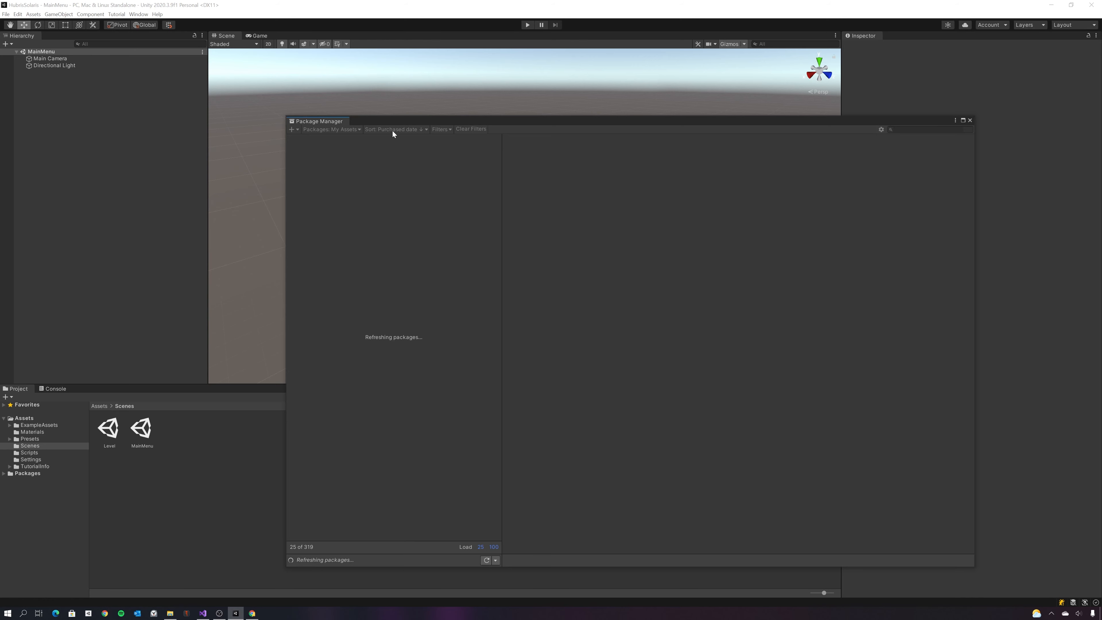
- Sort the My Assets packages by Purchased date ↑ and download GUI PRO Kit - Sci-Fi Survival
click(392, 130)
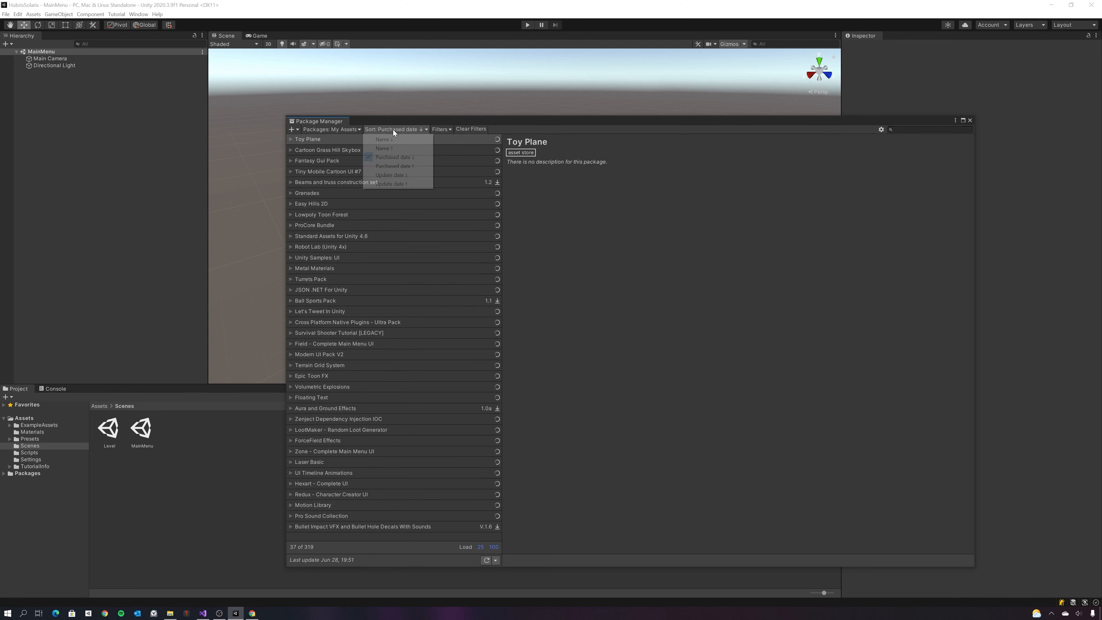
click(395, 166)
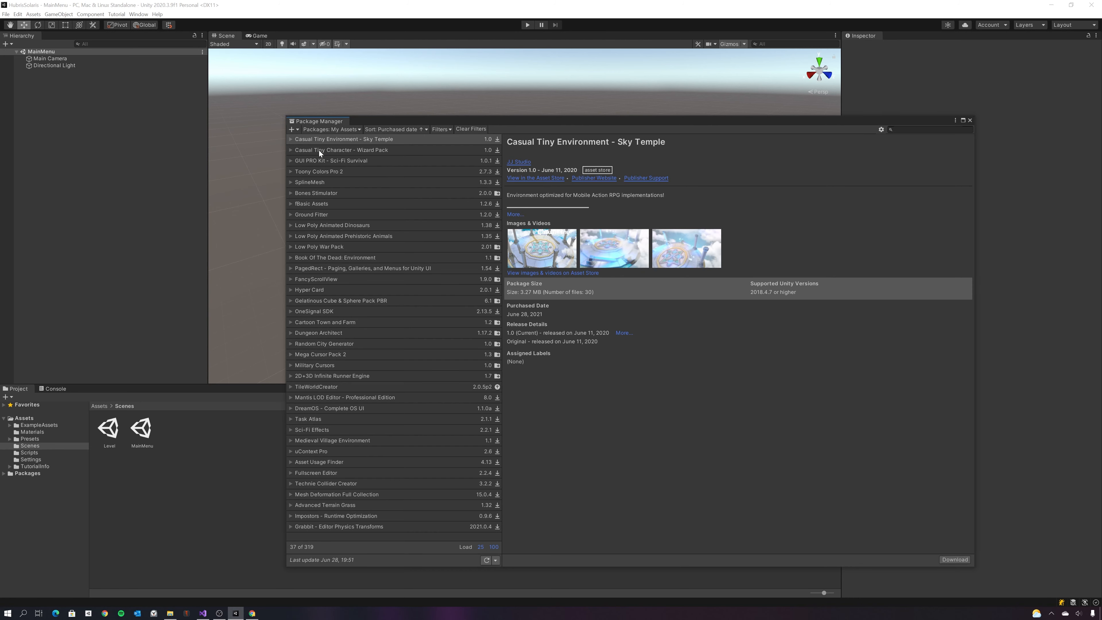
click(318, 150)
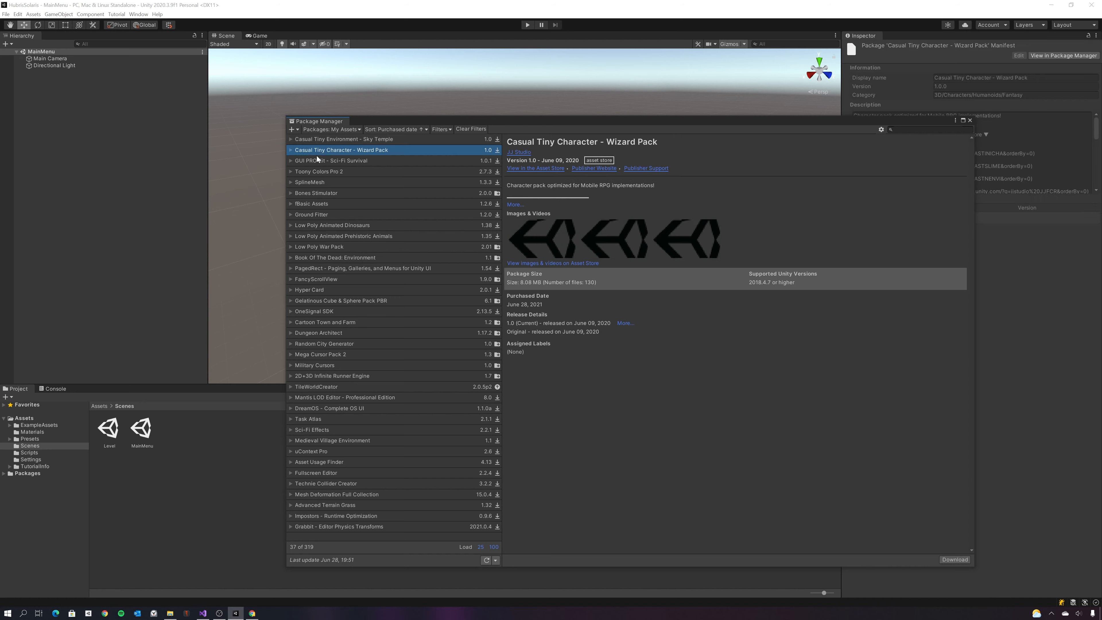
click(315, 161)
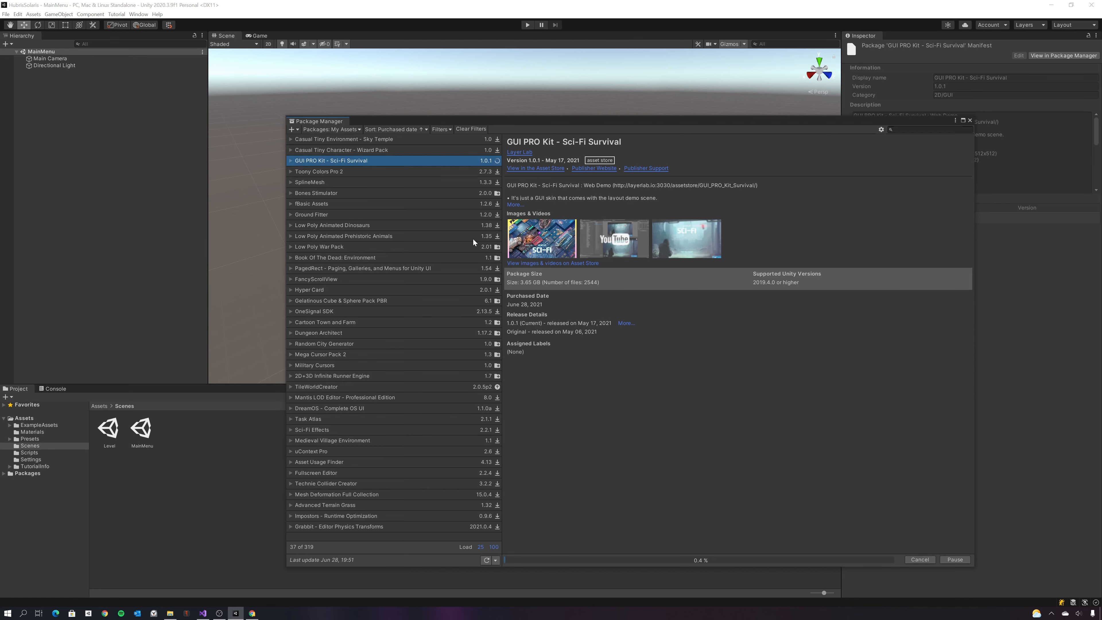
- Switch to the Asset Store in Chrome and look through the preview images of Space Skybox - Part 1
key(alt+Tab)
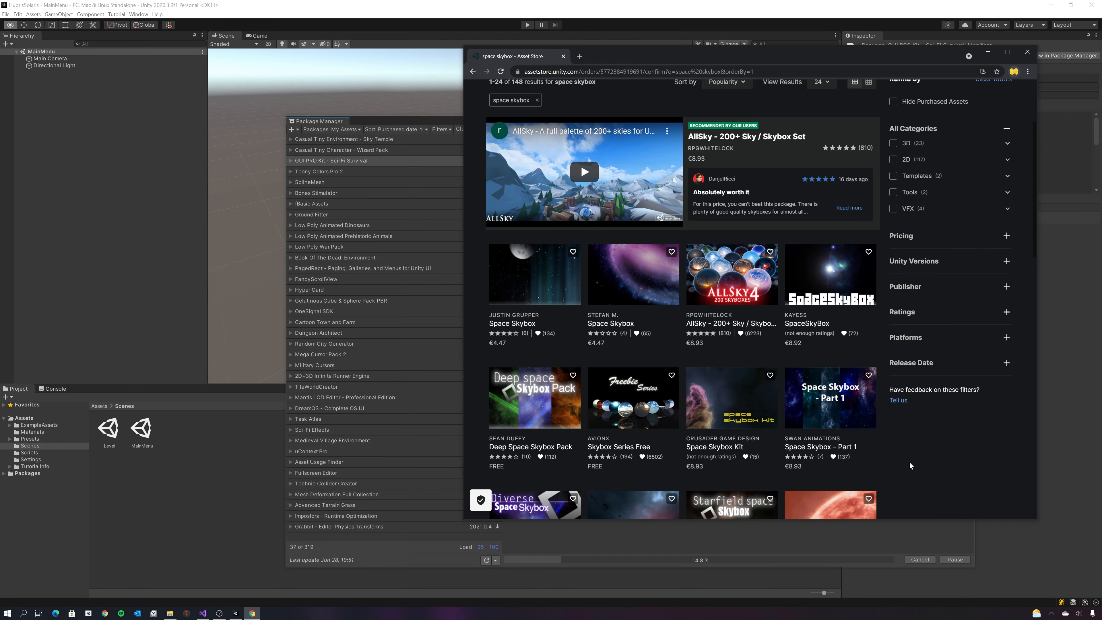
click(830, 422)
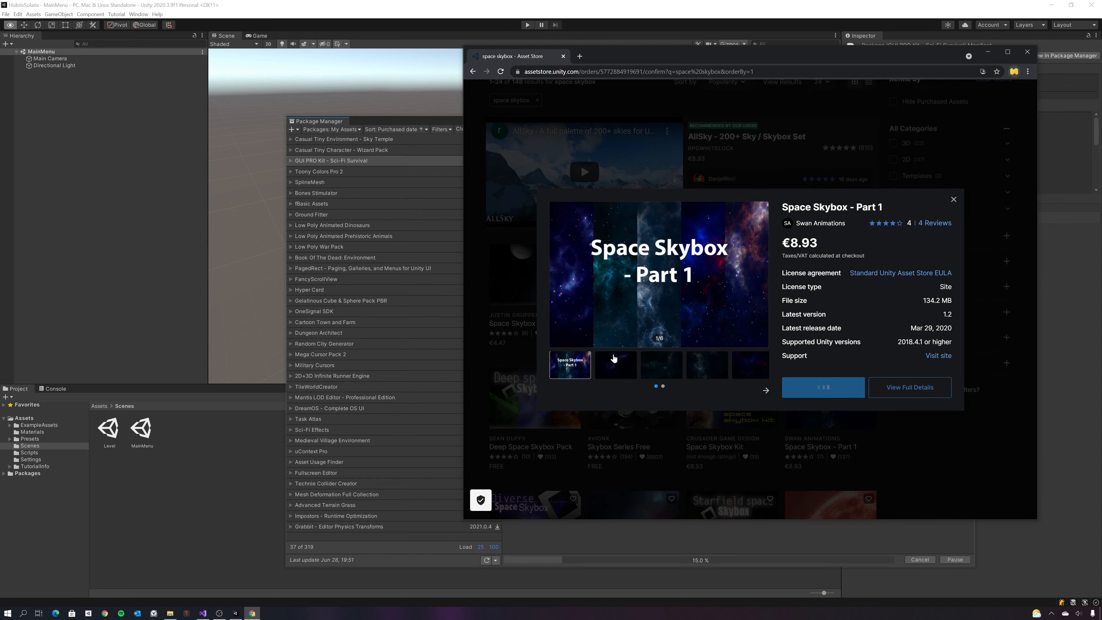
click(609, 368)
click(653, 370)
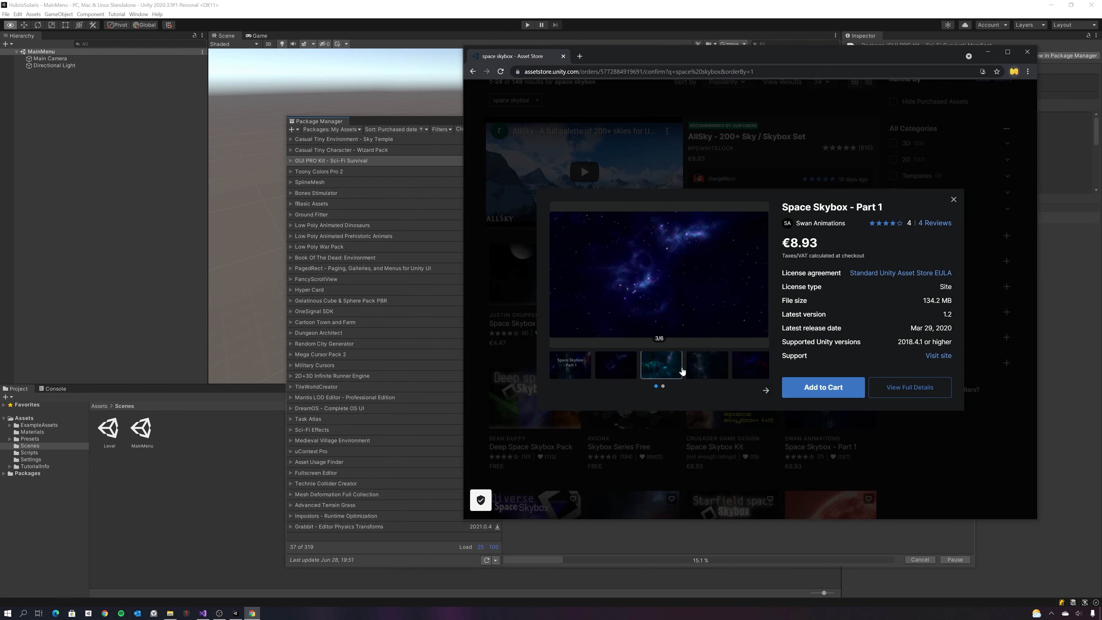
click(698, 370)
click(739, 370)
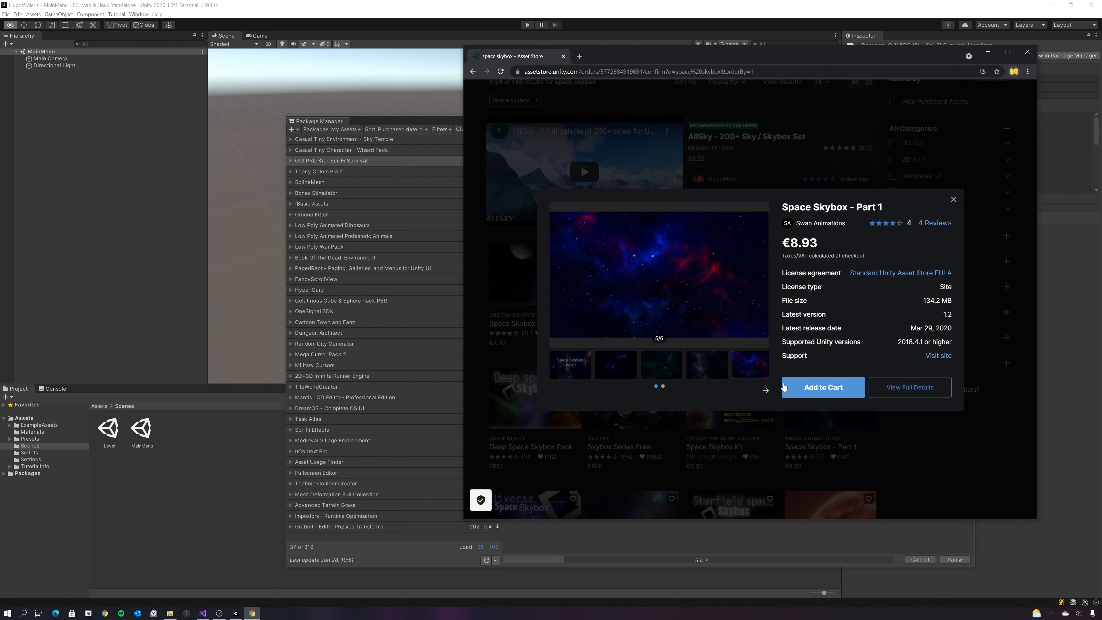
click(953, 199)
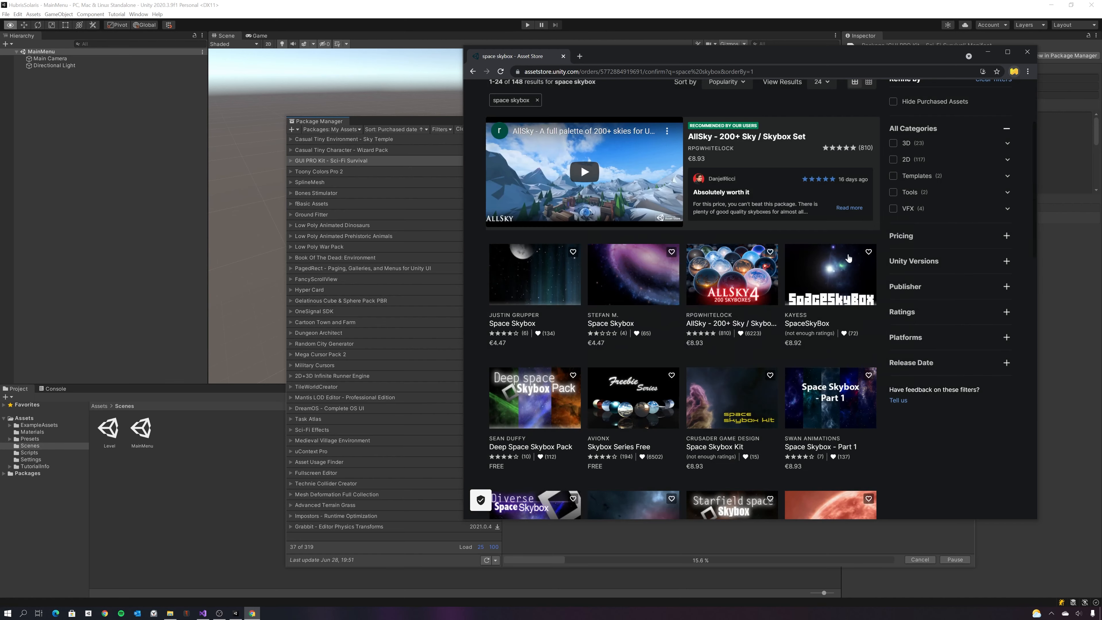
- Preview the free Starfield Skybox from the space skybox results, including its rotatable 3D view and first image
scroll(803, 429, down, 1)
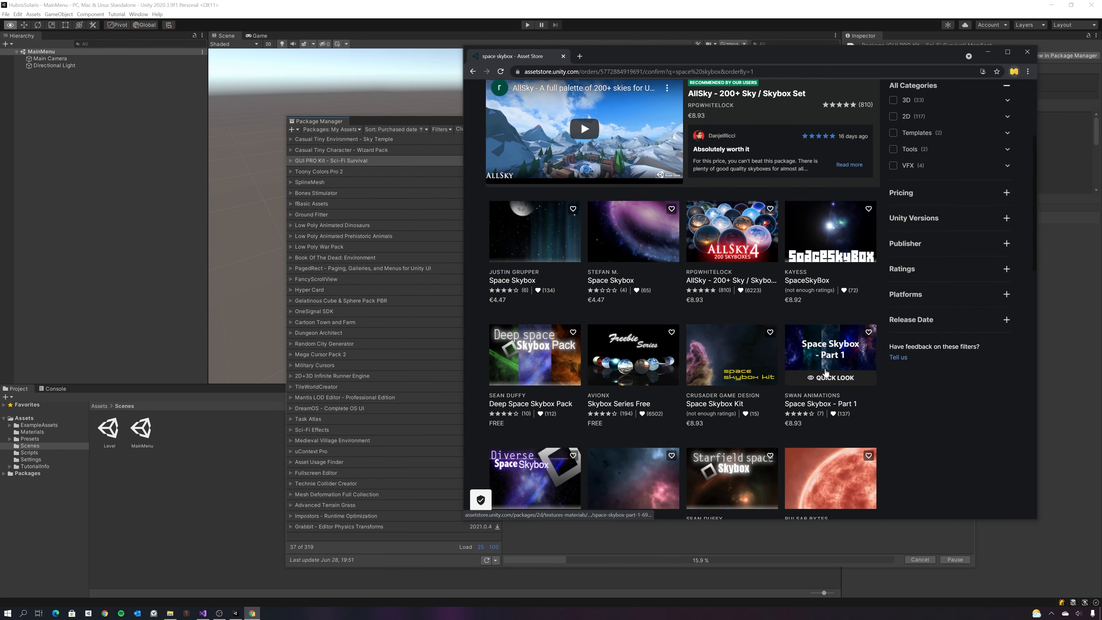
scroll(826, 372, down, 3)
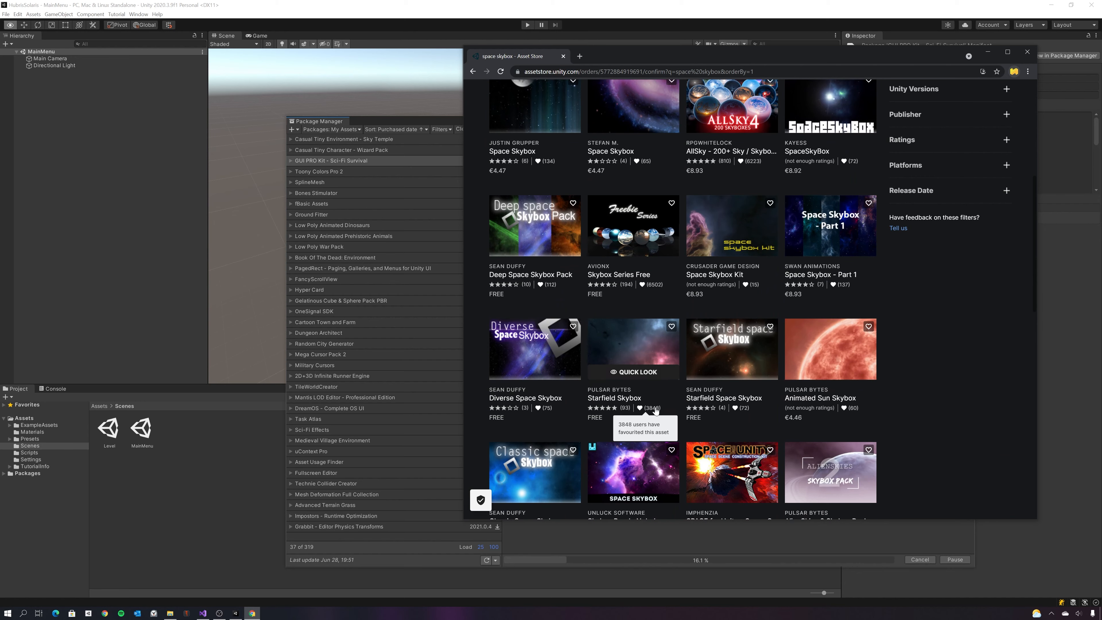
click(612, 373)
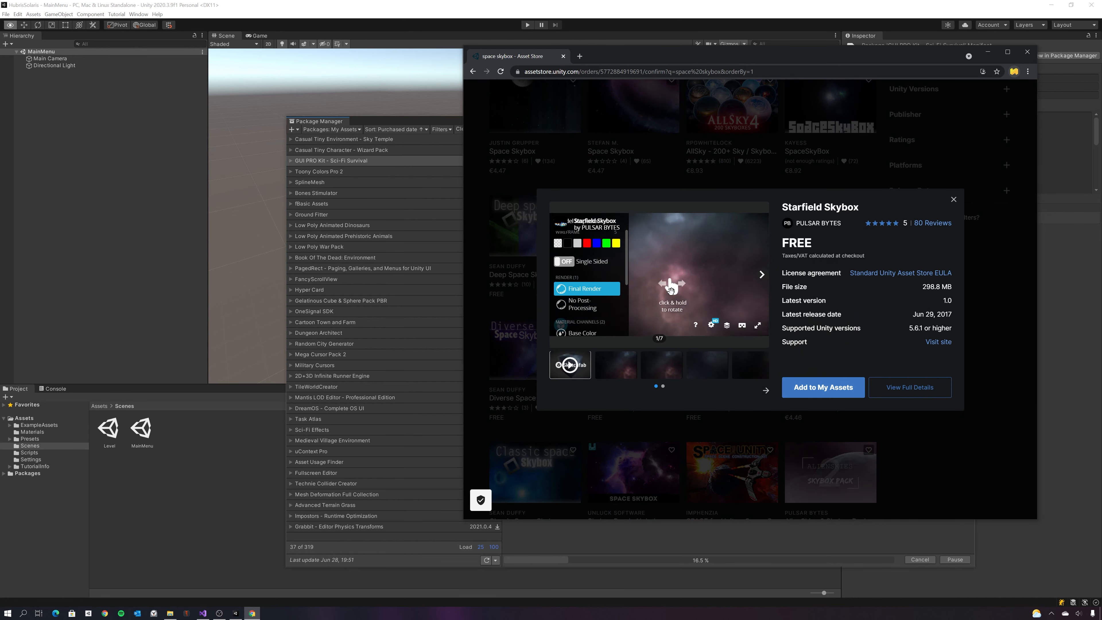
drag(659, 288, 696, 298)
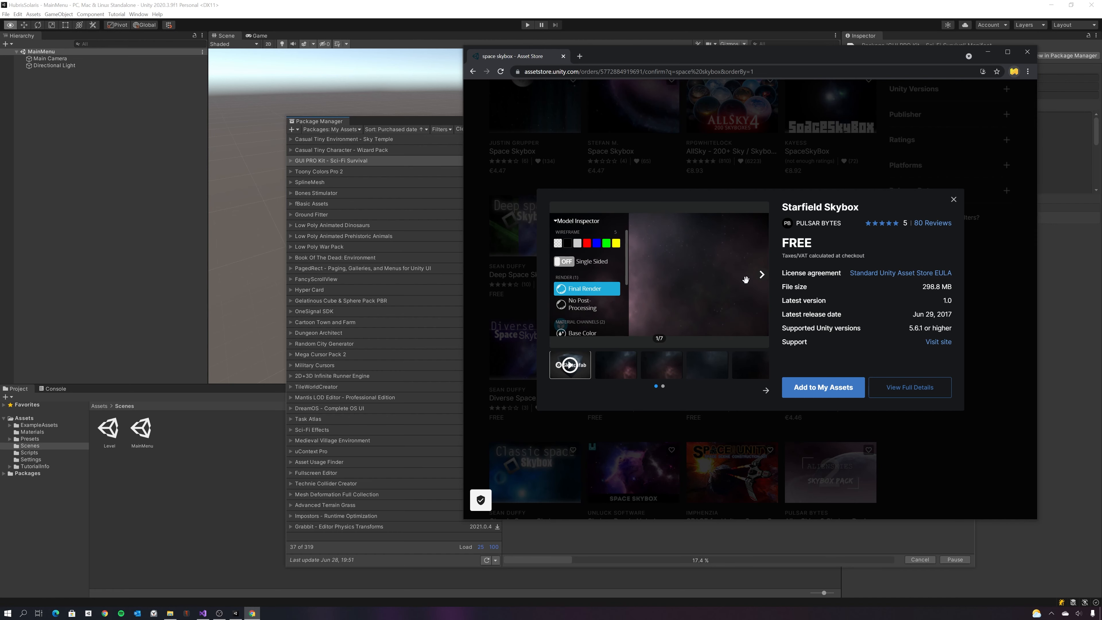
click(761, 274)
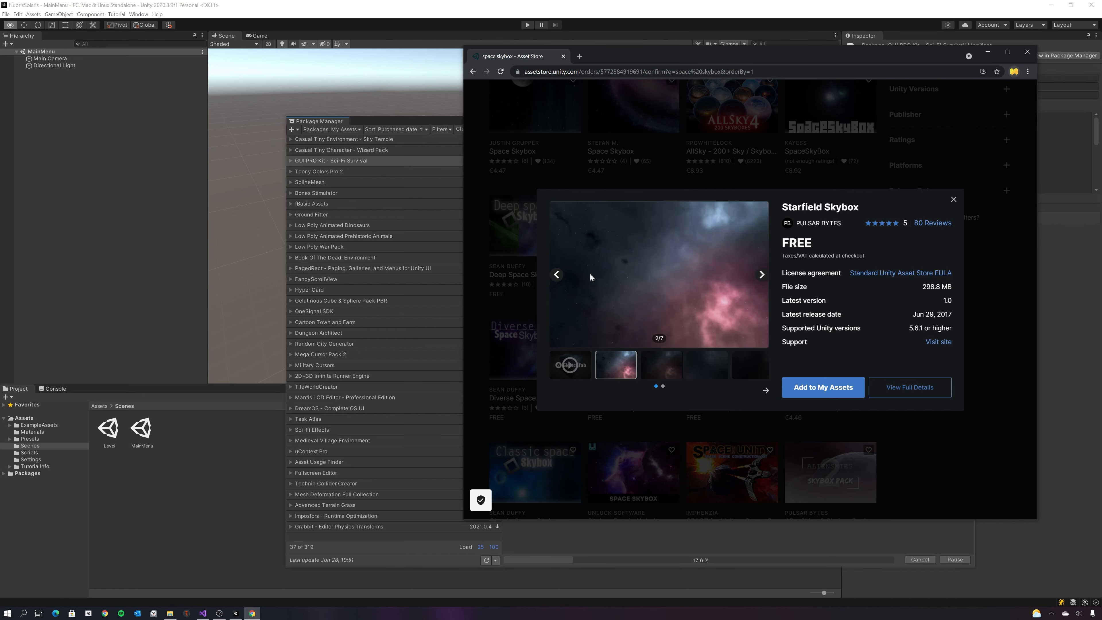
- Add Starfield Skybox to My Assets, accepting the terms of service, and open it in the Unity Editor
click(832, 390)
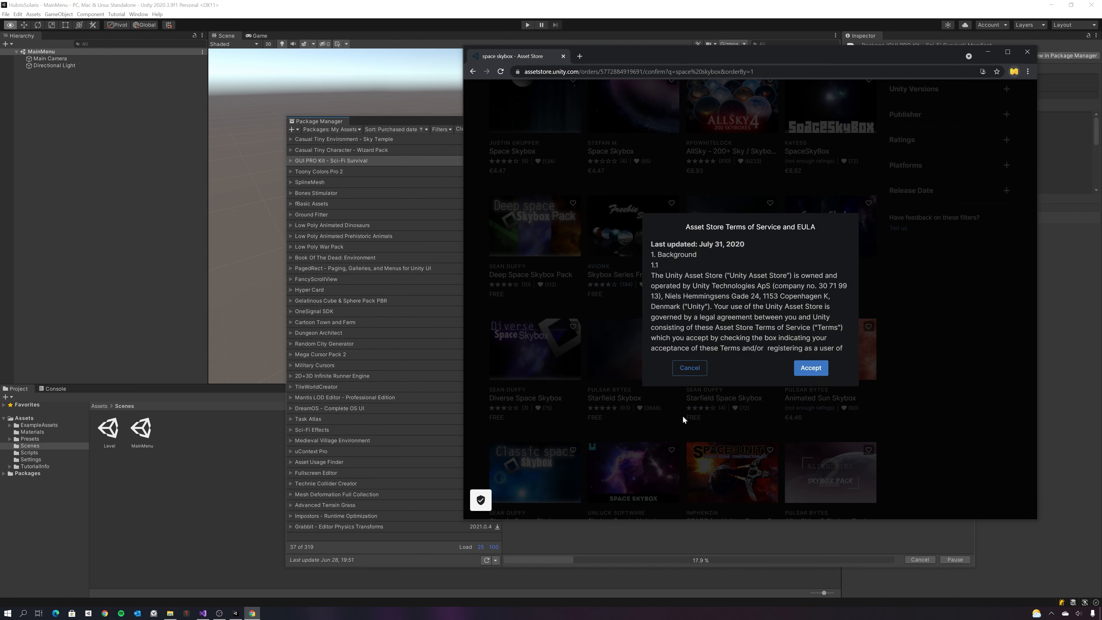
click(807, 372)
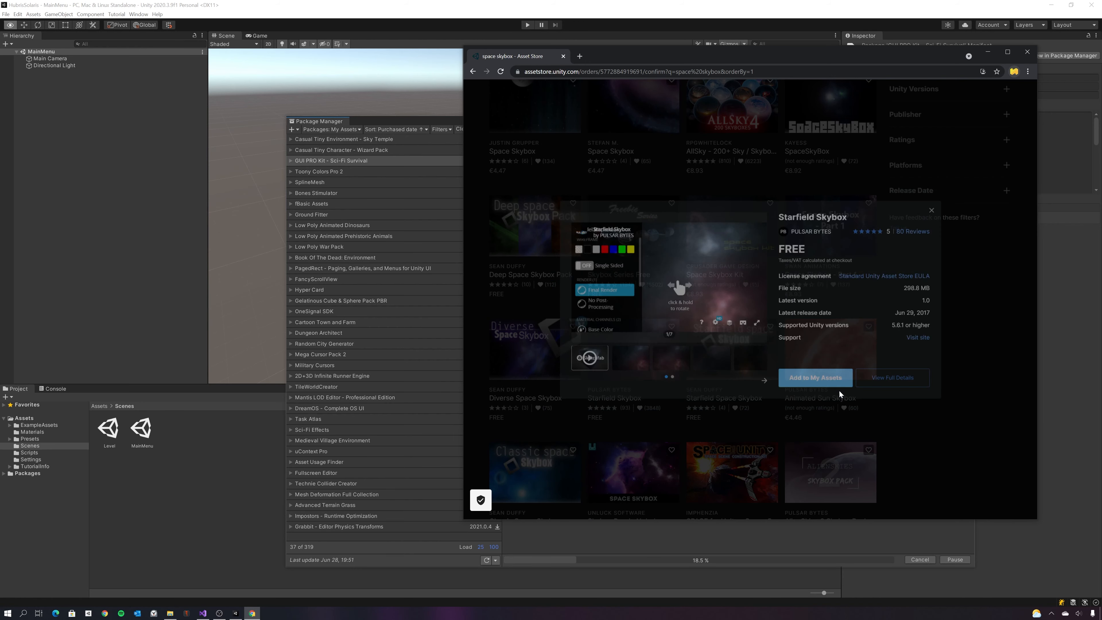
click(895, 105)
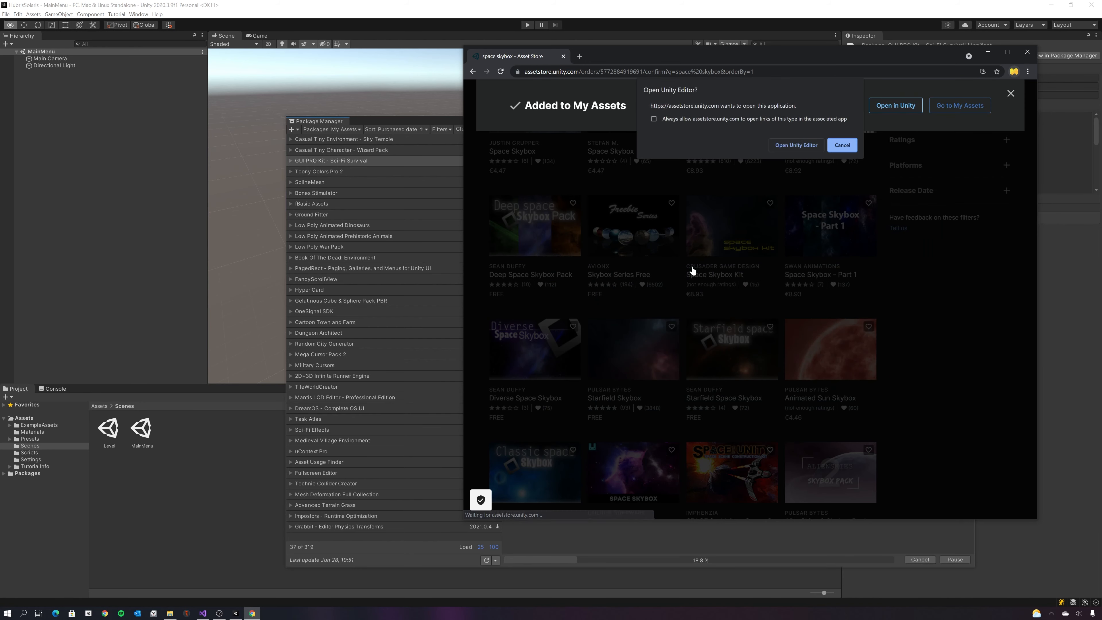
click(787, 145)
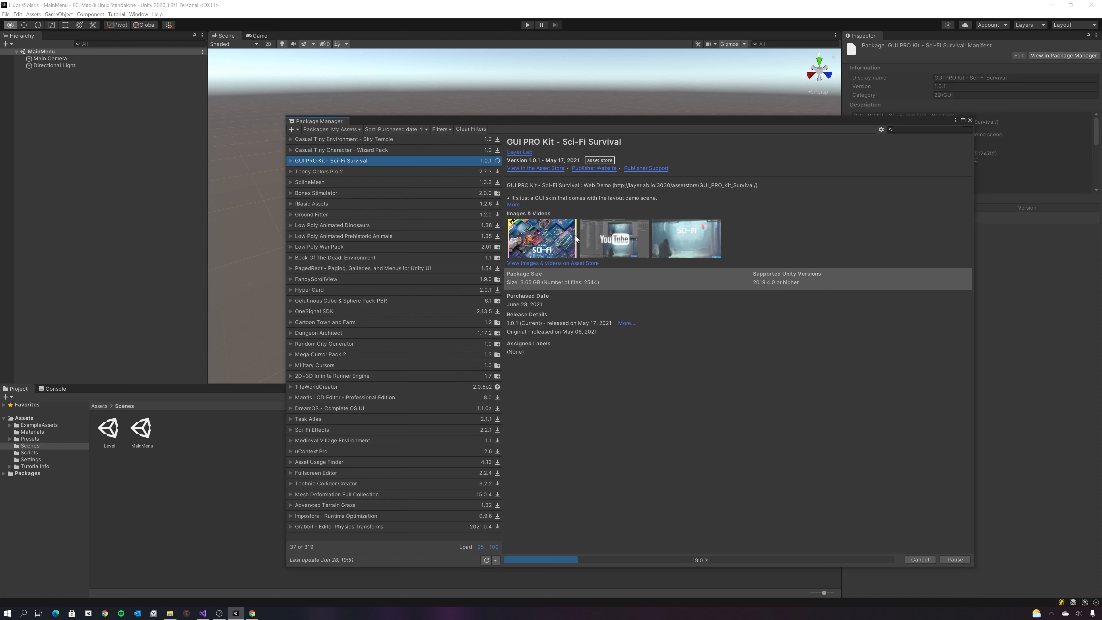
- Return to the Asset Store in Chrome and look through the preview images of Starfield Space Skybox
key(alt+Tab)
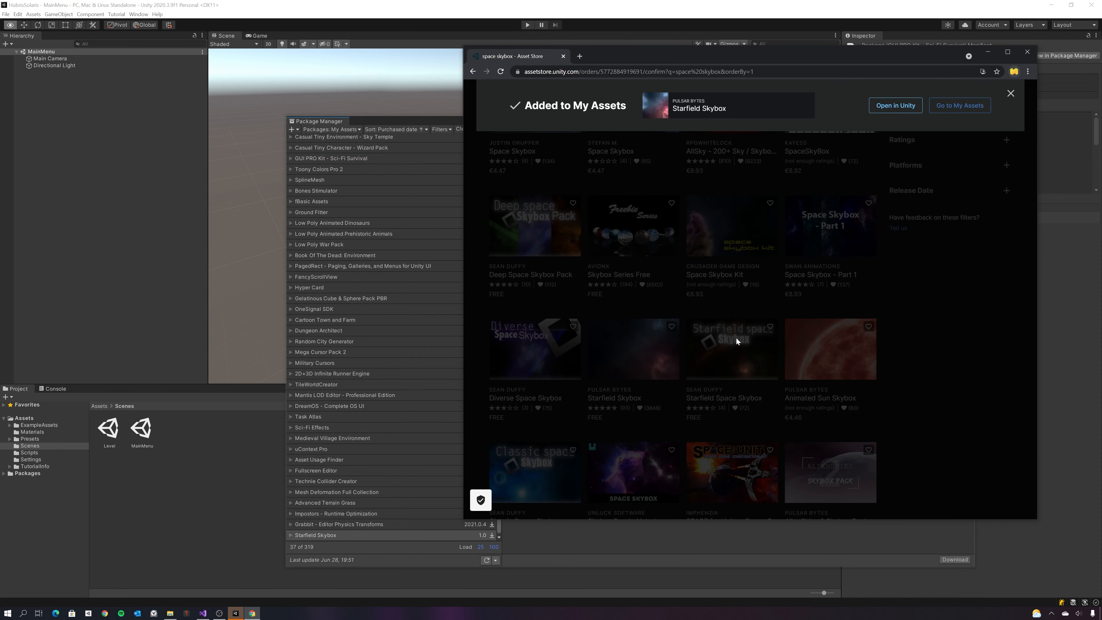
click(914, 372)
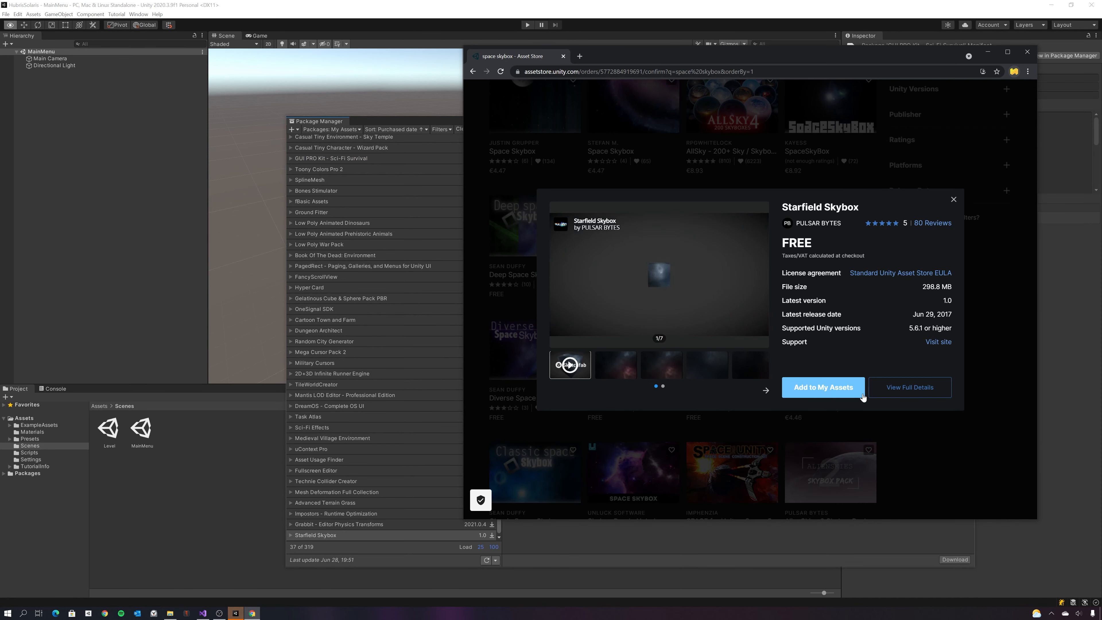
click(963, 177)
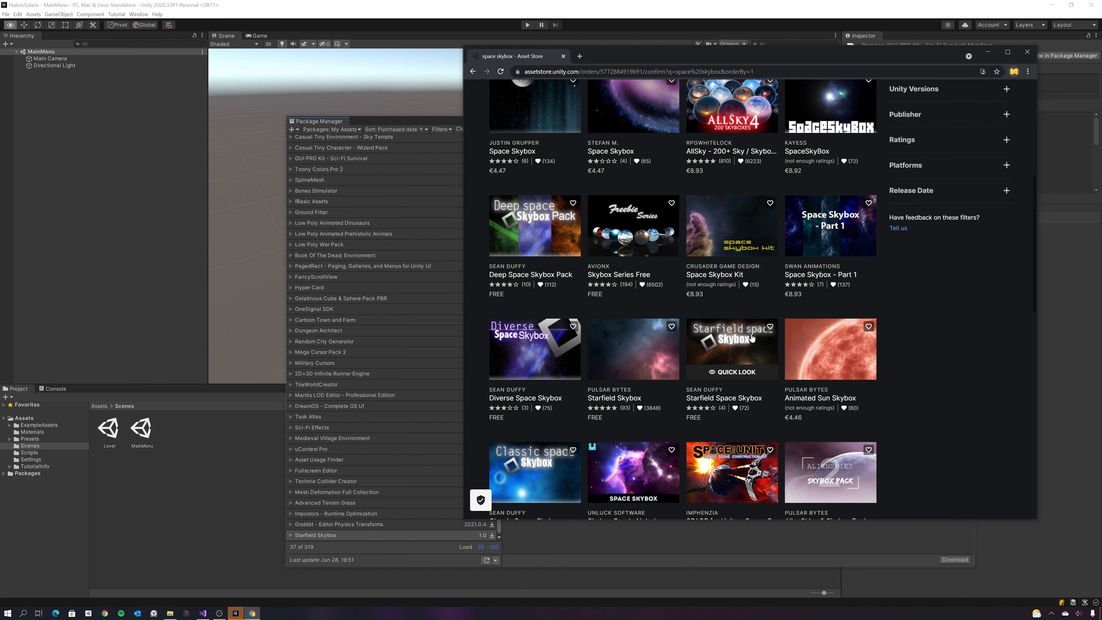
click(739, 378)
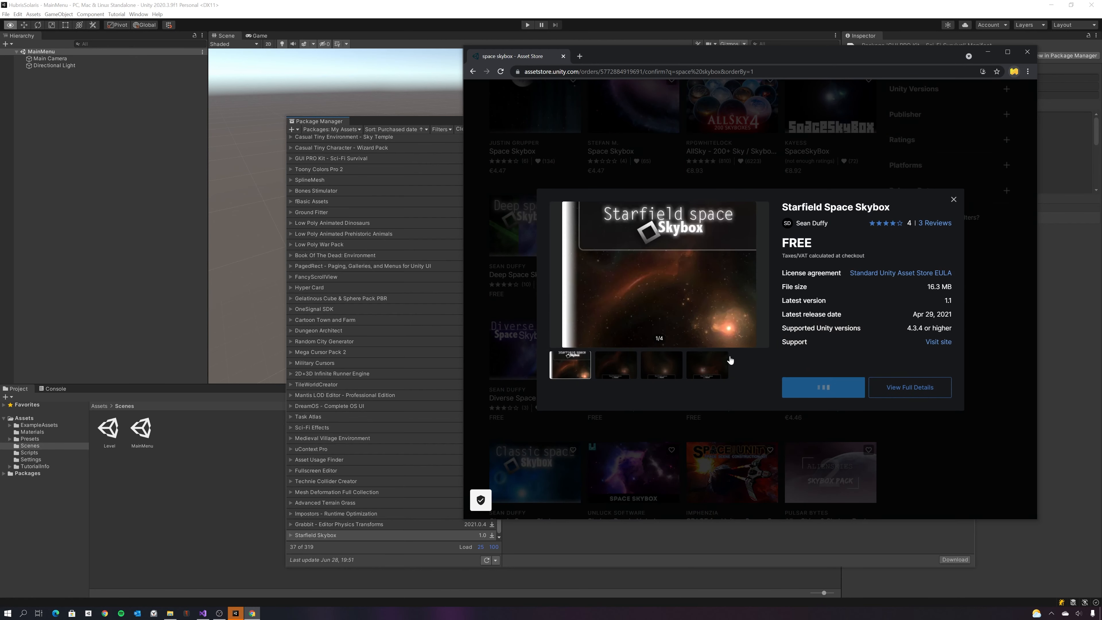
click(601, 375)
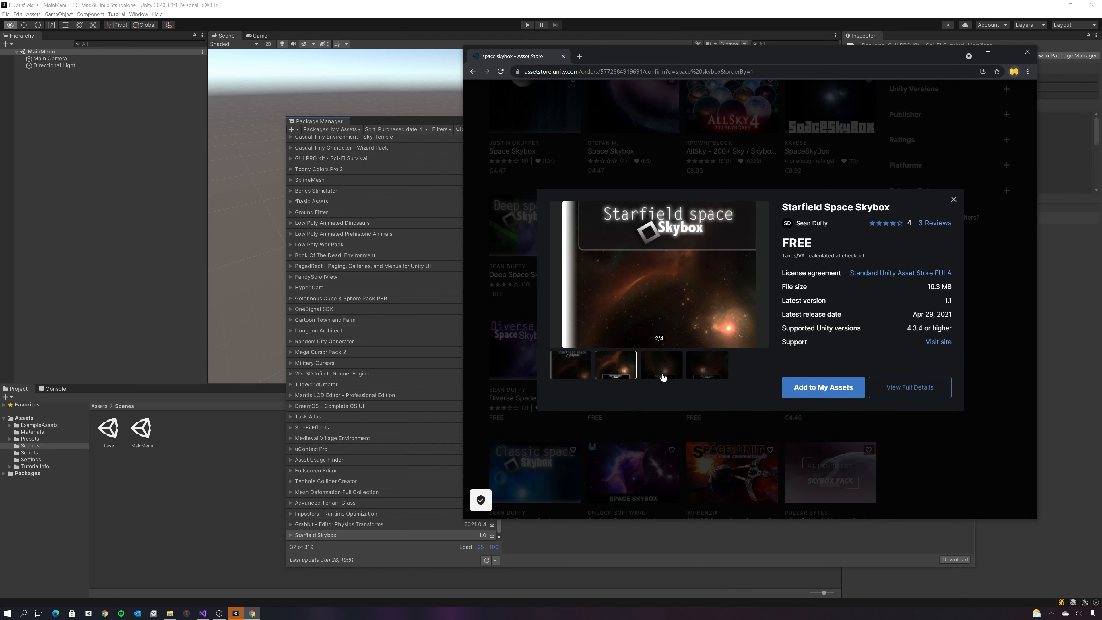
click(663, 376)
click(701, 375)
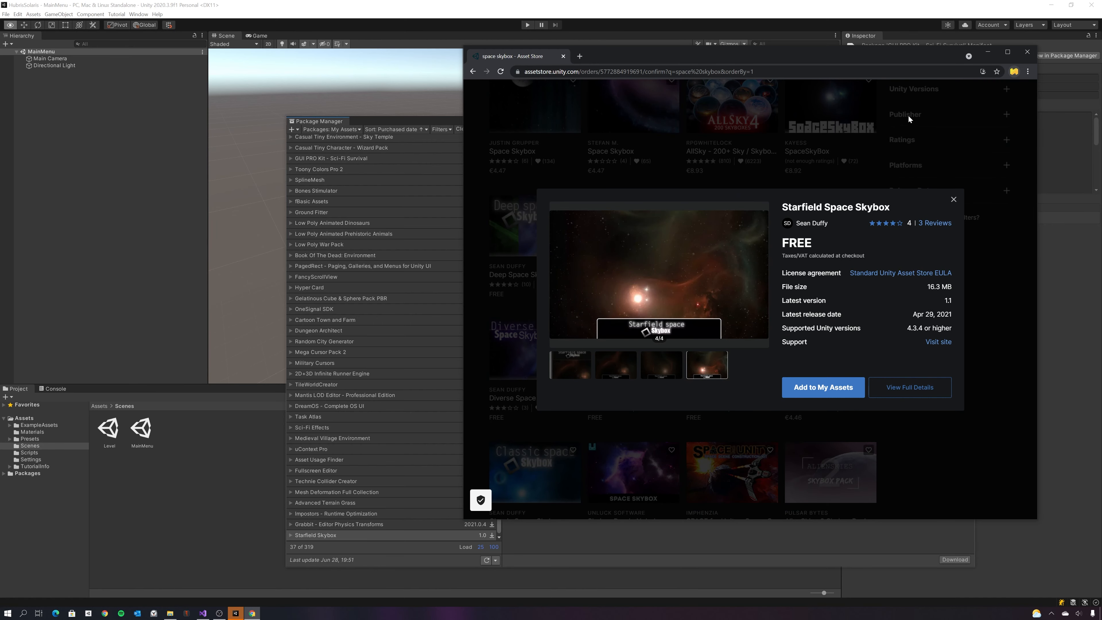
click(951, 199)
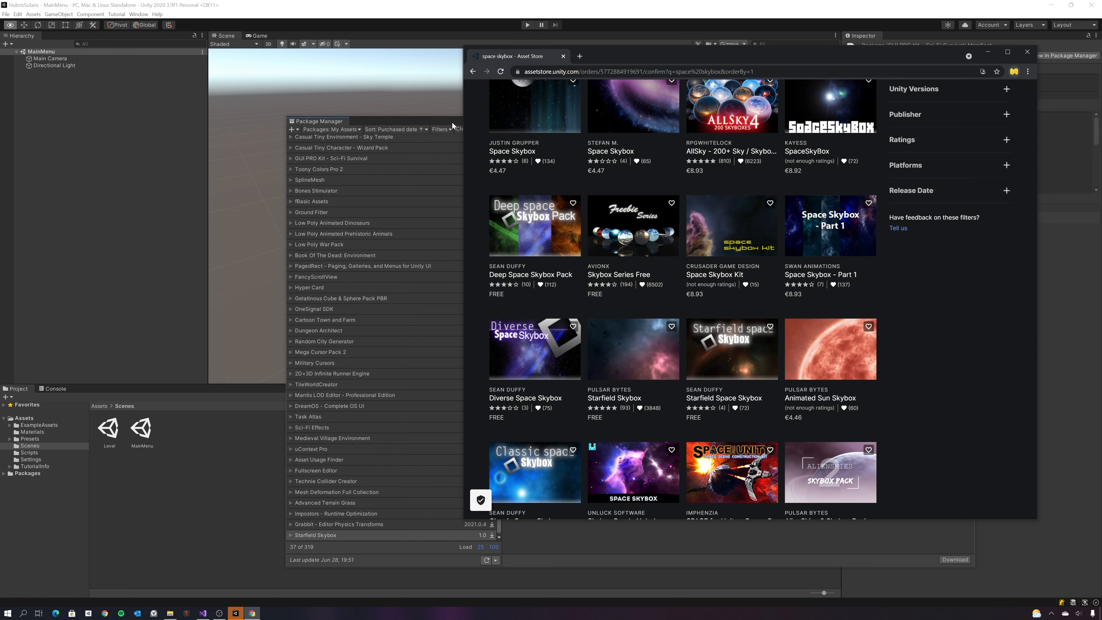
- Switch back to Unity, check a full-size preview image of Starfield Skybox, and download the package
click(452, 123)
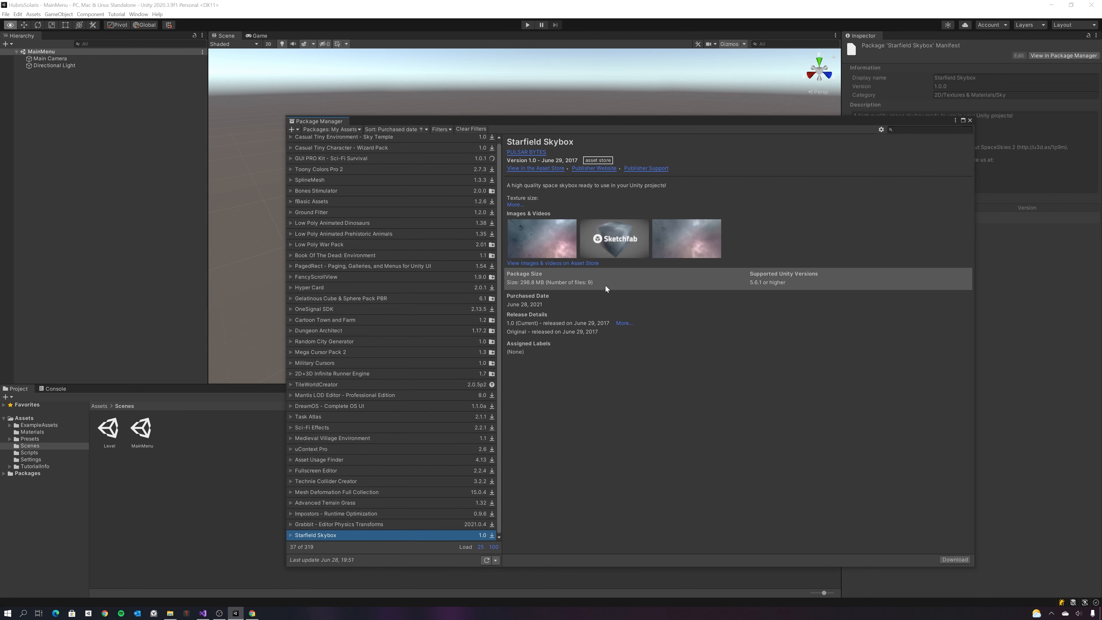
click(681, 247)
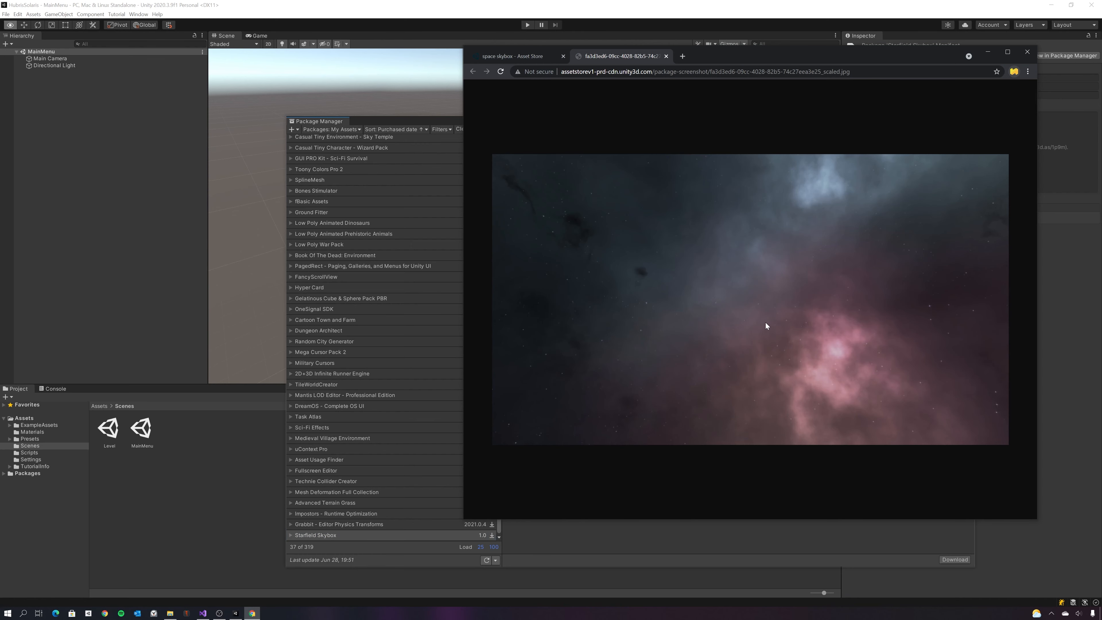
click(423, 125)
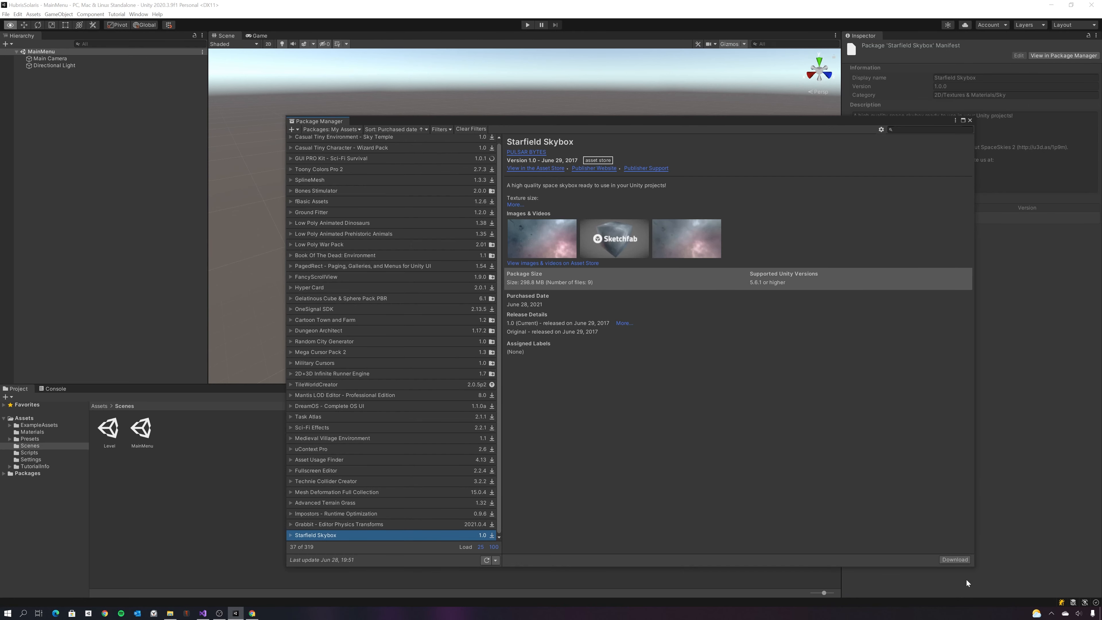
click(956, 559)
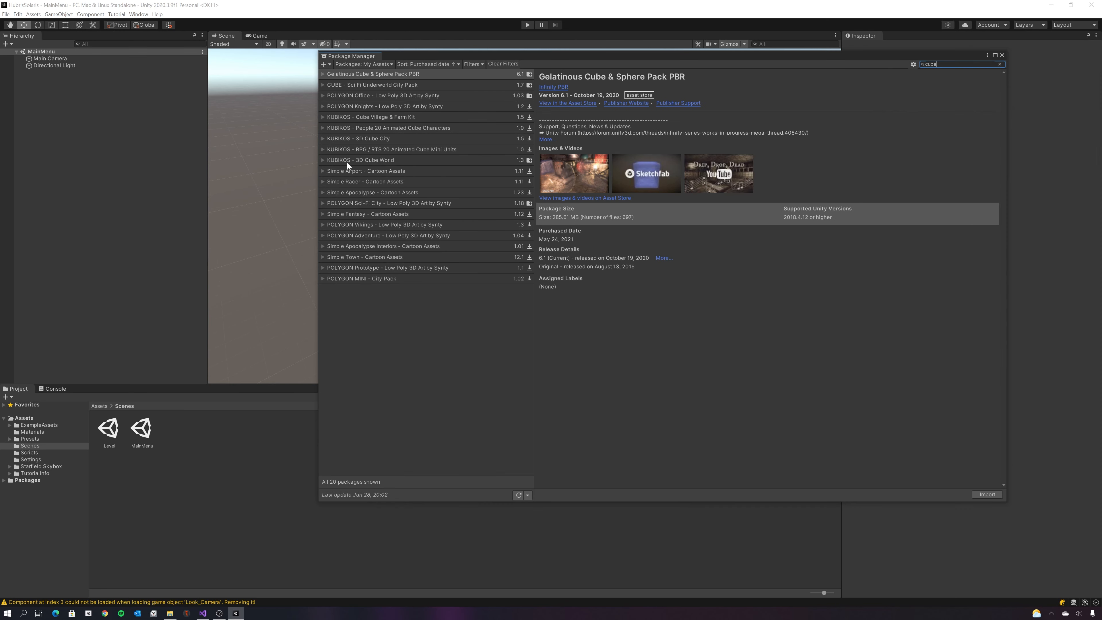
- Compare the details of the KUBIKOS packages, including 3D Cube World, 3D Cube City and RPG / RTS 20 Animated Cube Mini Units
click(349, 161)
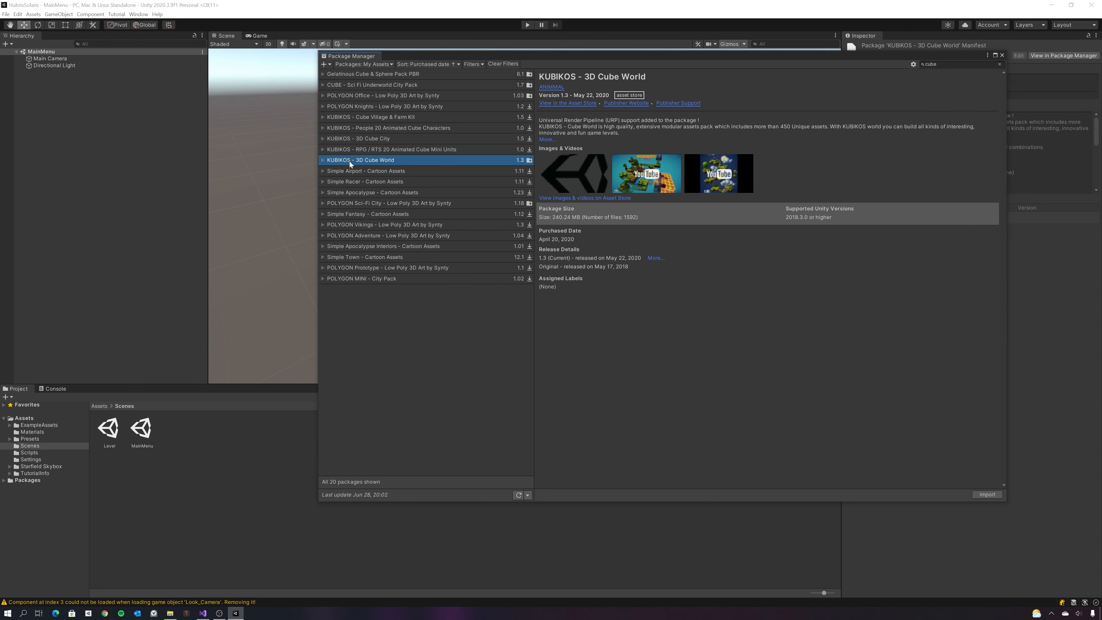
click(359, 139)
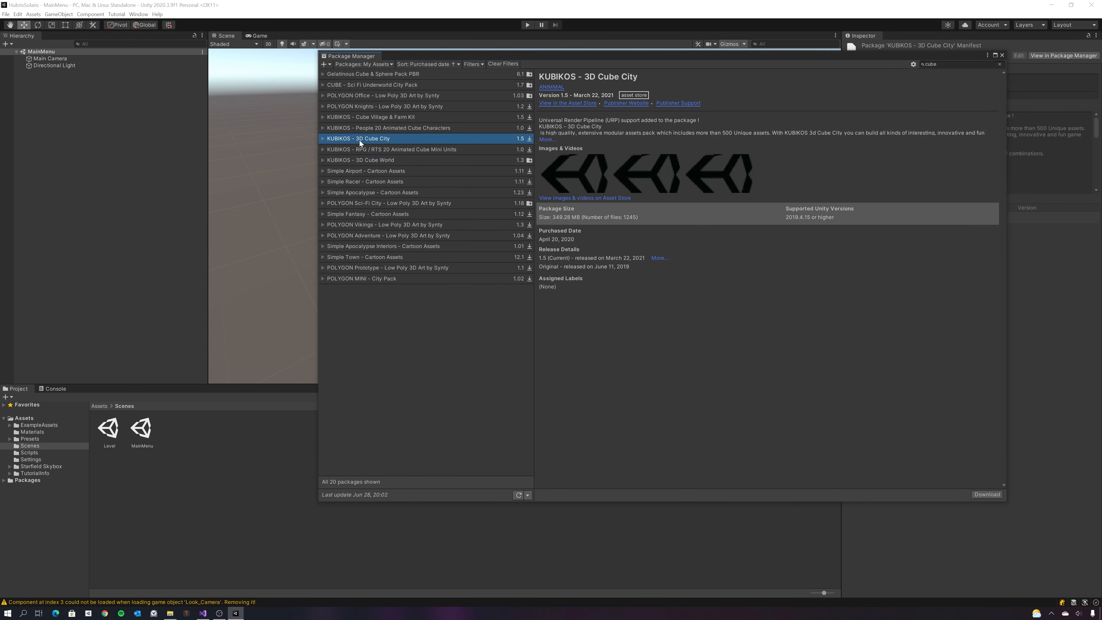
click(365, 118)
click(365, 141)
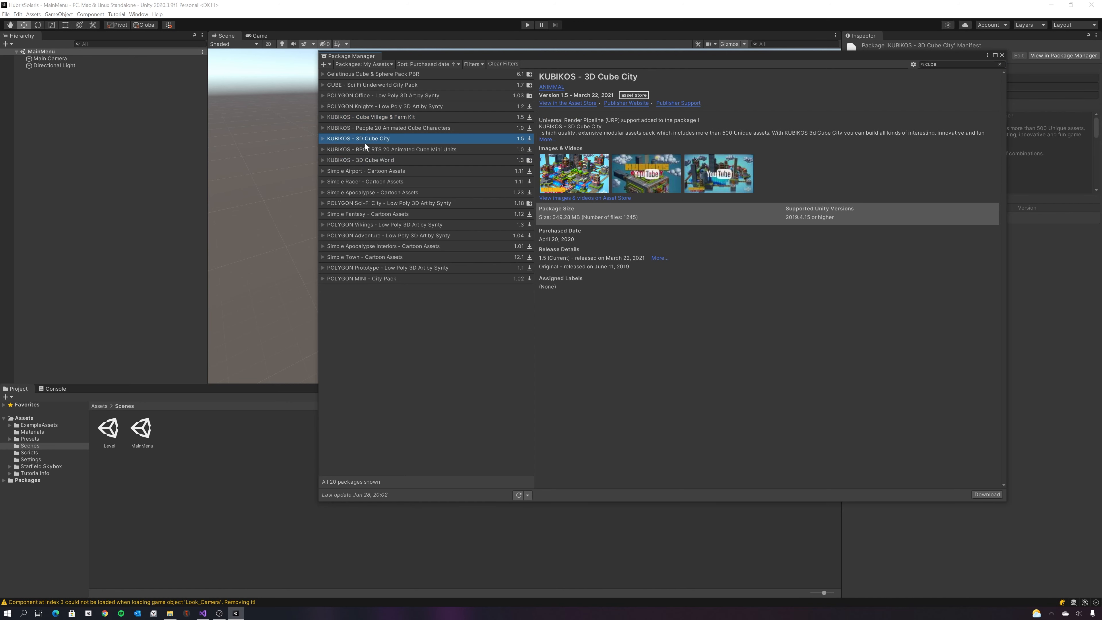
click(364, 149)
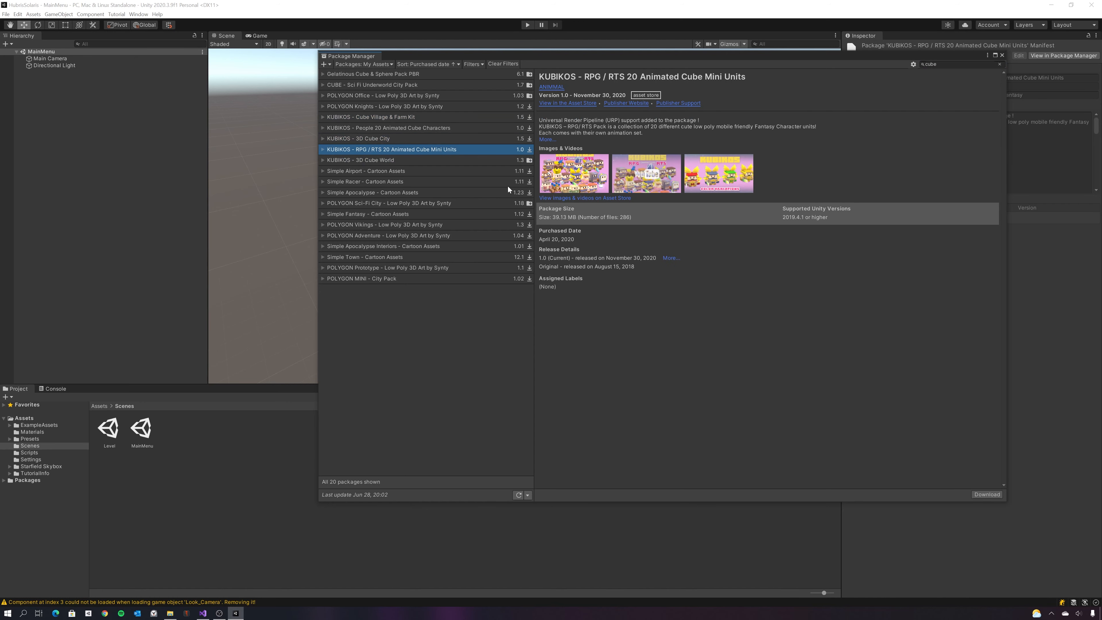
- Import the complete KUBIKOS - 3D Cube World package into the project
click(432, 159)
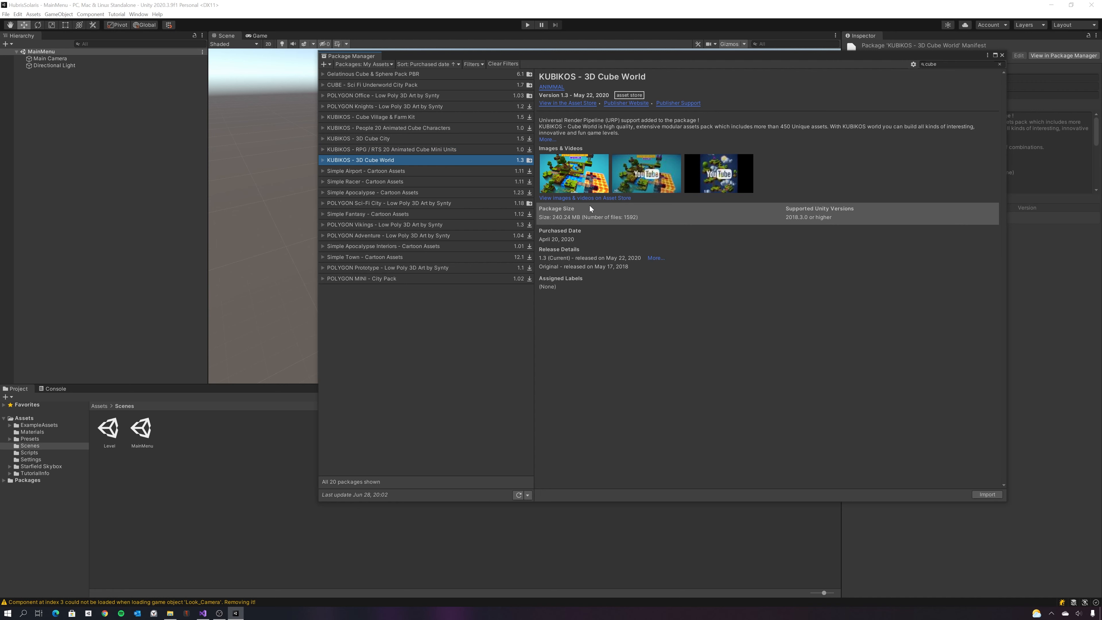
click(987, 494)
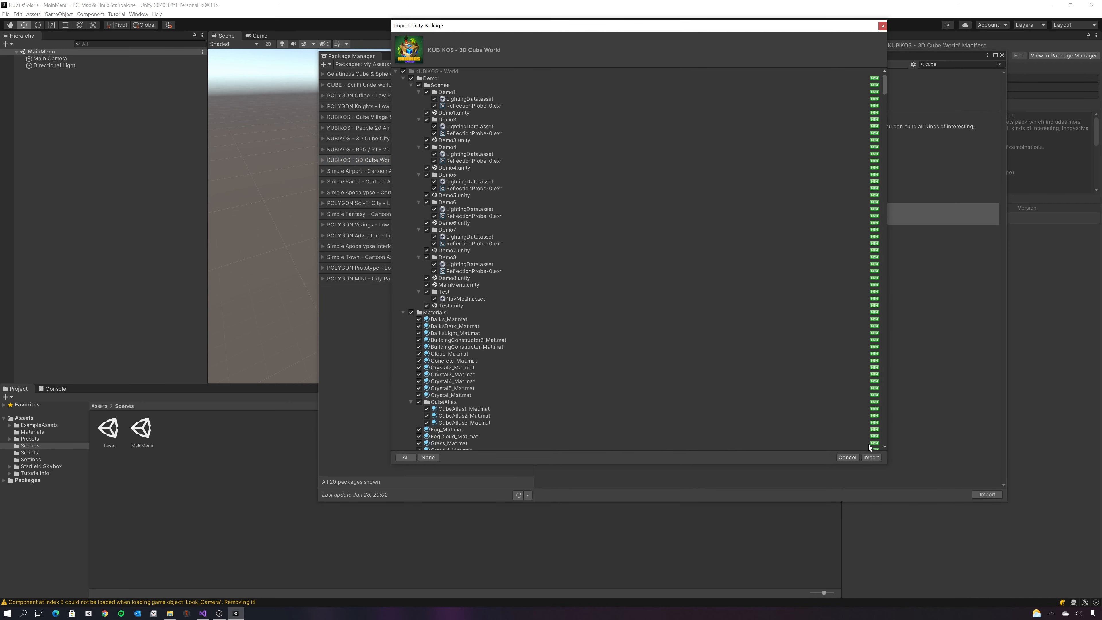
click(871, 457)
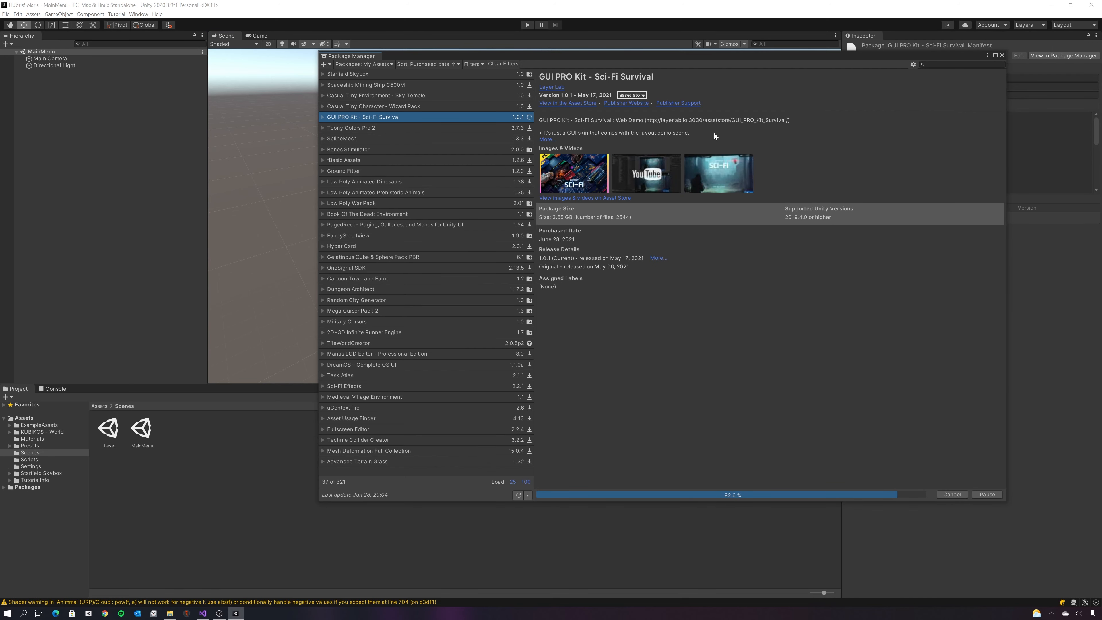
- Search My Assets for "particles" and open the first preview video of Sci-Fi Arsenal
click(943, 64)
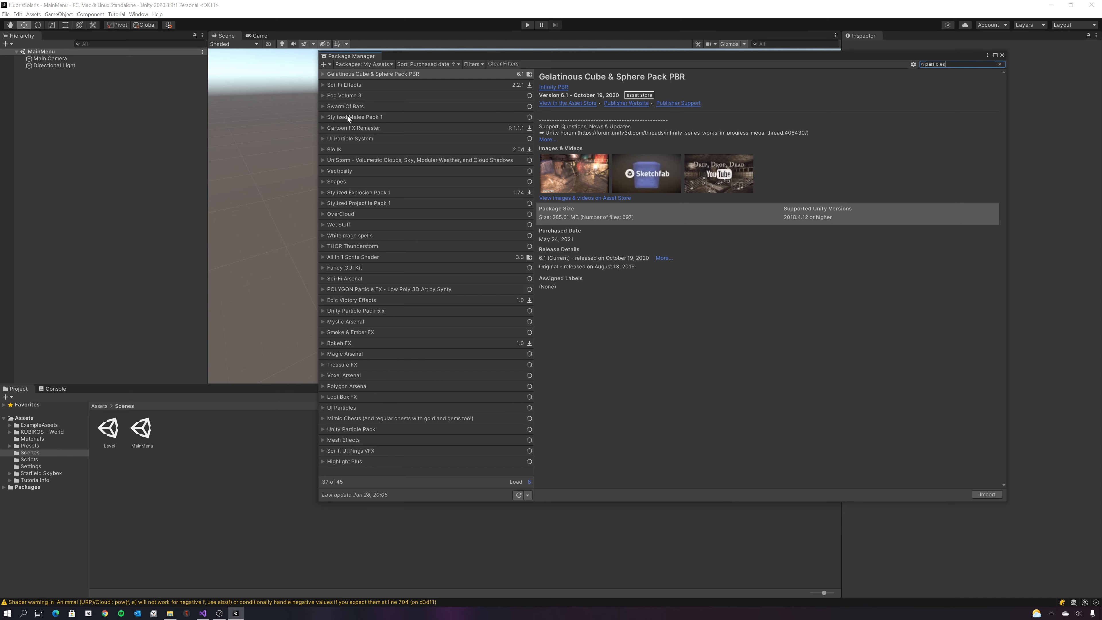
click(360, 280)
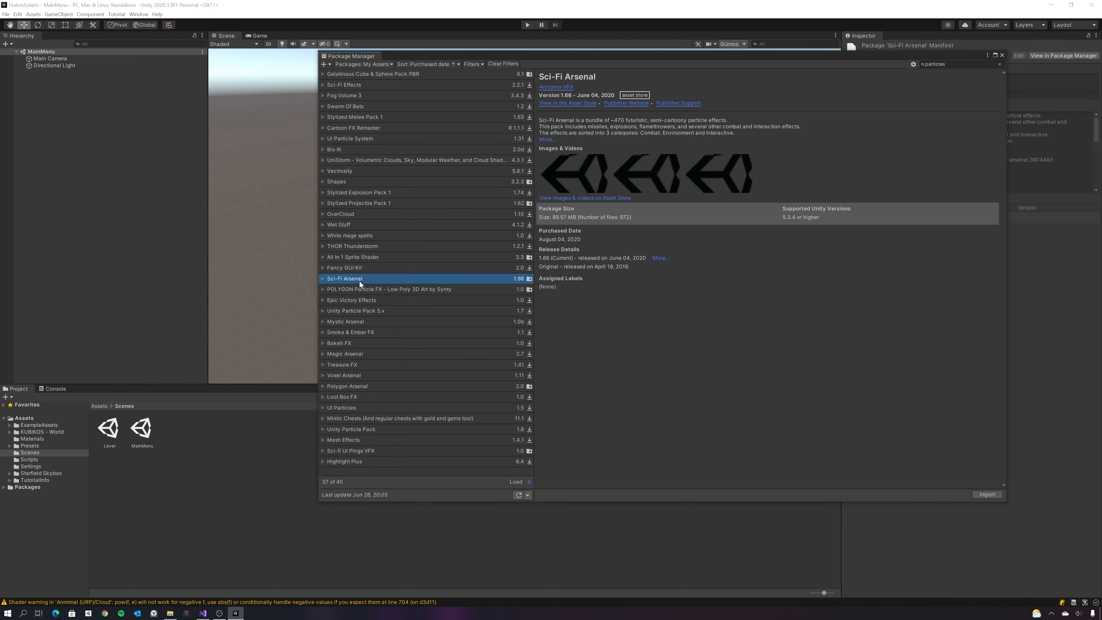
click(646, 175)
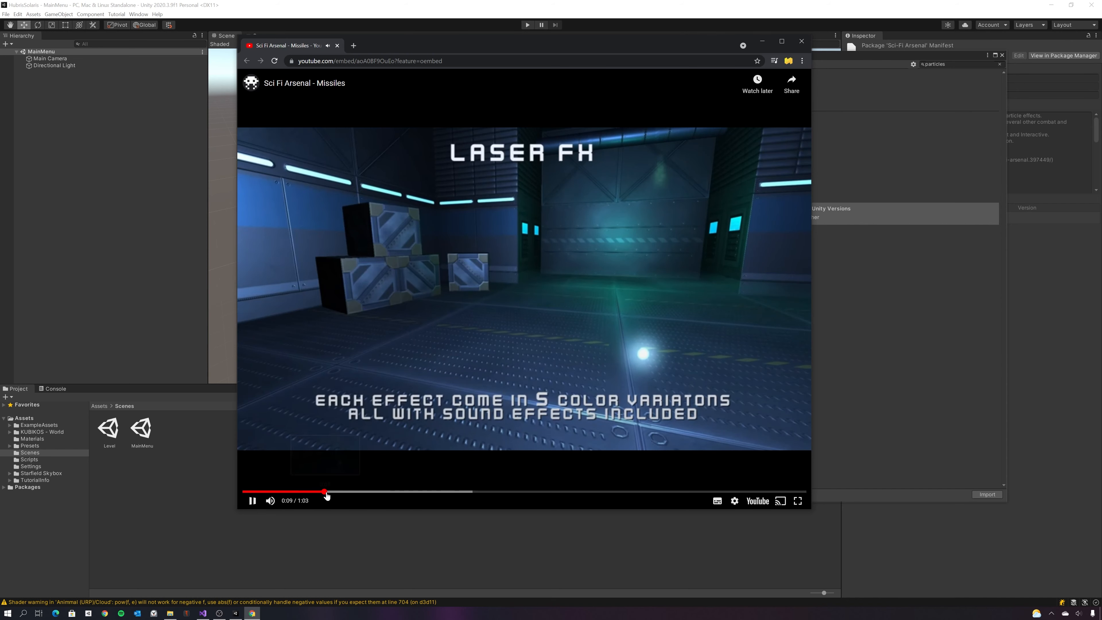
- Skim through the Sci Fi Arsenal - Missiles video to review its effects, and close it at the end
click(326, 491)
click(341, 492)
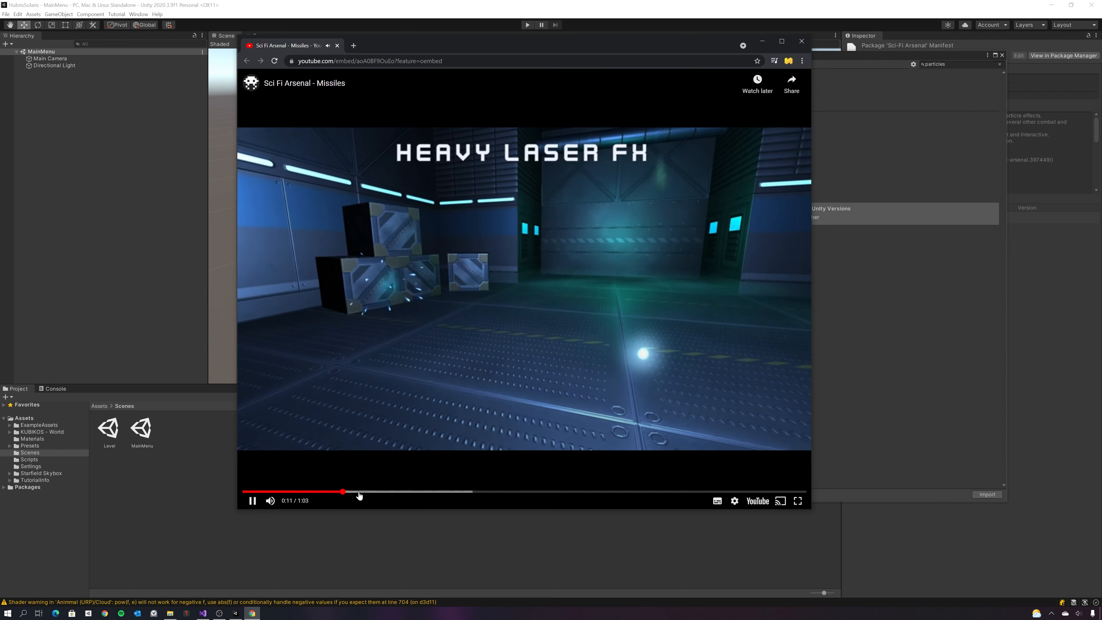
click(359, 492)
click(371, 492)
click(390, 492)
click(416, 492)
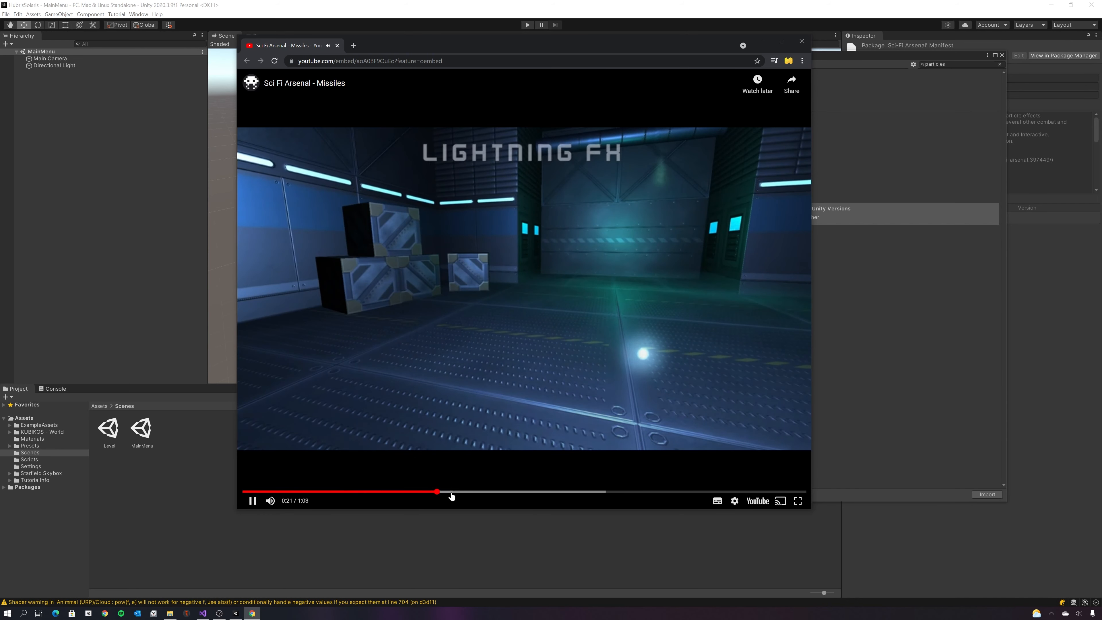
click(464, 492)
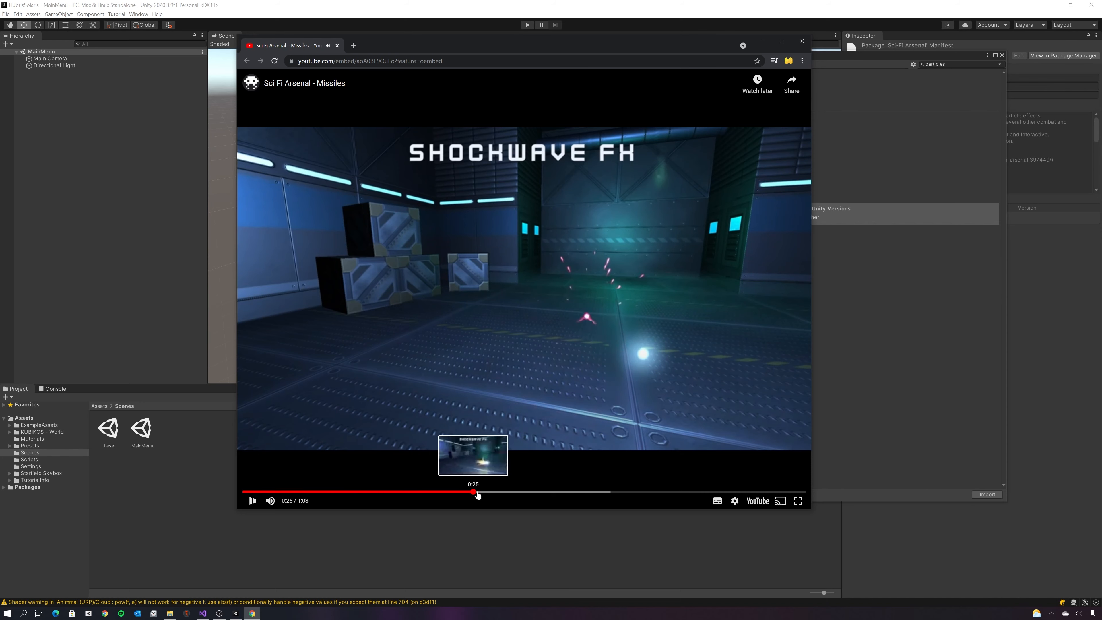
drag(474, 494, 508, 496)
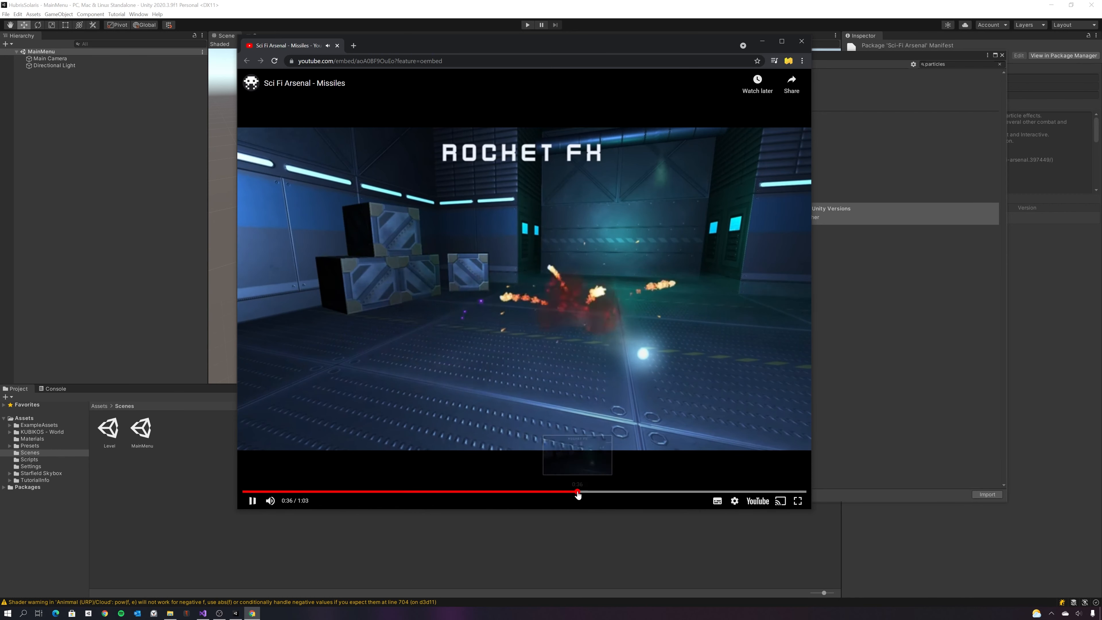
click(606, 492)
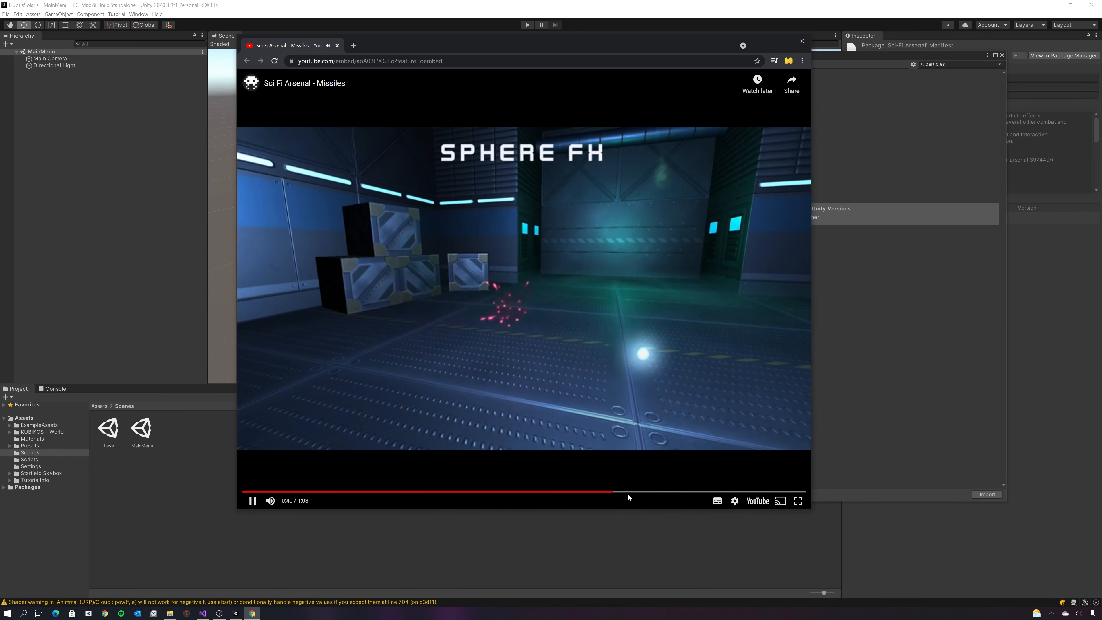
click(632, 492)
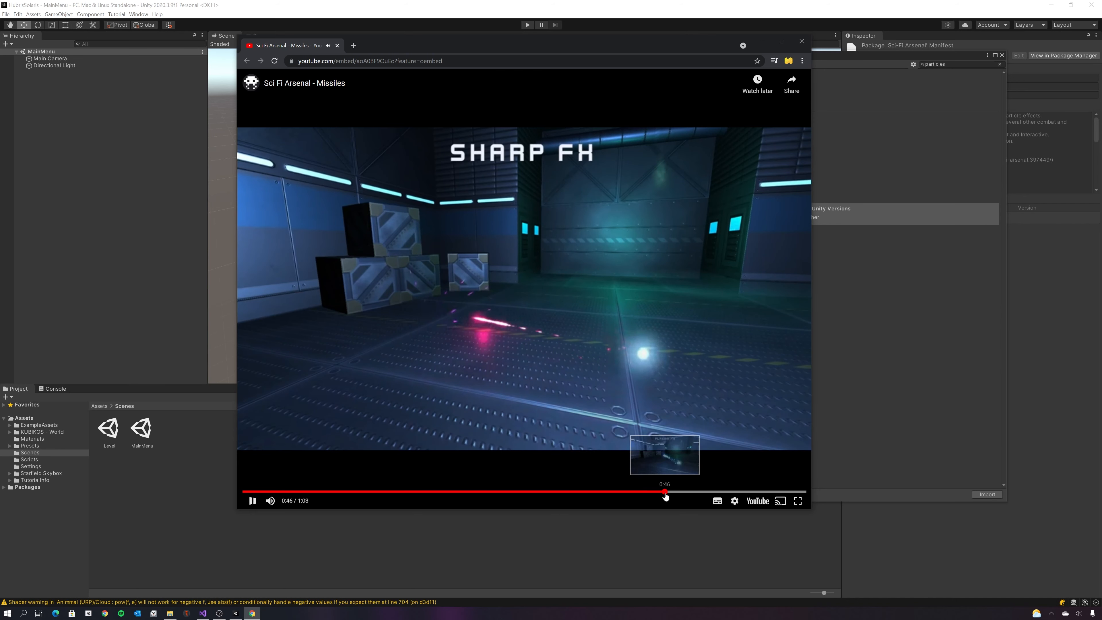
click(679, 492)
click(713, 497)
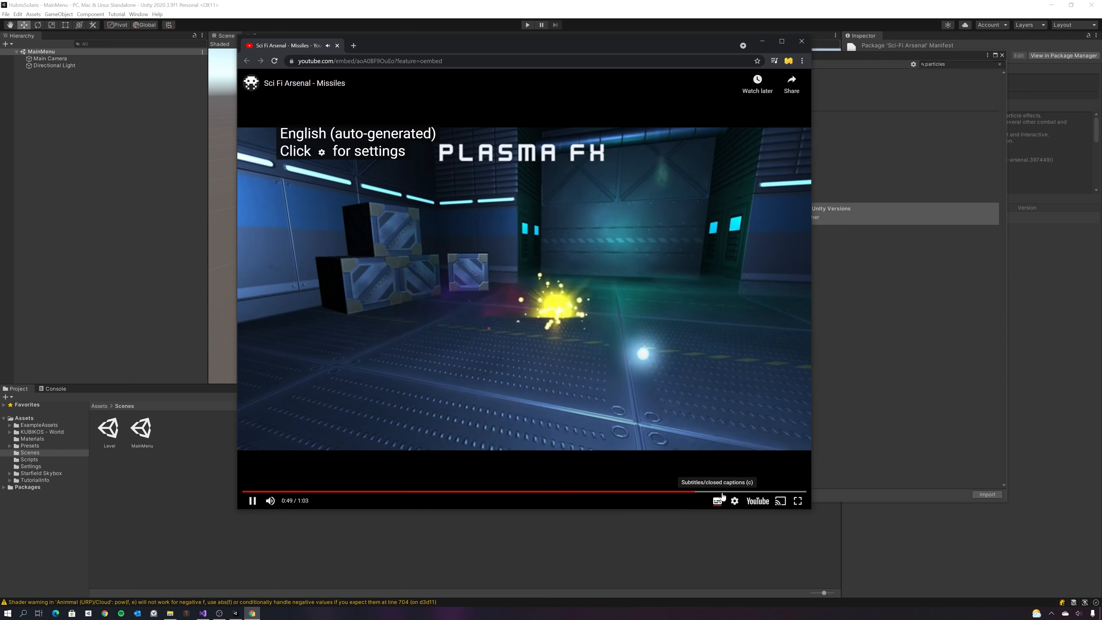
click(731, 493)
click(749, 493)
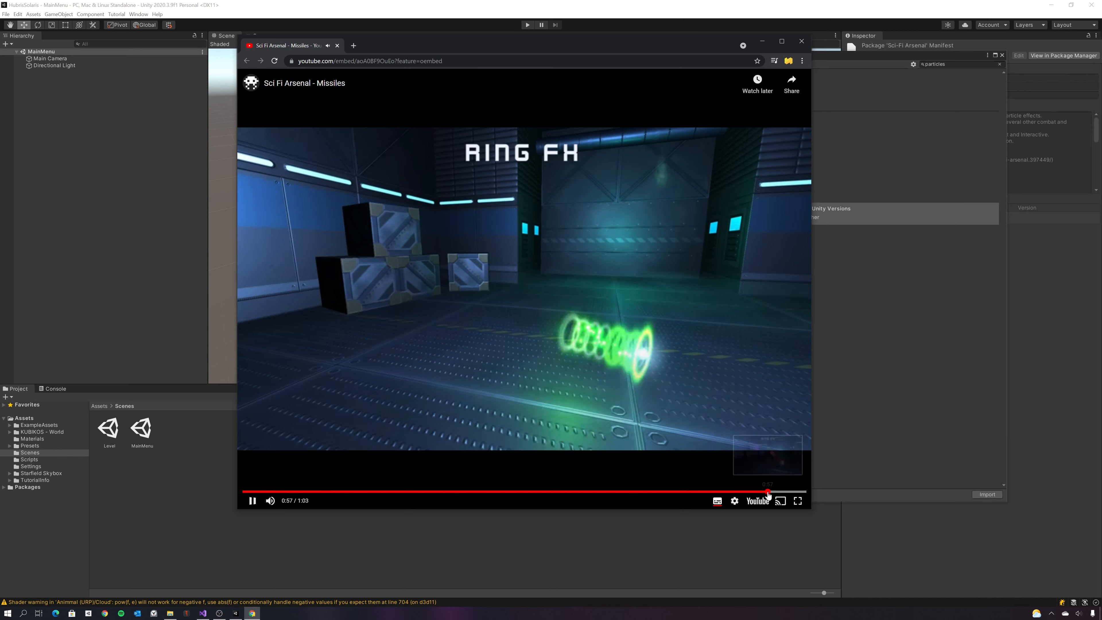
click(776, 493)
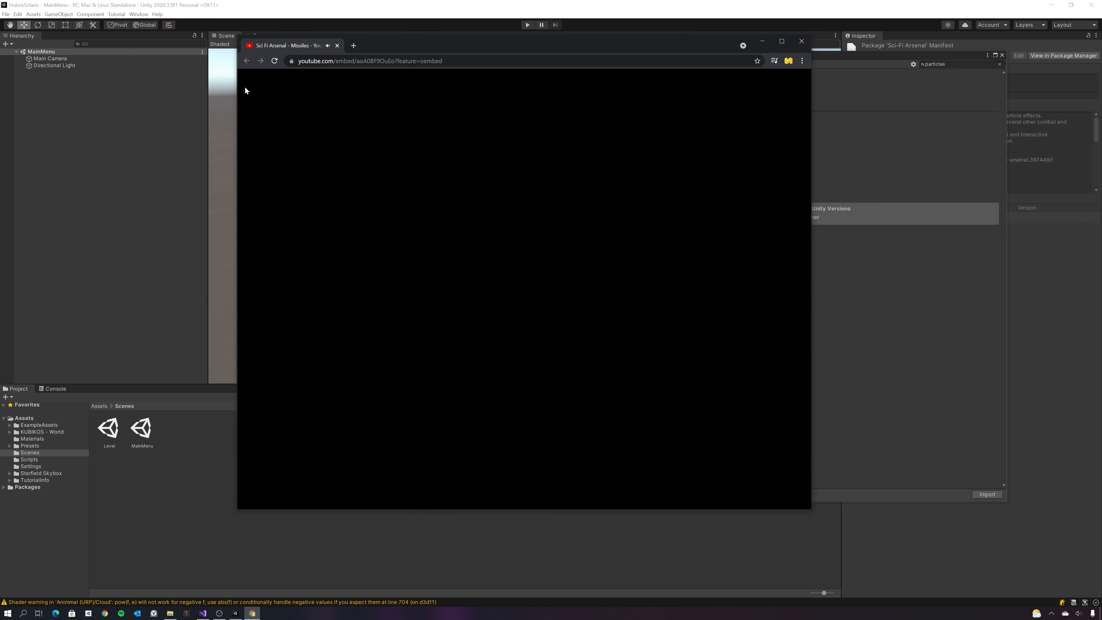
click(801, 41)
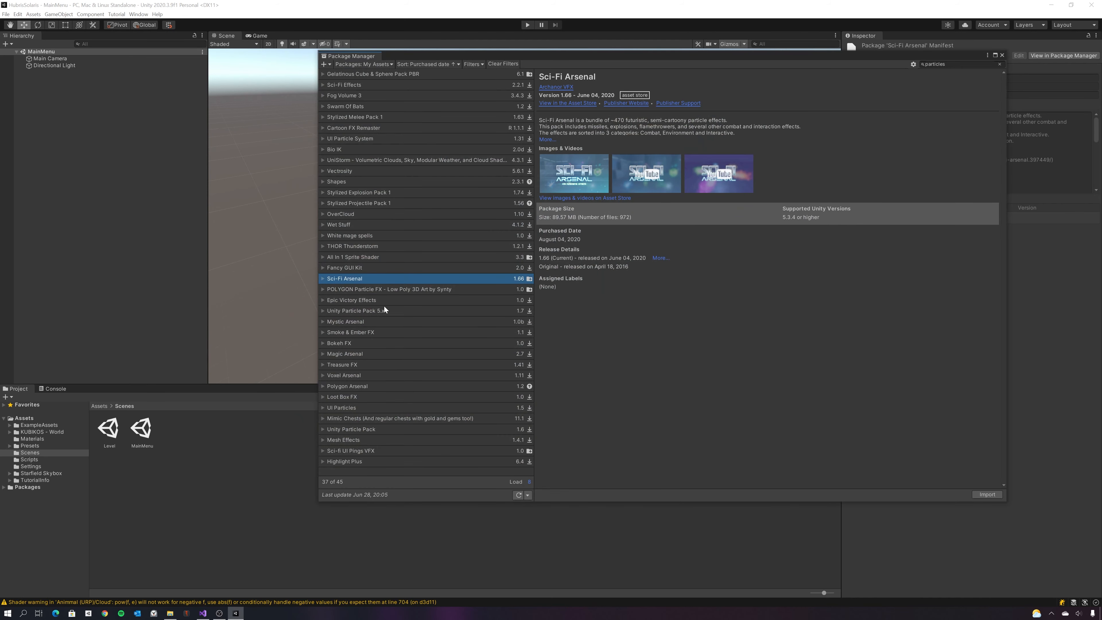
- Check the package details of Voxel Arsenal, Polygon Arsenal and Loot Box FX
click(360, 376)
click(359, 386)
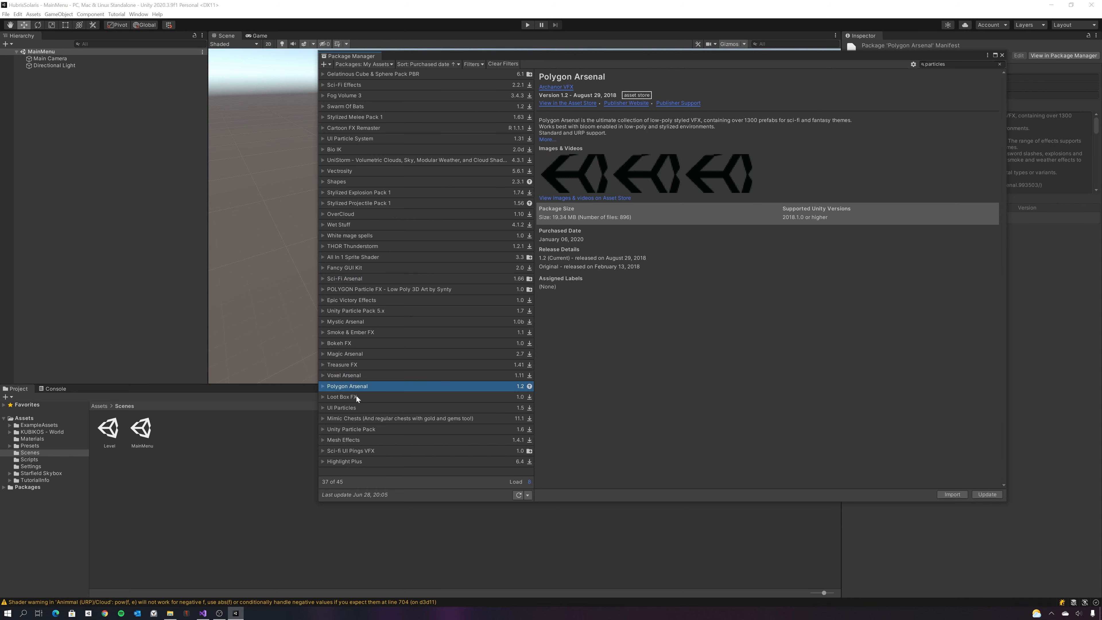
click(357, 397)
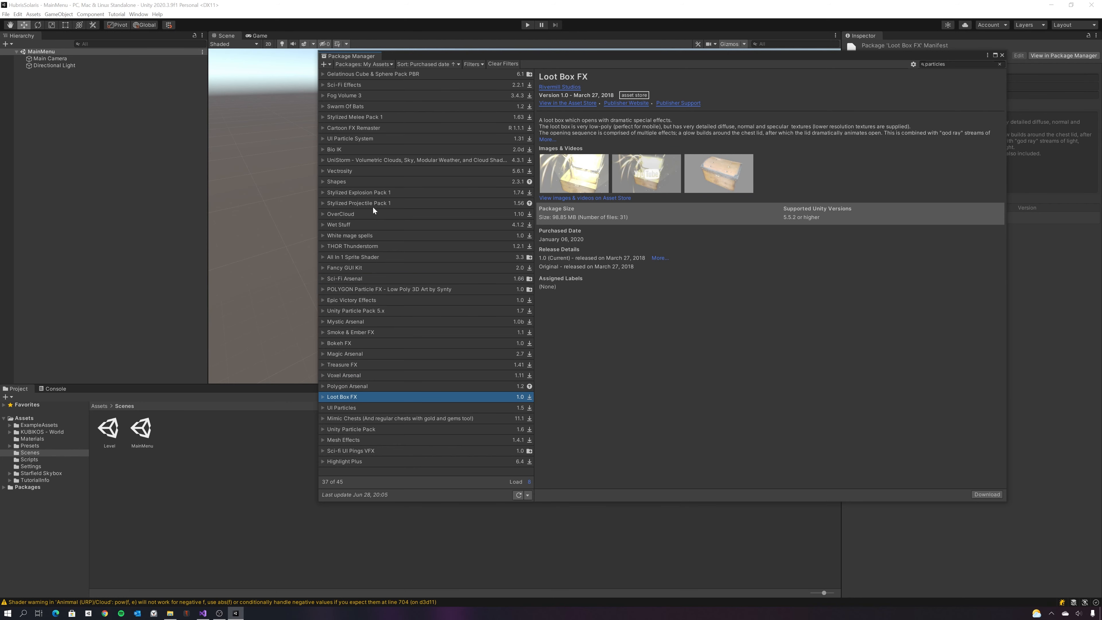
- Skim through the Sci-Fi Effects 2.0b Overview video of the Sci-Fi Effects package with the sound muted, and close it
click(355, 86)
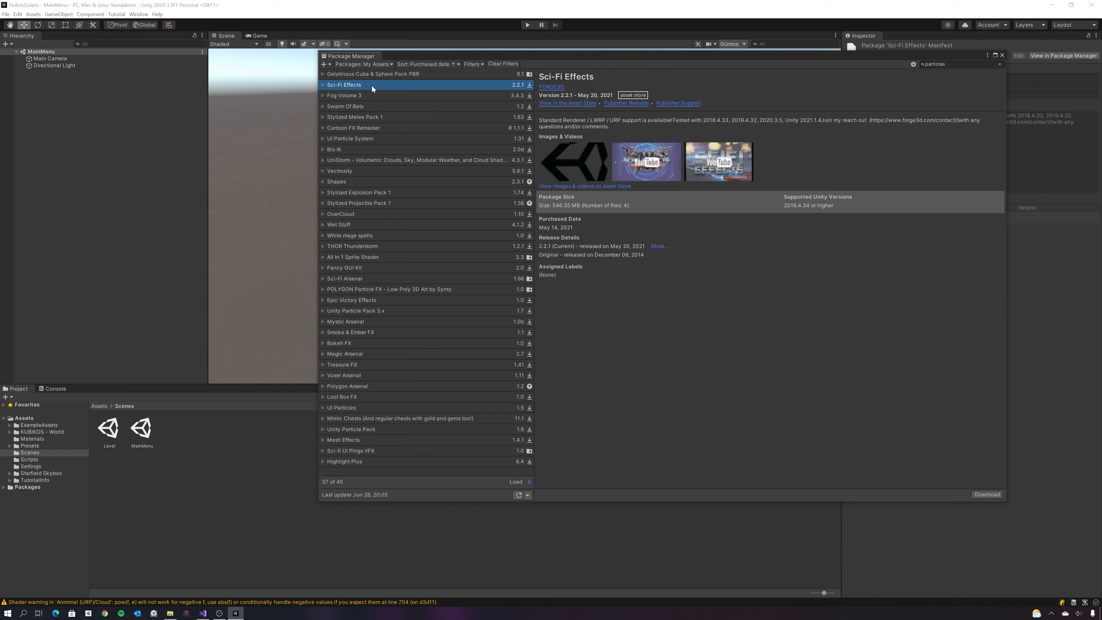
click(654, 166)
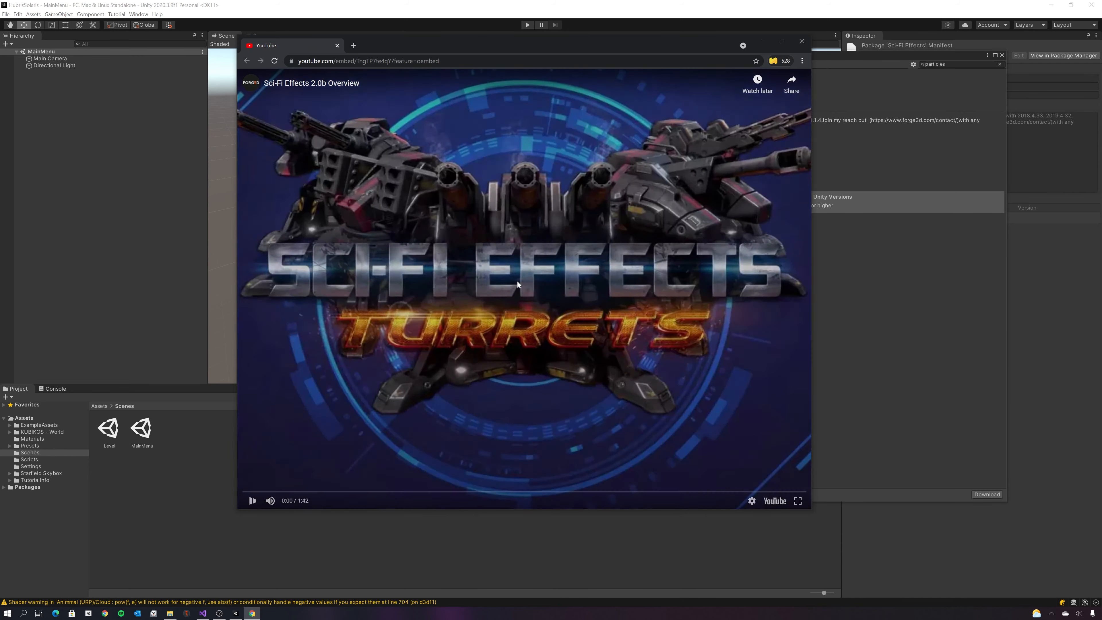
click(517, 281)
click(269, 501)
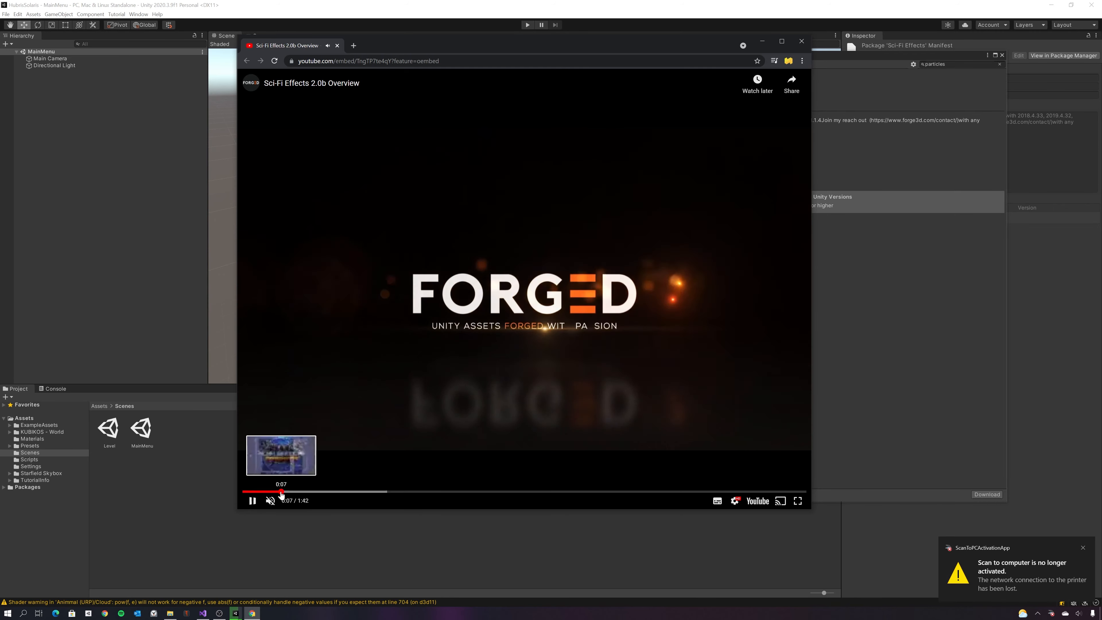
drag(283, 492, 400, 491)
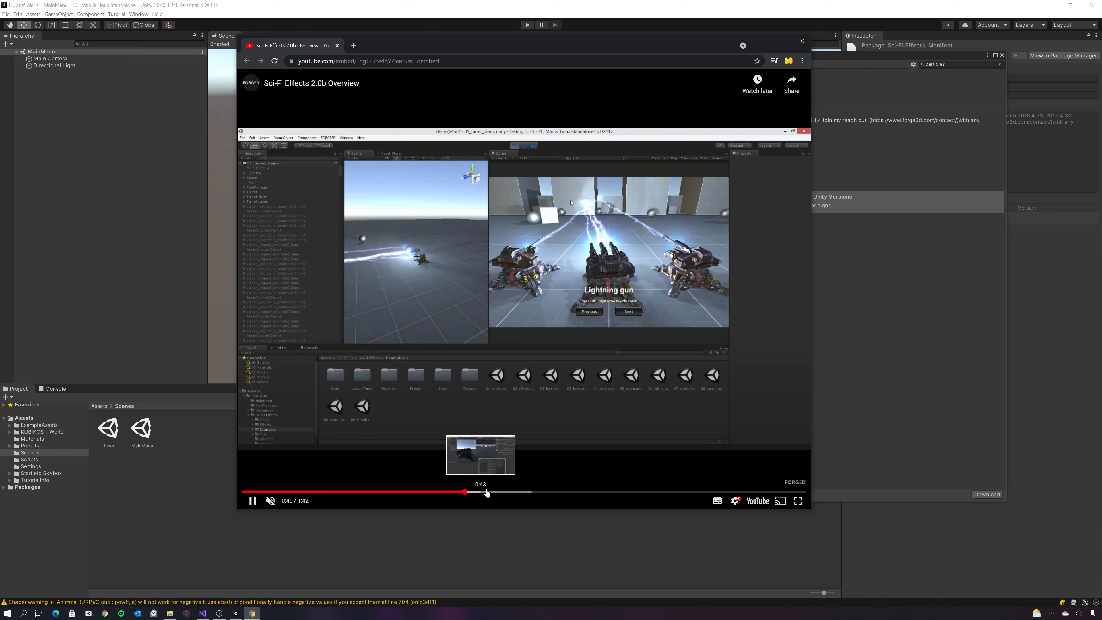
click(464, 492)
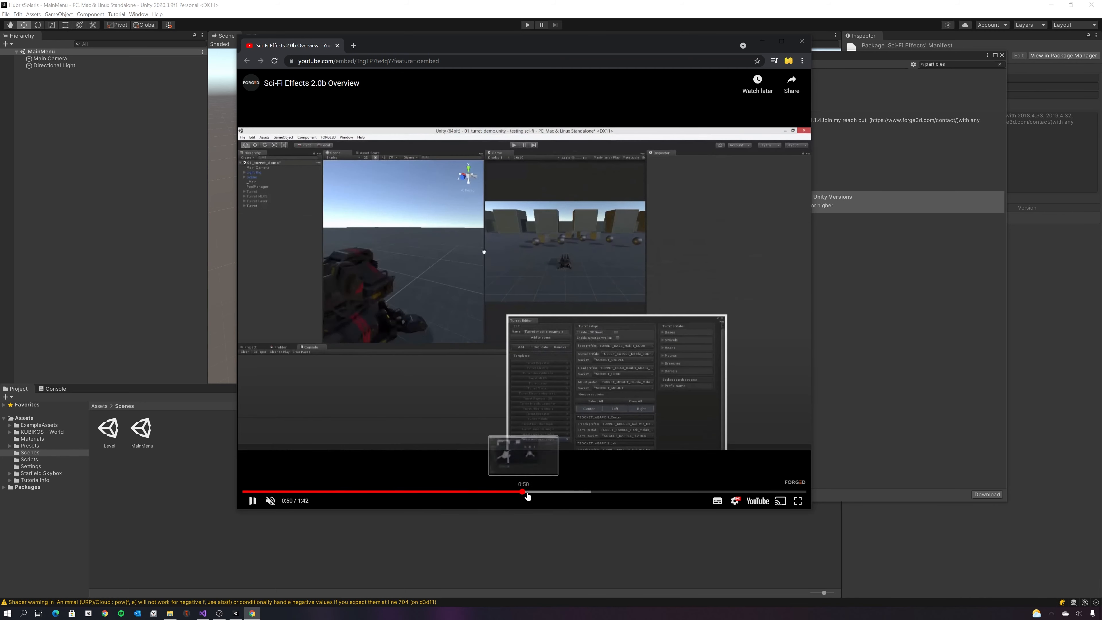
click(648, 491)
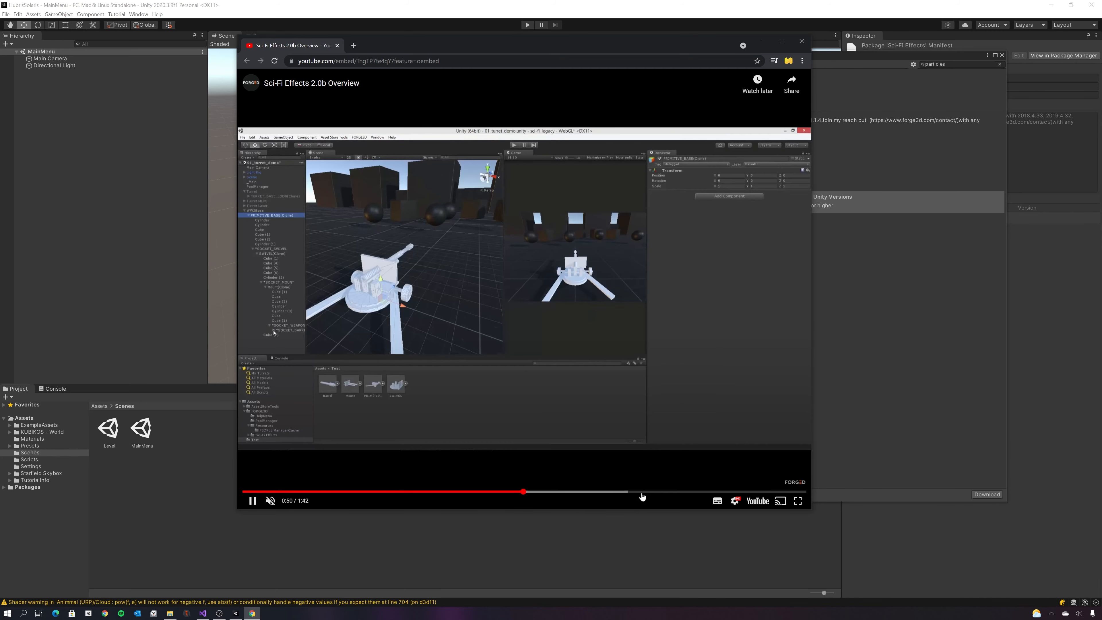
click(691, 492)
click(764, 492)
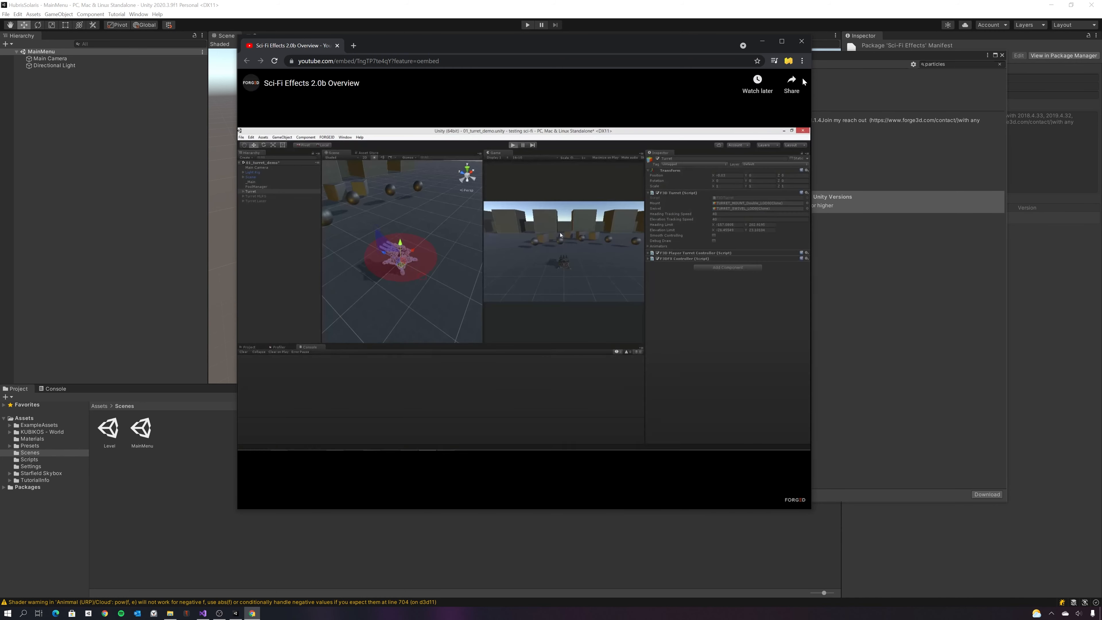
click(801, 41)
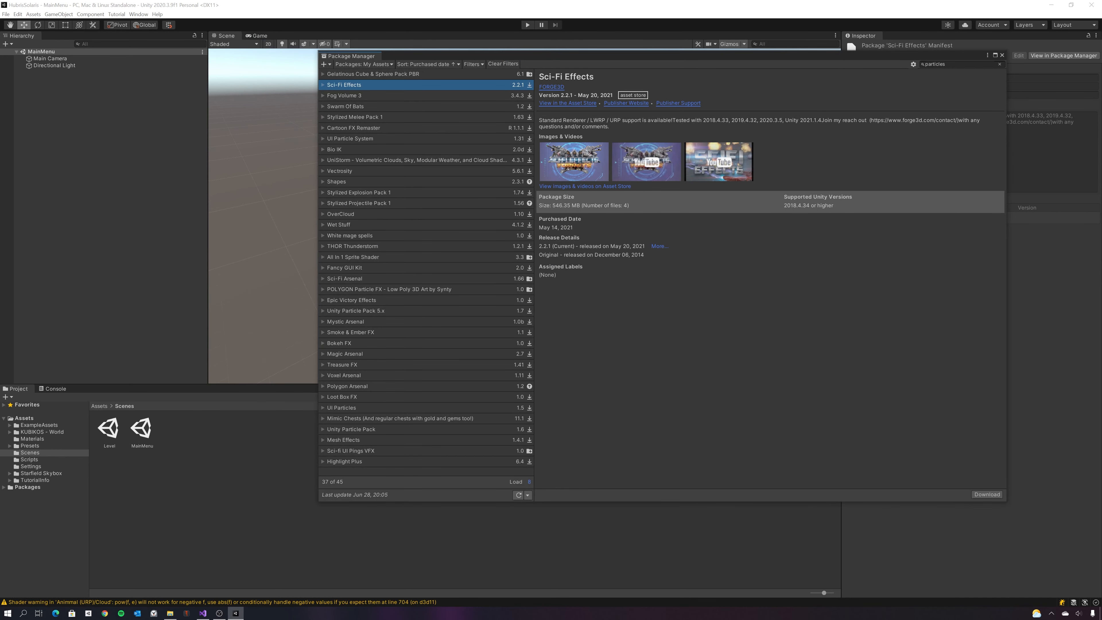
- Download the Sci-Fi Effects package and import all its files into the project
click(984, 495)
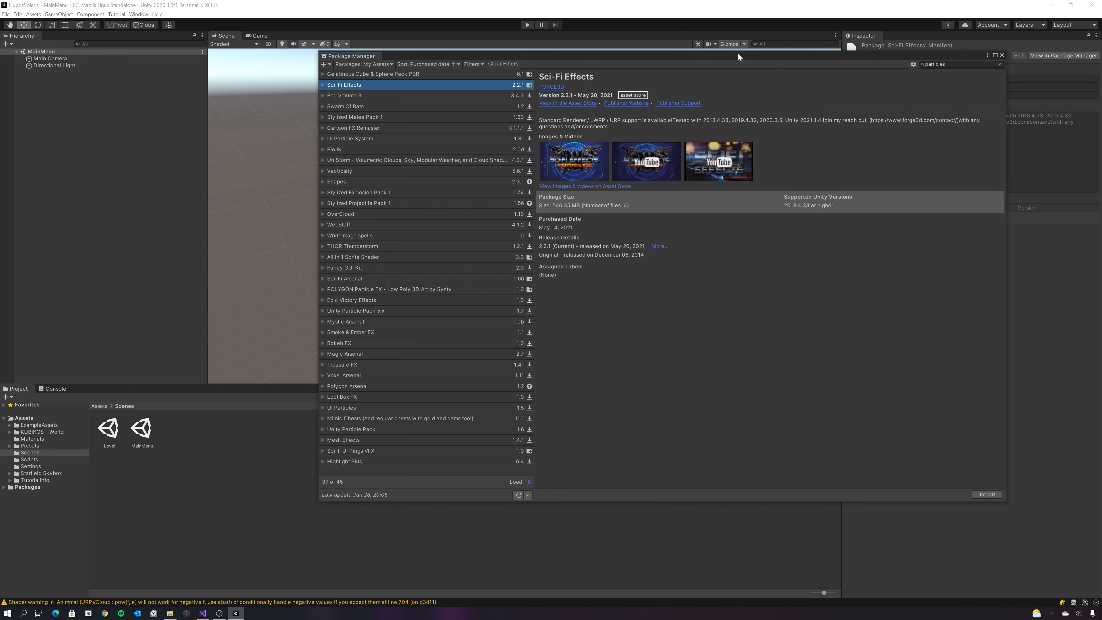
click(986, 494)
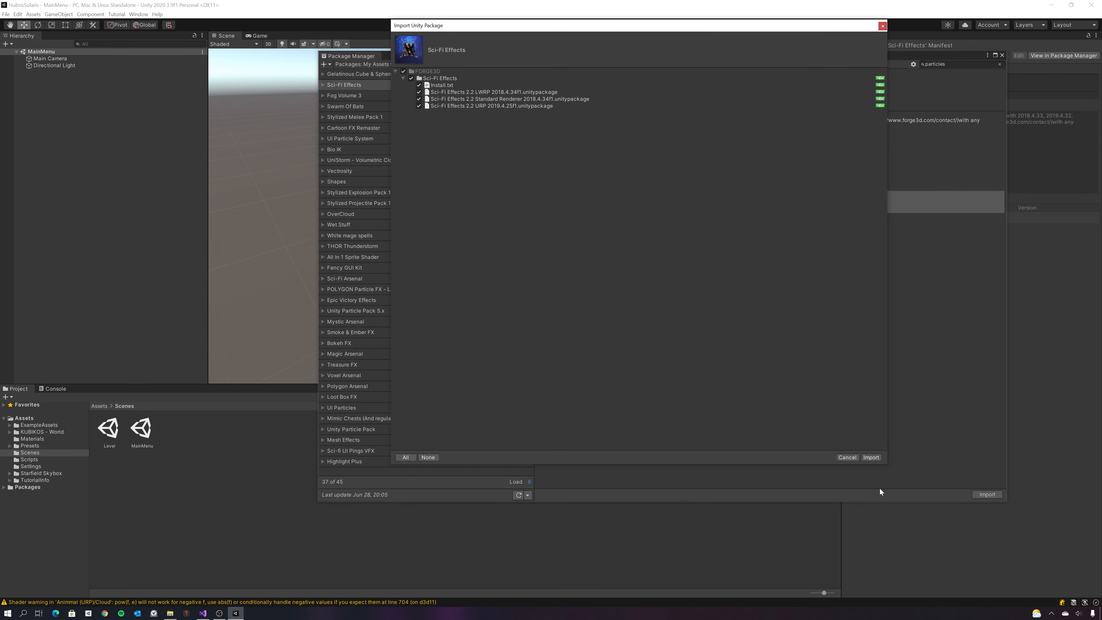
click(877, 459)
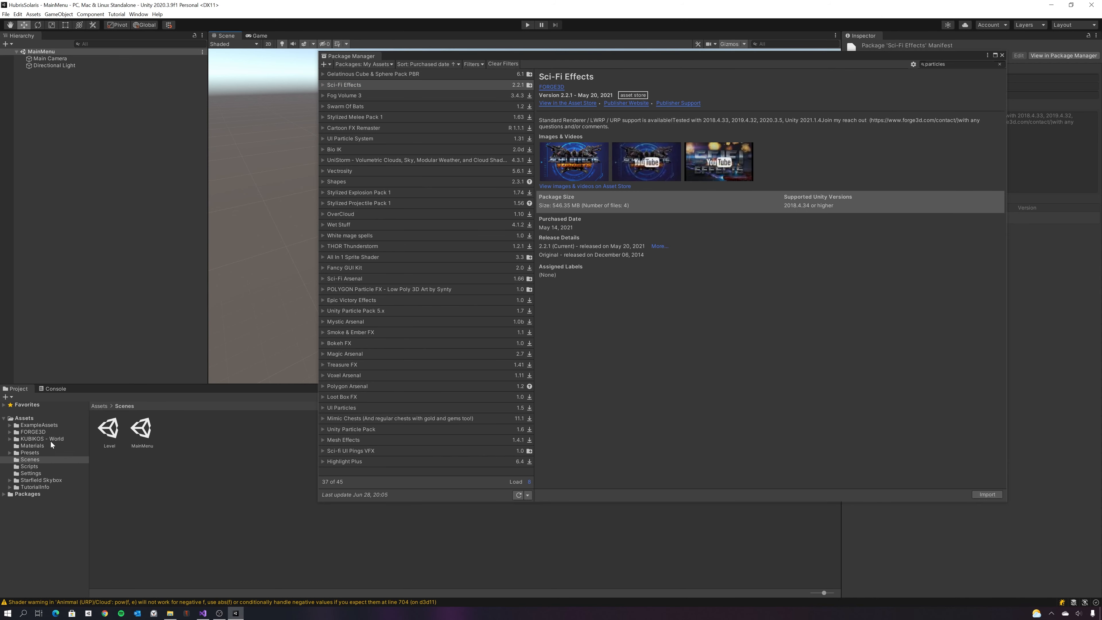
- Open the Sci-Fi Effects 2.2 URP 2019.4.25f1 package from the FORGE3D Sci-Fi Effects folder to import it
click(34, 431)
double_click(110, 432)
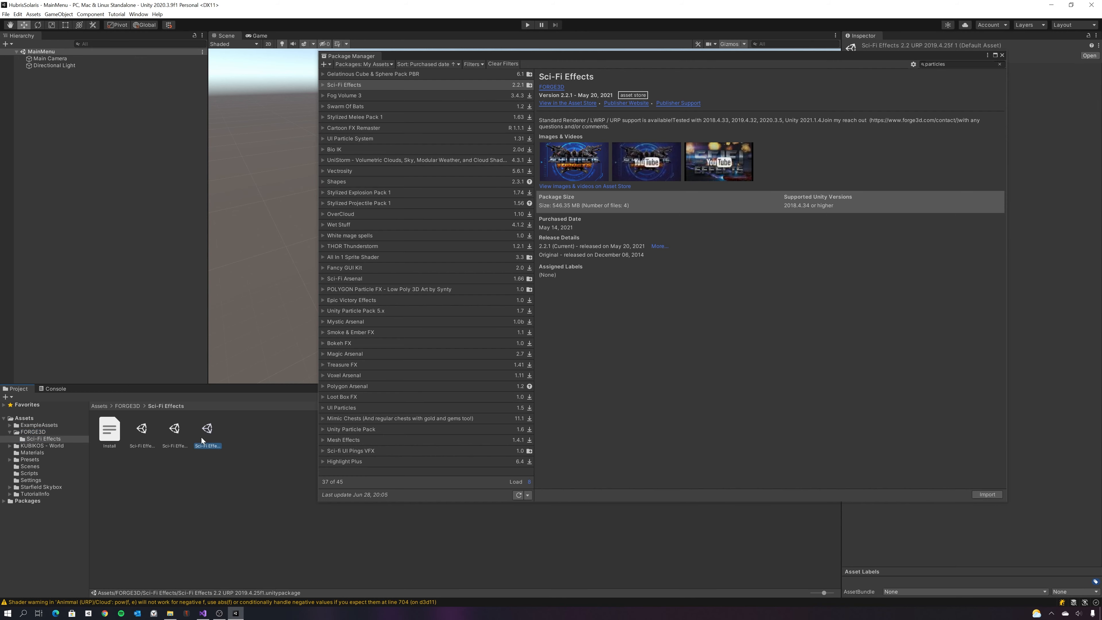
click(175, 434)
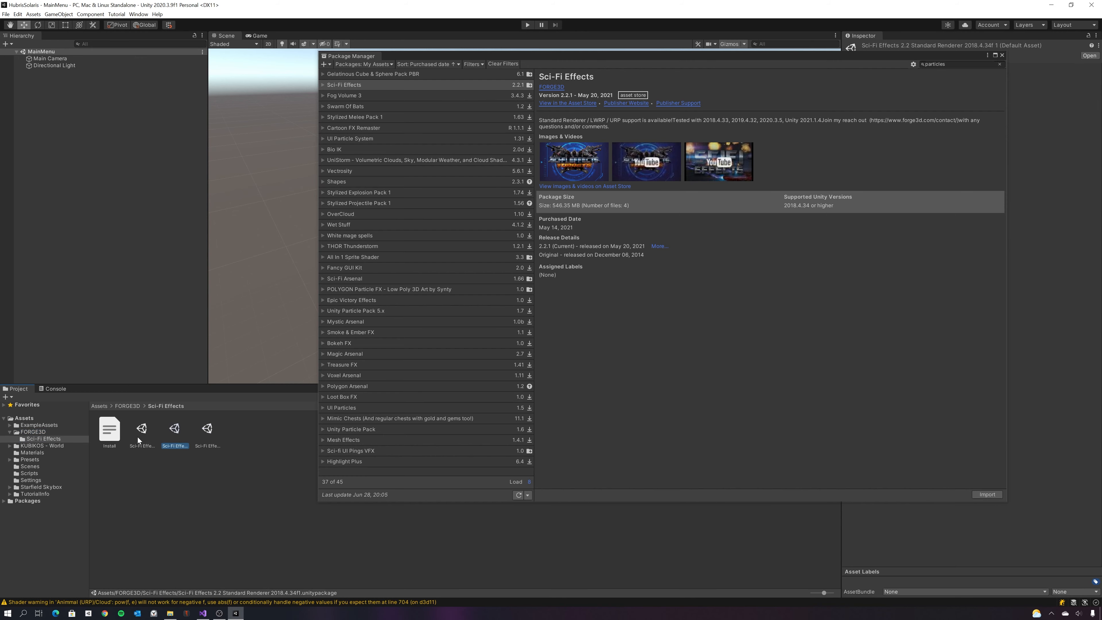
click(202, 436)
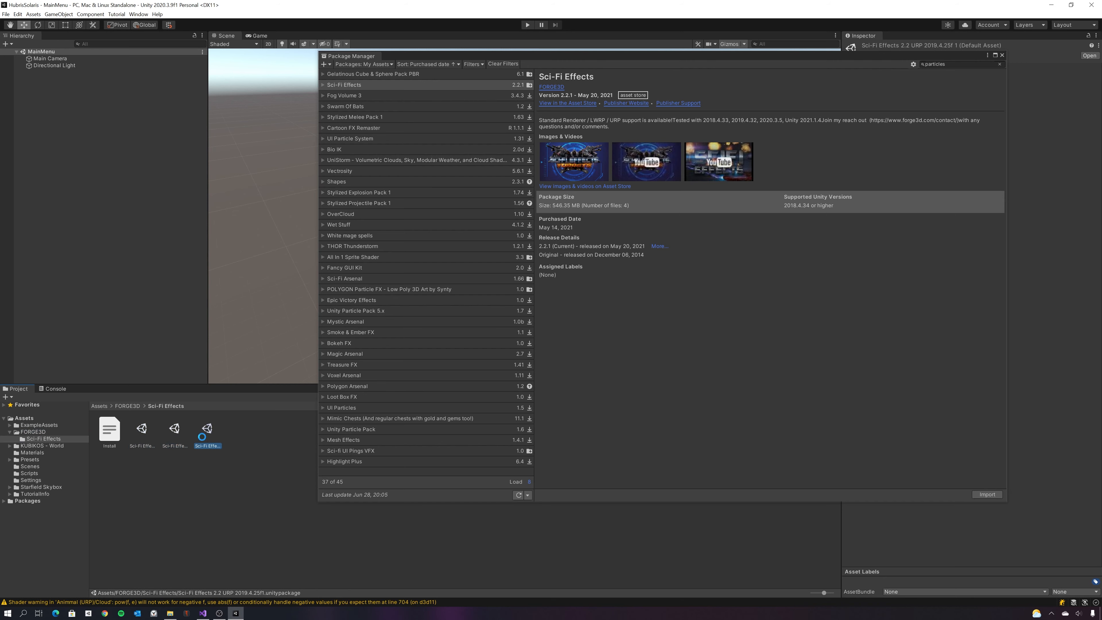
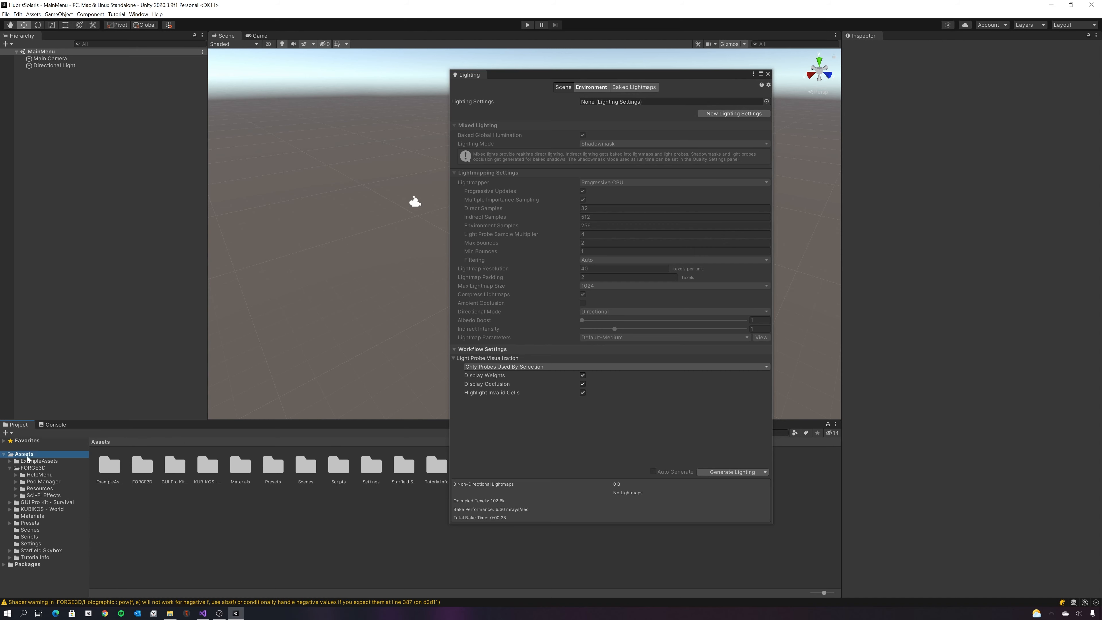
- Create a new lighting settings asset named MainMenuLighting in the Scenes folder and check its lighting mode options
double_click(302, 468)
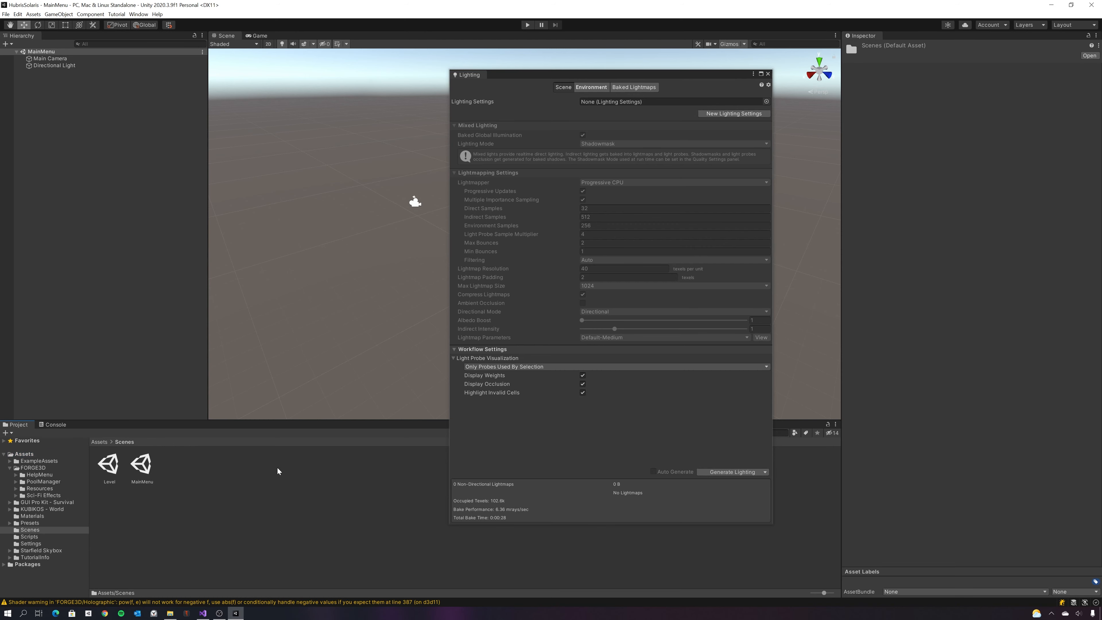
click(724, 114)
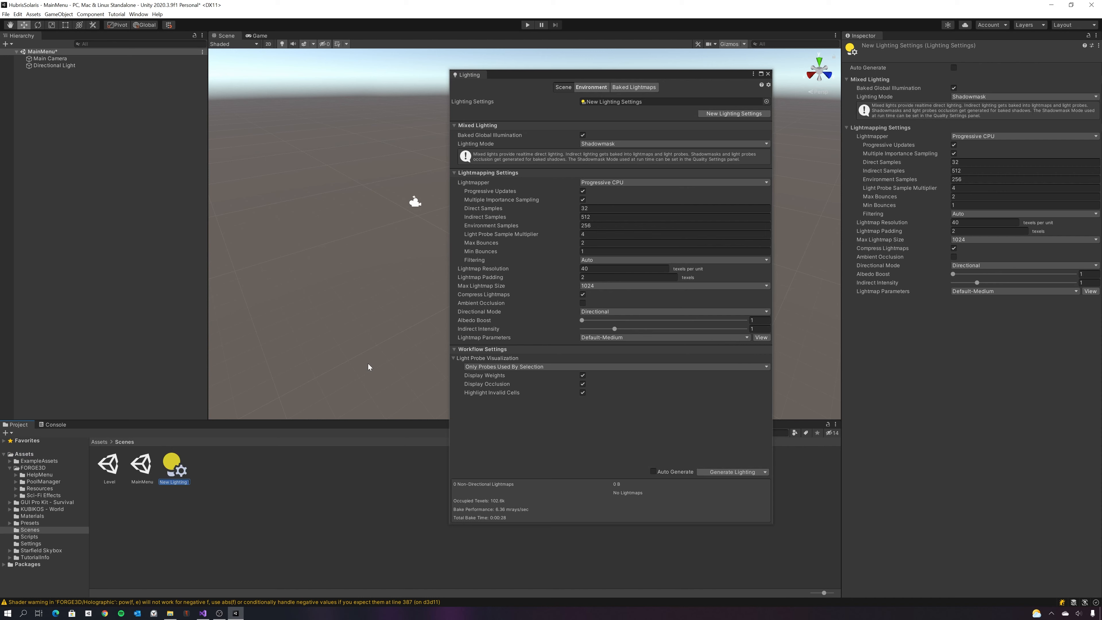
key(BackSpace)
text(MainMenuLighting)
key(Return)
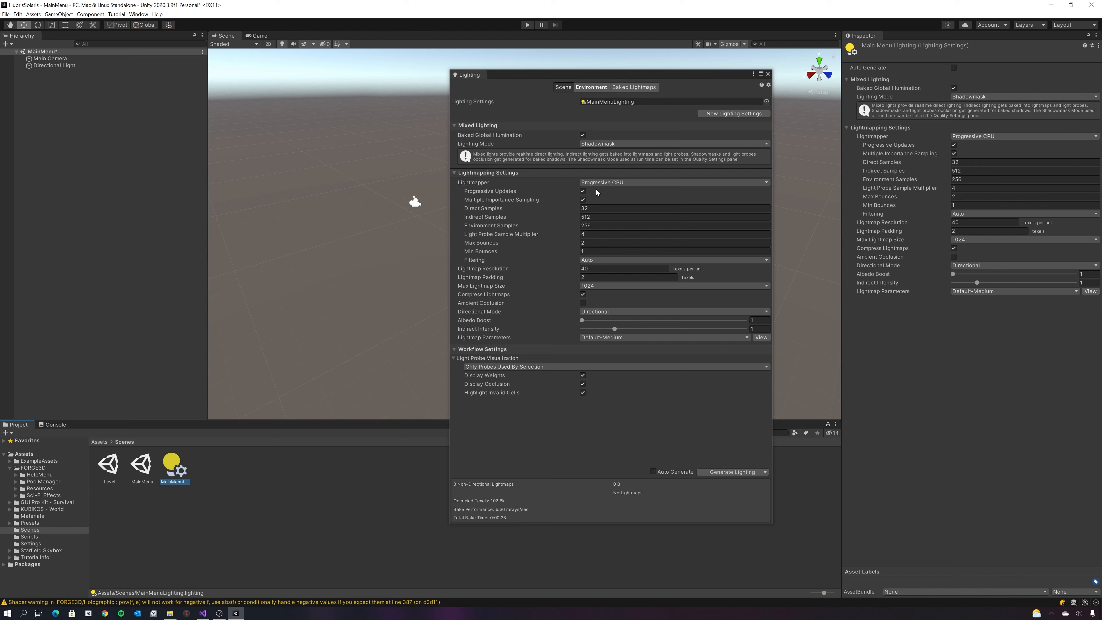
click(592, 145)
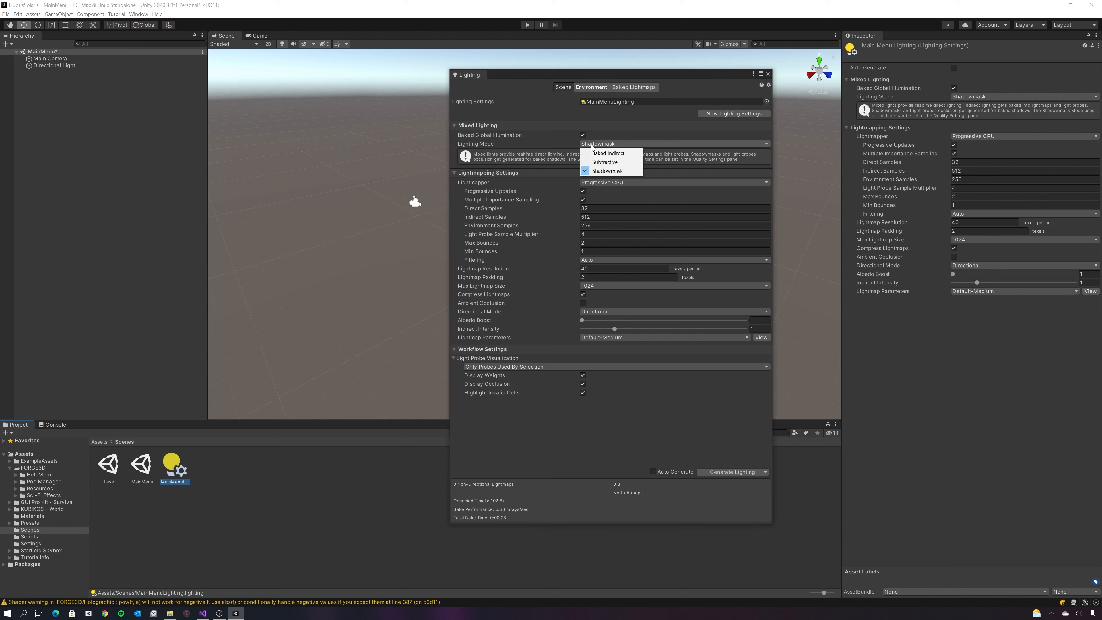
click(621, 114)
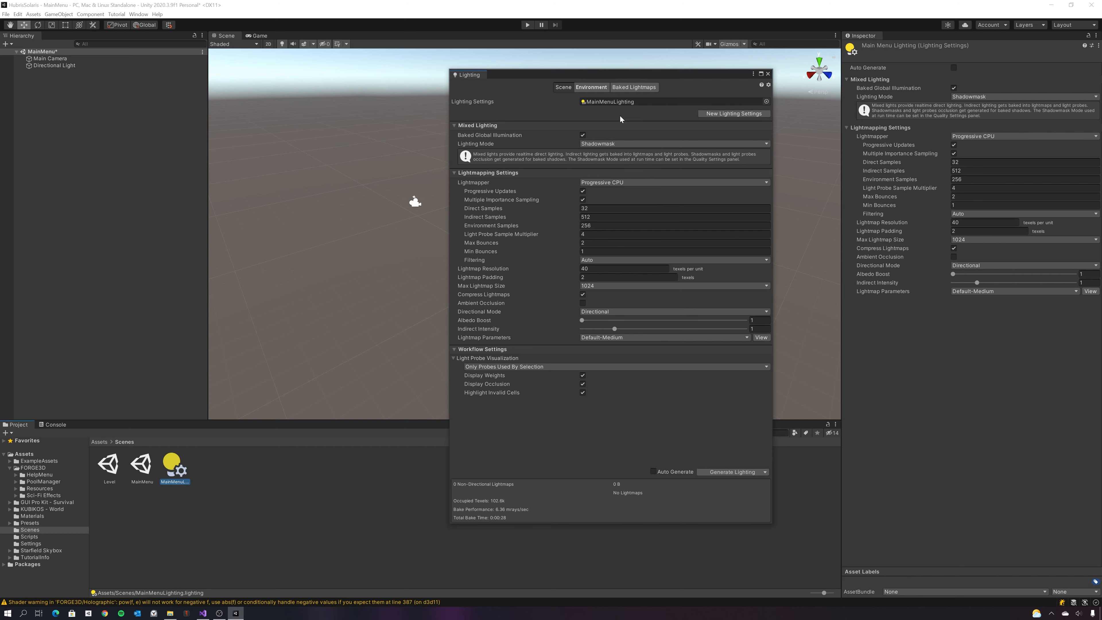
- Look through the available materials for the Skybox Material in the environment lighting settings, and close the material selection without choosing one
click(582, 87)
click(595, 111)
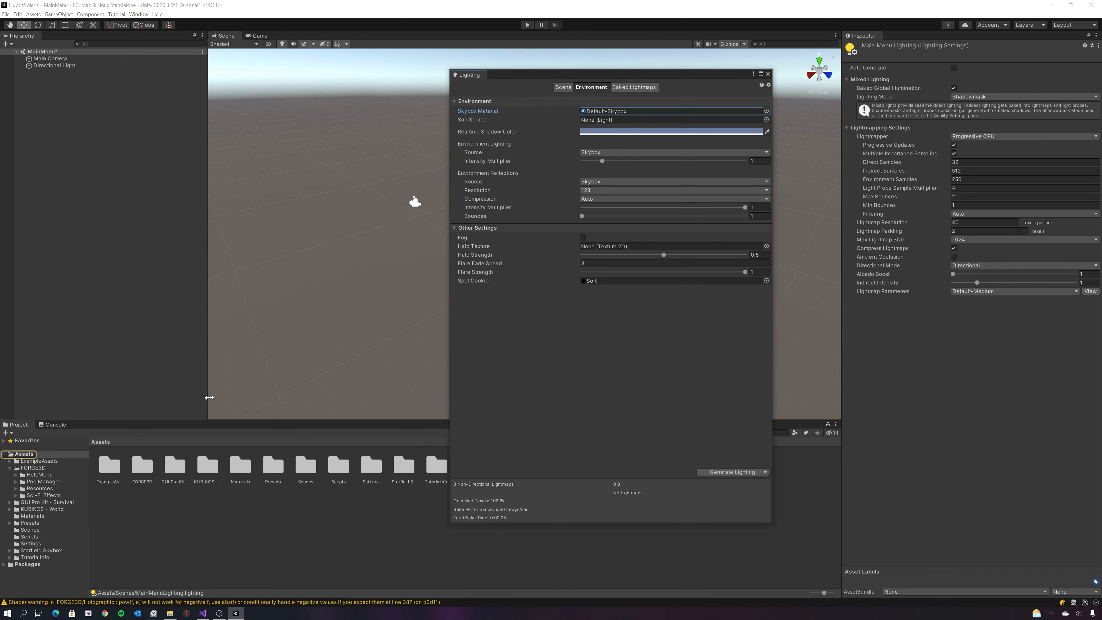
click(766, 110)
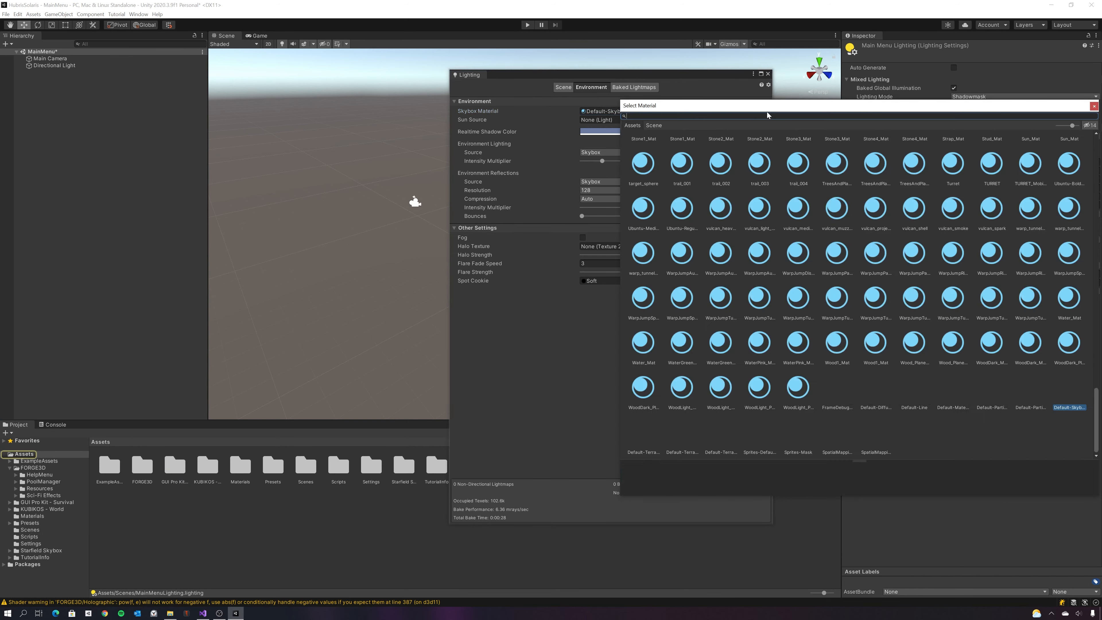
drag(723, 107, 565, 125)
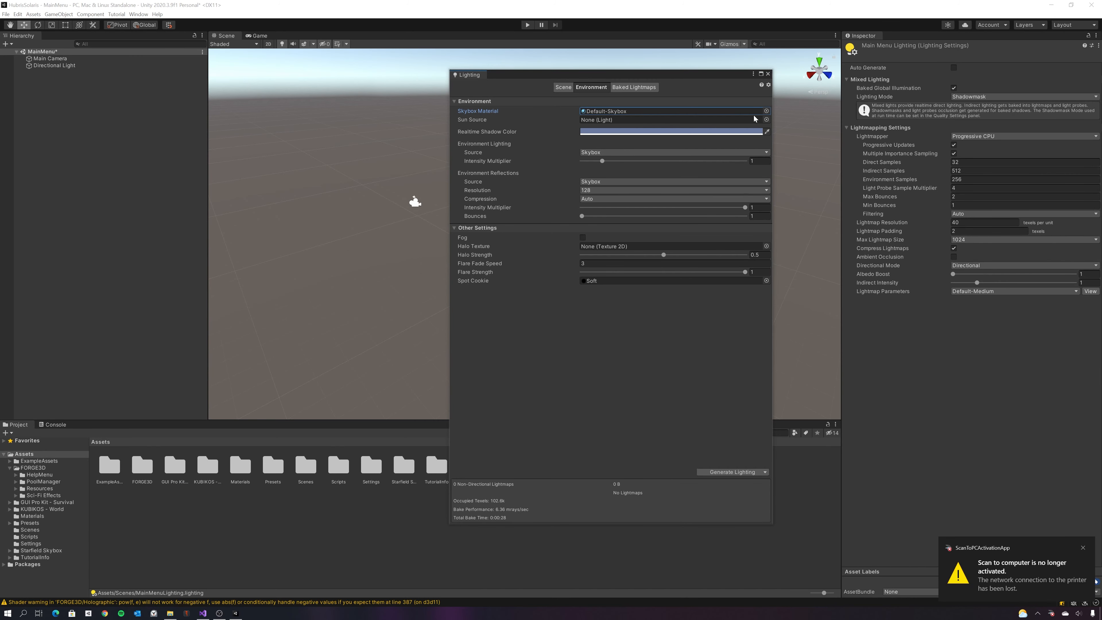
click(1081, 547)
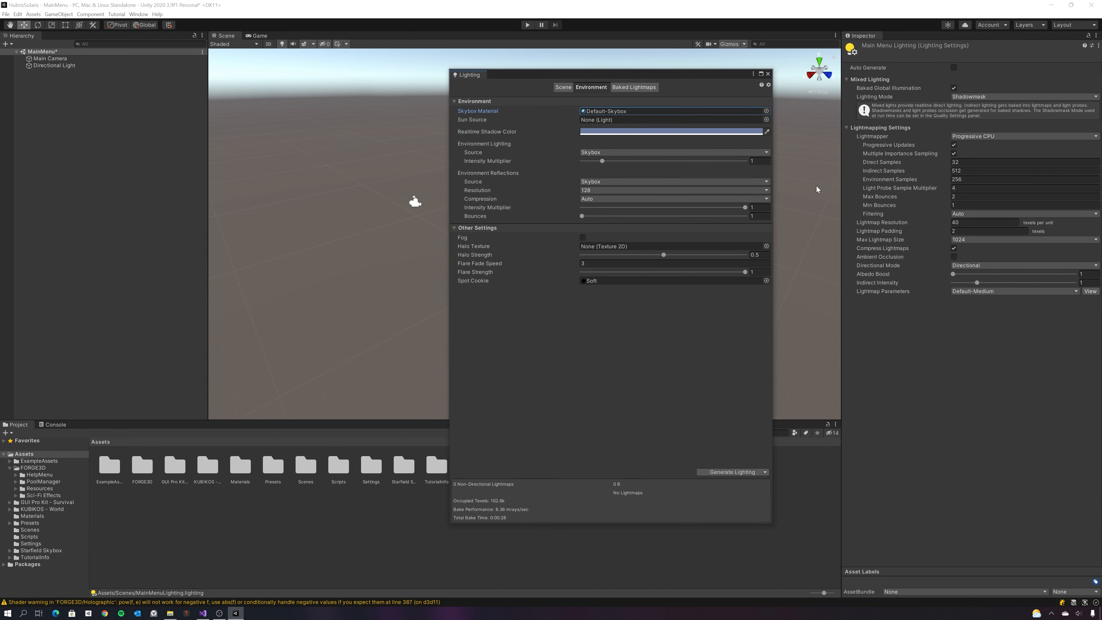
click(767, 111)
drag(762, 107, 393, 135)
scroll(486, 346, up, 3)
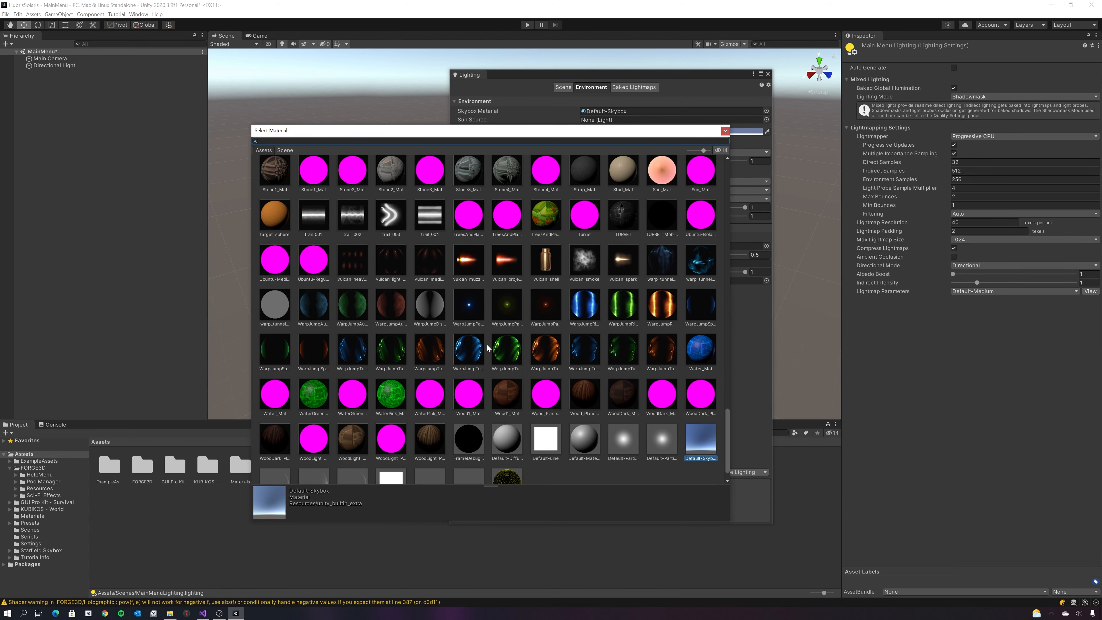
scroll(705, 296, up, 8)
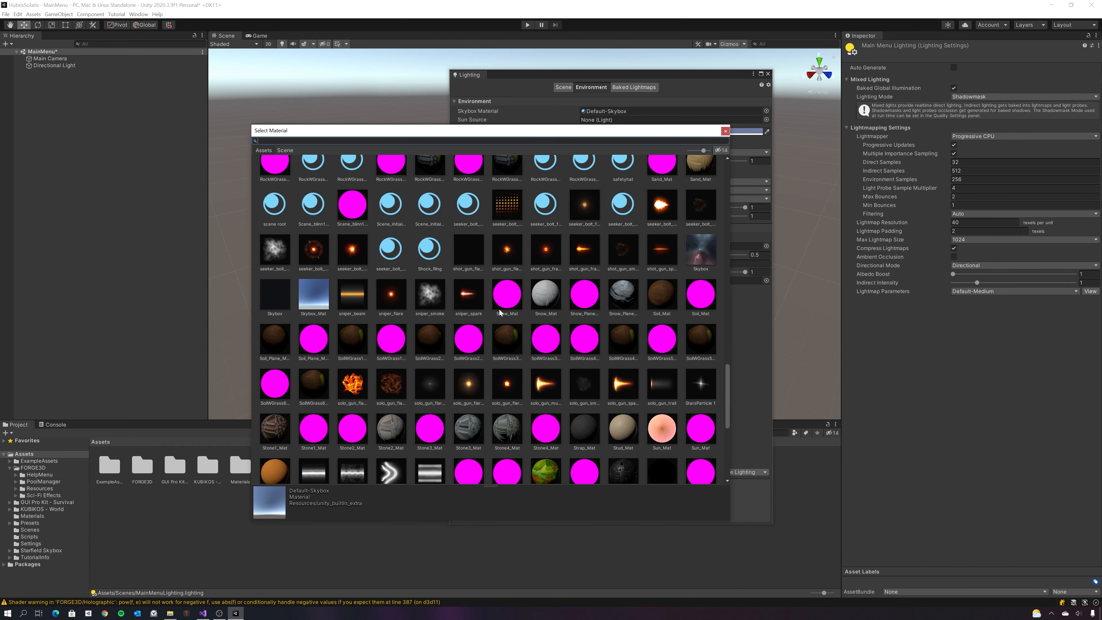
scroll(498, 309, up, 5)
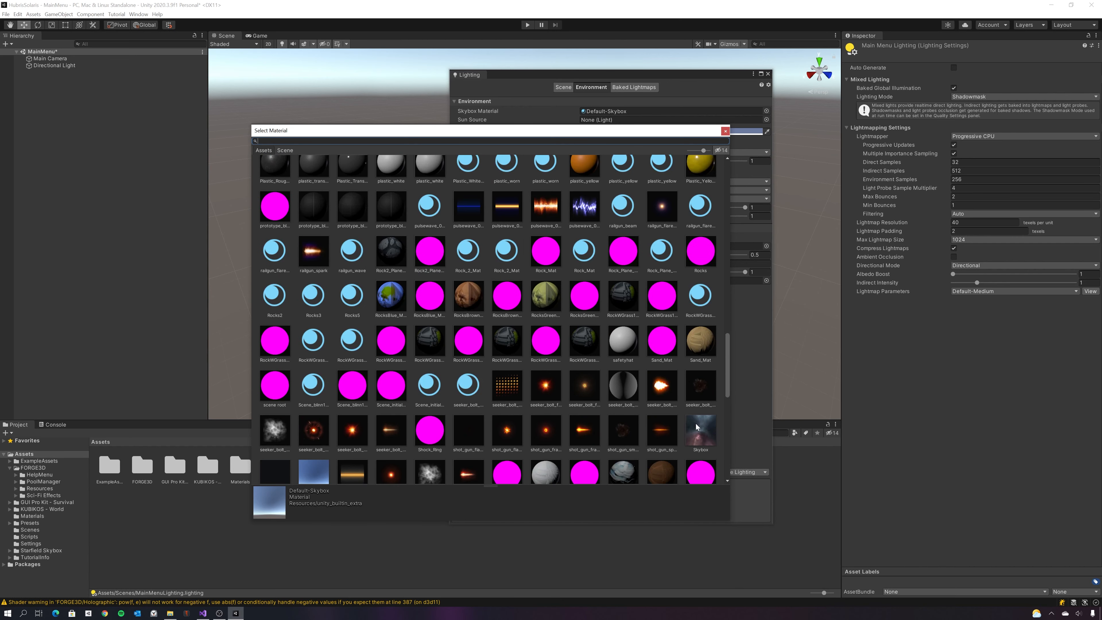
scroll(557, 351, up, 3)
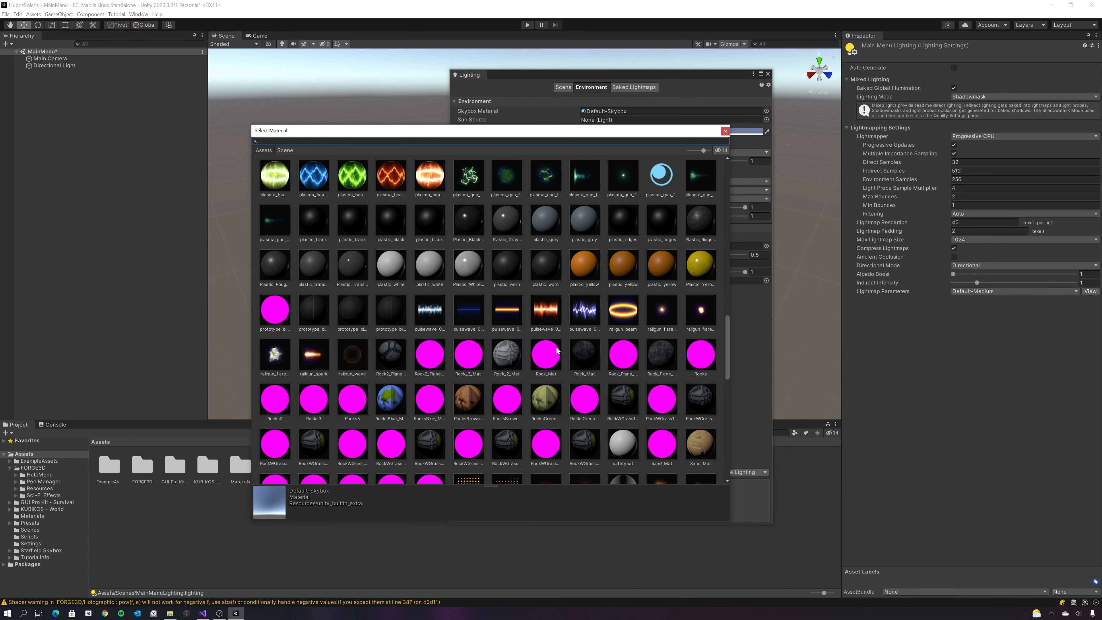
scroll(556, 347, up, 3)
scroll(555, 346, up, 3)
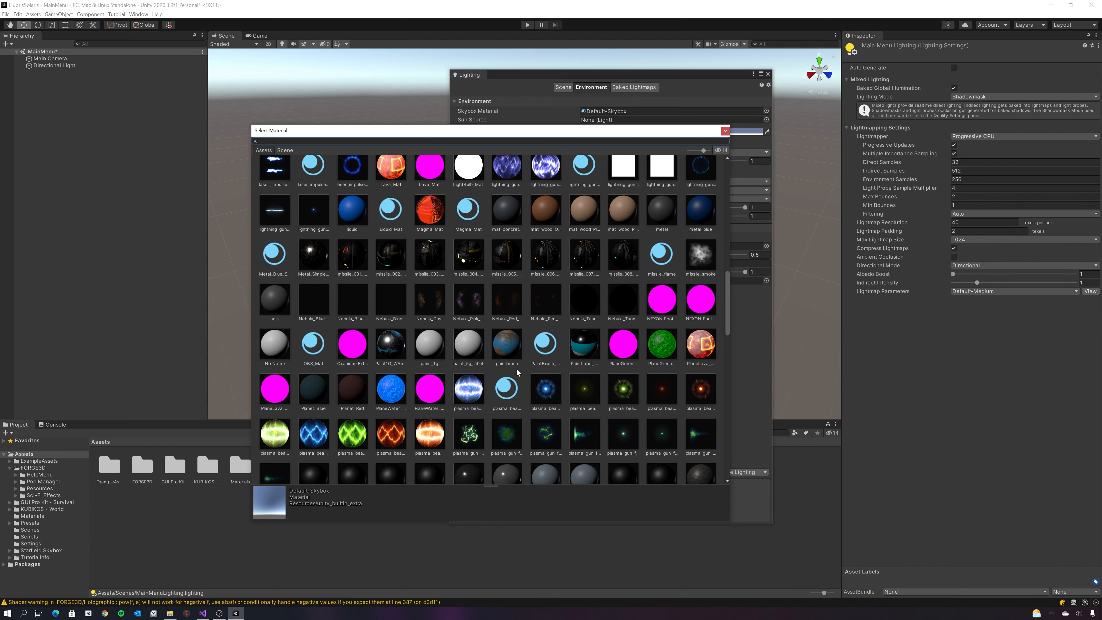
scroll(460, 360, up, 4)
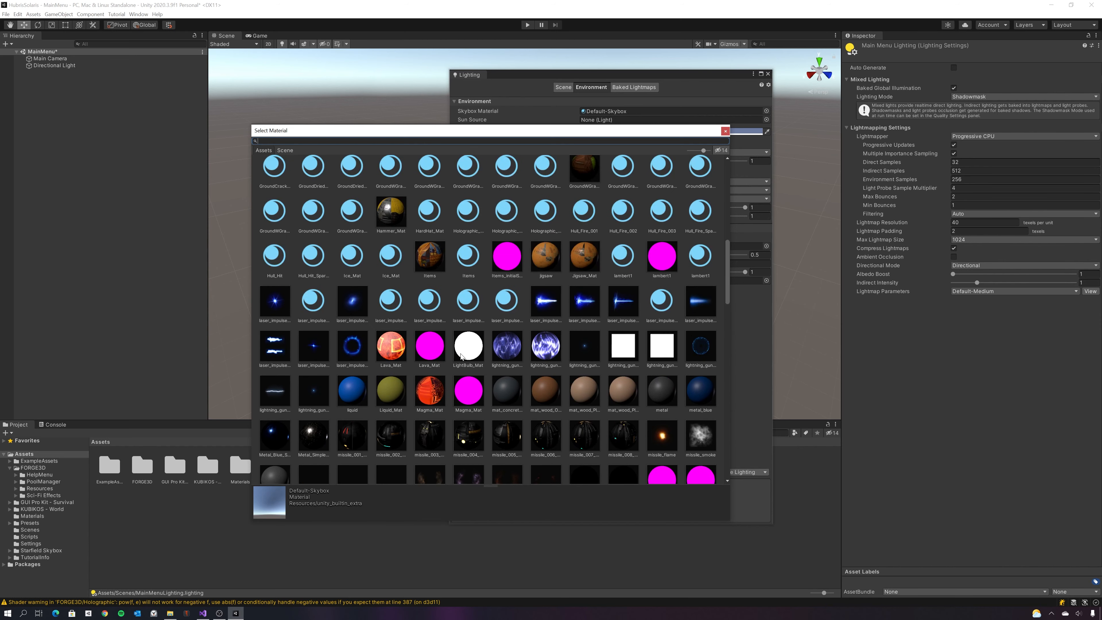
scroll(470, 246, up, 1)
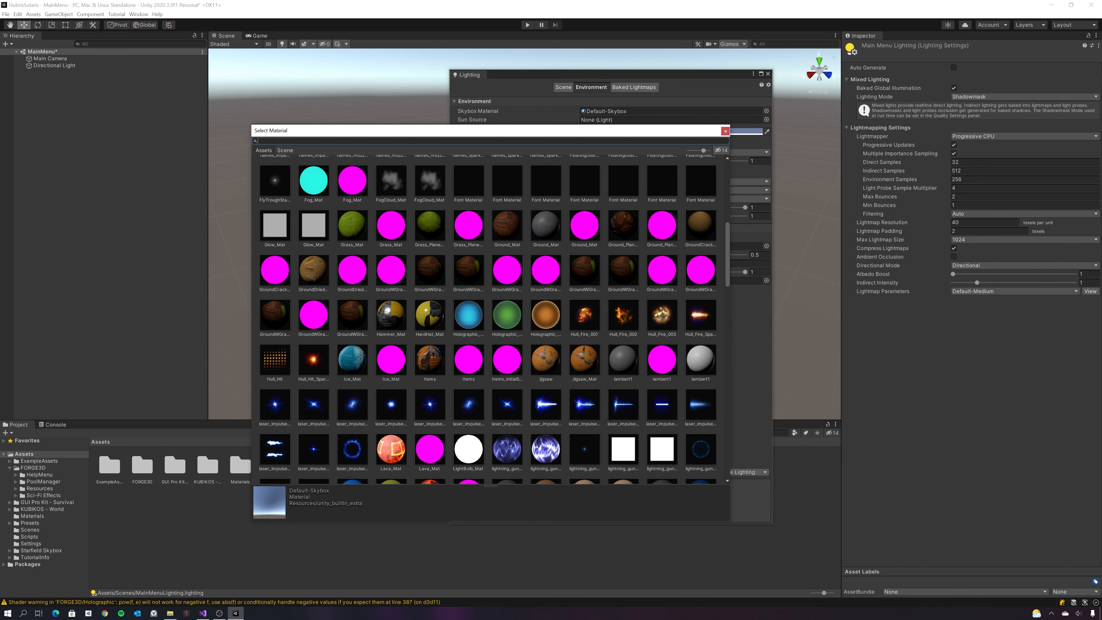
click(724, 133)
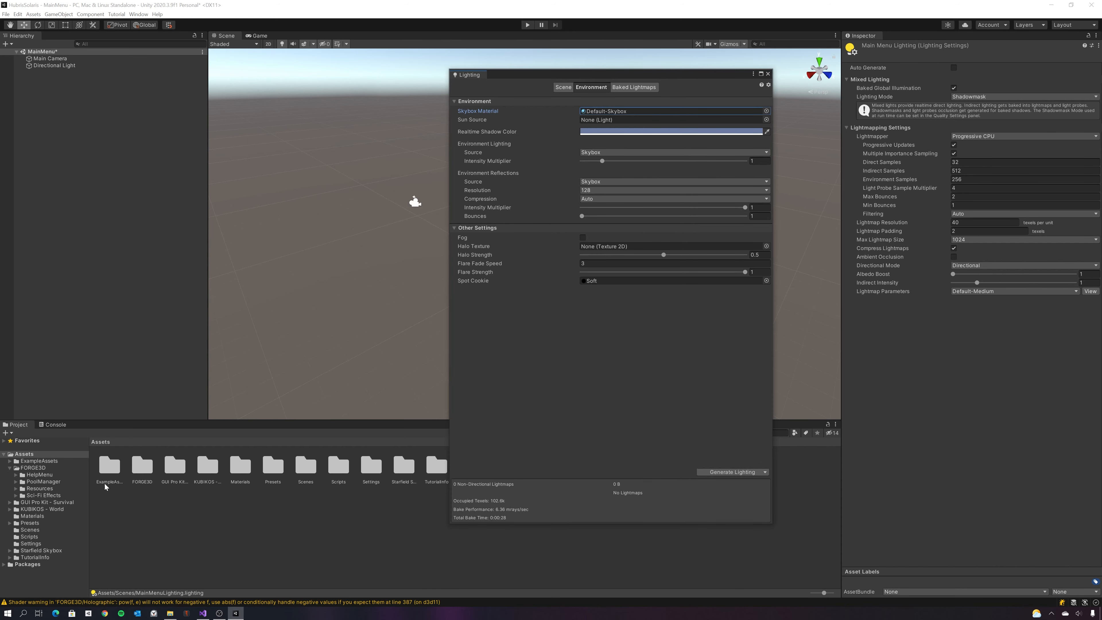
- Assign the Skybox material from the Starfield Skybox folder as the scene's Skybox Material and close the Lighting window
click(9, 468)
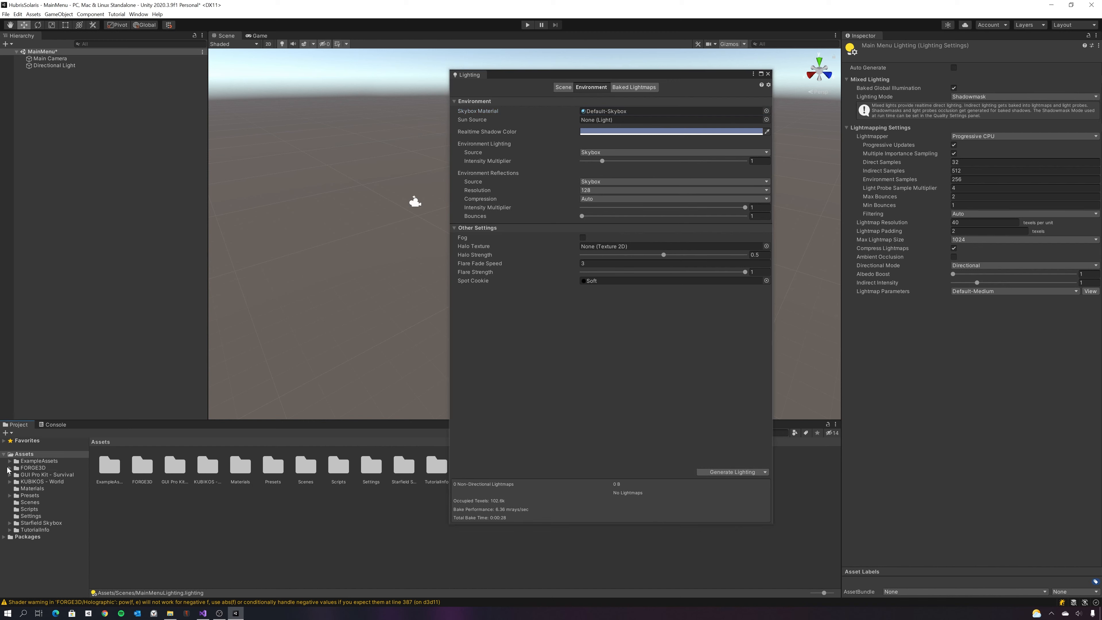
click(9, 523)
click(16, 529)
click(16, 530)
click(28, 524)
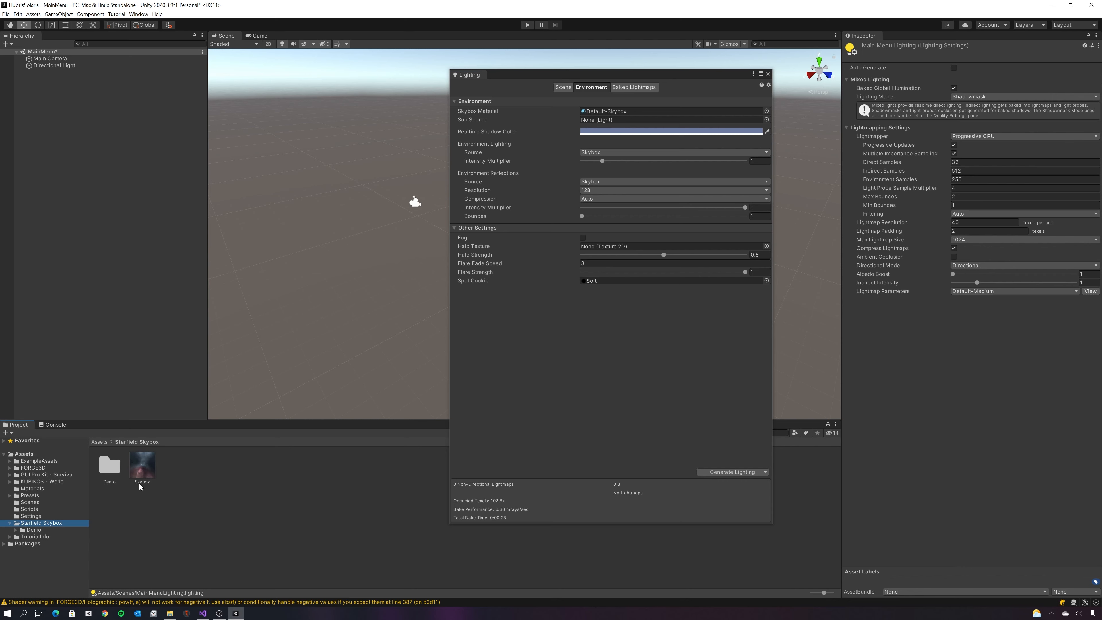
drag(146, 477, 616, 111)
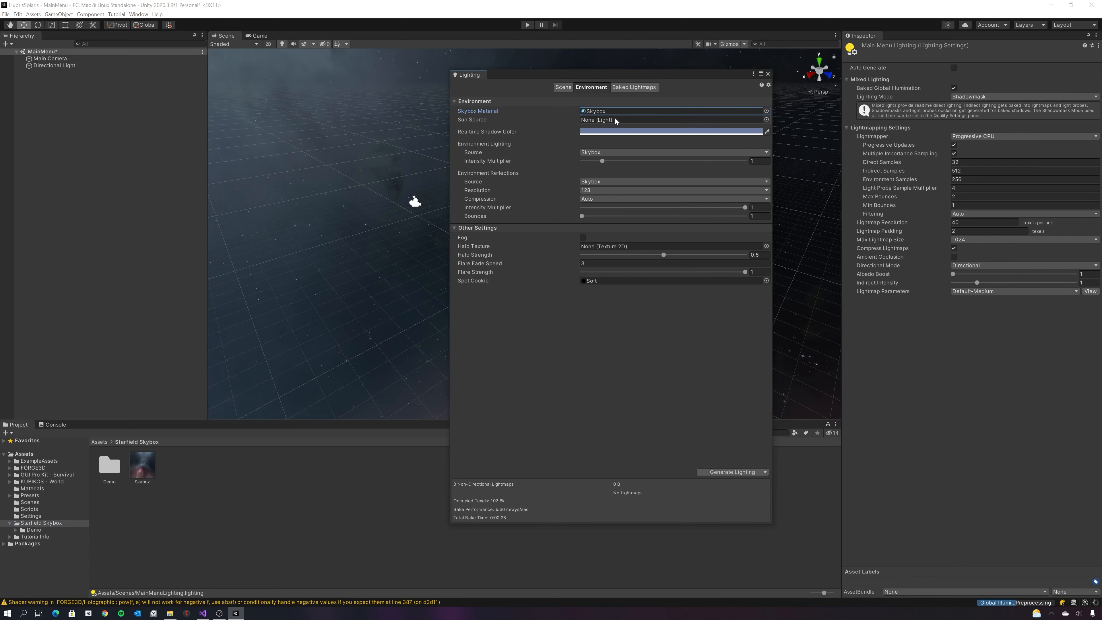
drag(531, 78, 398, 129)
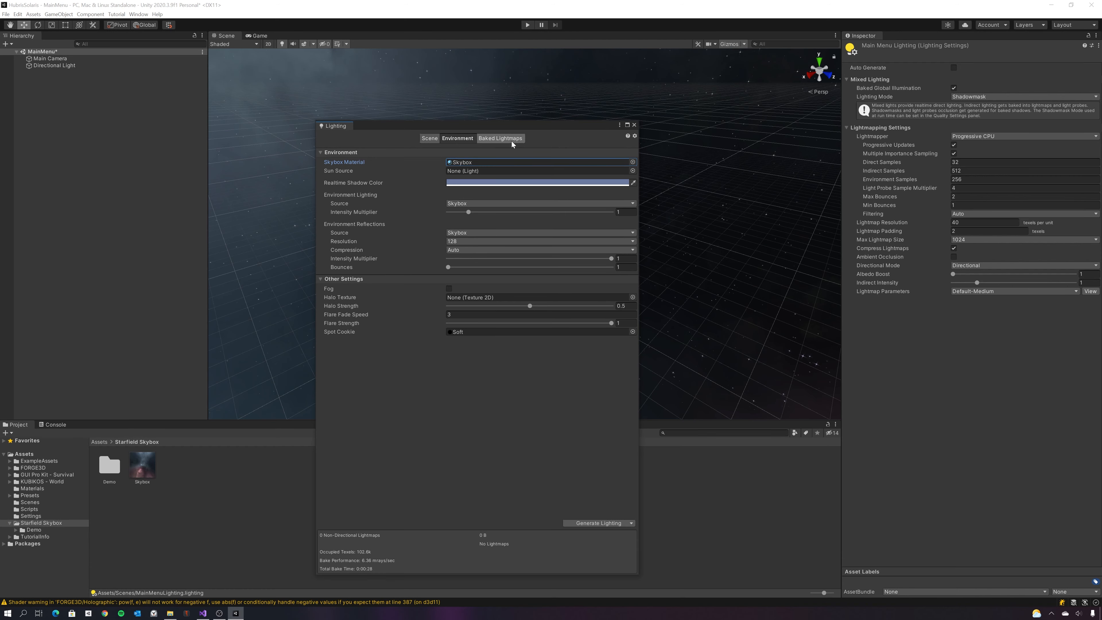
click(634, 125)
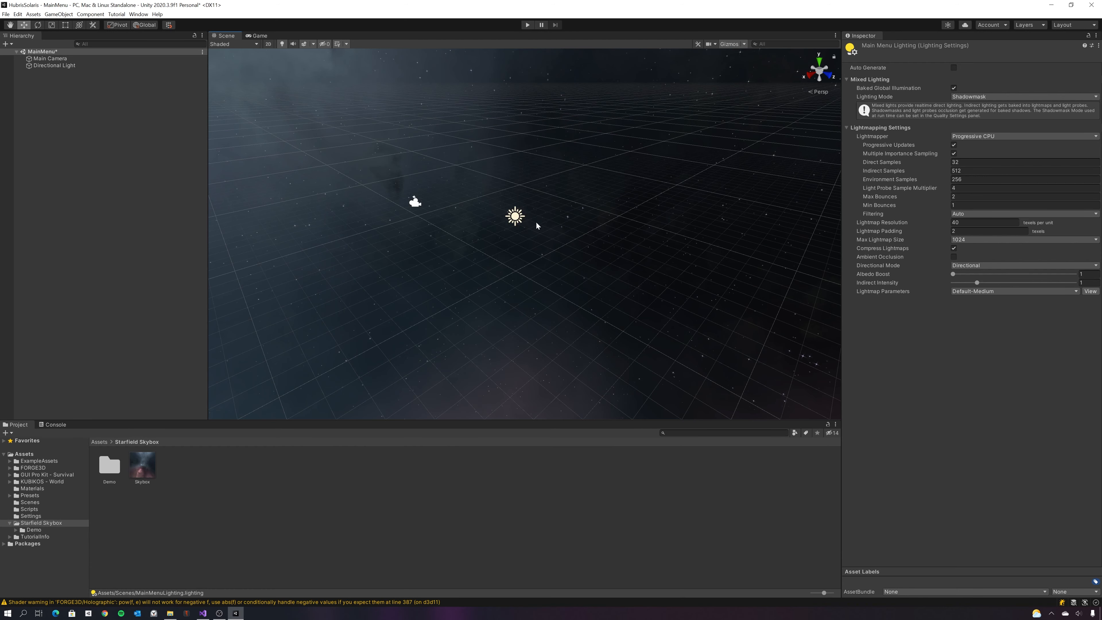
- Check the models in the ExampleAssets folder and delete the whole ExampleAssets folder from the project
click(9, 468)
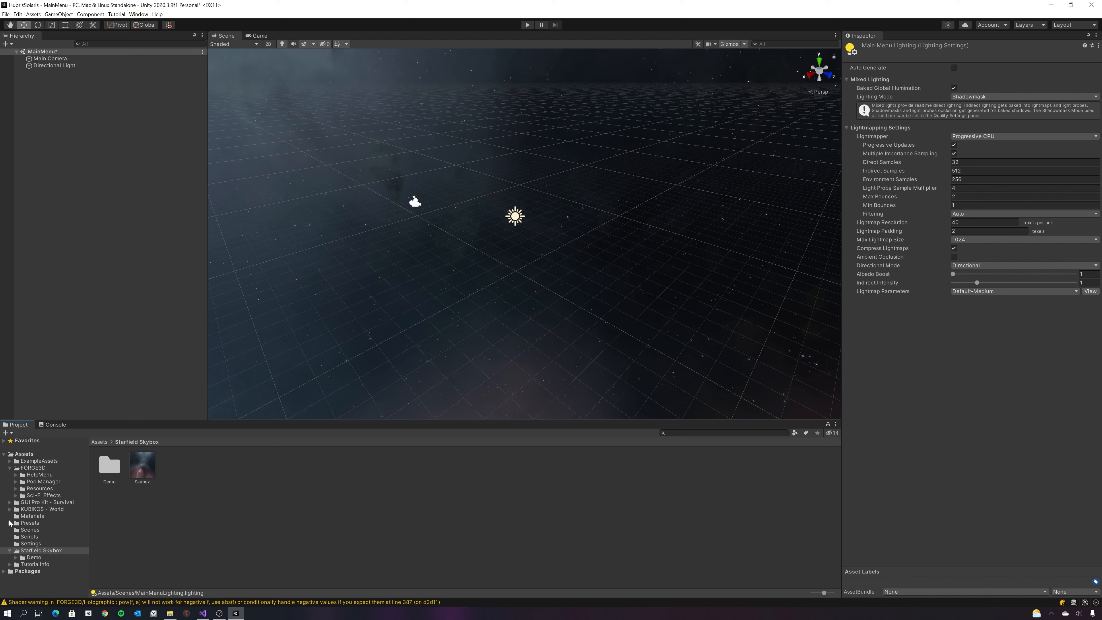
click(10, 468)
click(9, 461)
click(10, 460)
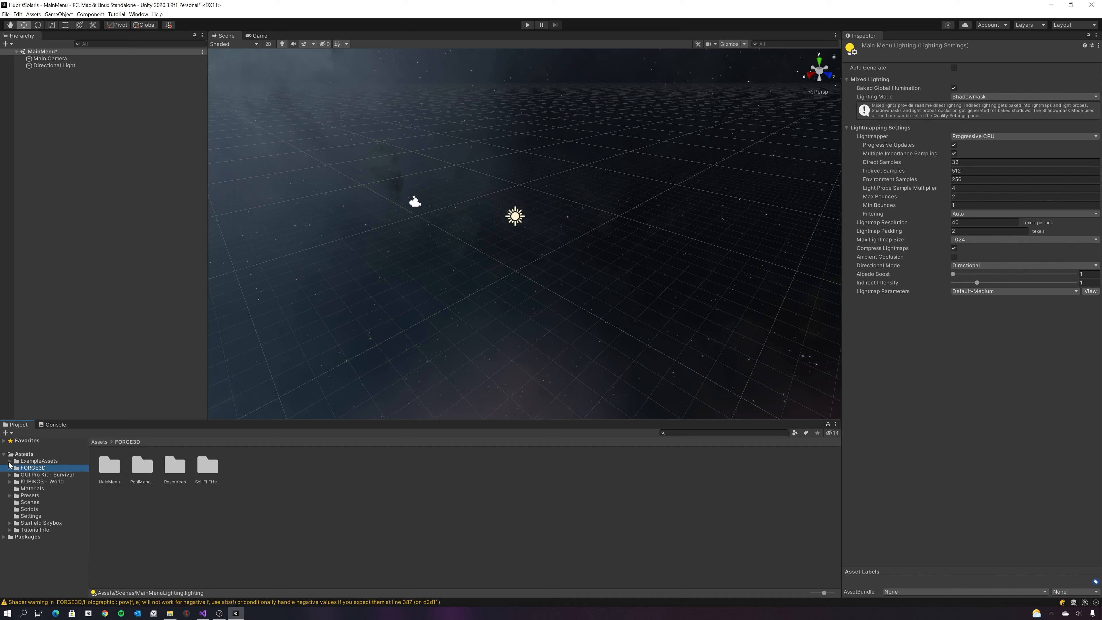
click(37, 462)
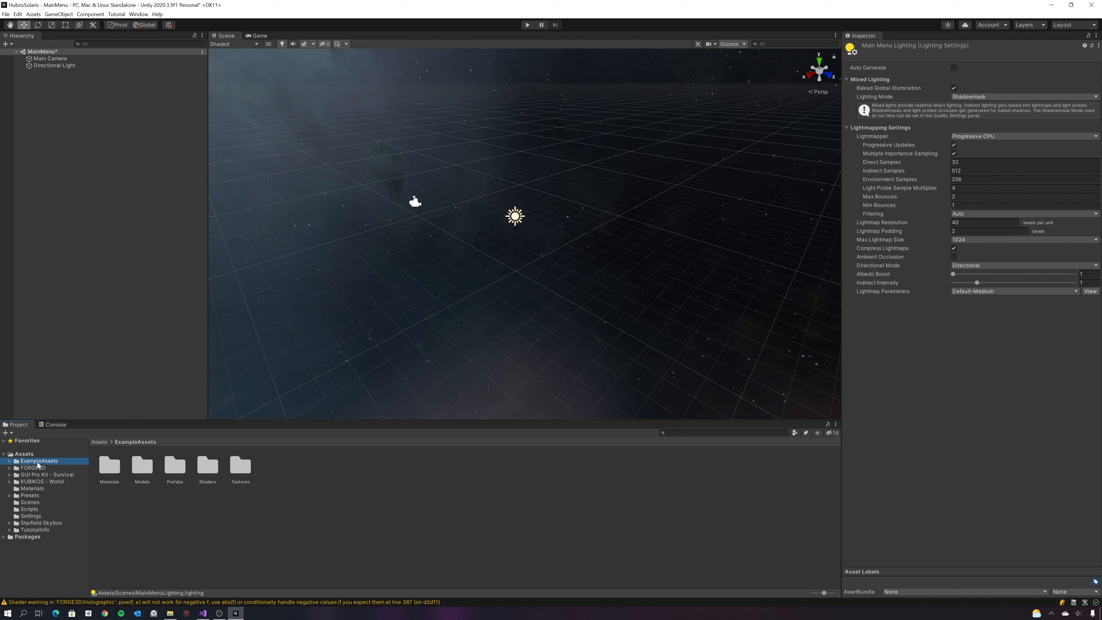
double_click(142, 466)
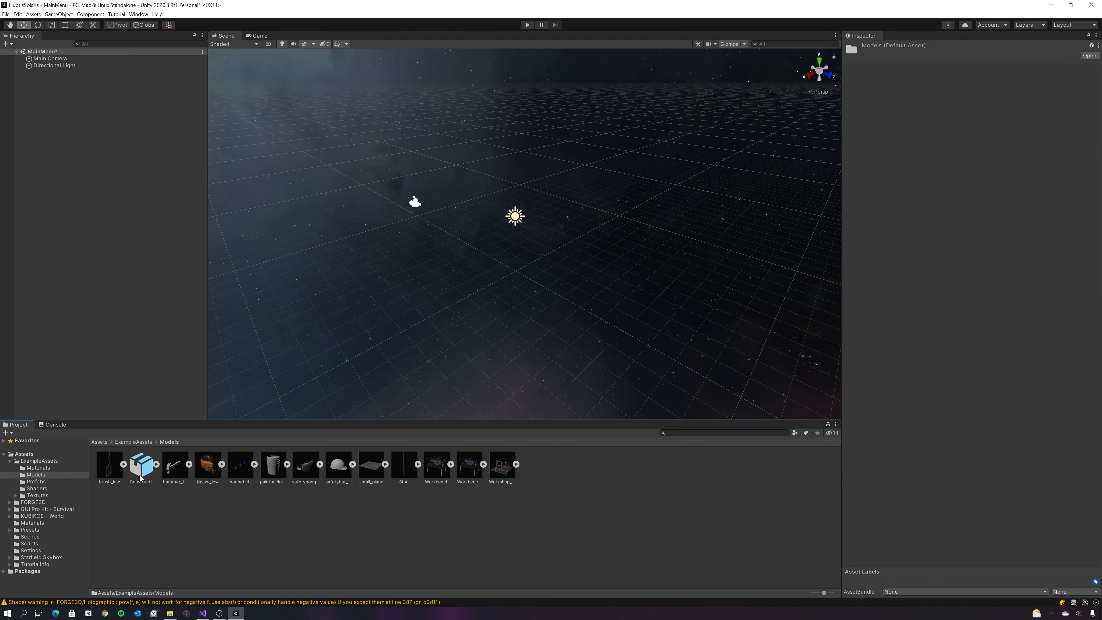
click(31, 462)
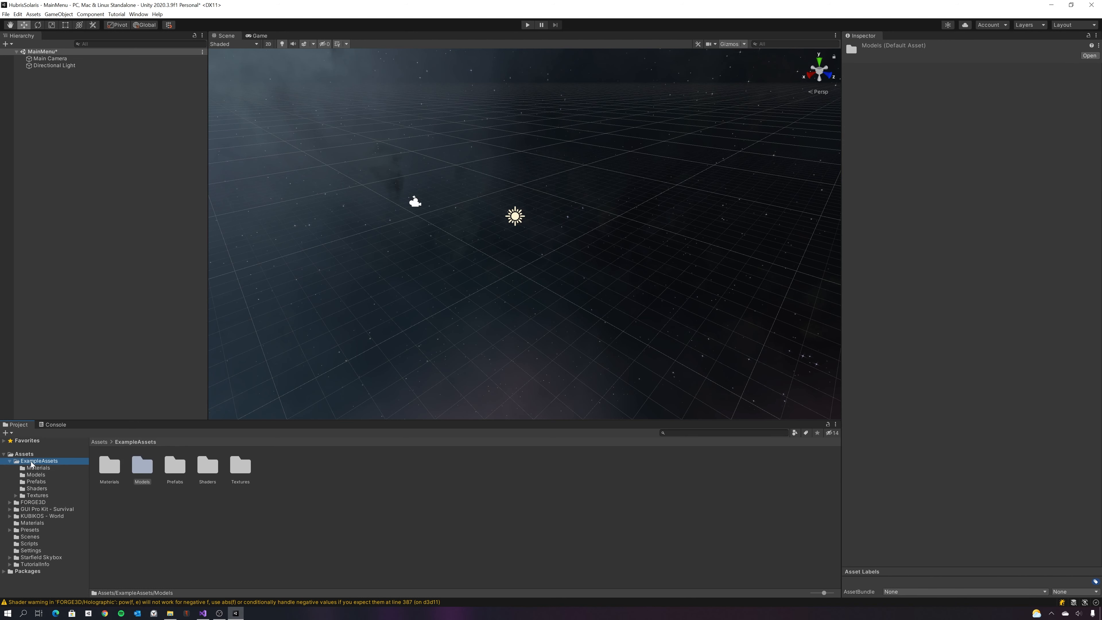
key(Delete)
click(568, 321)
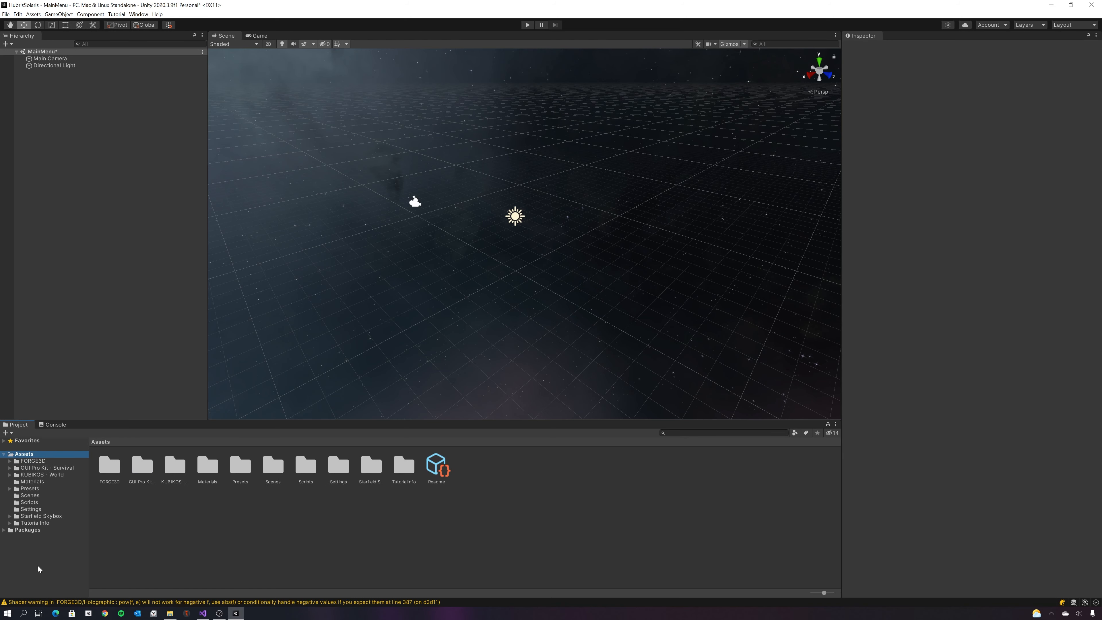
- Create a folder named ThirdPartyAssets in the project's Assets folder
right_click(41, 455)
click(110, 483)
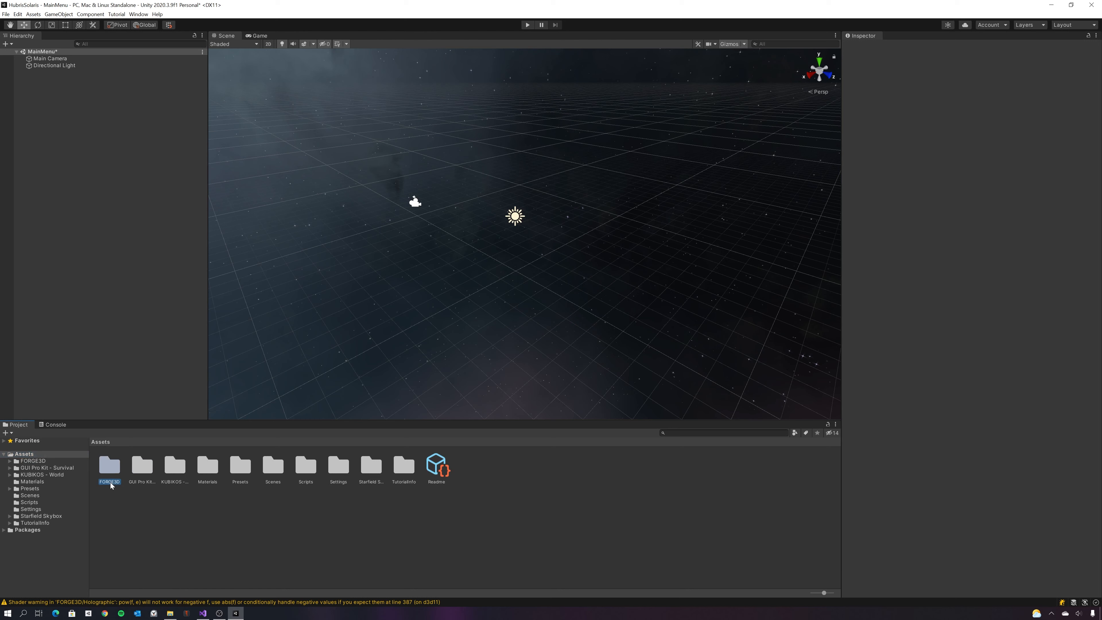
right_click(140, 524)
mouse_move(178, 324)
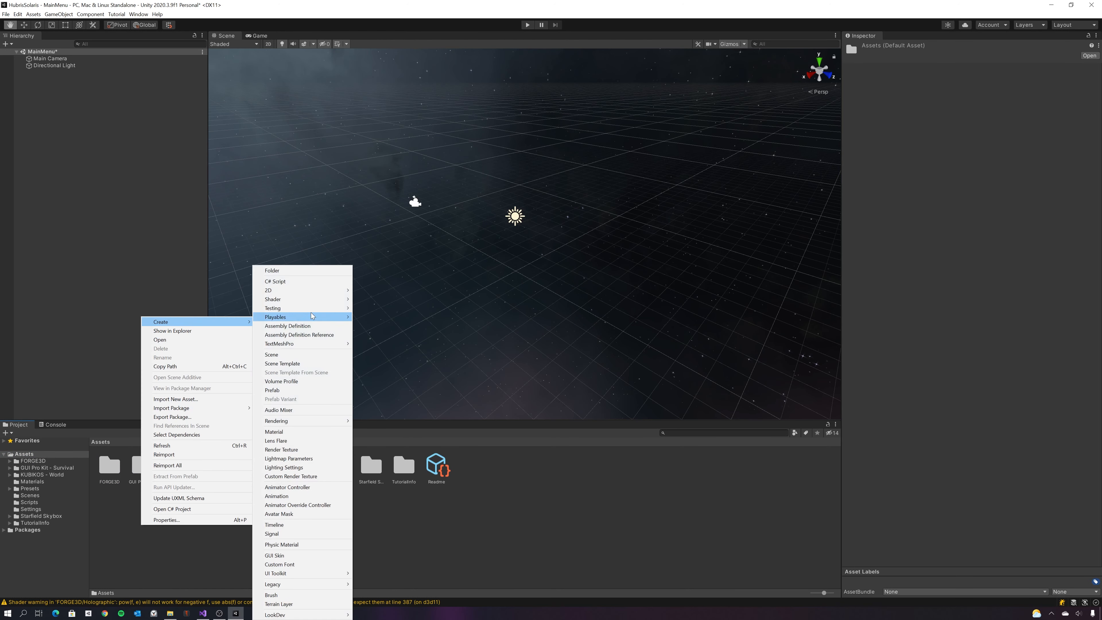
click(315, 272)
text(ThirdPart)
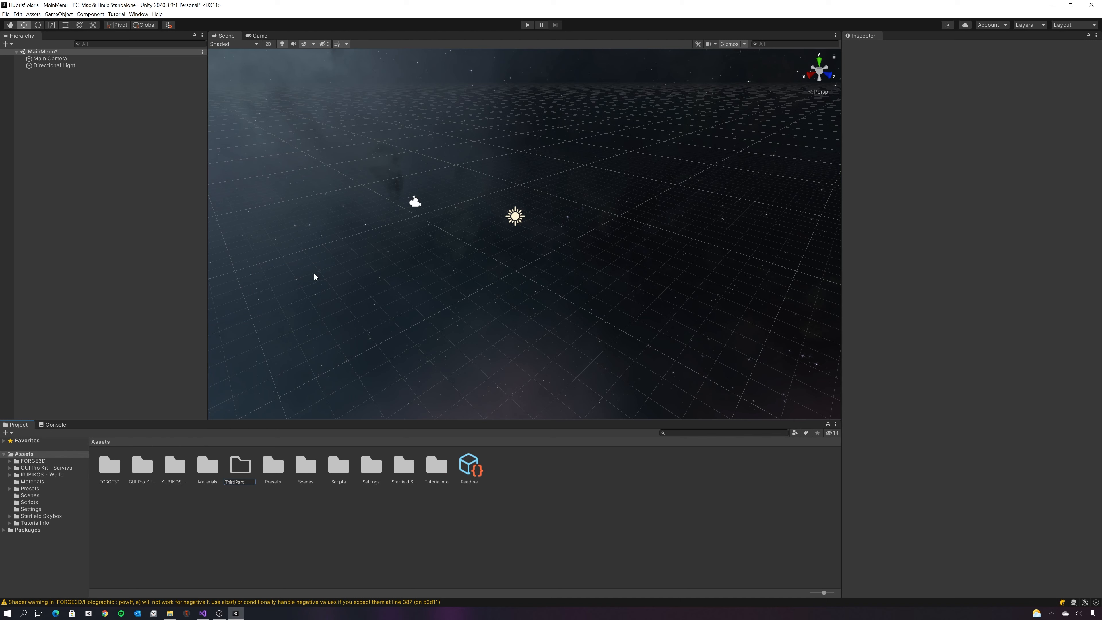
text(yAssets)
key(Return)
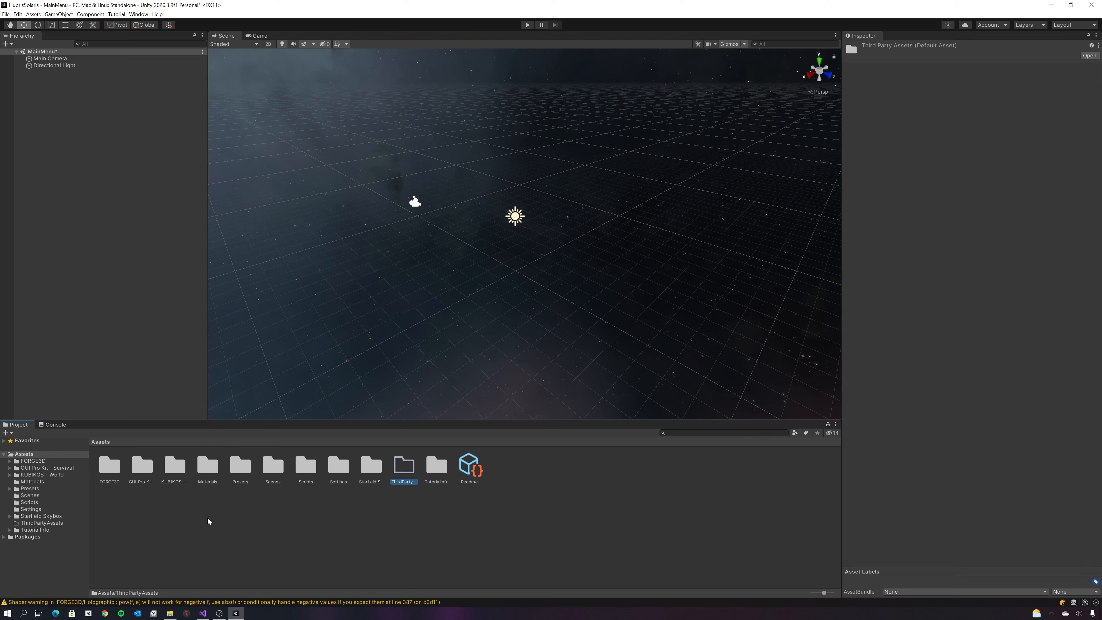
- Move the FORGE3D, GUI Pro Kit, KUBIKOS - World and Starfield Skybox folders into the ThirdPartyAssets folder
click(115, 472)
ctrl+click(135, 471)
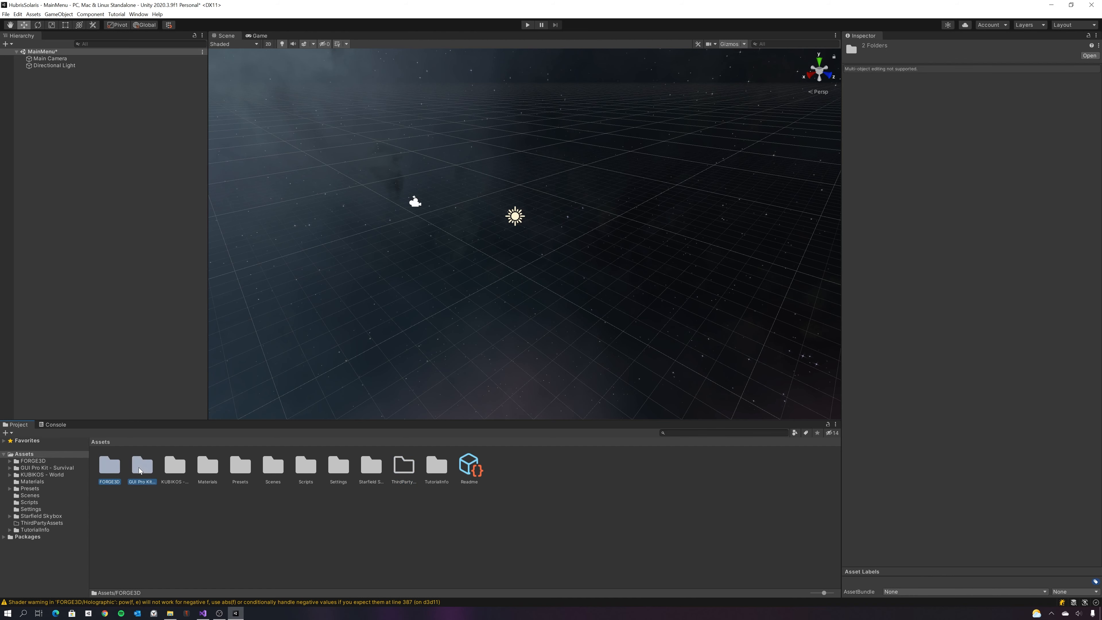
ctrl+click(169, 468)
ctrl+click(367, 468)
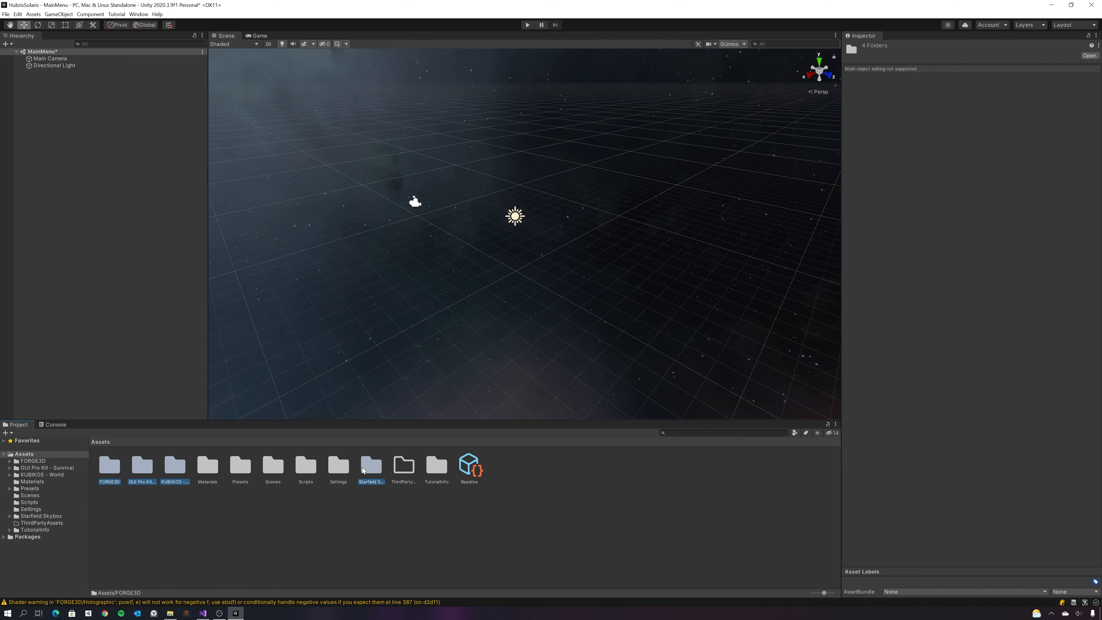
drag(368, 468, 398, 469)
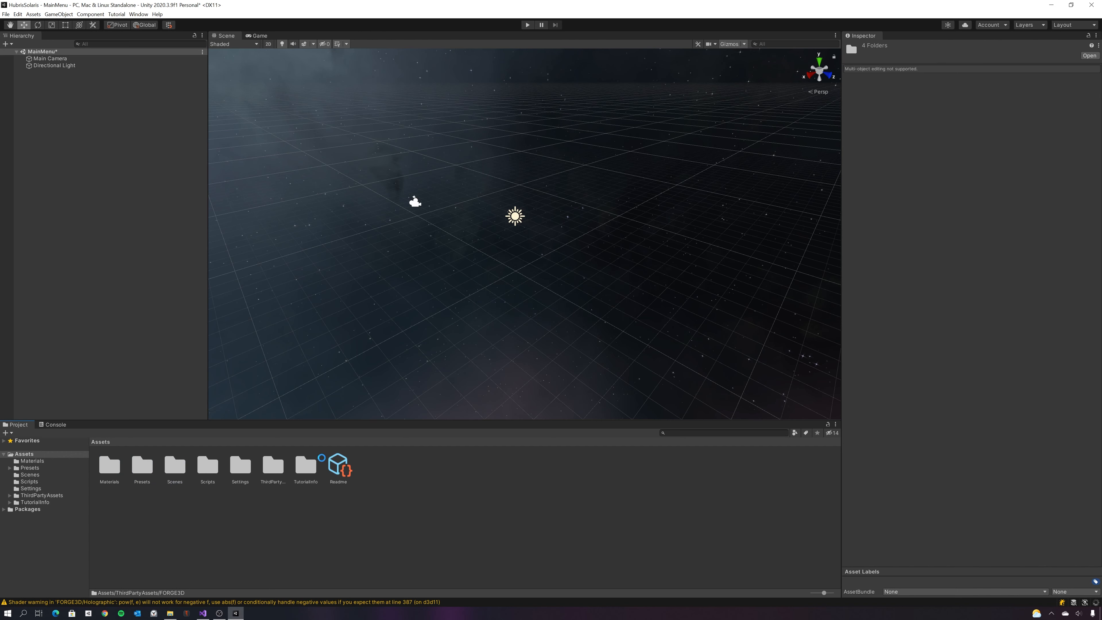
- Check the scripts inside the TutorialInfo folder and delete the whole TutorialInfo folder from the project
click(313, 472)
double_click(313, 472)
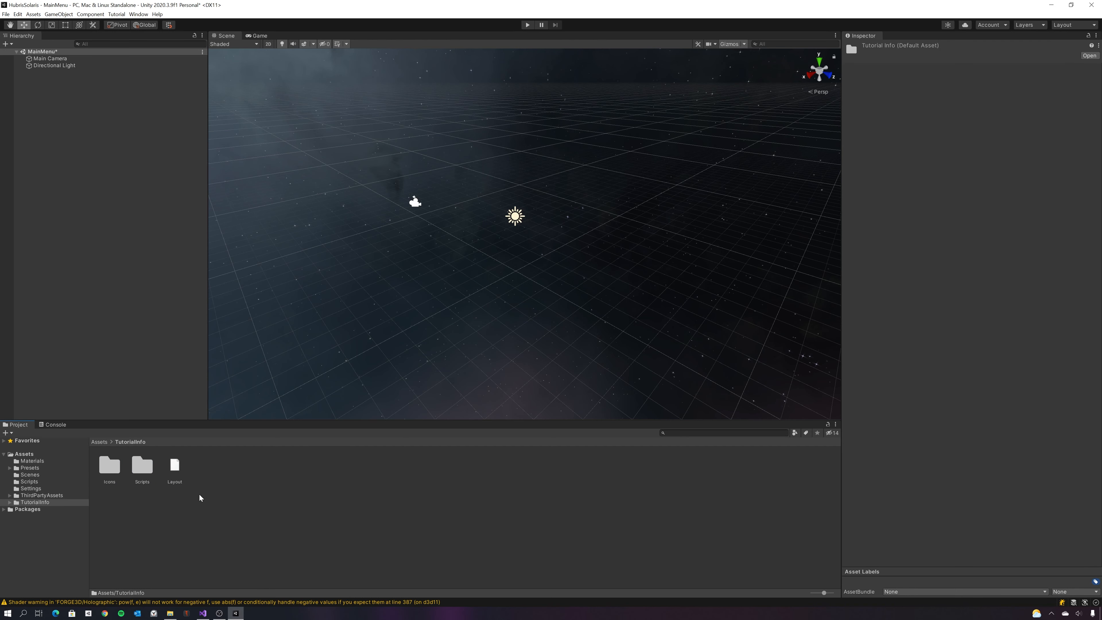
double_click(138, 470)
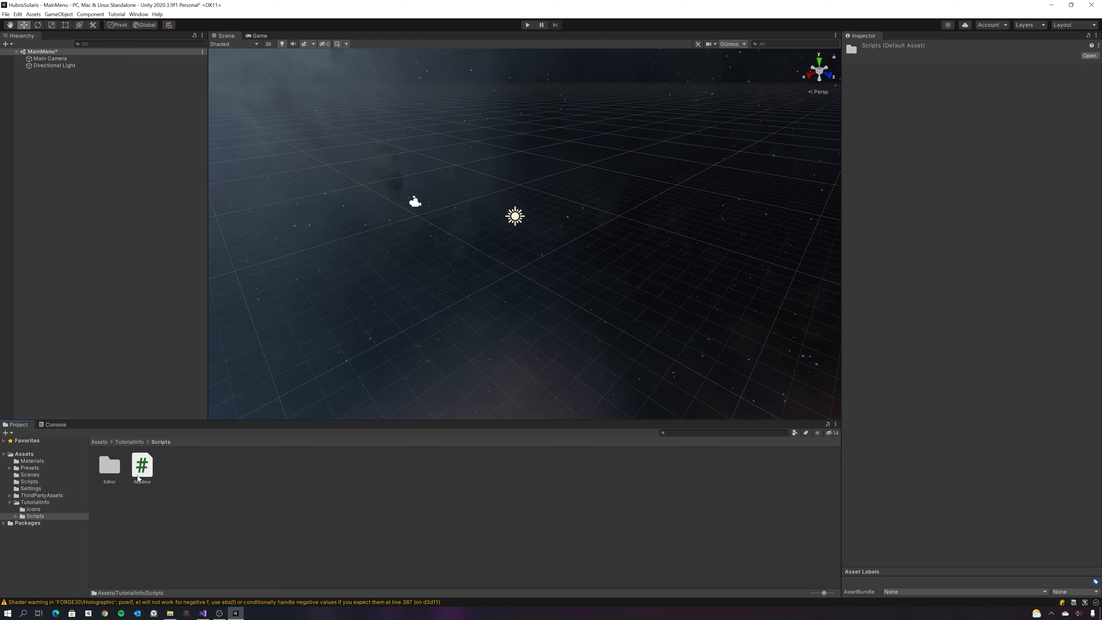
double_click(113, 481)
click(113, 483)
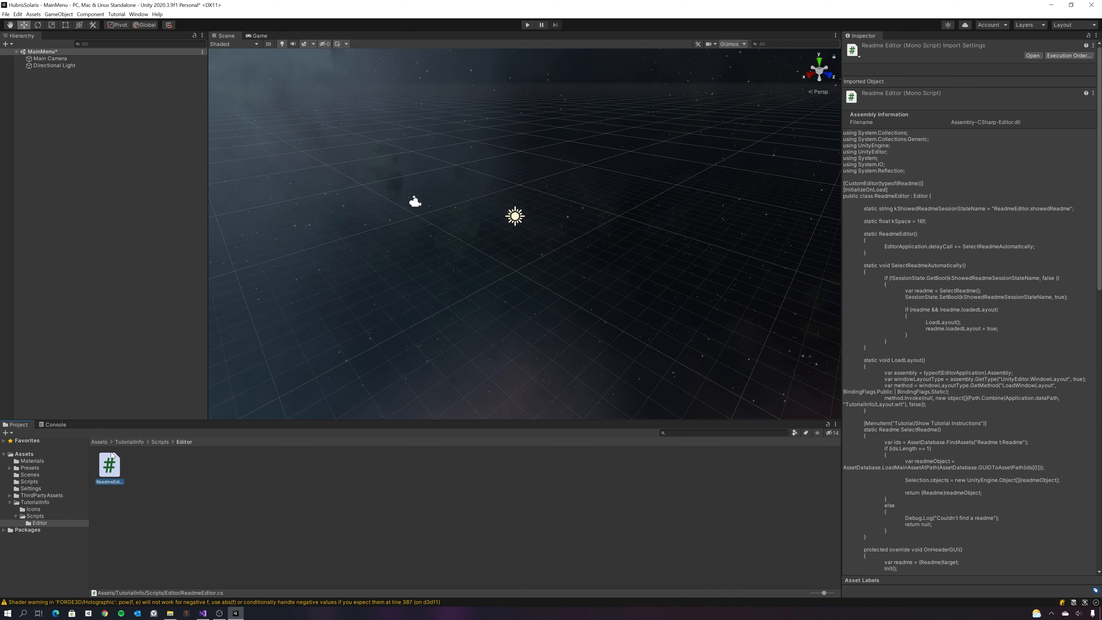
click(99, 441)
click(302, 467)
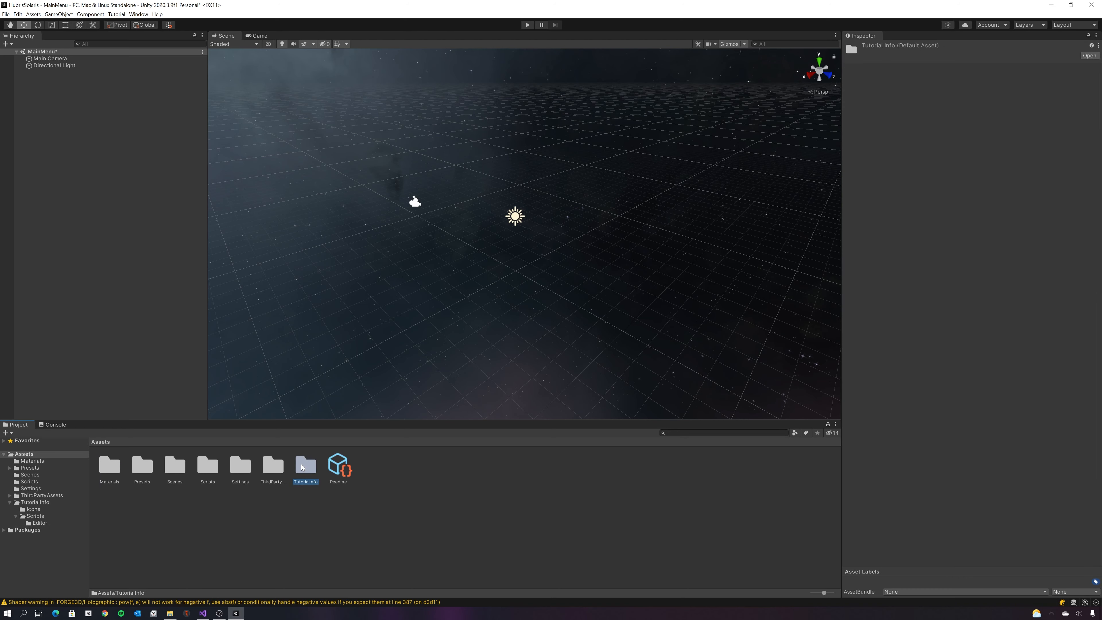
key(Delete)
click(573, 320)
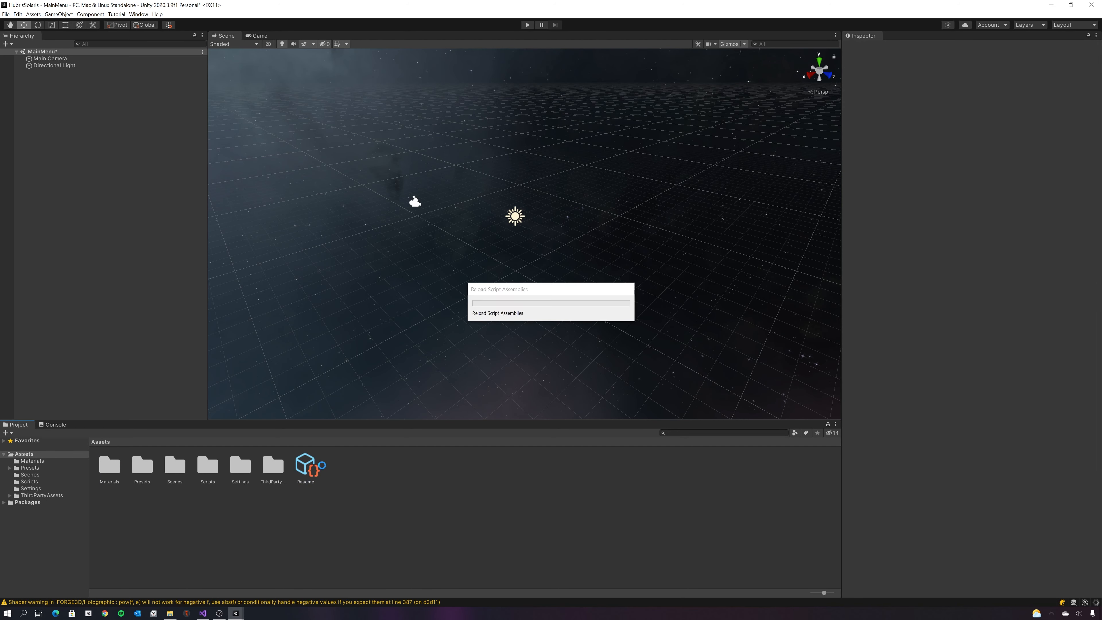
- Inspect the Readme asset in the Assets folder and delete it
click(321, 473)
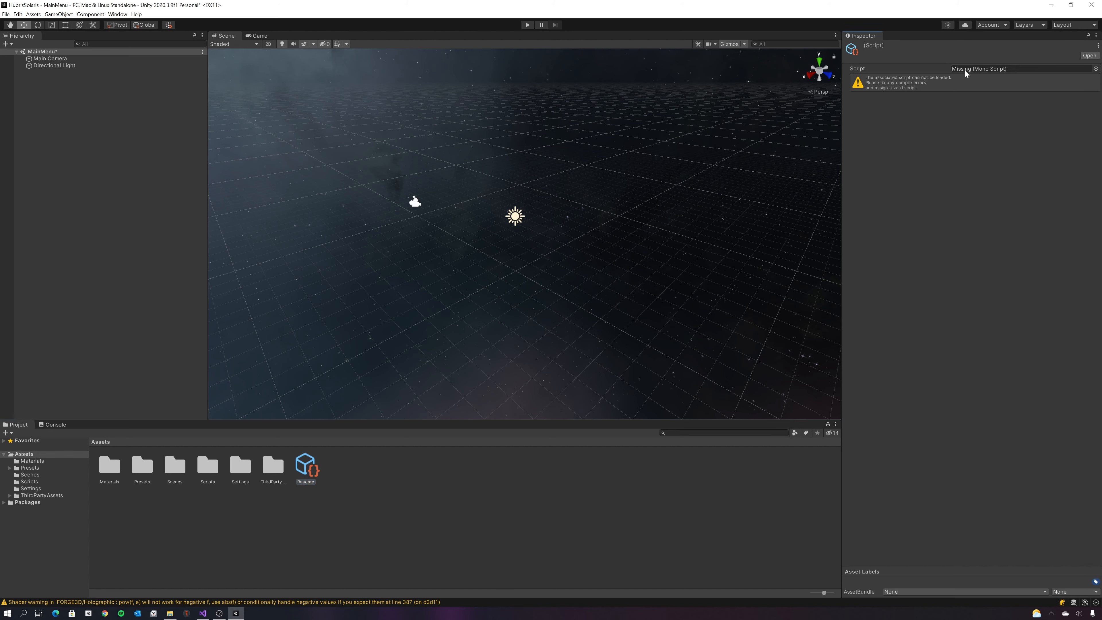
click(287, 489)
click(306, 467)
key(Delete)
click(576, 320)
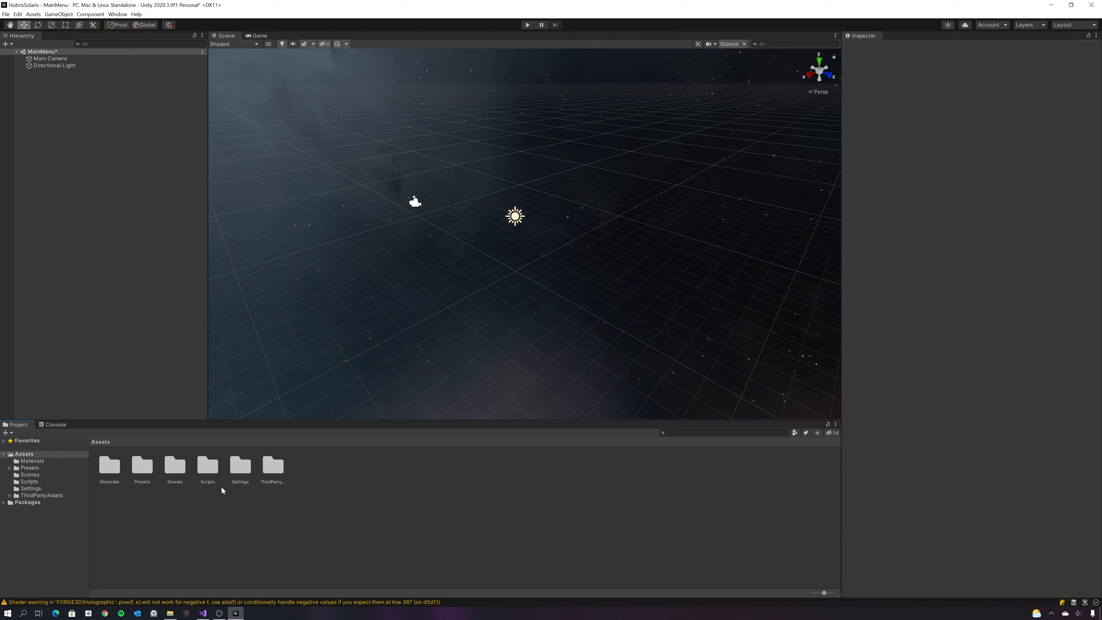
- Check the render pipeline assets in the Settings folder, delete SampleSceneProfile and return to the Assets folder
double_click(231, 476)
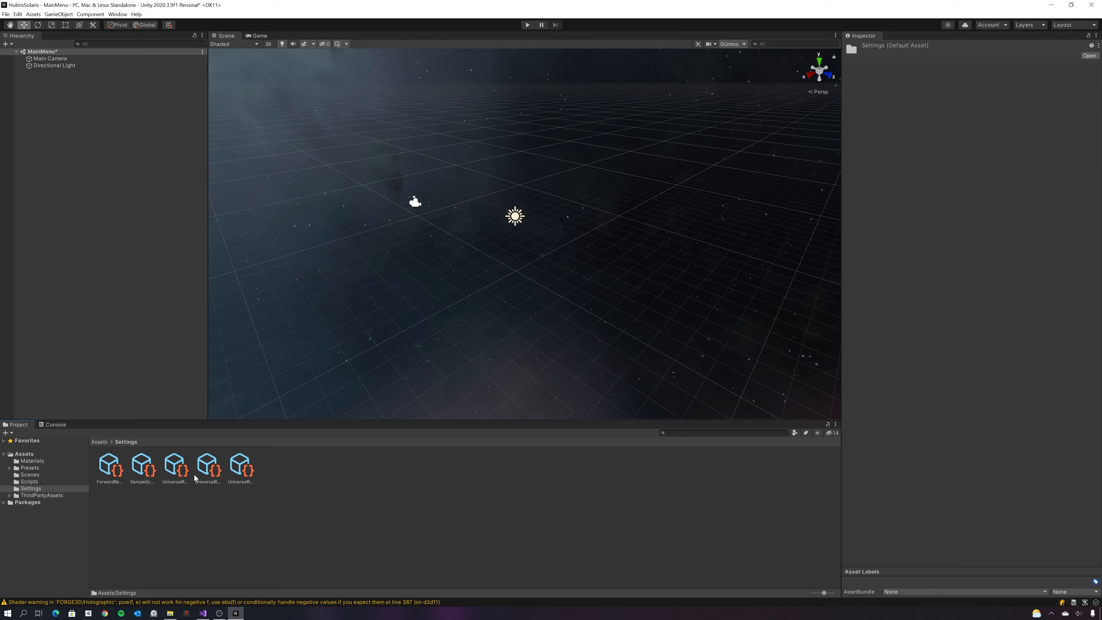
click(232, 472)
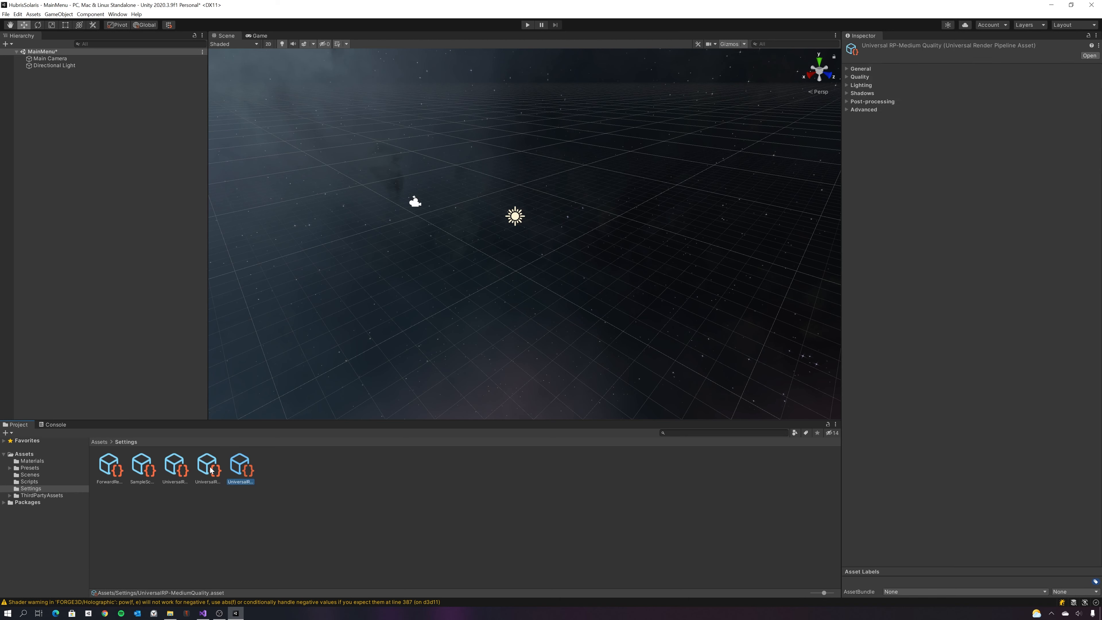
click(135, 469)
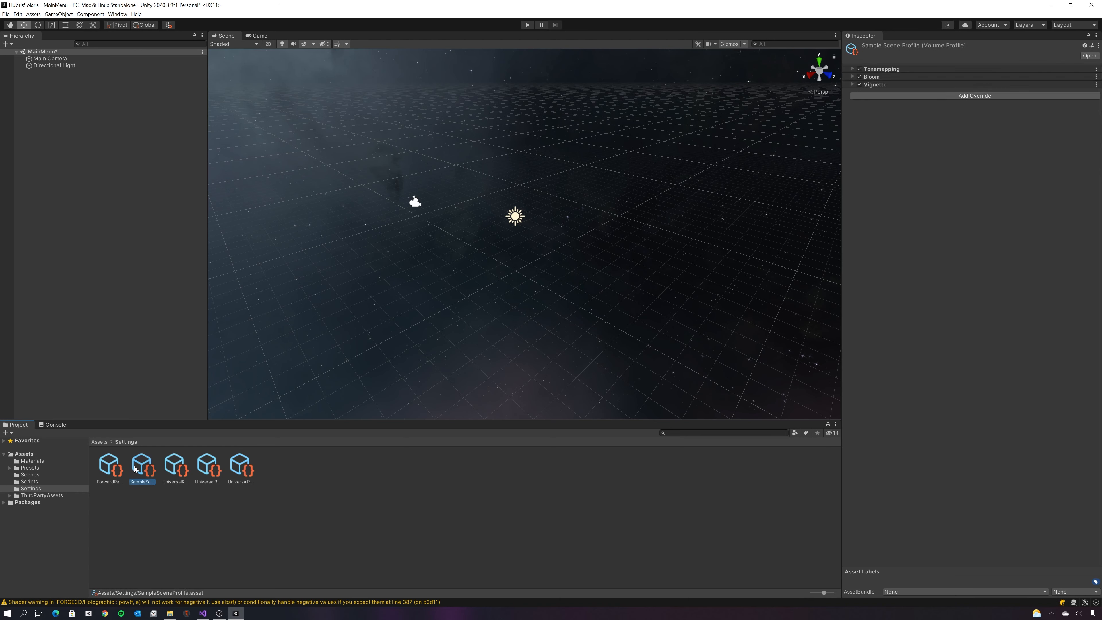
key(Delete)
click(576, 324)
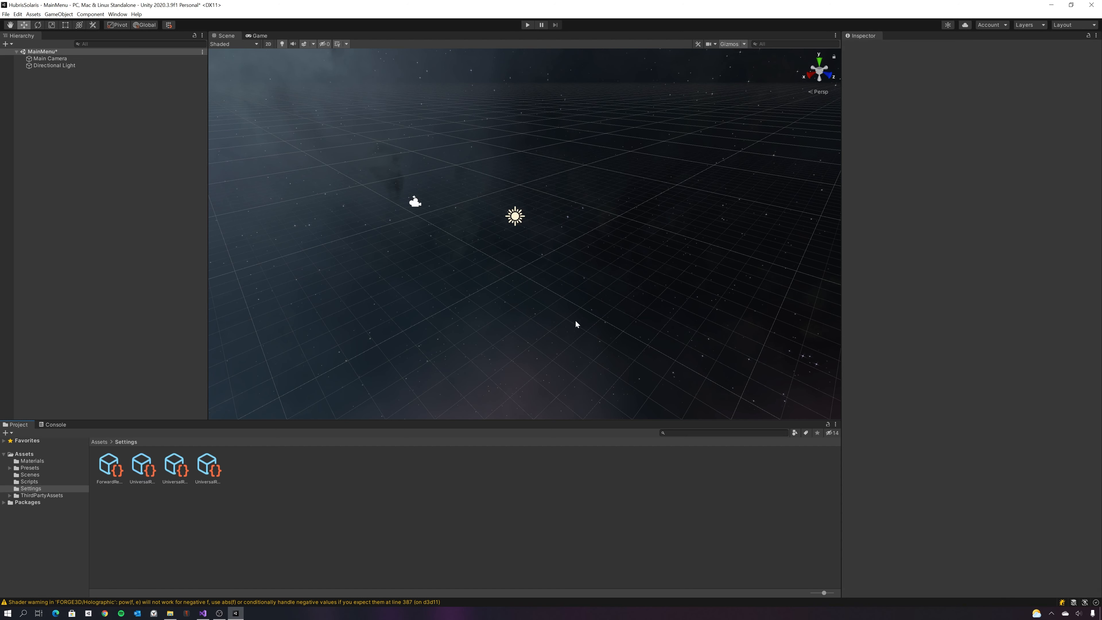
click(102, 441)
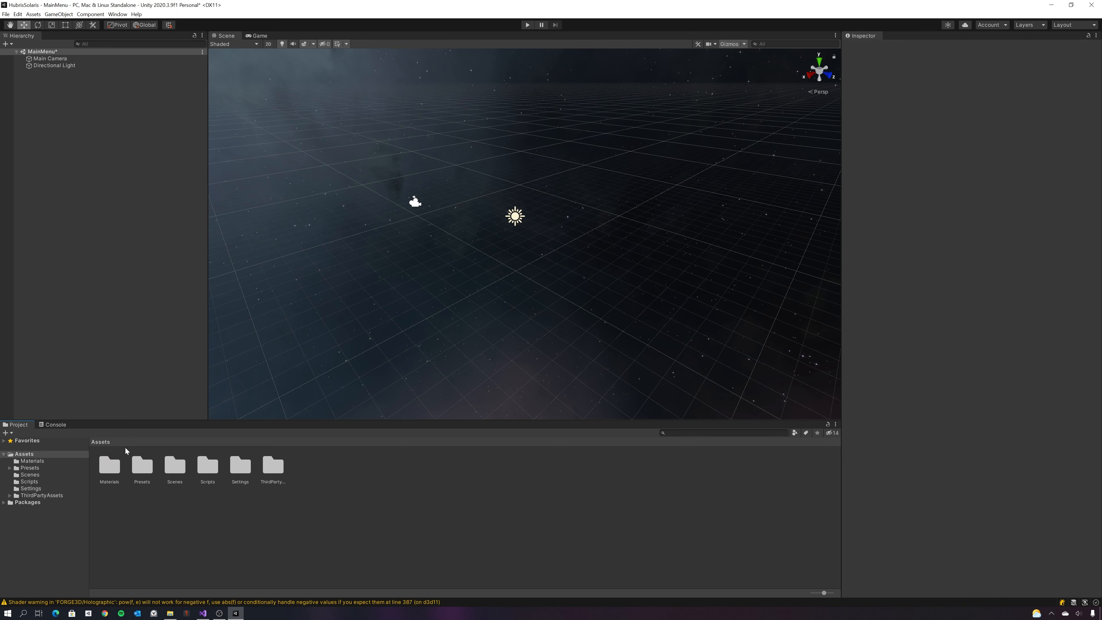
- Save the MainMenu scene and download the Spaceship Mining Ship C500M package from the purchased assets
key(ctrl+s)
click(117, 15)
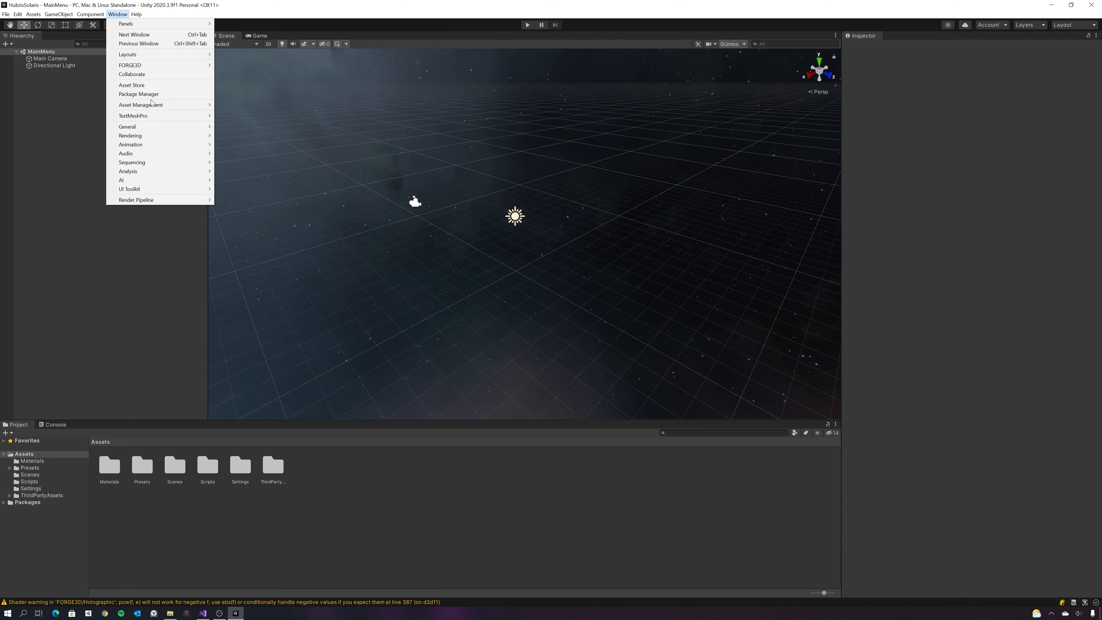
click(139, 94)
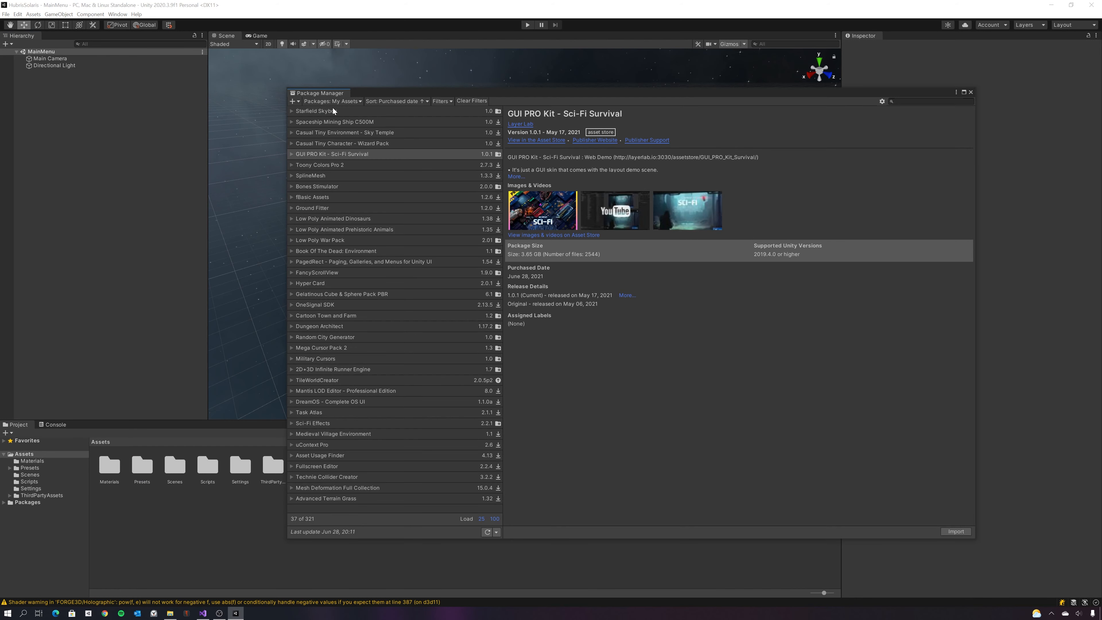
click(340, 121)
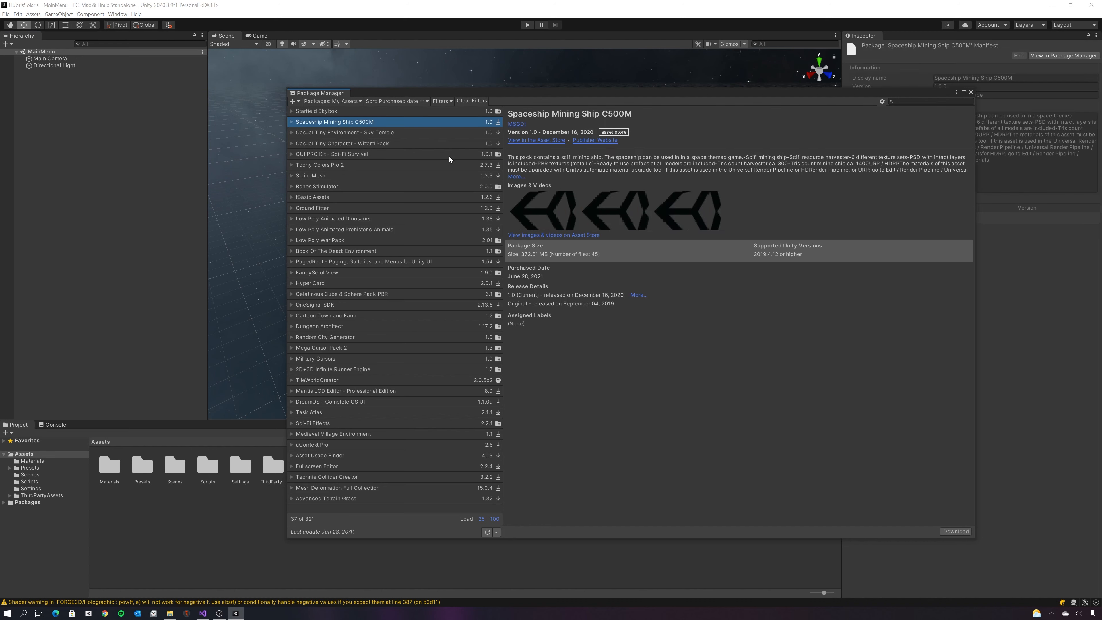
click(953, 531)
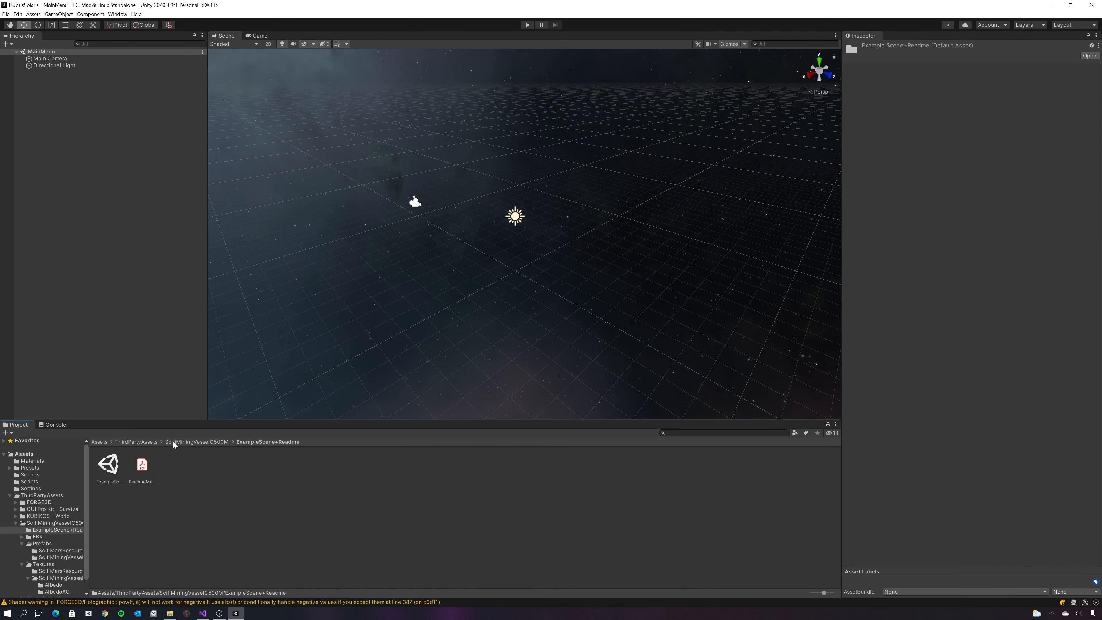
- Open the ScifiMiningVesselC500M folder inside the mining vessel package's Prefabs folder
click(170, 441)
double_click(173, 465)
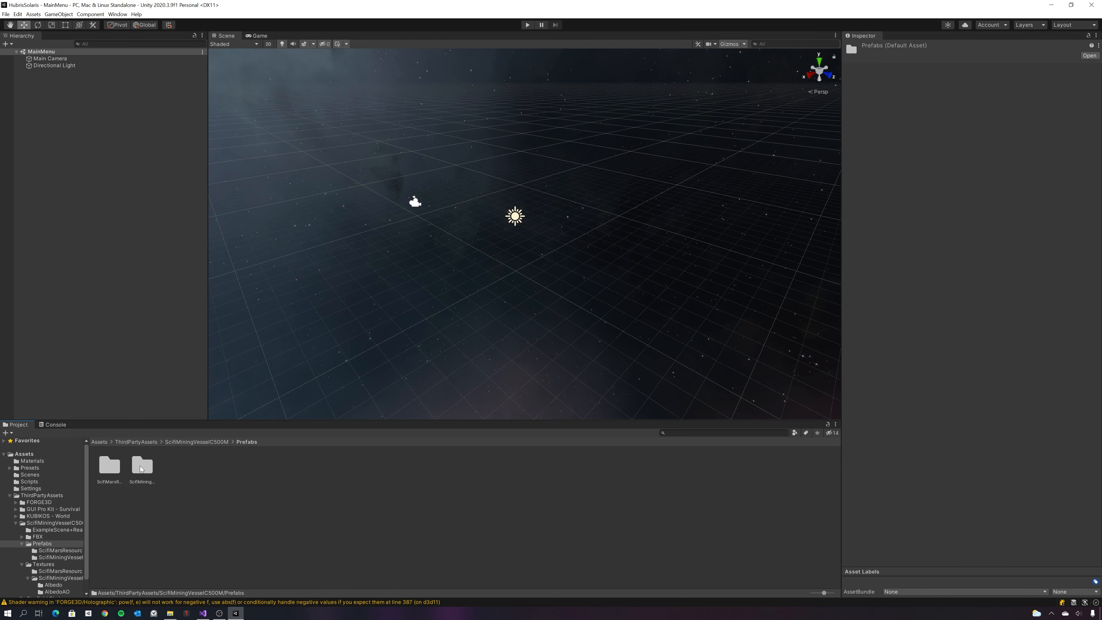
double_click(139, 469)
- Place ScifiMiningVesselC500MMasterPrefab in the scene to inspect its colour variants, and delete it from the scene
click(210, 462)
drag(211, 461, 414, 249)
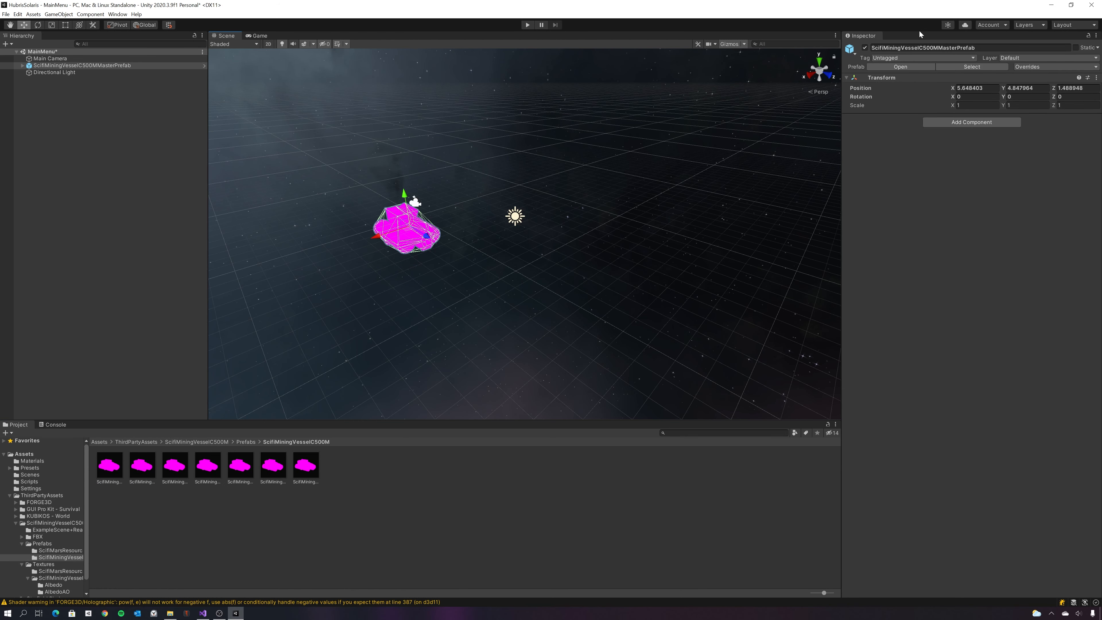
click(82, 65)
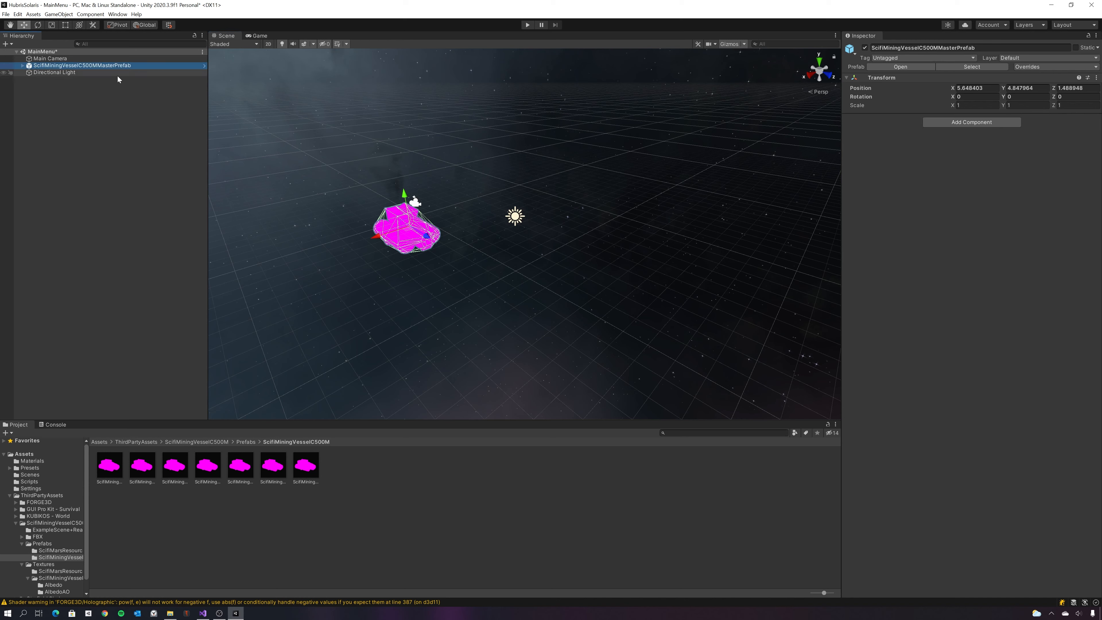
key(Right)
key(Down)
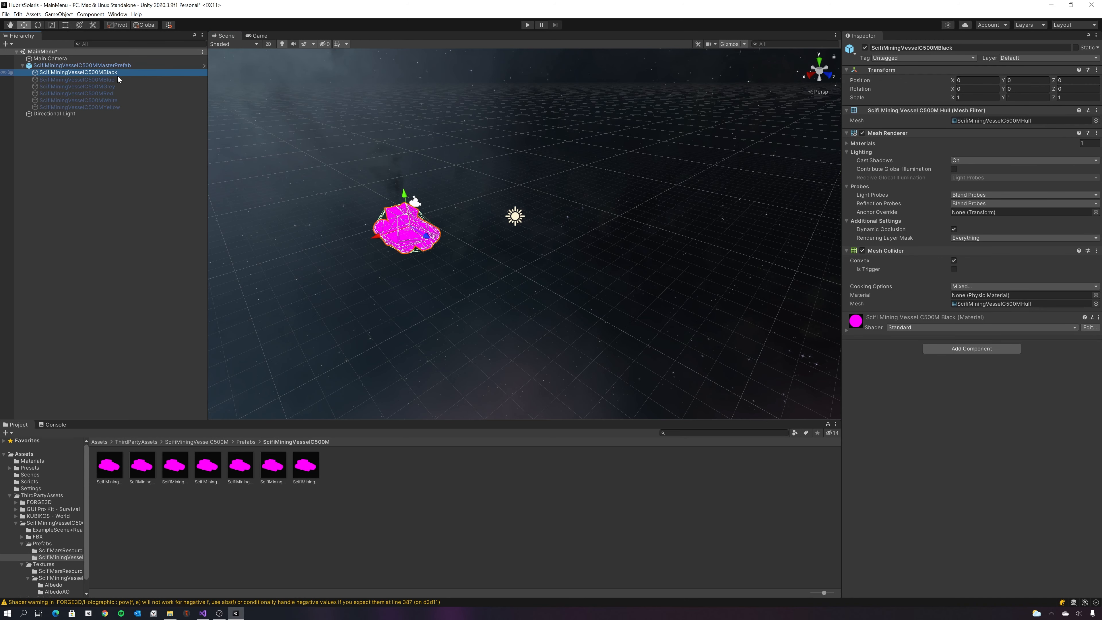
key(Down)
key(Down)
key(Down)
key(Down)
key(Down)
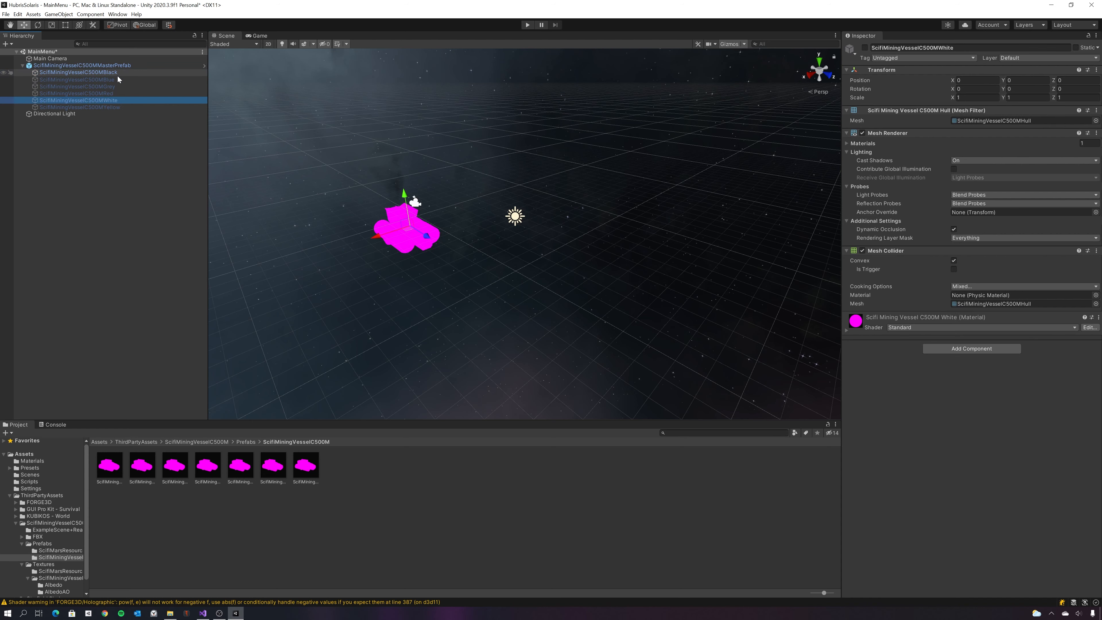
click(111, 67)
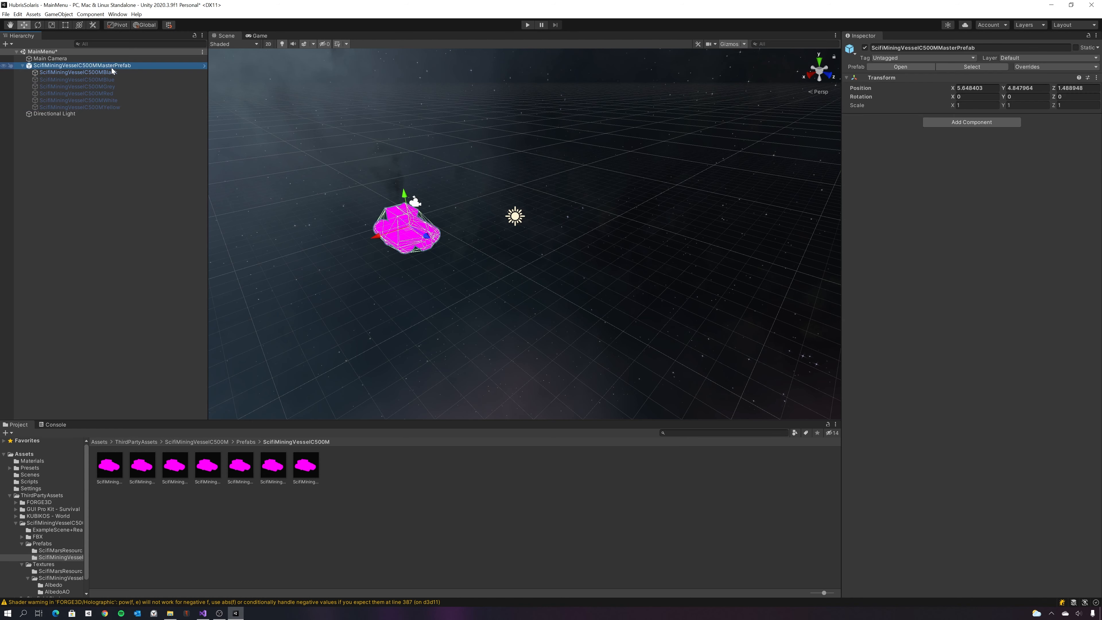
key(Delete)
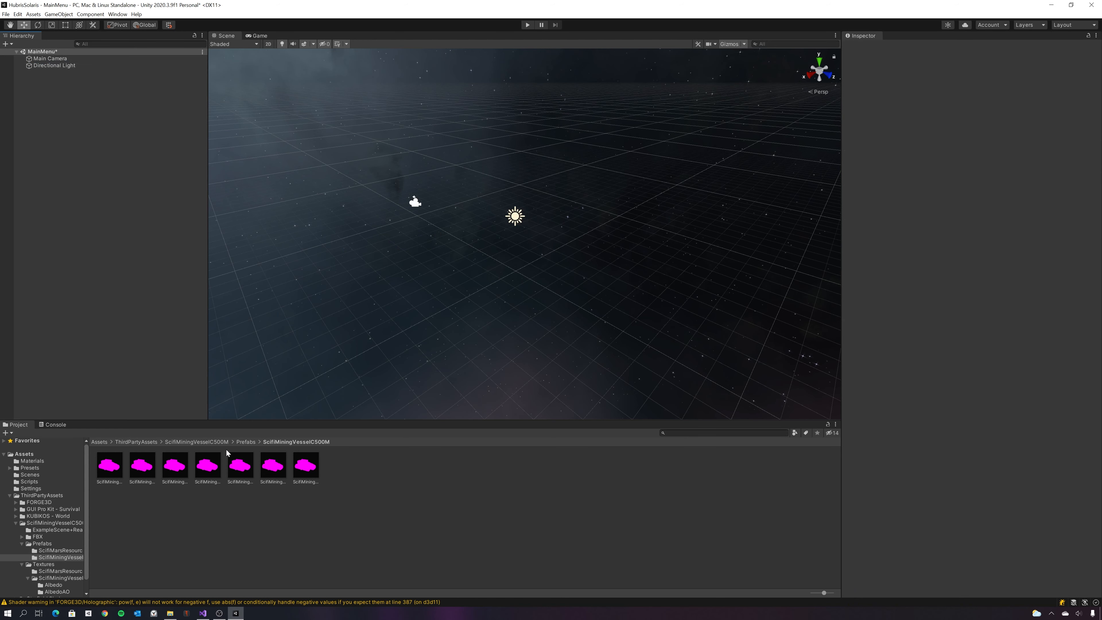
- Run the upgrade of selected materials to UniversalRP on all seven mining vessel prefabs
click(295, 480)
ctrl+click(262, 473)
ctrl+click(239, 470)
ctrl+click(209, 468)
ctrl+click(177, 468)
ctrl+click(146, 467)
ctrl+click(104, 464)
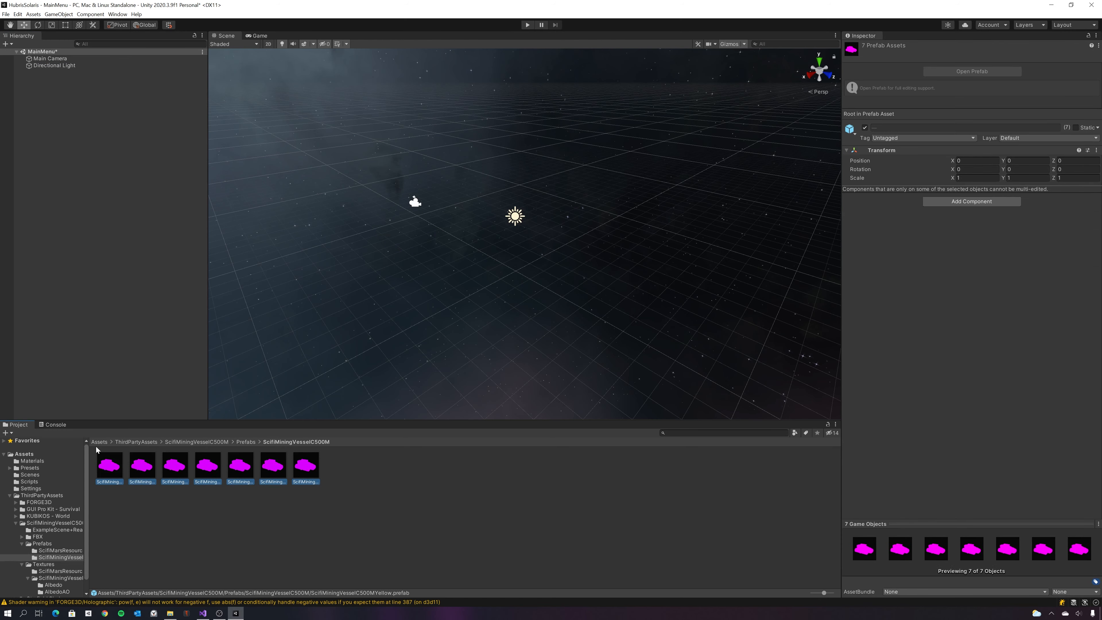
click(18, 14)
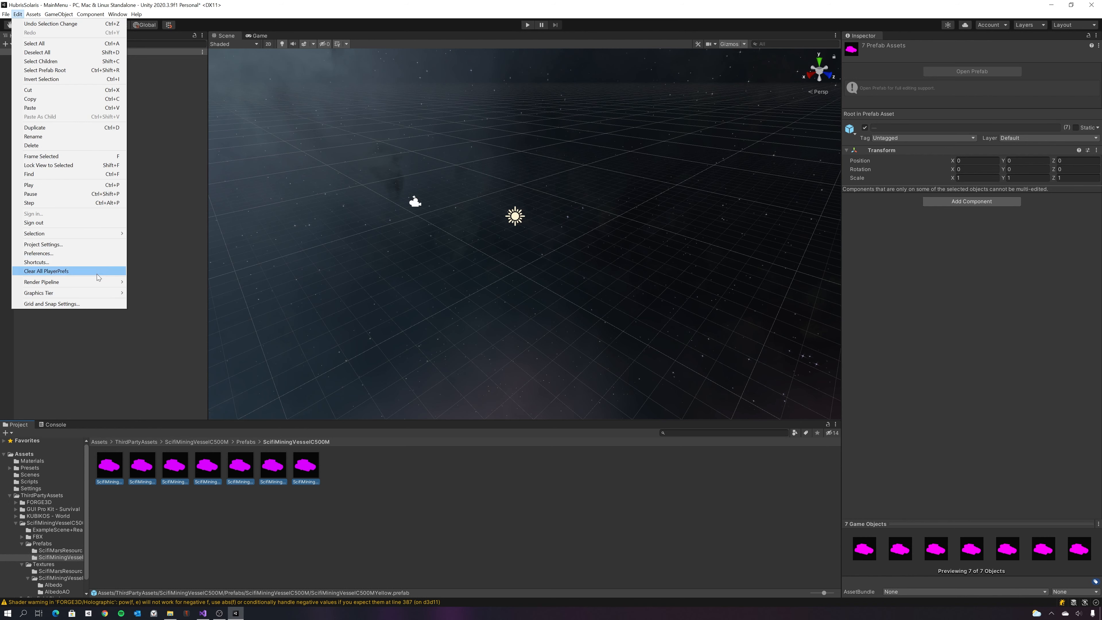
mouse_move(97, 285)
mouse_move(161, 295)
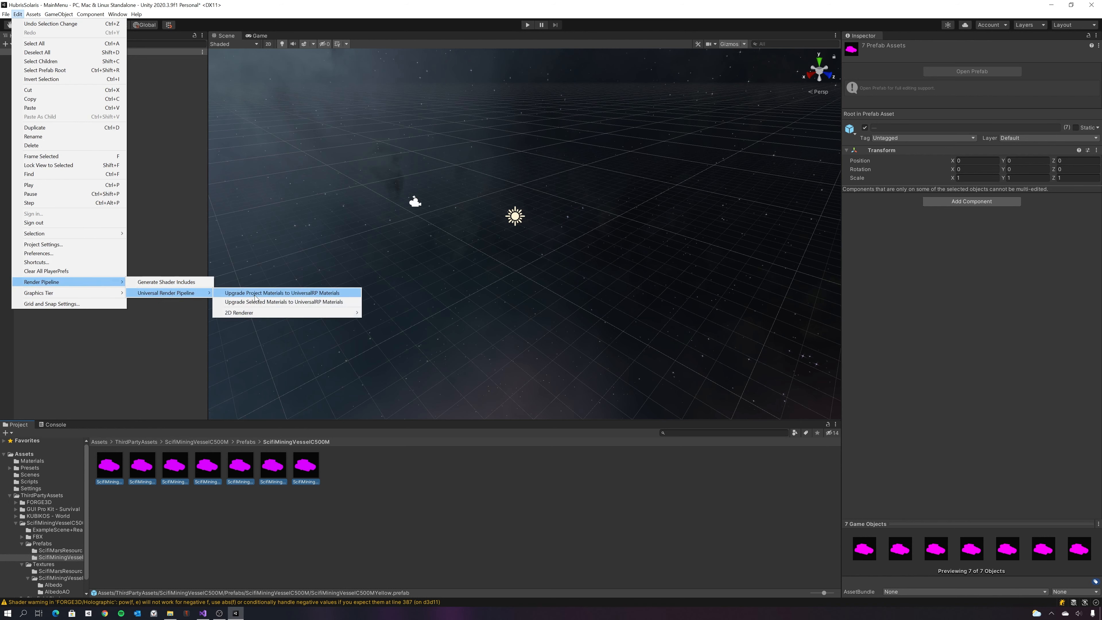
click(260, 303)
click(610, 322)
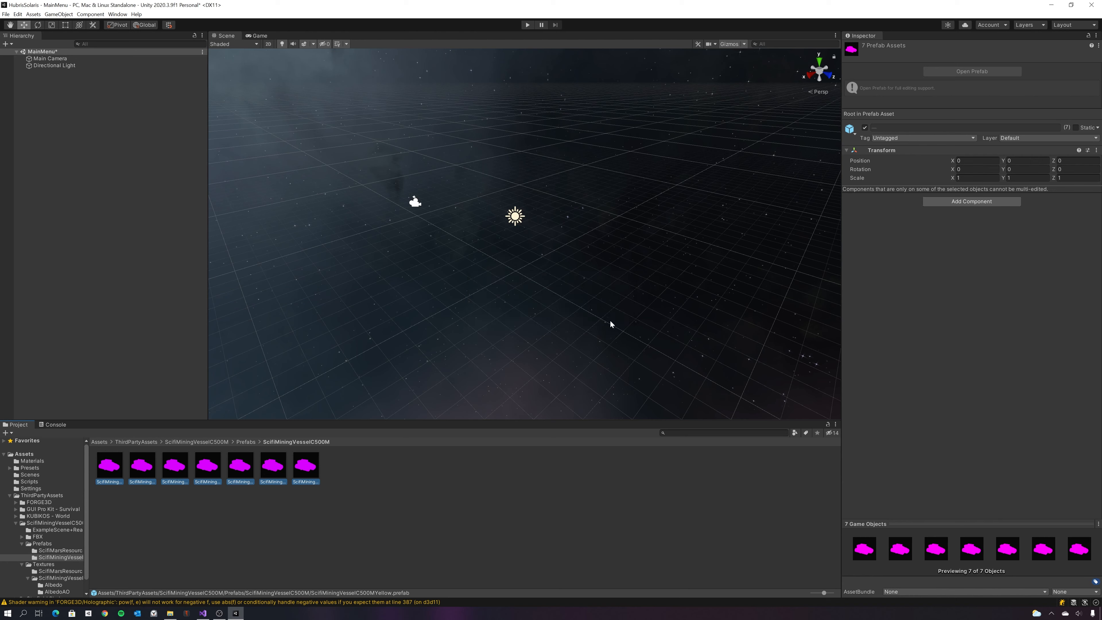
- Upgrade all project materials to UniversalRP and reopen the ScifiMiningVesselC500M folder inside Prefabs
click(246, 441)
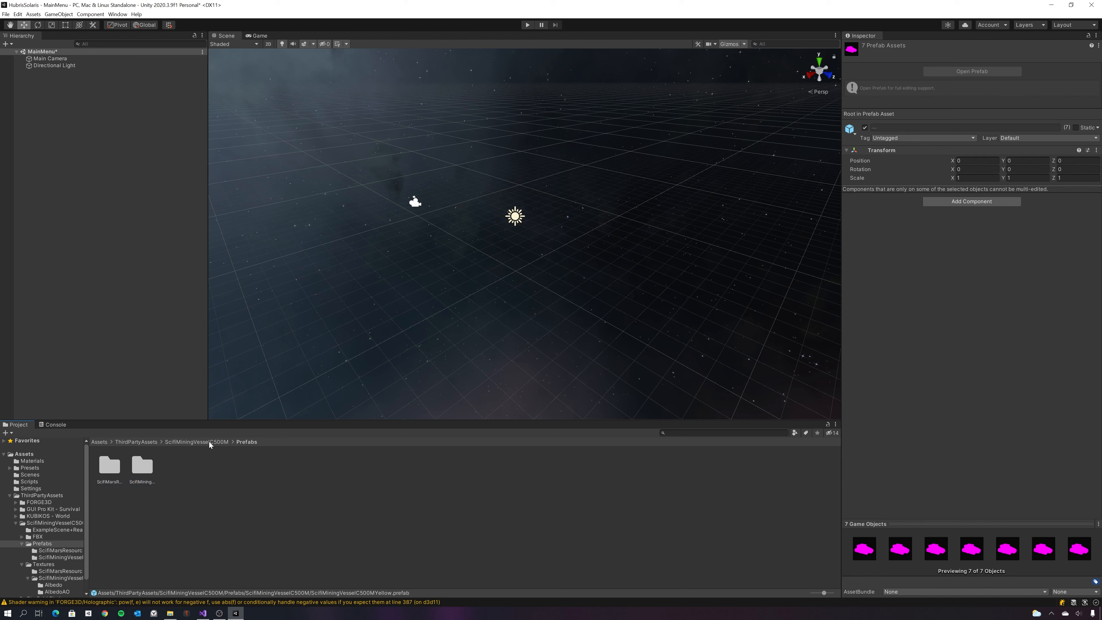
click(210, 442)
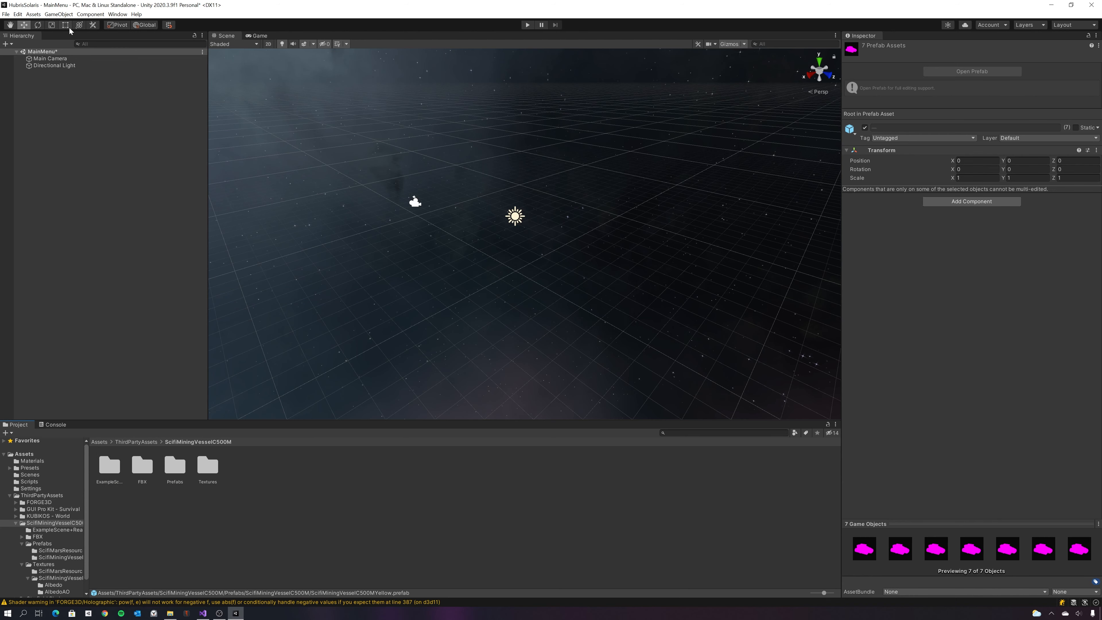
click(33, 14)
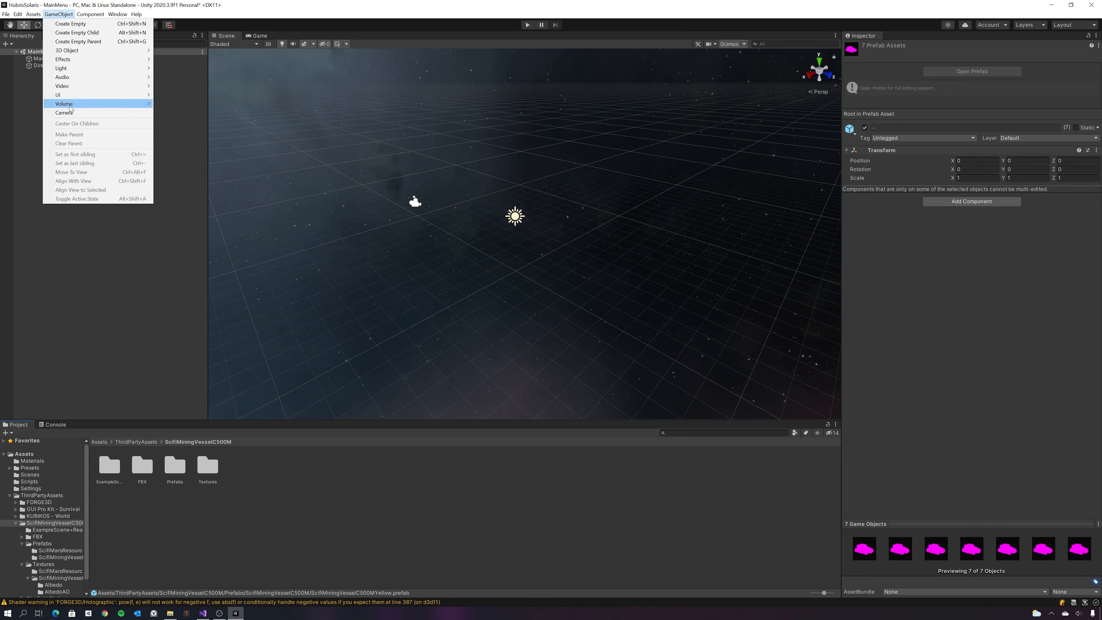
click(17, 15)
mouse_move(47, 284)
mouse_move(167, 294)
click(270, 297)
click(573, 320)
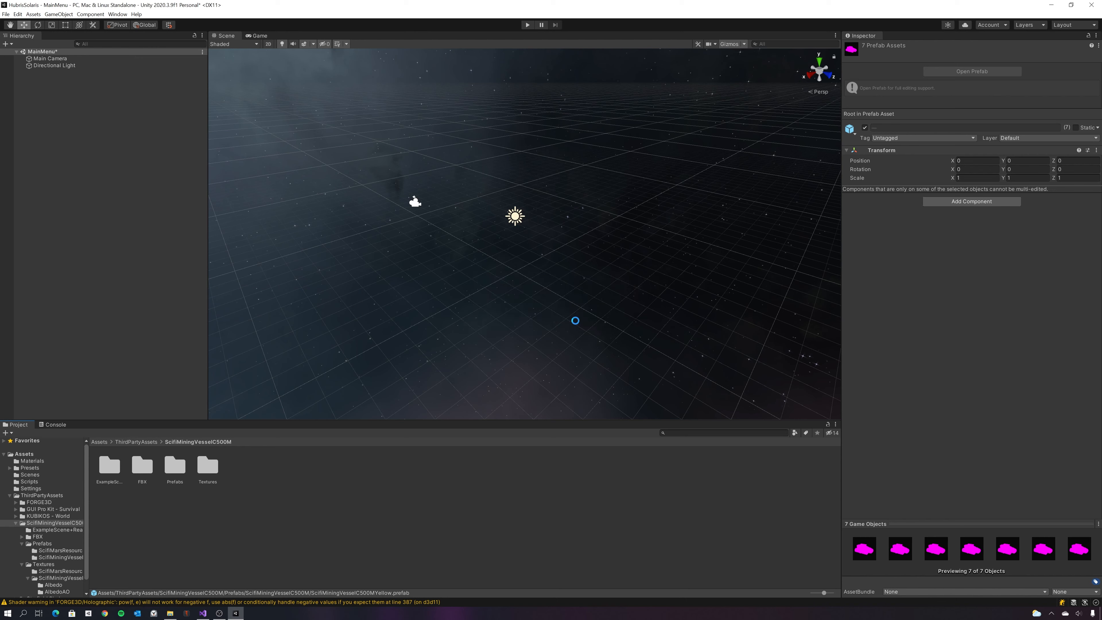
double_click(181, 470)
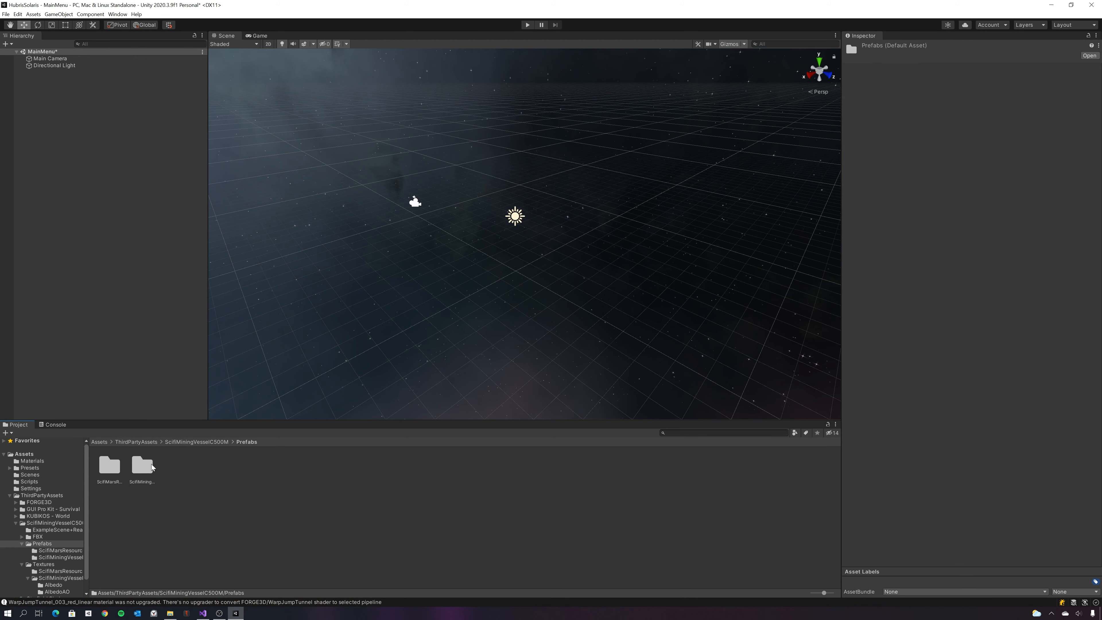
double_click(143, 466)
- Place ScifiMiningVesselC500MBlue and ScifiMiningVesselC500MBlack in the scene to check their upgraded materials
drag(142, 465, 466, 236)
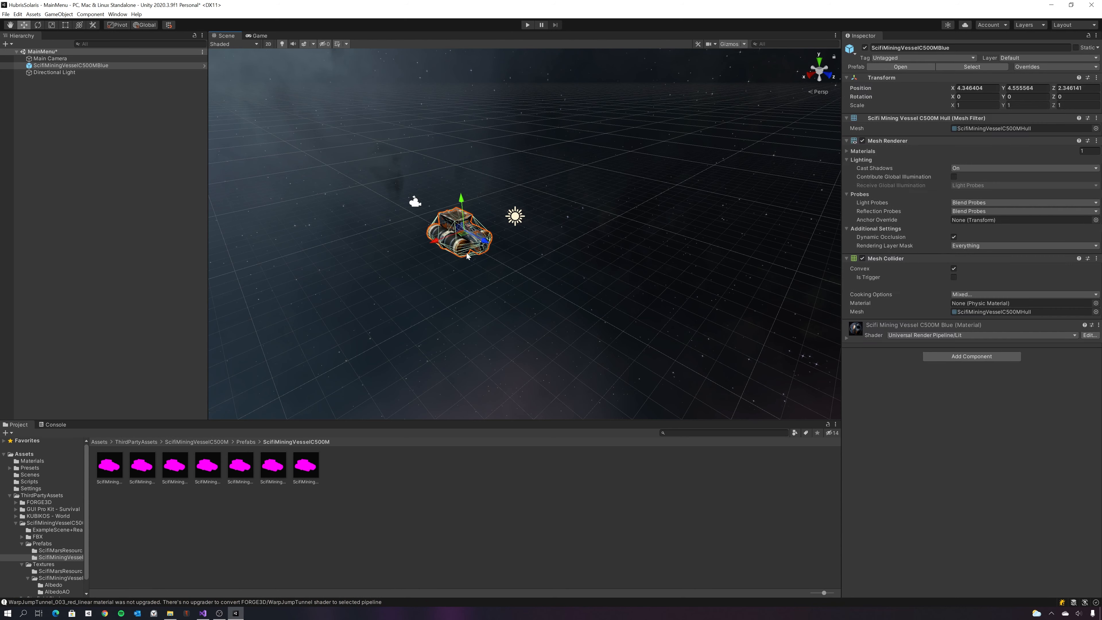
click(481, 256)
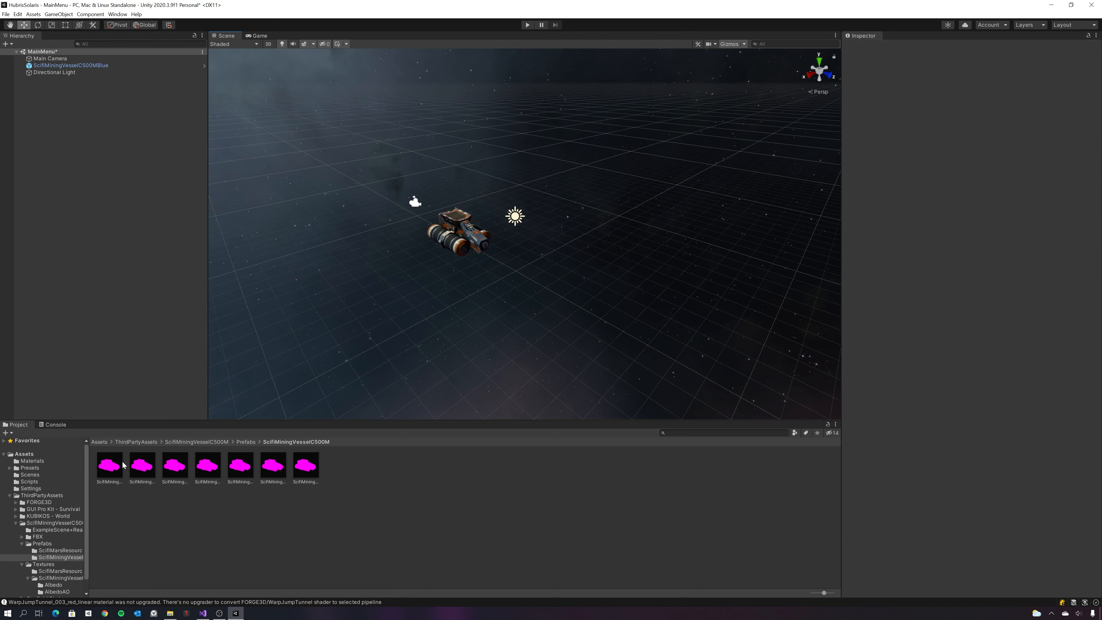
drag(123, 465, 528, 229)
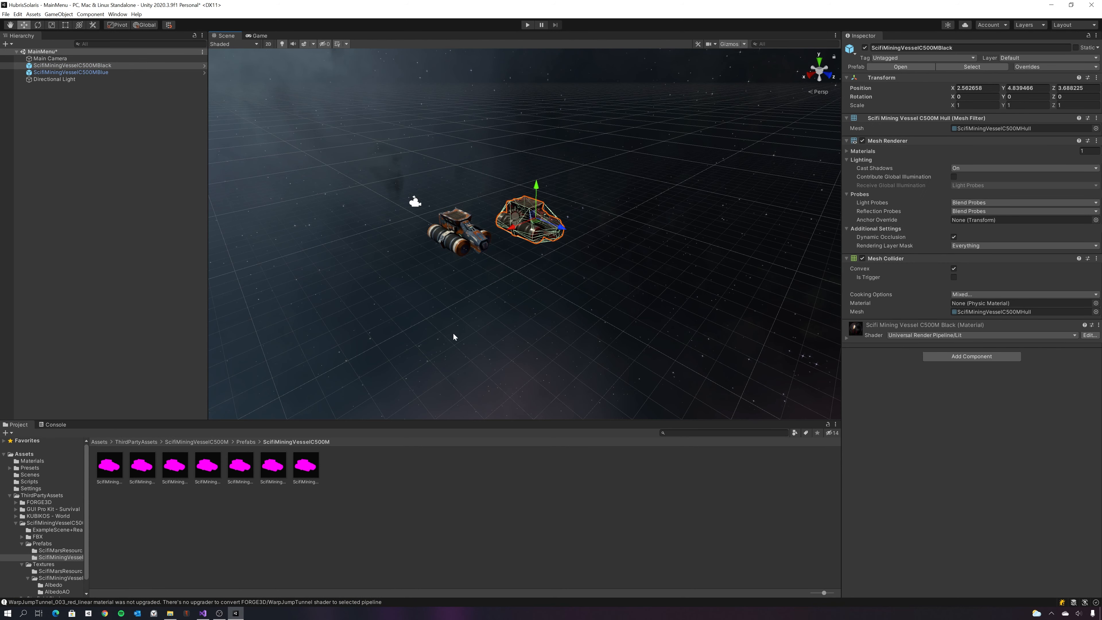
- Enlarge the prefab thumbnails and reimport ScifiMiningVesselC500MMasterPrefab
click(243, 499)
ctrl+scroll(290, 504, up, 3)
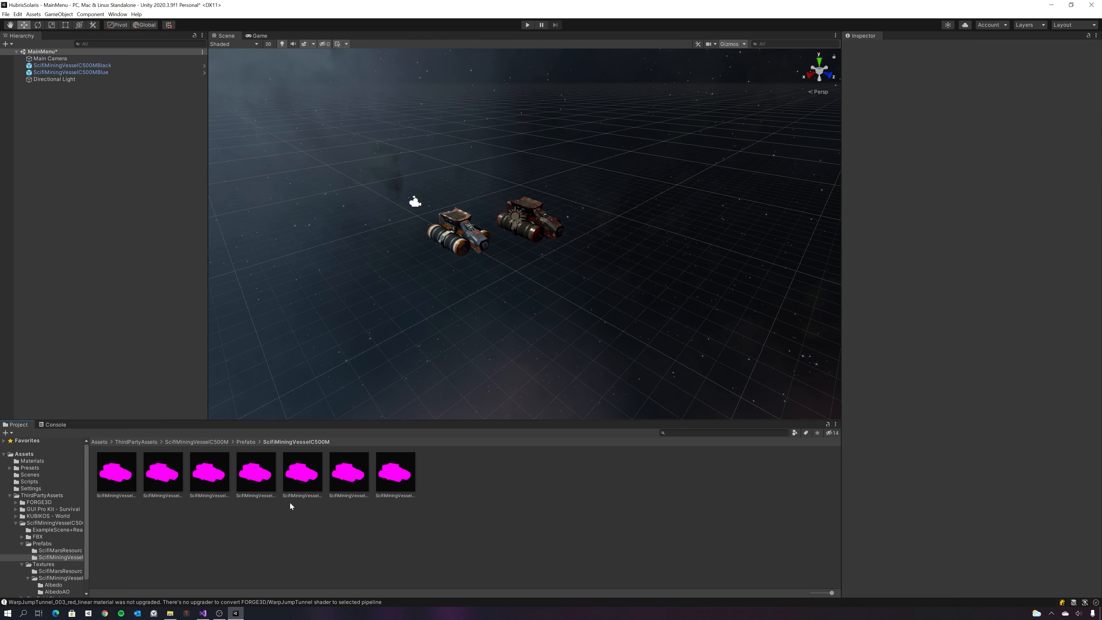
right_click(274, 479)
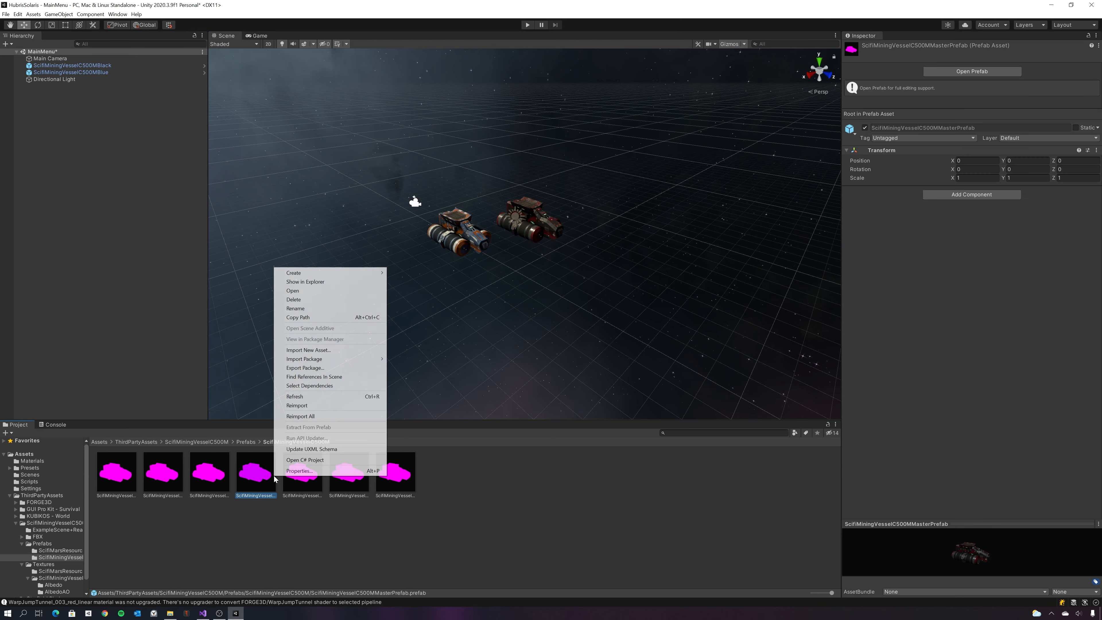
click(317, 408)
- Compare the mining vessel colour variants in an enlarged preview, from red and yellow to white, grey, black and blue
click(302, 473)
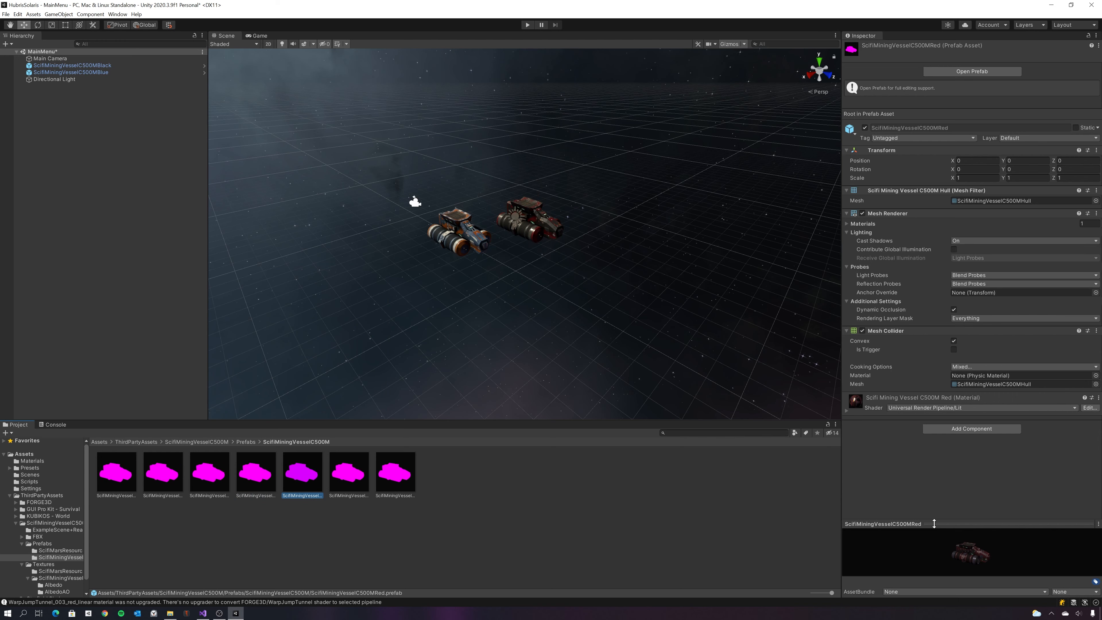
drag(934, 524, 934, 294)
click(380, 480)
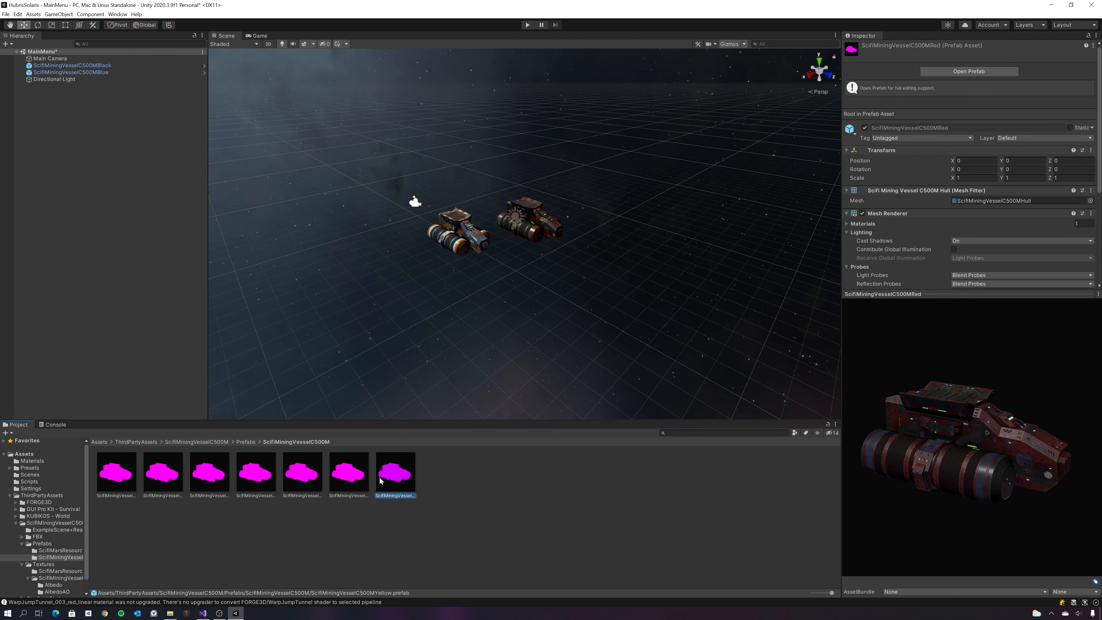
click(352, 483)
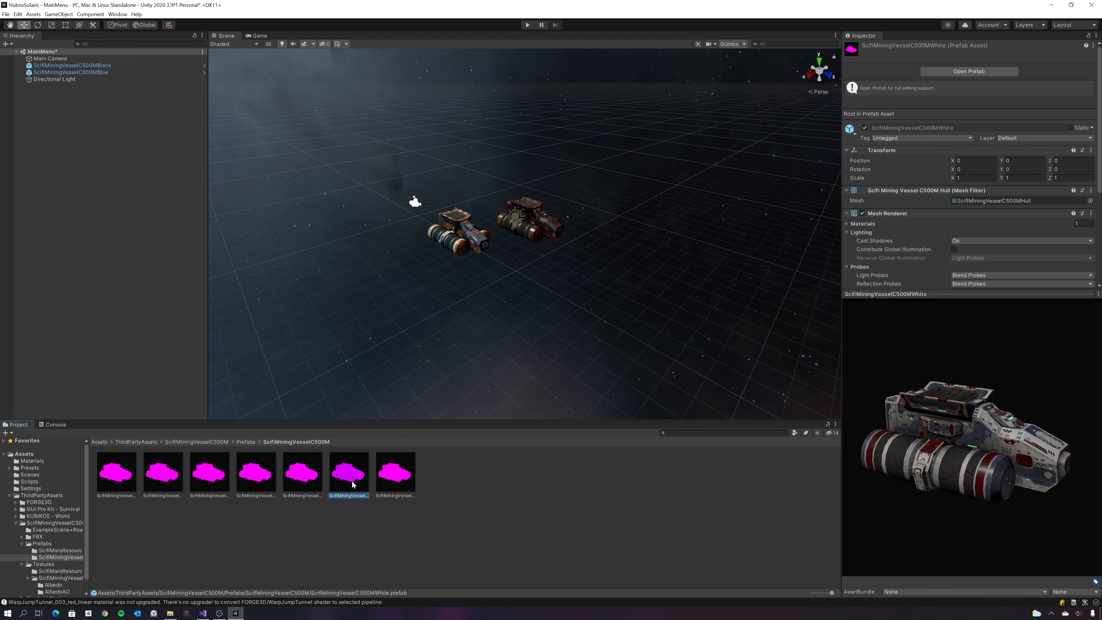
click(310, 480)
click(240, 480)
click(223, 480)
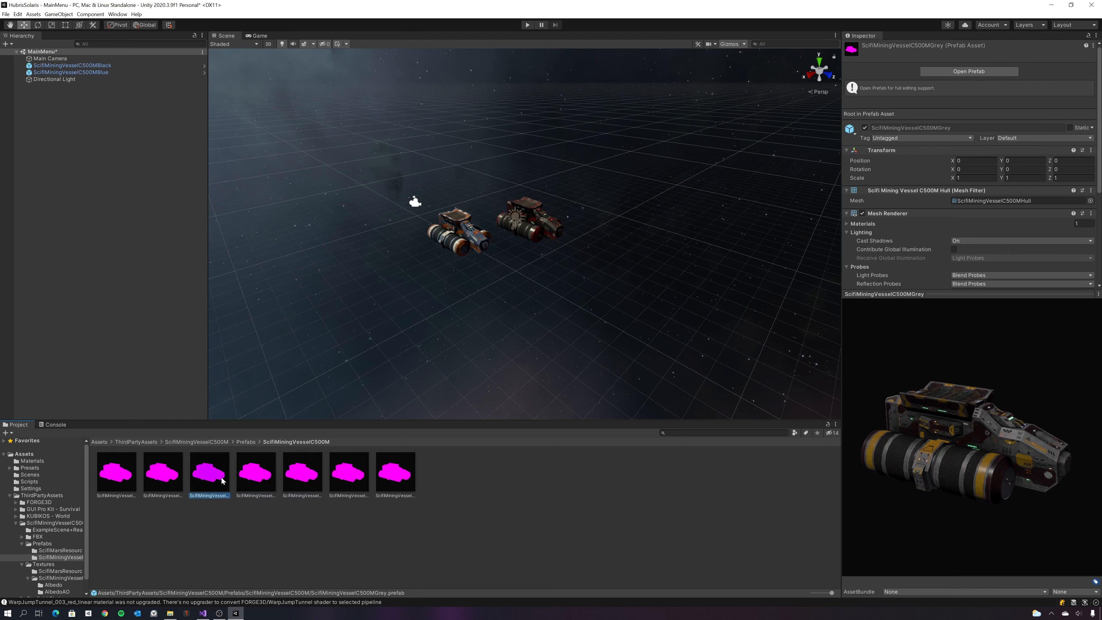
click(172, 480)
click(130, 481)
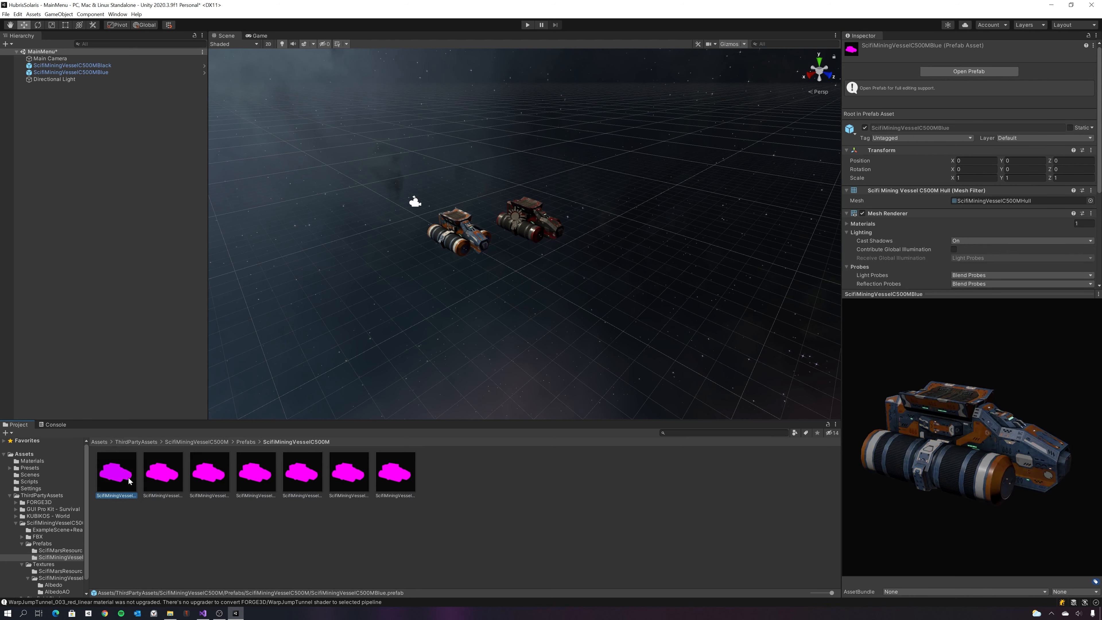
click(150, 479)
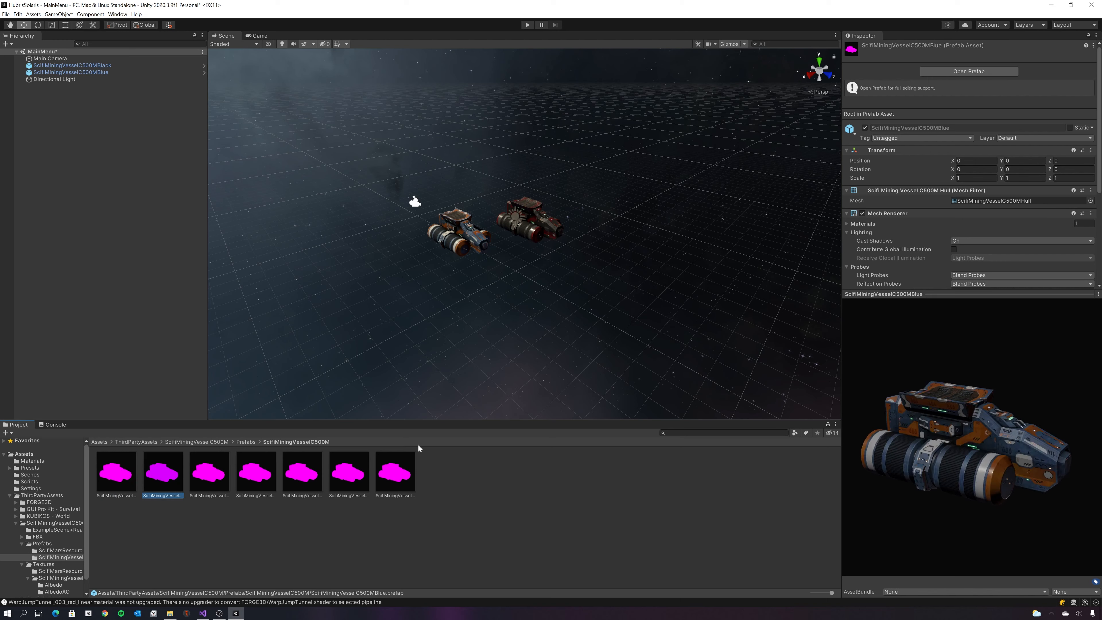
click(396, 473)
click(347, 475)
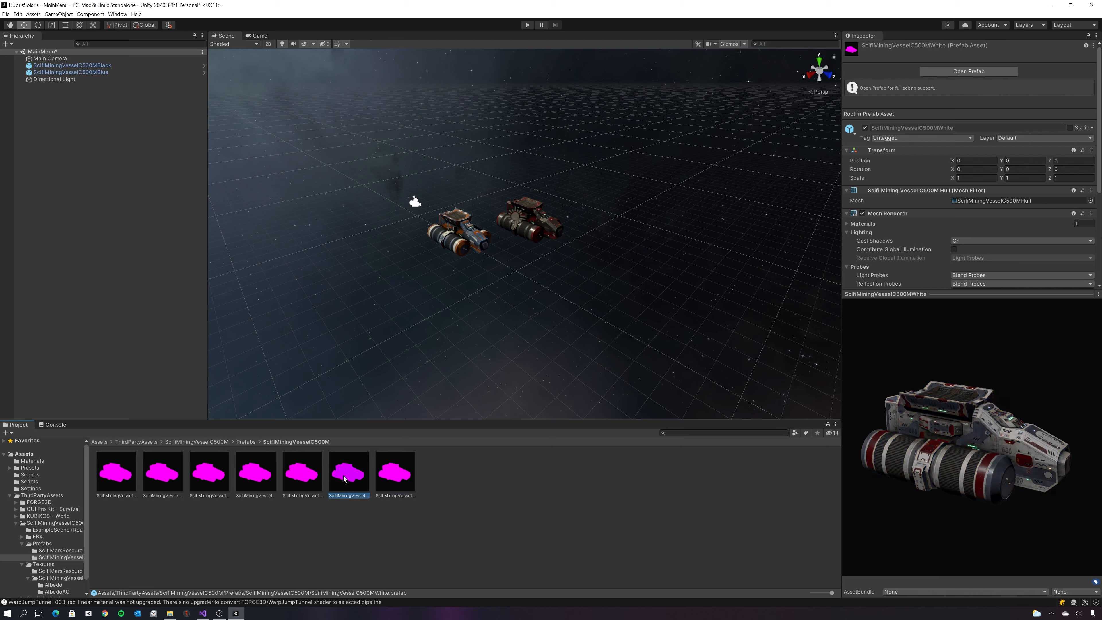
- Place ScifiMiningVesselC500MWhite in the scene and delete the blue and black vessels
drag(343, 477, 371, 217)
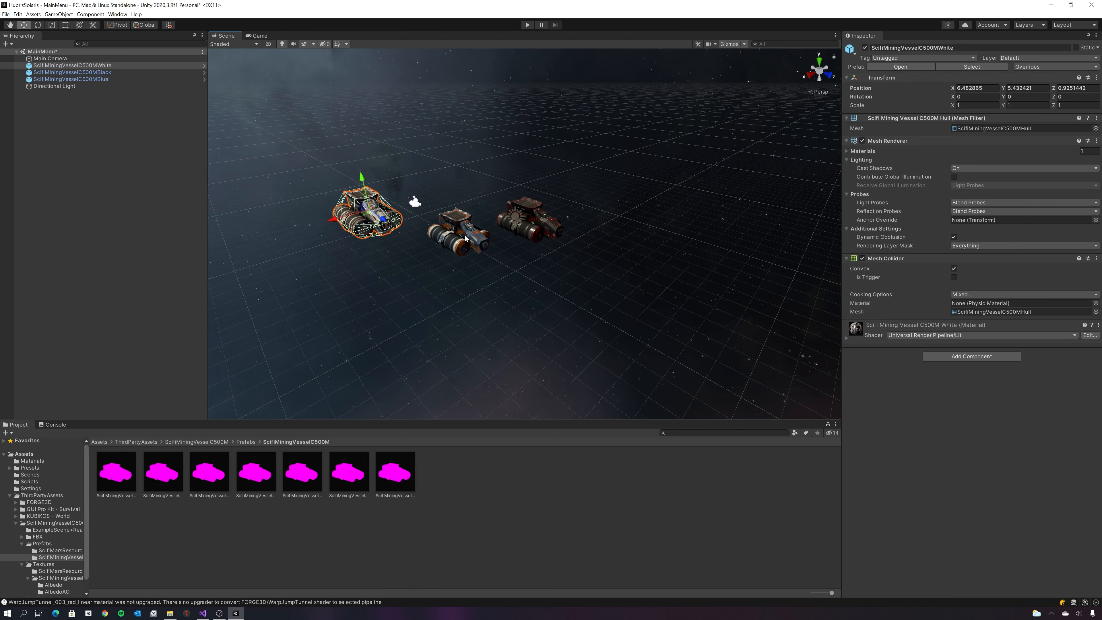
click(467, 239)
key(Delete)
click(523, 219)
key(Delete)
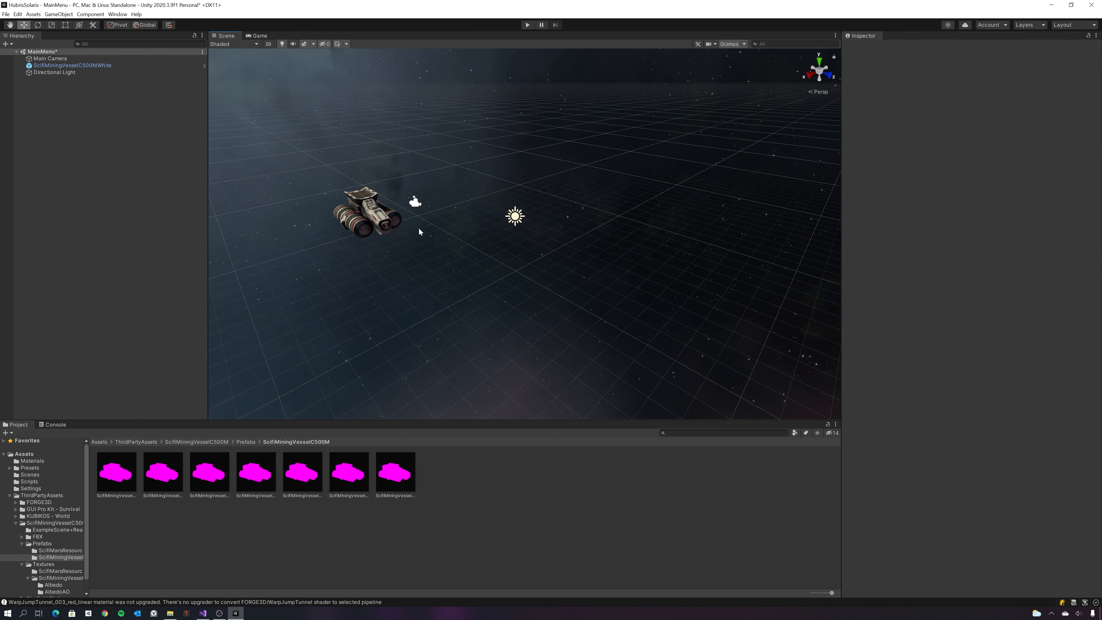
- Set the white mining vessel's position to X 0, Y 0, Z 0
click(387, 234)
drag(364, 213, 505, 212)
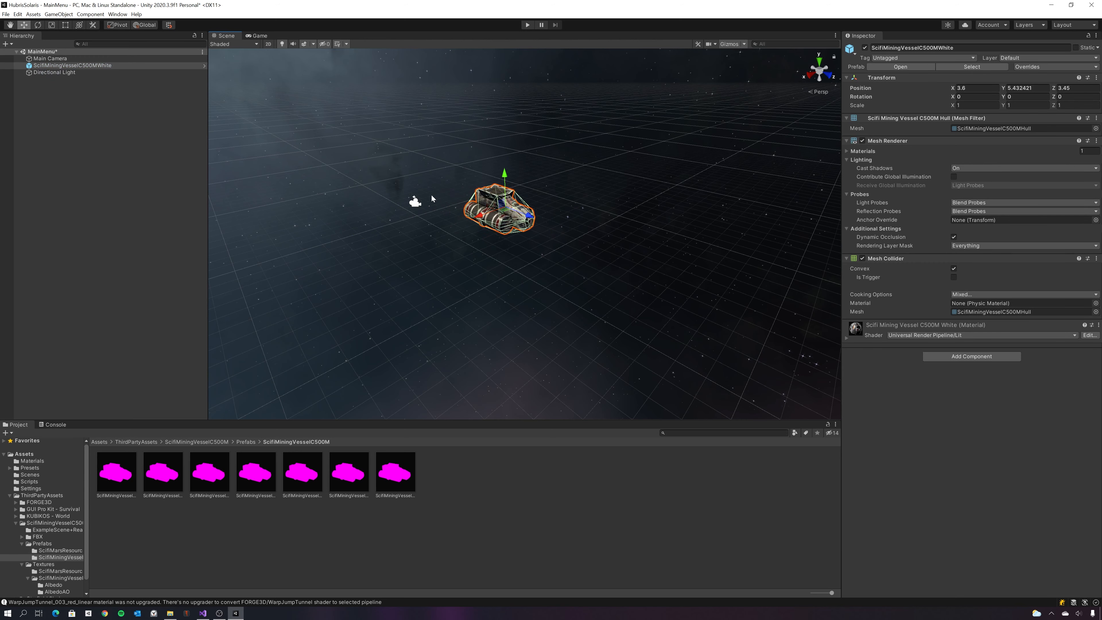
click(991, 86)
text(0)
key(Tab)
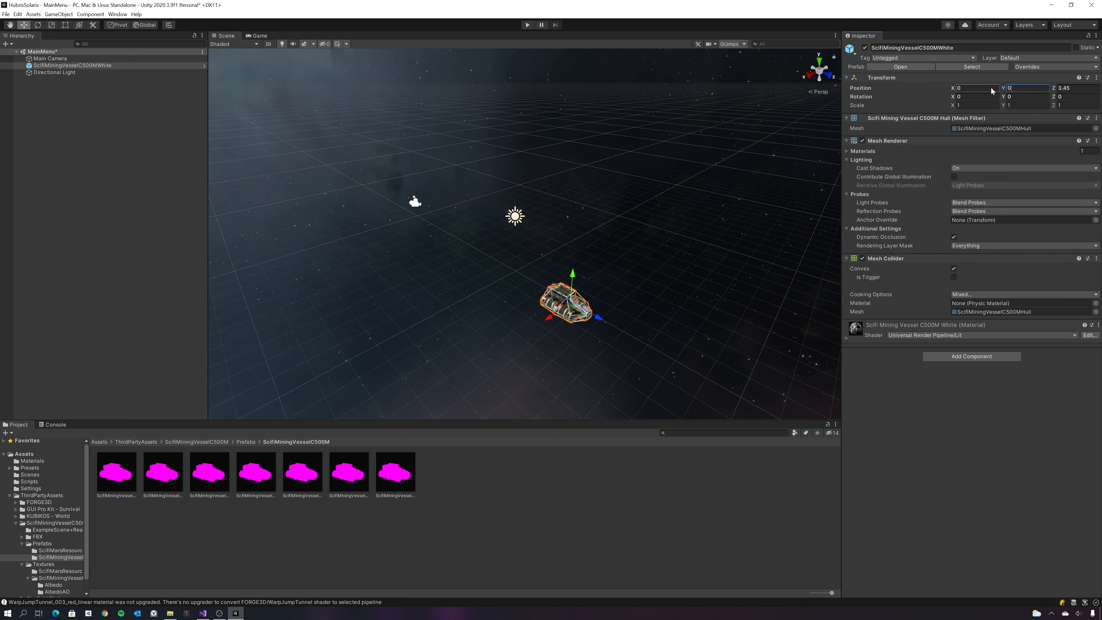
text(0)
key(Tab)
text(0)
scroll(540, 307, up, 10)
middle_drag(546, 254, 558, 108)
scroll(546, 215, up, 3)
middle_drag(546, 215, 552, 247)
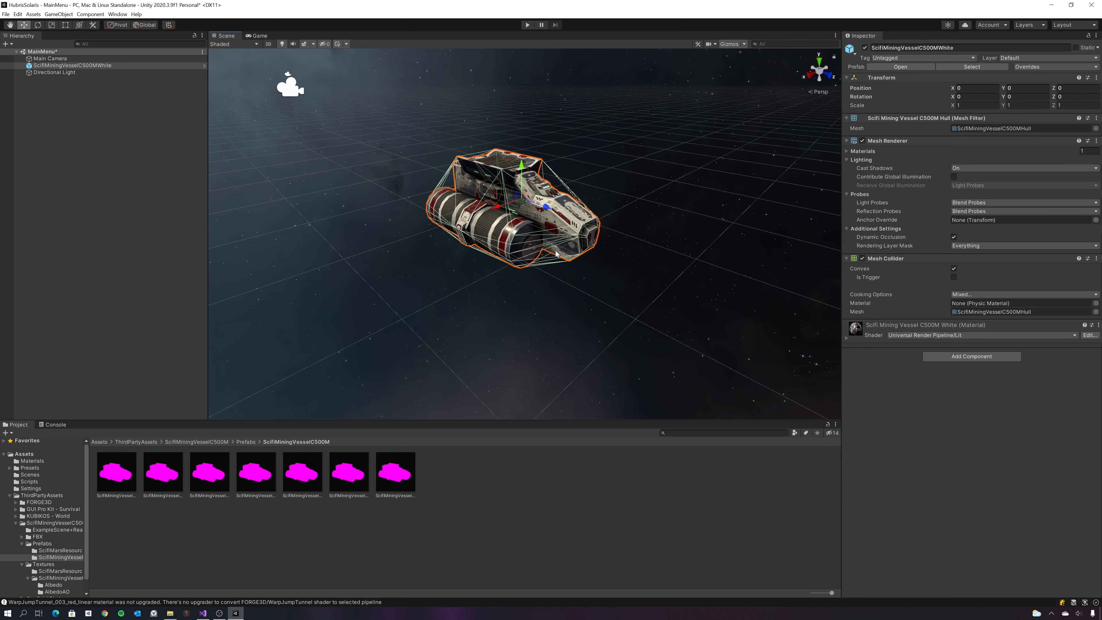
- Set the Main Camera's Z position to 0, keeping its X and Y values
click(74, 59)
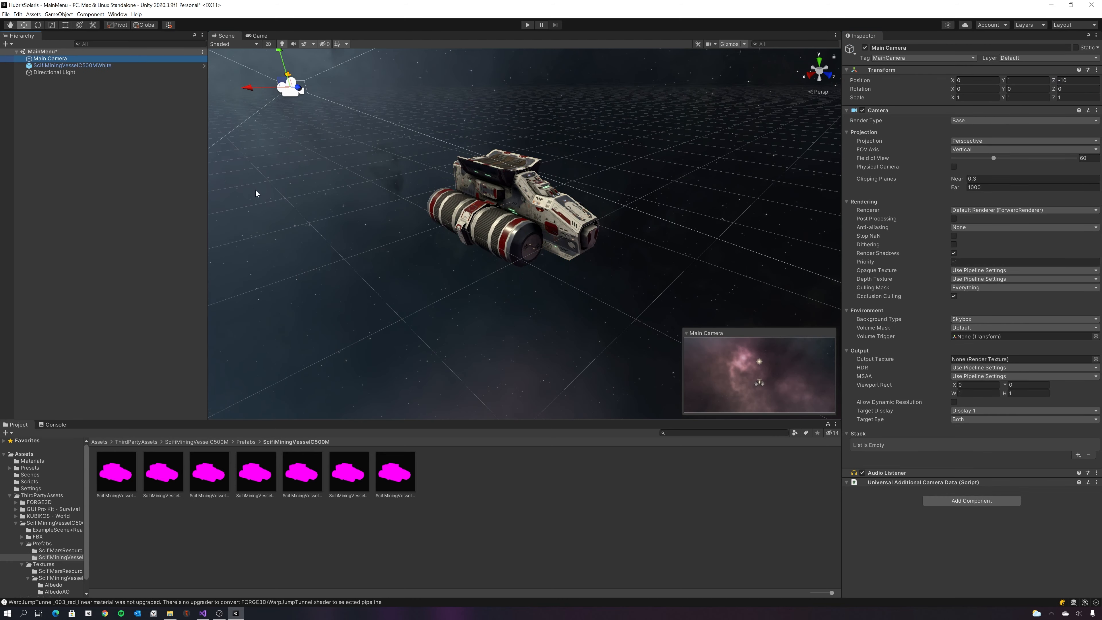
click(976, 80)
key(Tab)
key(Tab)
text(0)
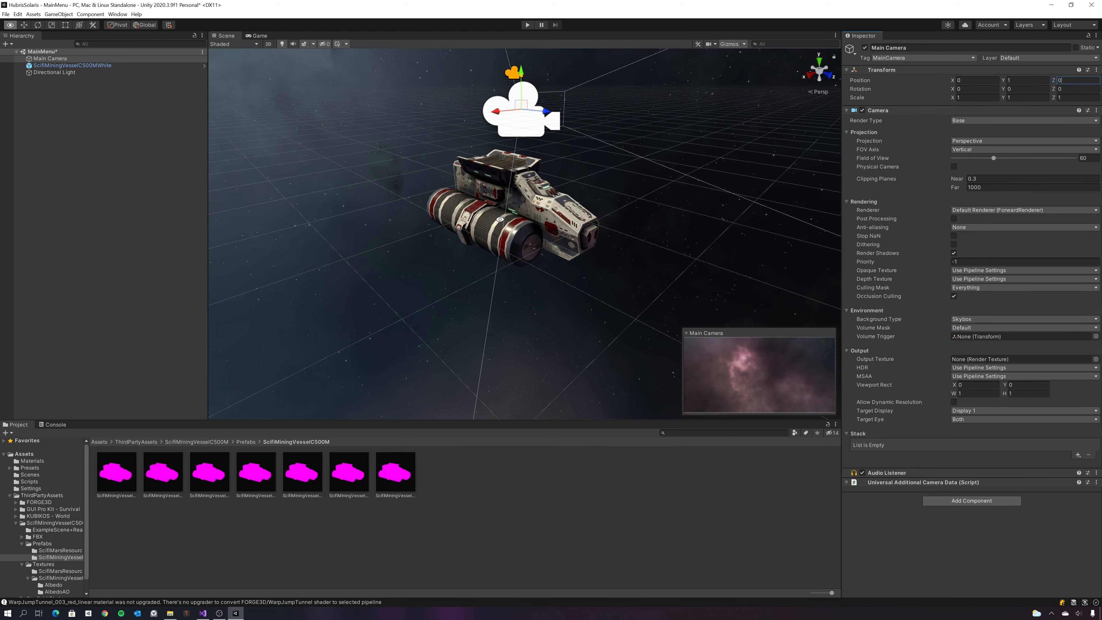
- Move the Main Camera ahead of the vessel to about Z 1.97, turn it to face the nose, and lower it to about Y -0.15
alt+drag(612, 151, 524, 252)
scroll(543, 181, down, 5)
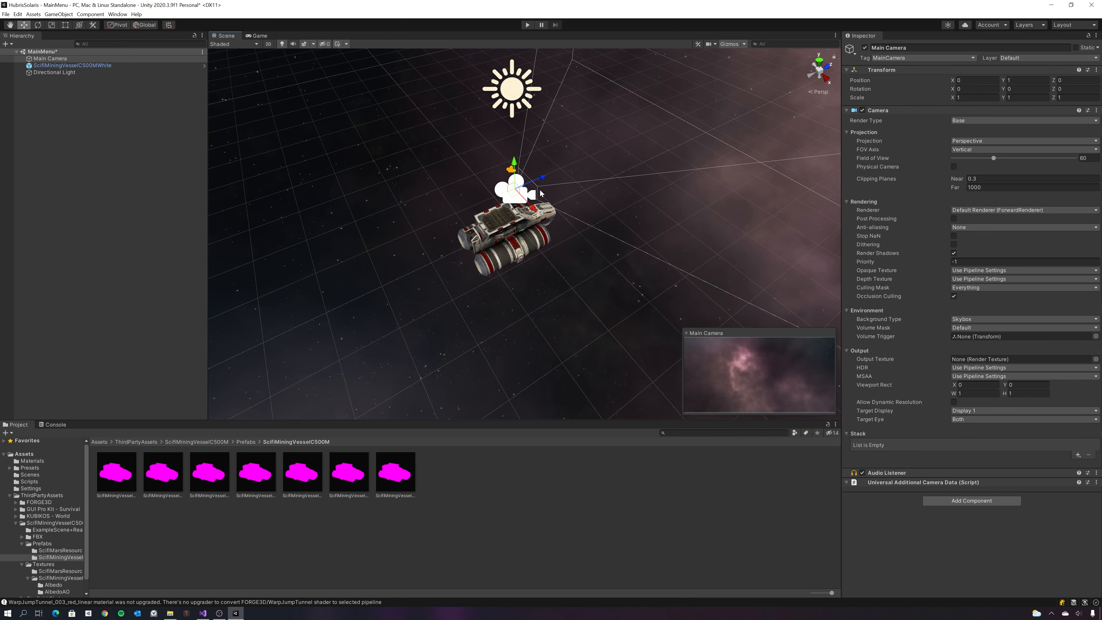
drag(531, 186, 373, 130)
key(e)
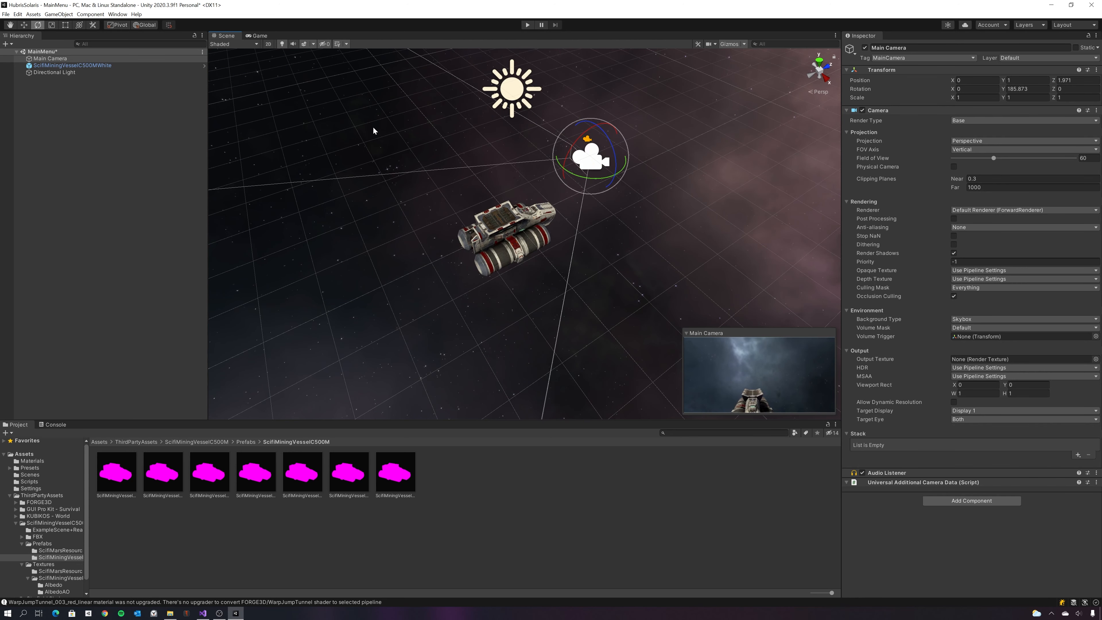
key(w)
drag(592, 130, 597, 175)
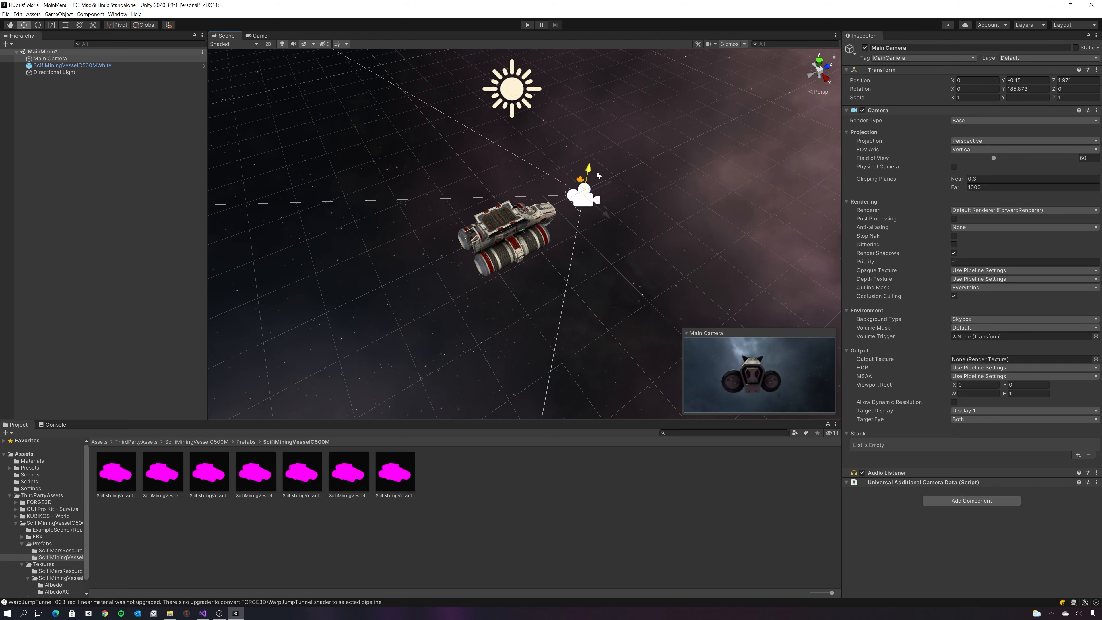
- Raise the Main Camera to about Y 0.3 and tilt it down about 16 degrees toward the vessel
alt+drag(616, 239, 328, 186)
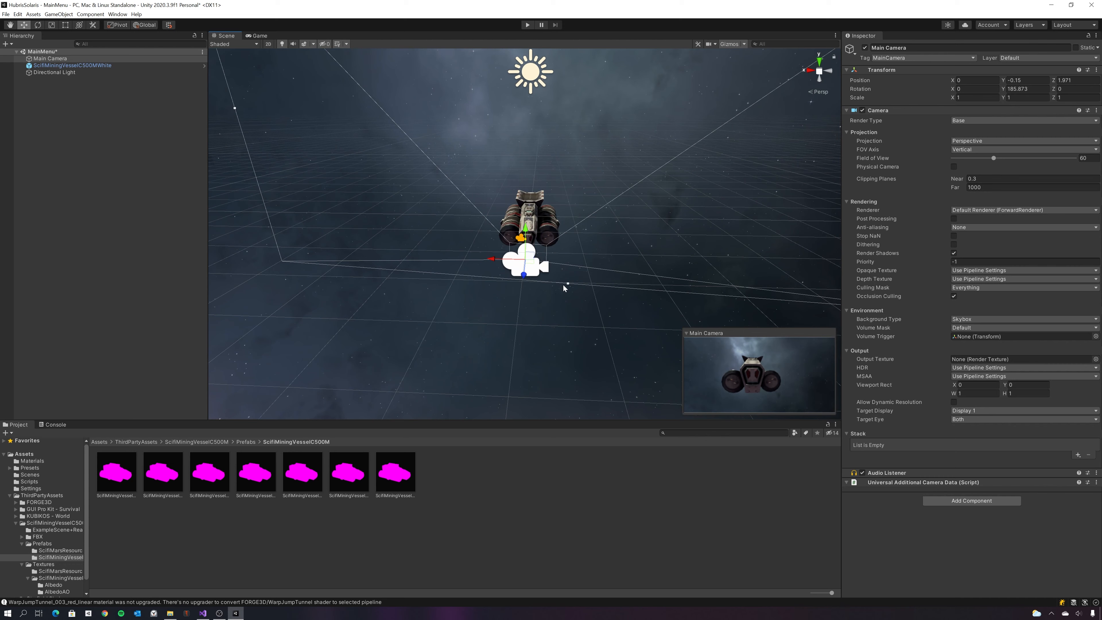
key(e)
drag(523, 261, 484, 240)
key(w)
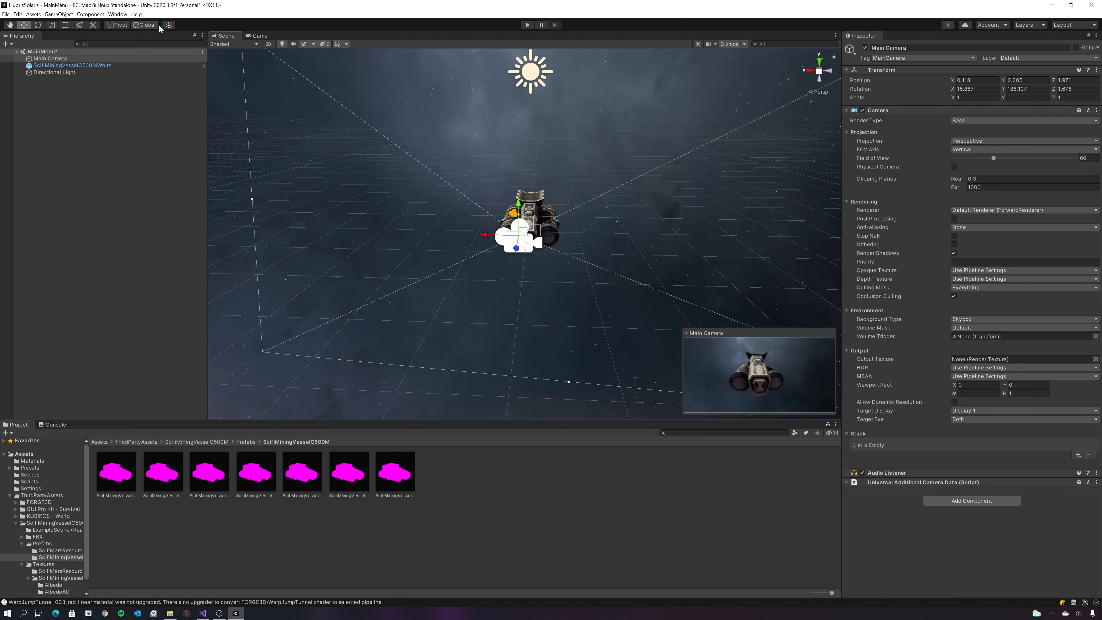
- Set the Game view resolution to S10_Portrait (1080x2280) and return to the Scene view
click(259, 36)
click(263, 44)
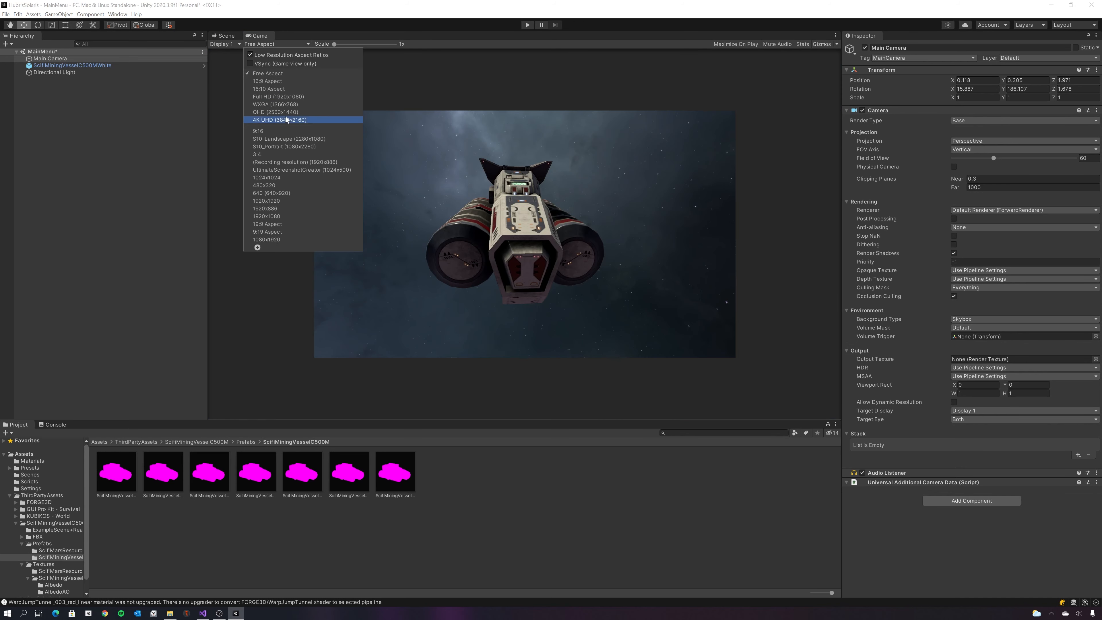
click(290, 147)
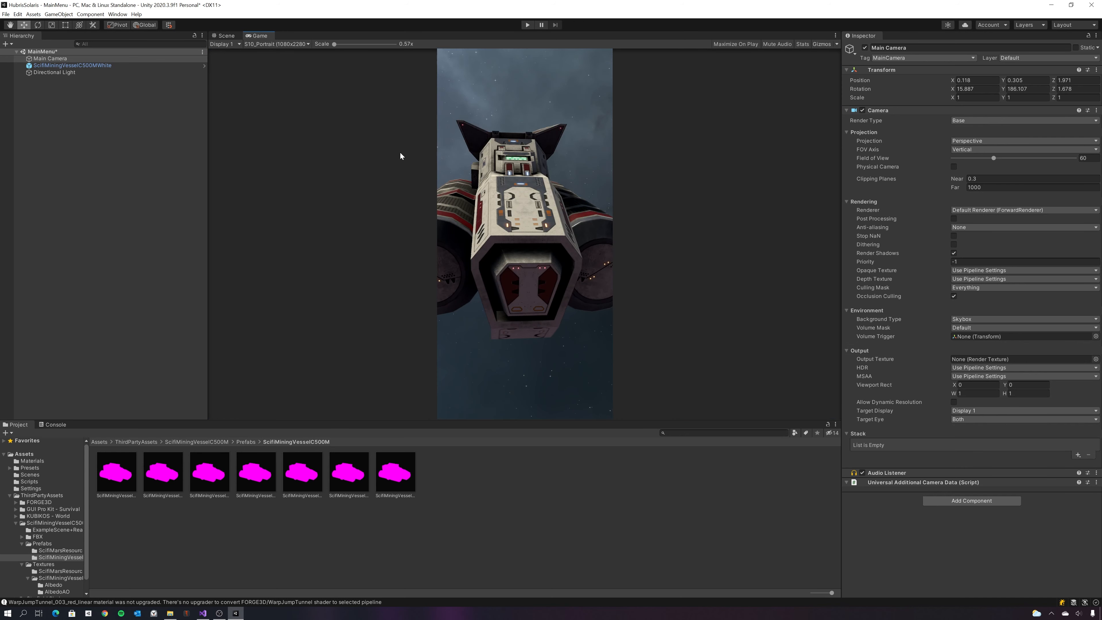
click(223, 36)
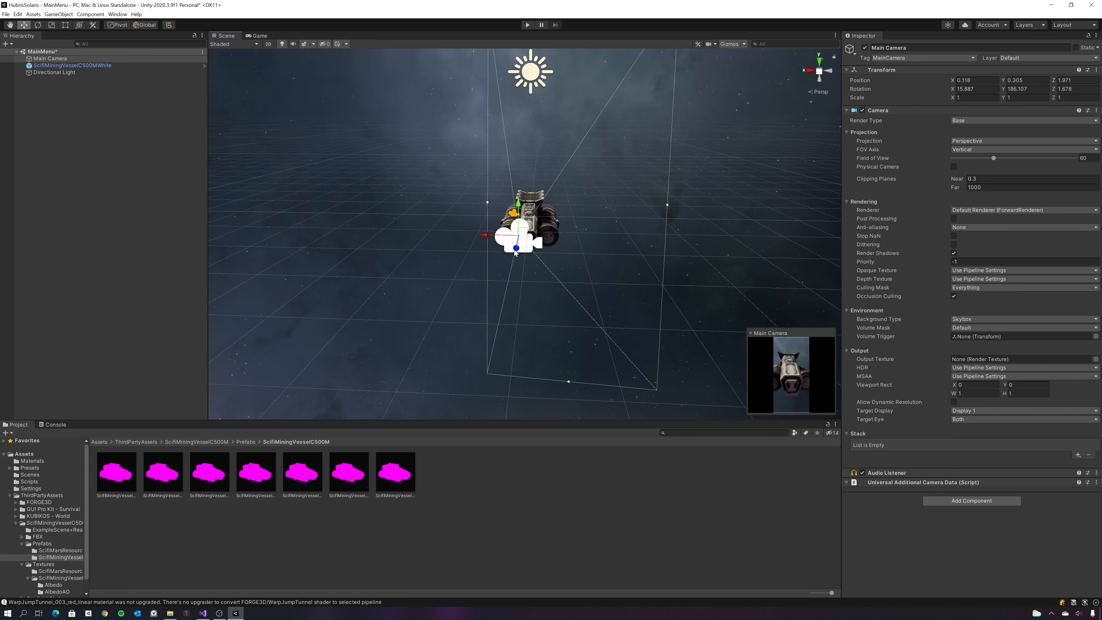
- Move the Main Camera away from the vessel to about Z 3.55 and set its X position to 0
drag(516, 251, 468, 284)
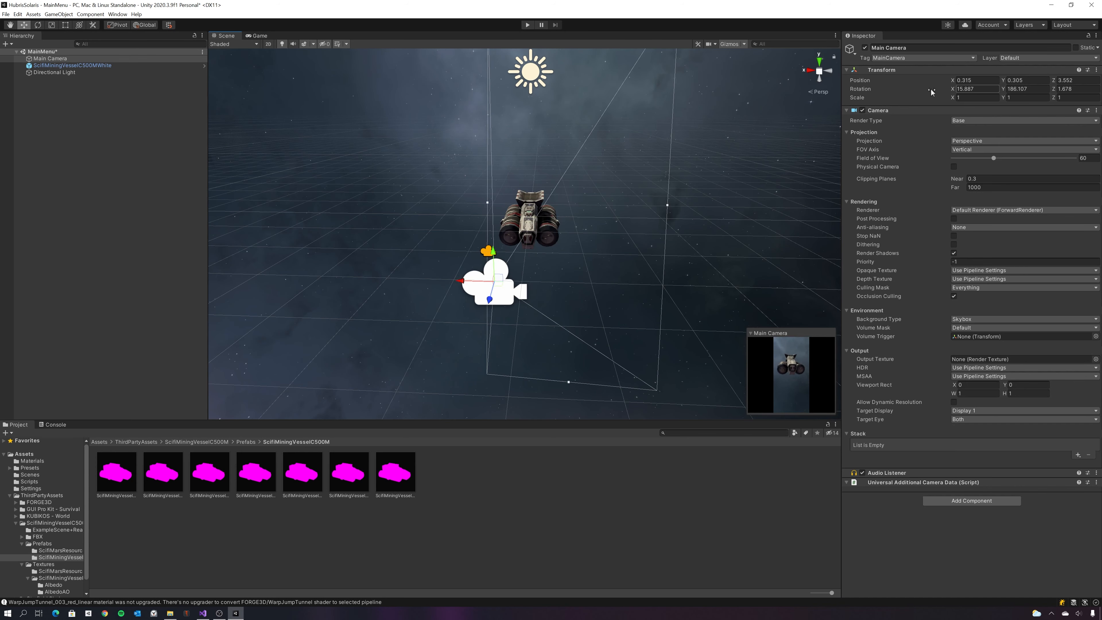
click(976, 79)
text(0)
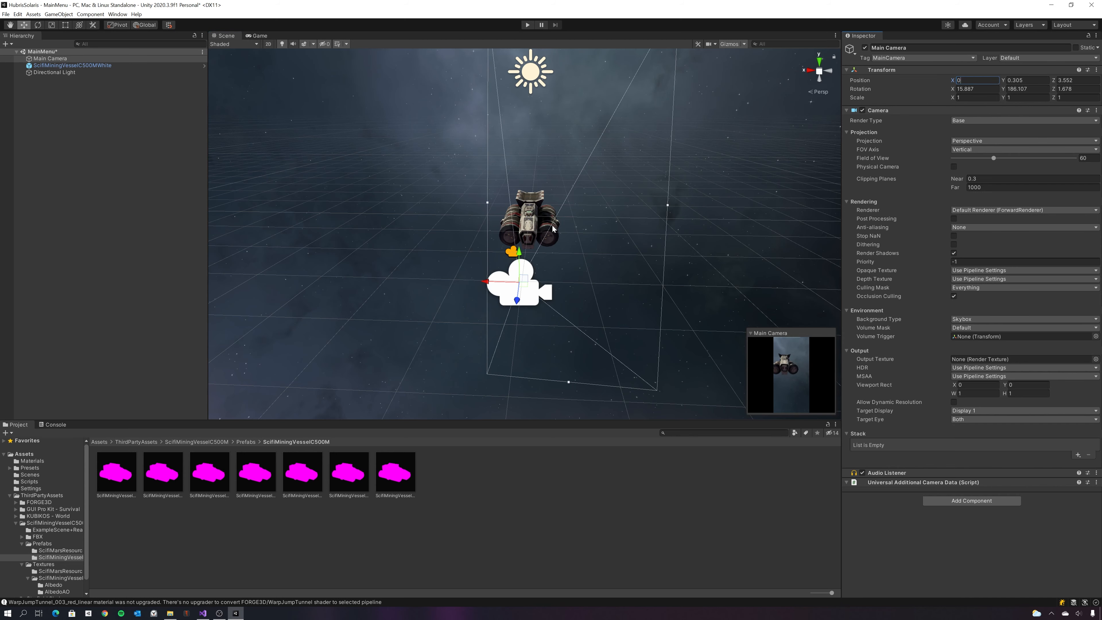
alt+drag(553, 229, 558, 212)
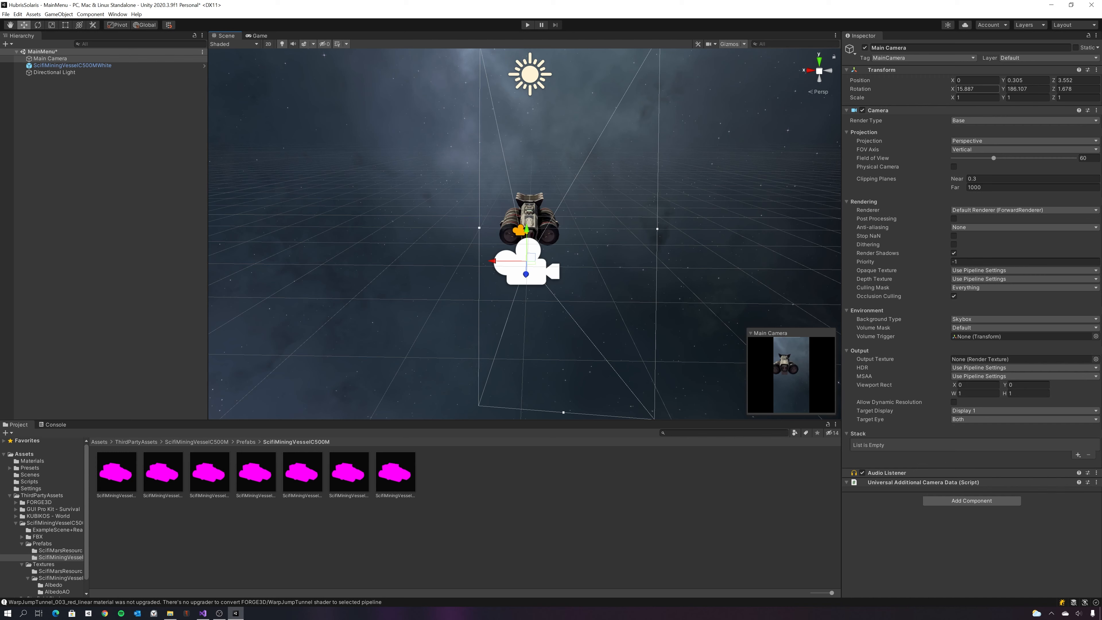
- Set the Main Camera's rotation to X 0, Y 180, Z 0 so it faces the vessel squarely
click(976, 88)
text(0)
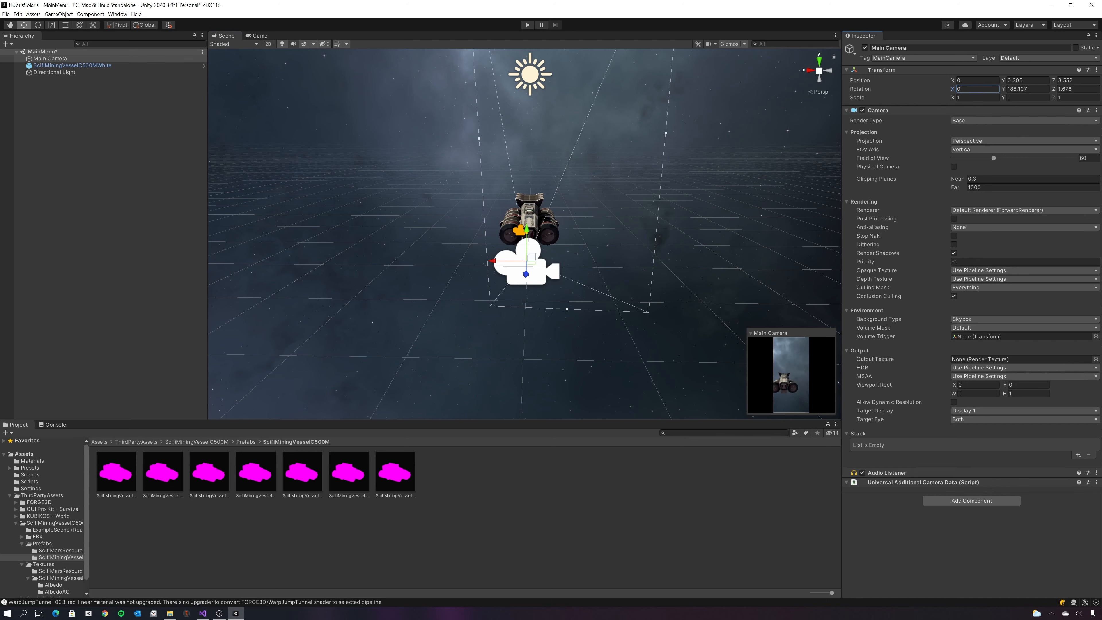
click(1076, 88)
text(0)
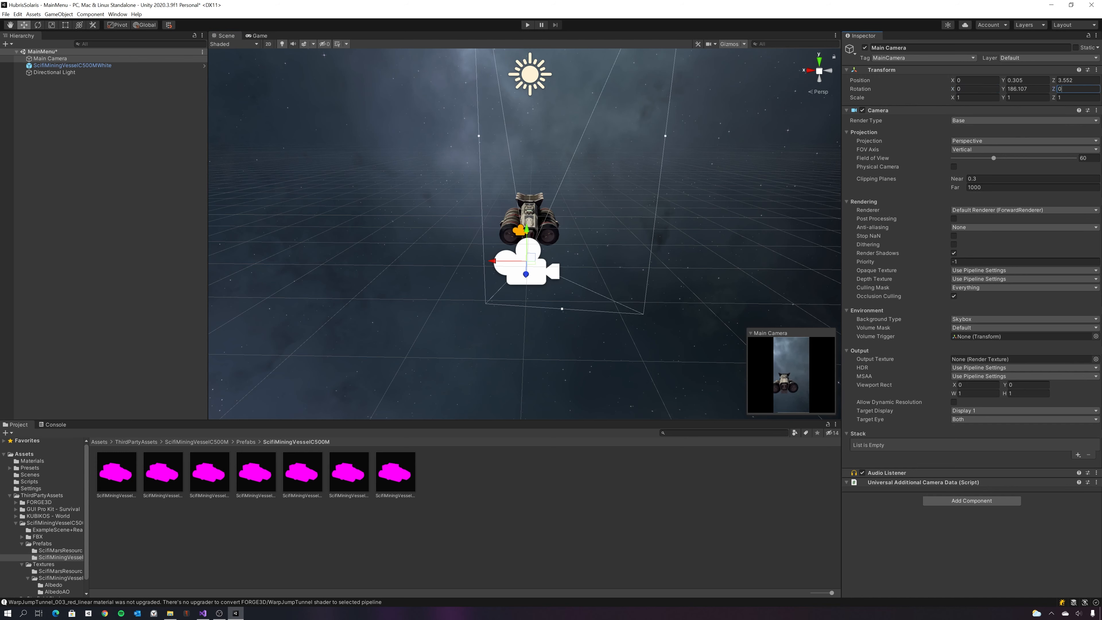
click(1026, 88)
text(180)
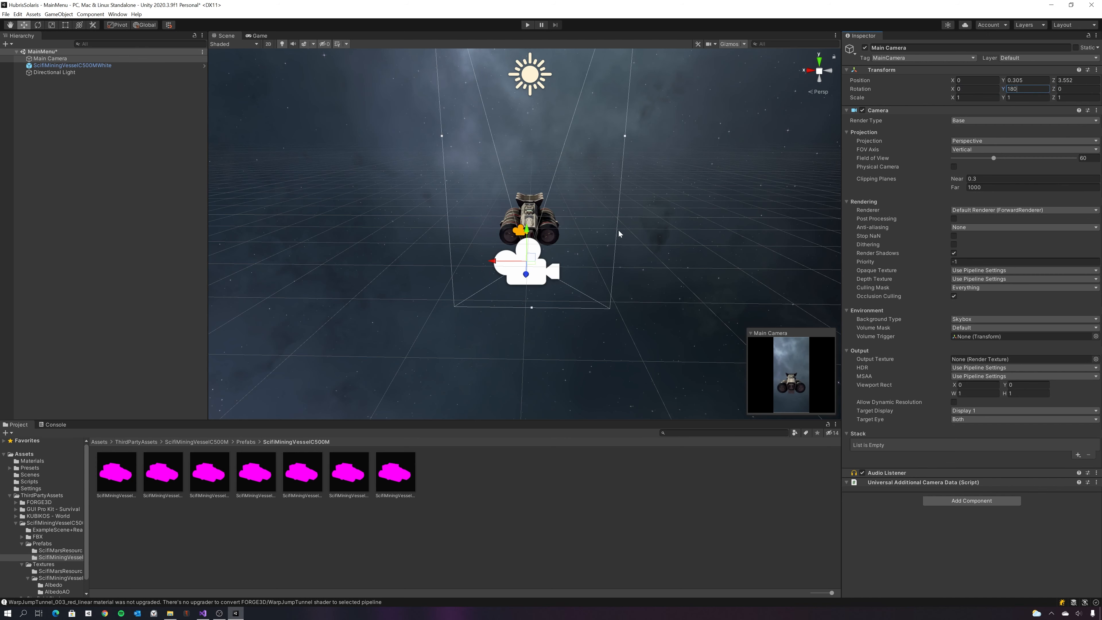
- Lower the Main Camera to about Y -0.2, checking the framing in the Game view, and save the MainMenu scene
drag(530, 246, 520, 269)
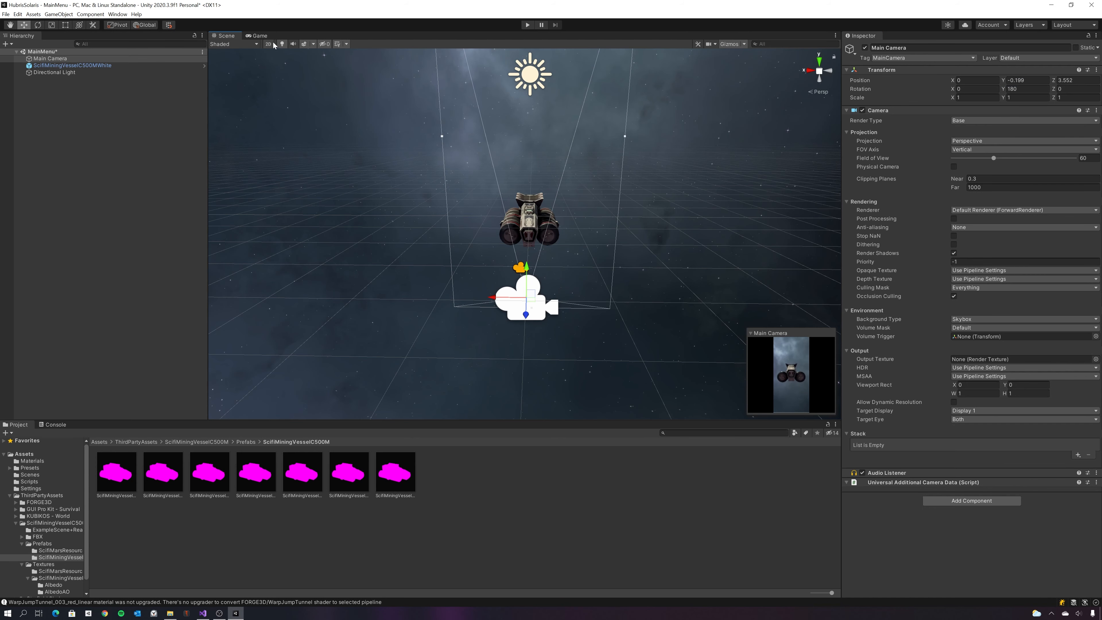
click(260, 36)
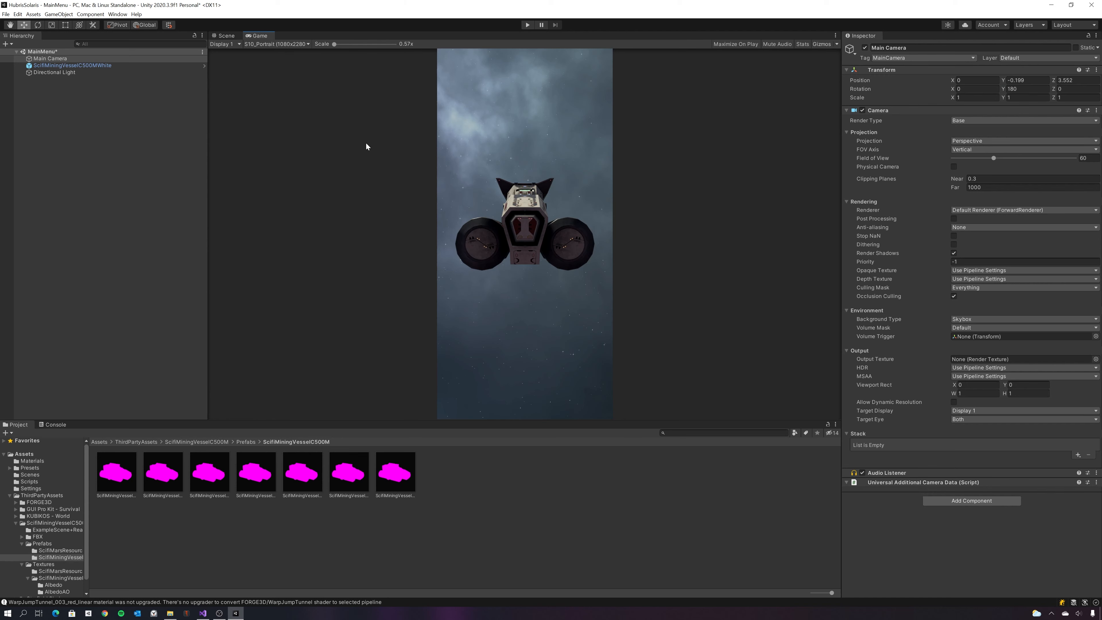
click(225, 36)
click(31, 141)
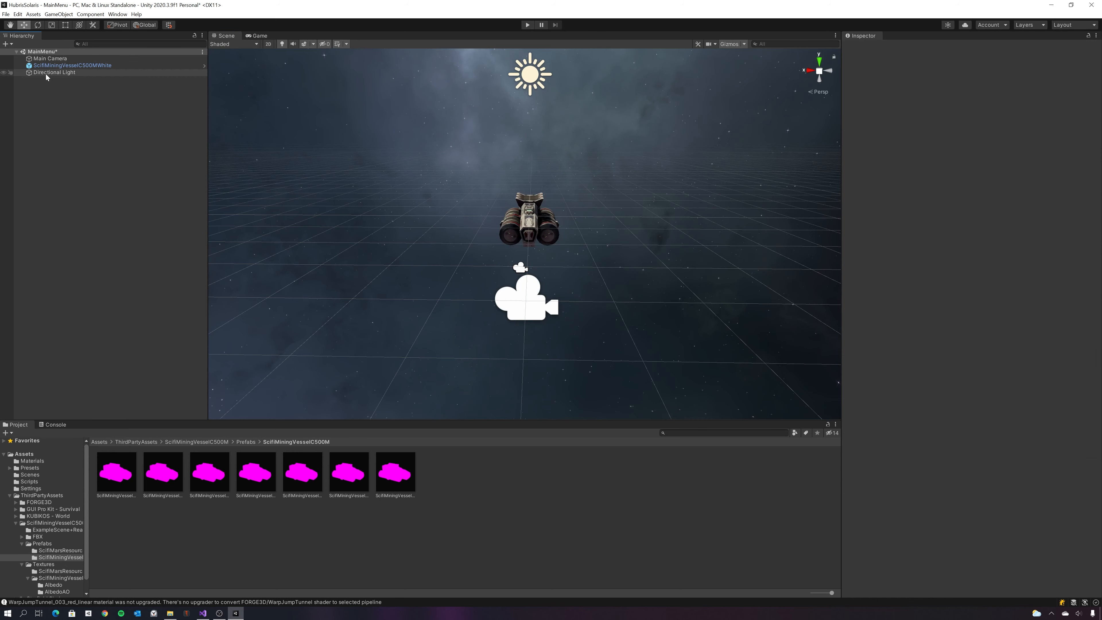
key(ctrl+s)
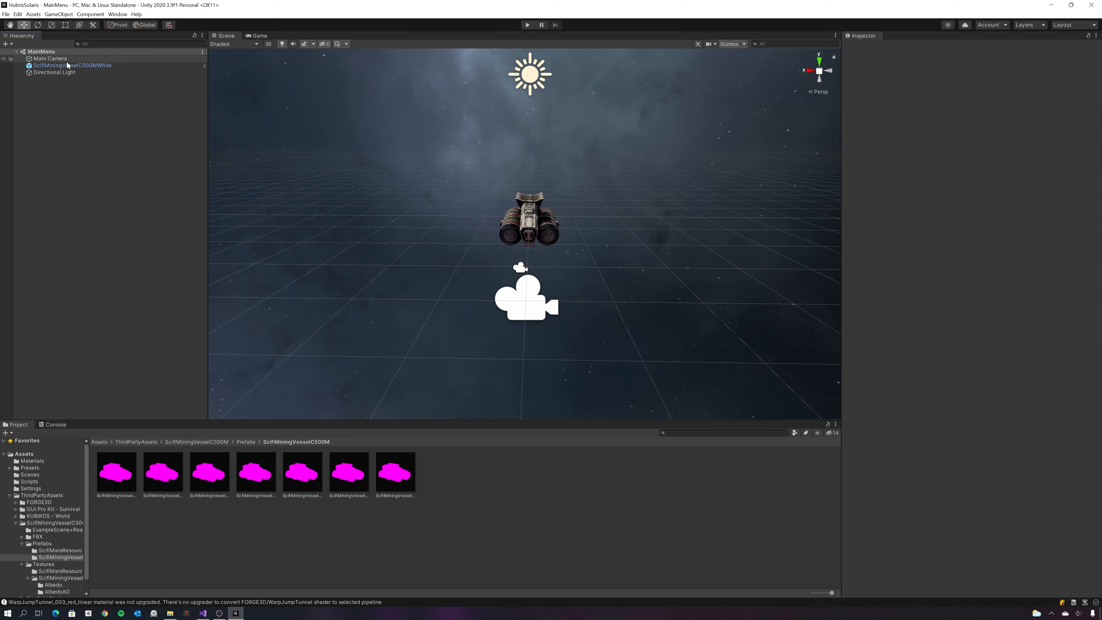
click(259, 35)
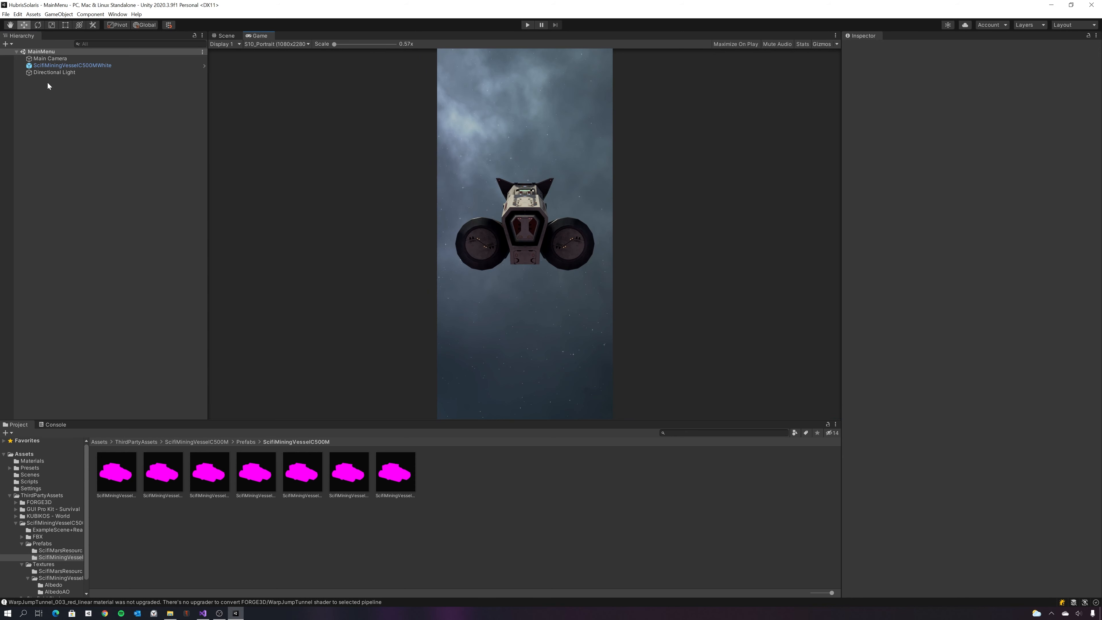
- Open the DemoScene from the Scene folder of GUI Pro Kit - Survival, enlarging the asset browser area
click(62, 496)
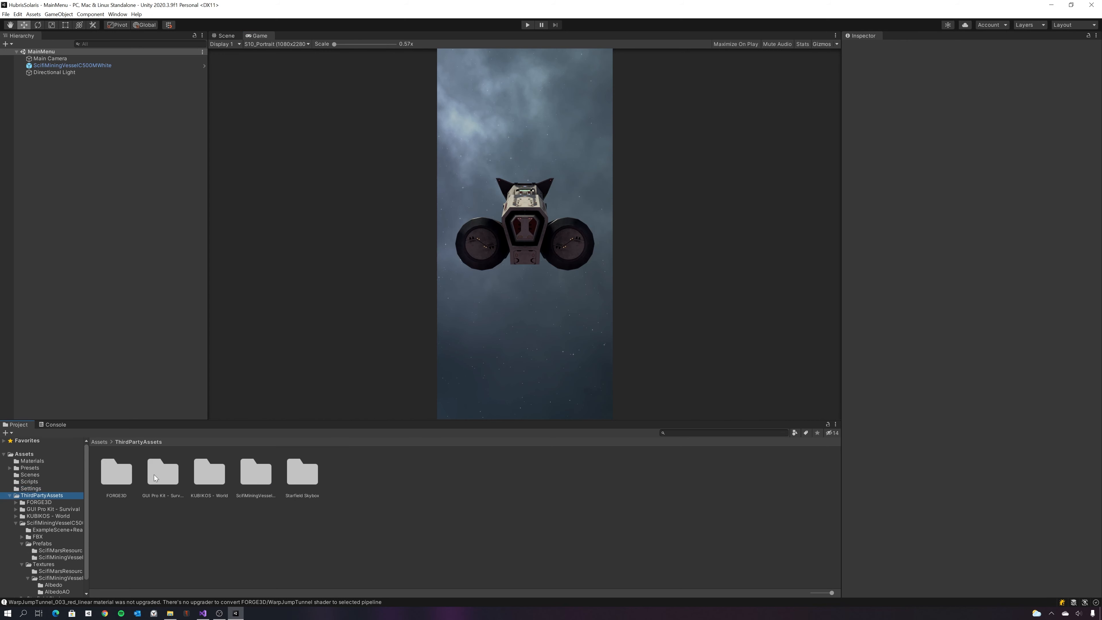
double_click(154, 474)
click(158, 476)
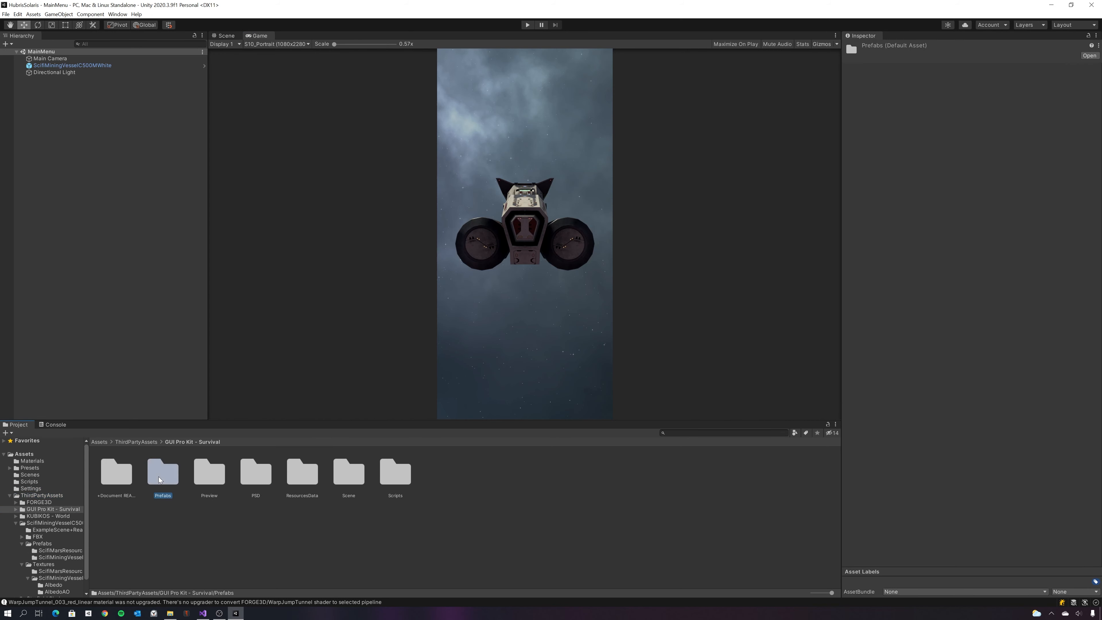
double_click(159, 476)
drag(173, 422, 180, 369)
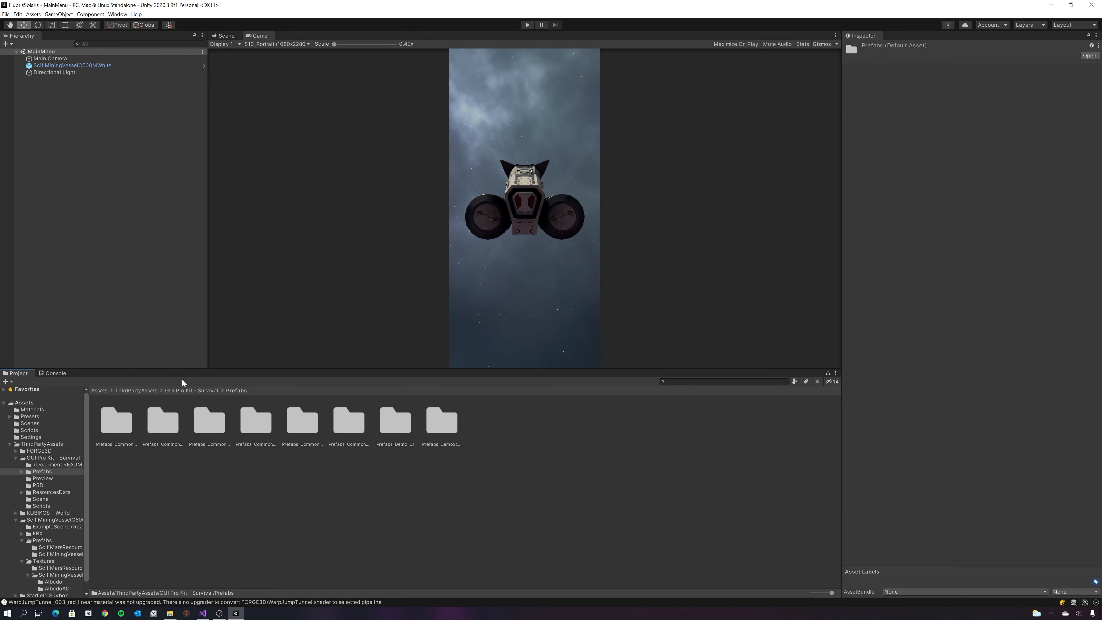
click(184, 391)
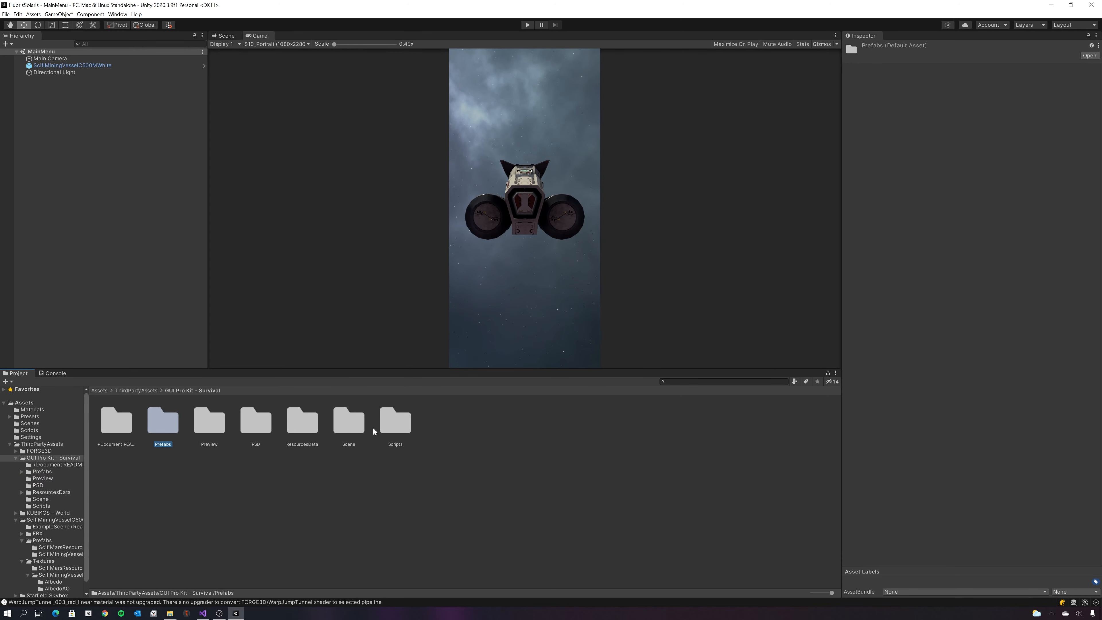
double_click(349, 425)
click(125, 421)
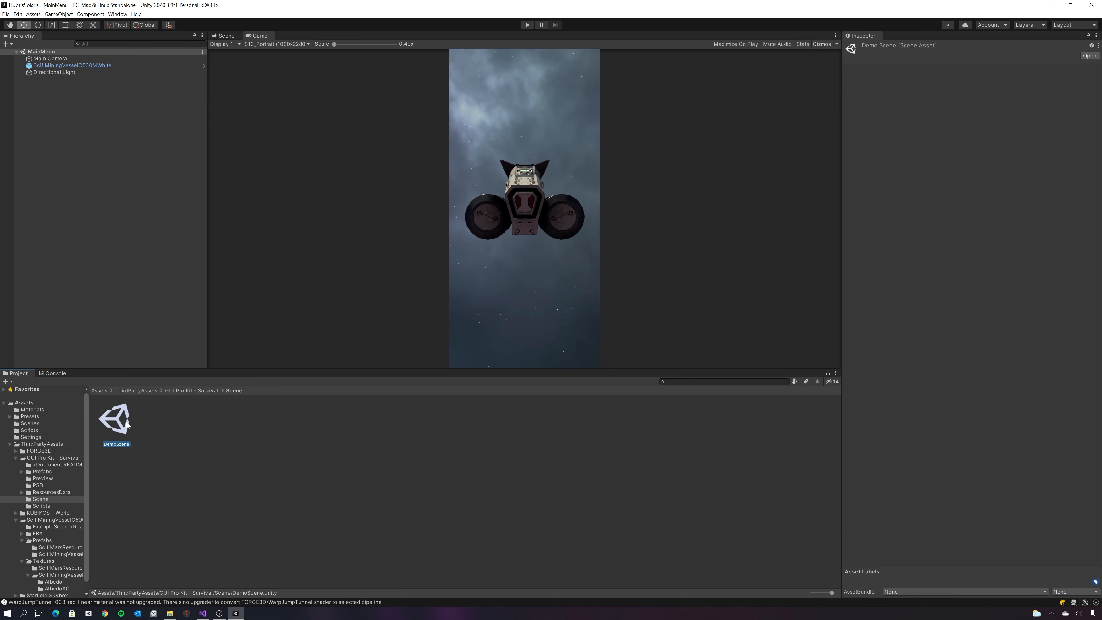
double_click(126, 421)
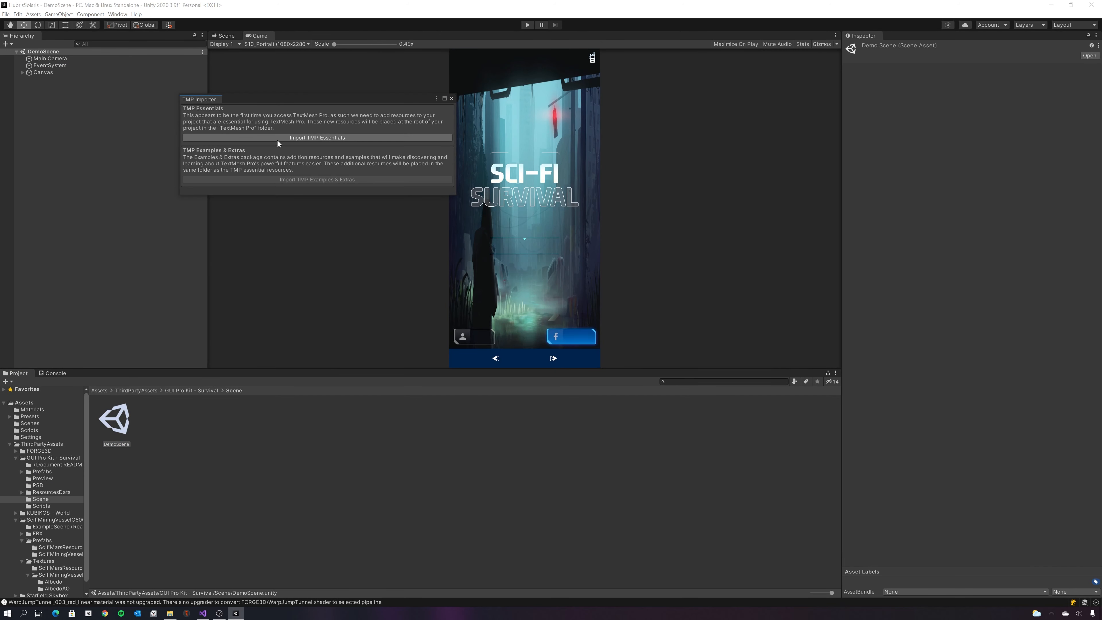
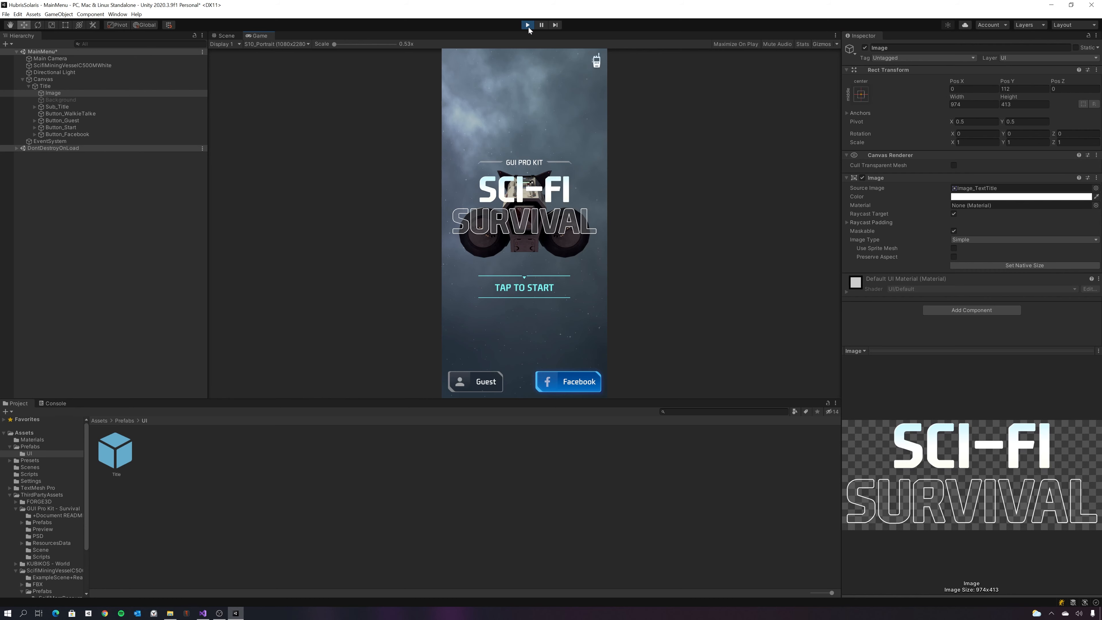
- Stop Play mode and open the Package Manager, resizing it so the title screen stays visible above it
click(528, 25)
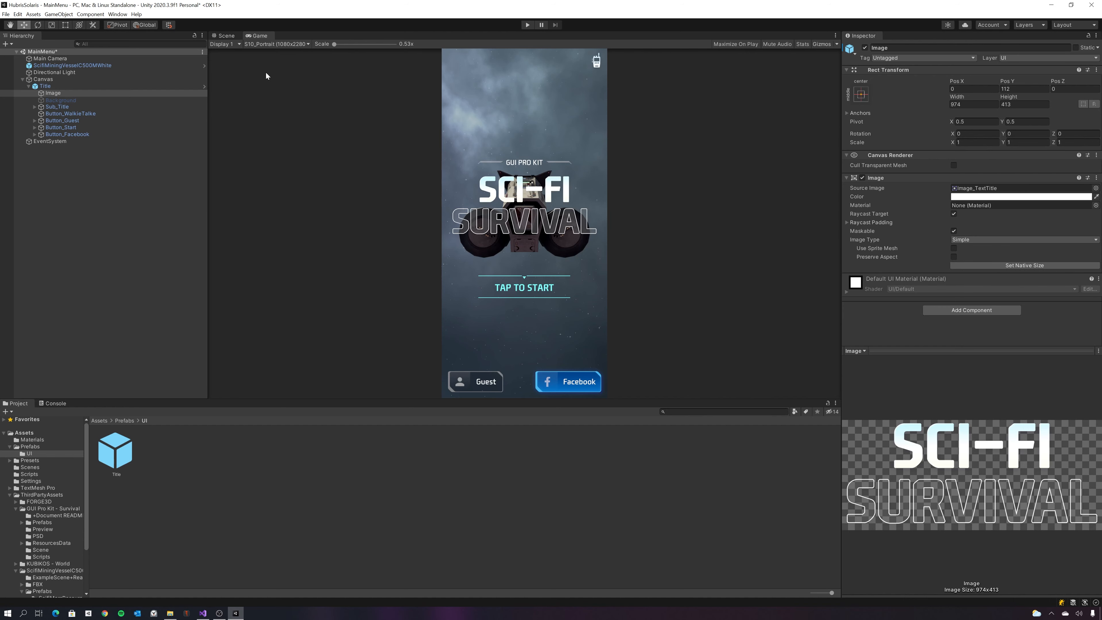
click(9, 495)
click(118, 14)
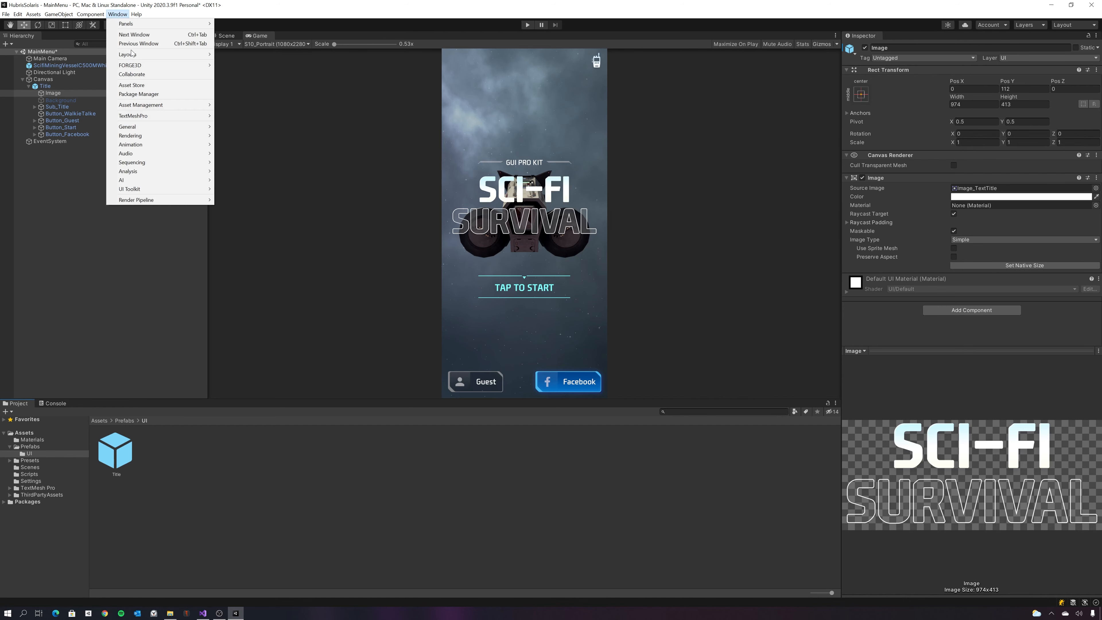
click(145, 95)
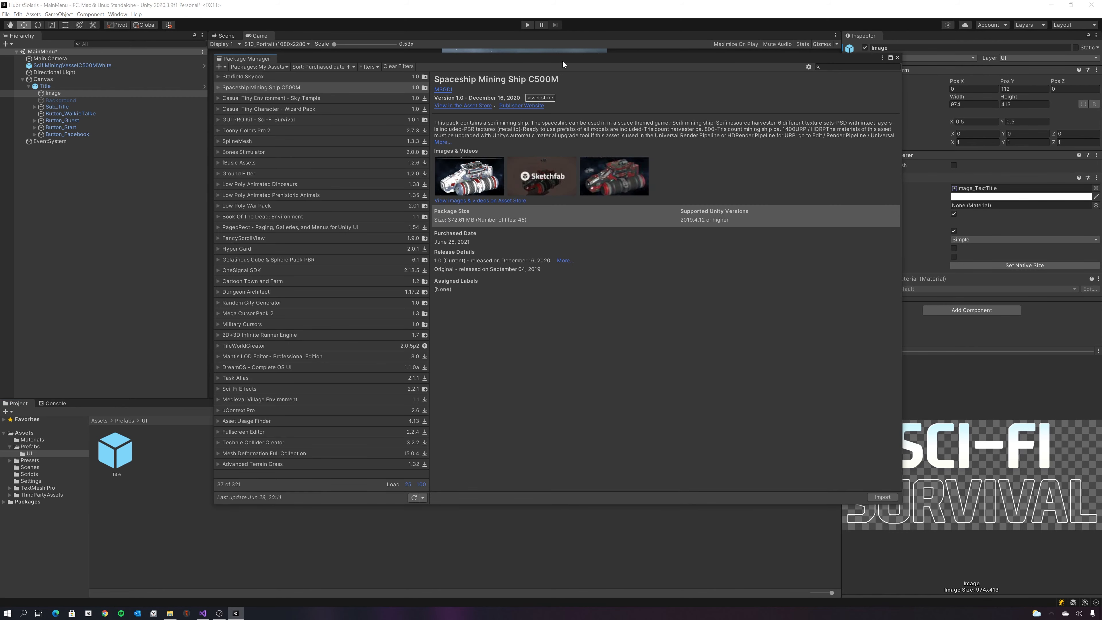
drag(562, 61, 597, 143)
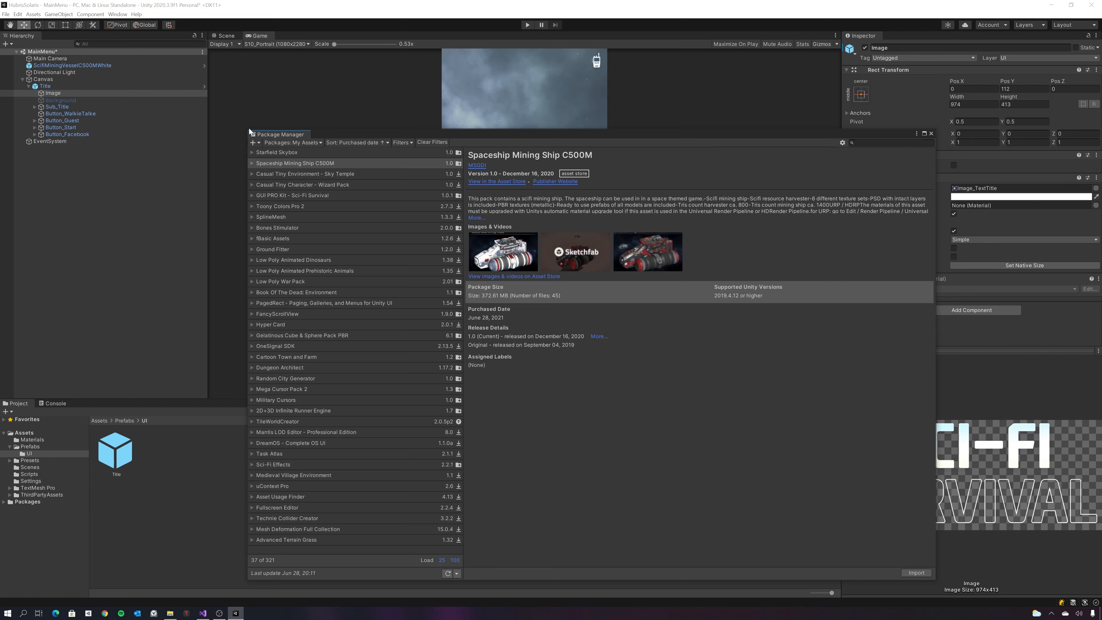
drag(248, 128, 260, 306)
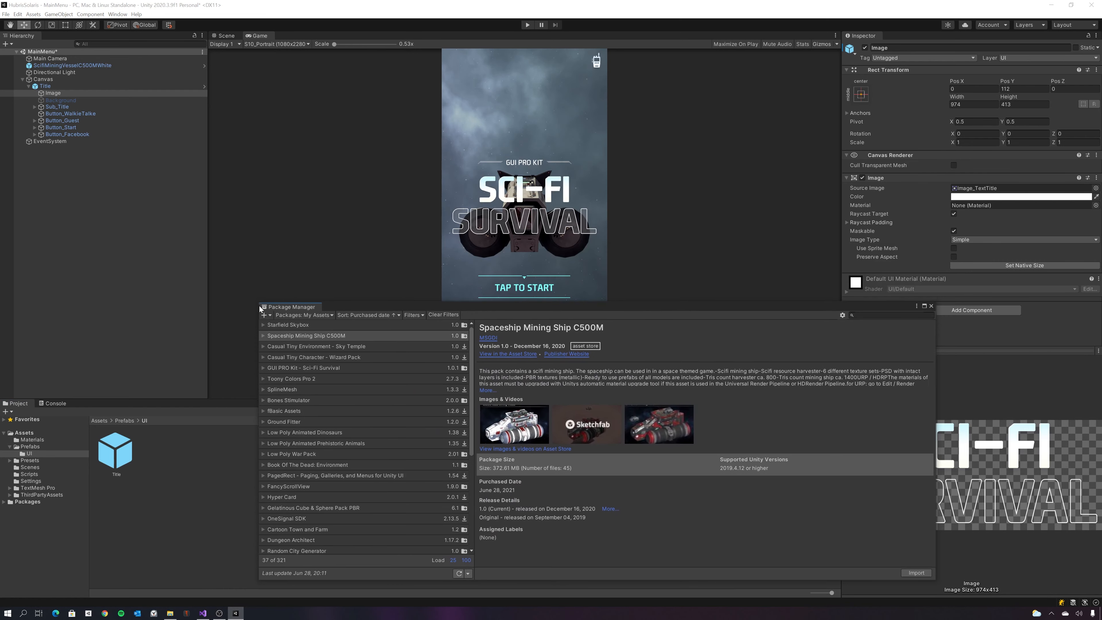
- Search My Assets in the Package Manager for particles, then close the Package Manager
click(887, 322)
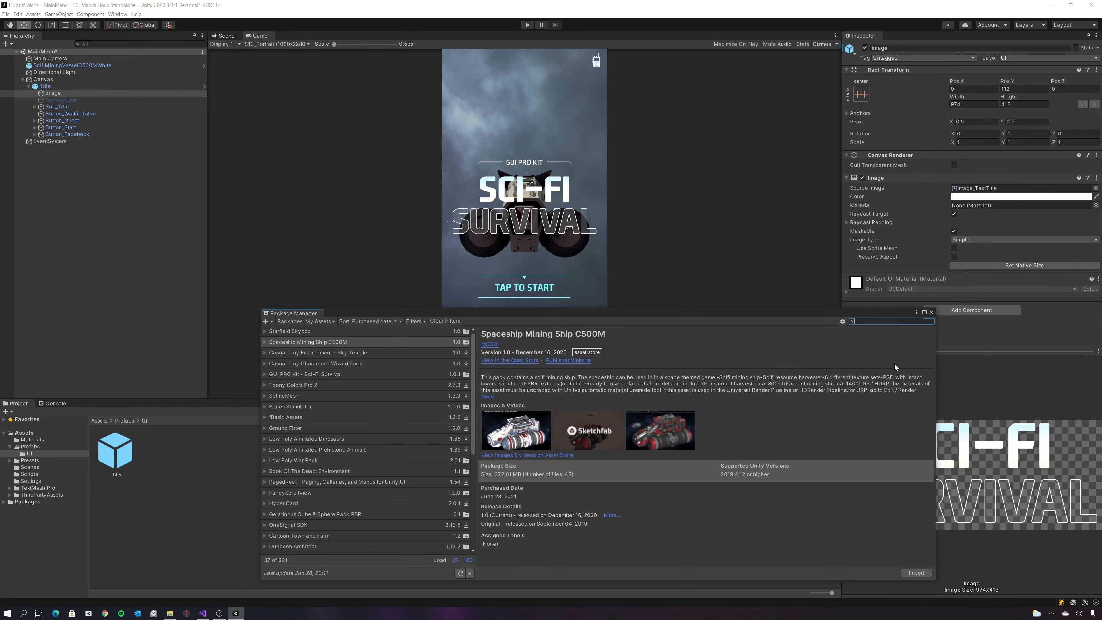
text(particle)
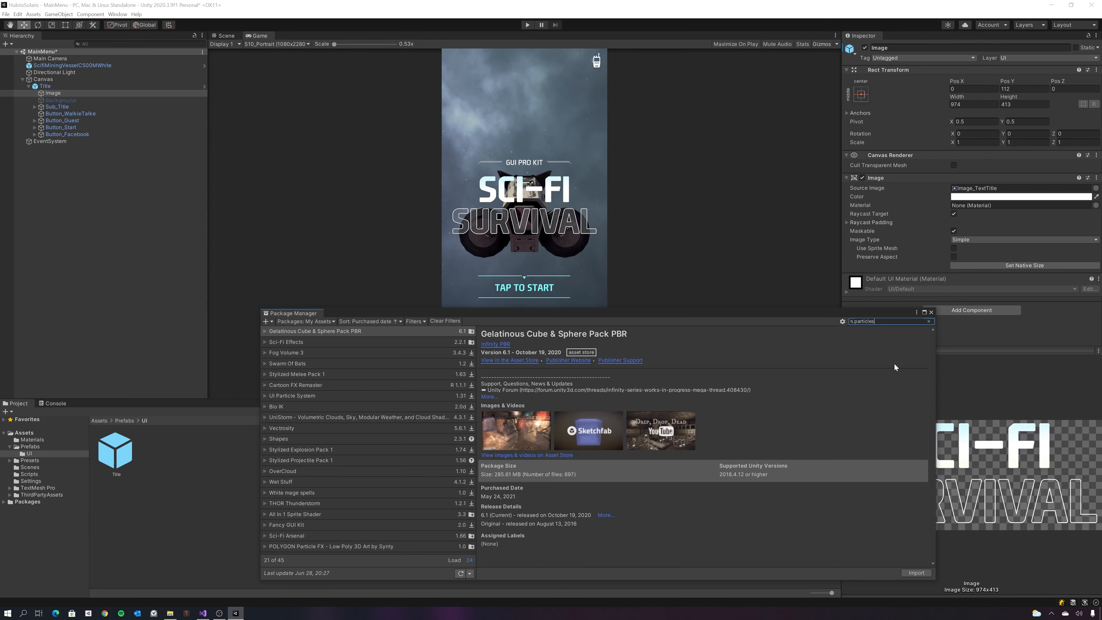
text(s)
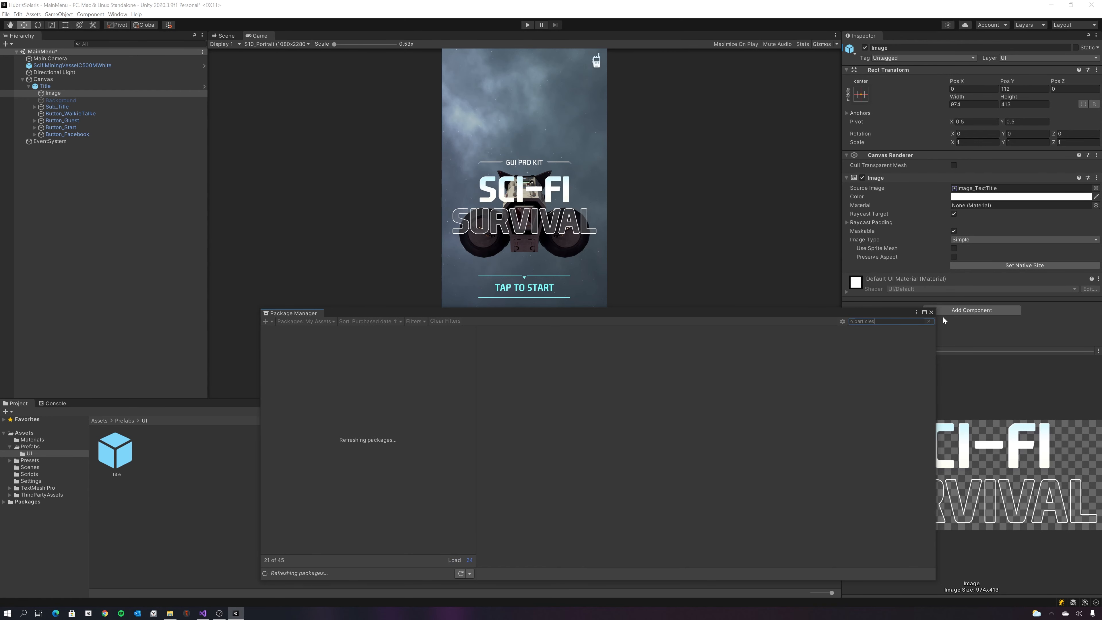
click(931, 312)
- Open the Nebula effect's Prefabs folder within the FORGE3D Sci-Fi Effects assets in ThirdPartyAssets
click(41, 495)
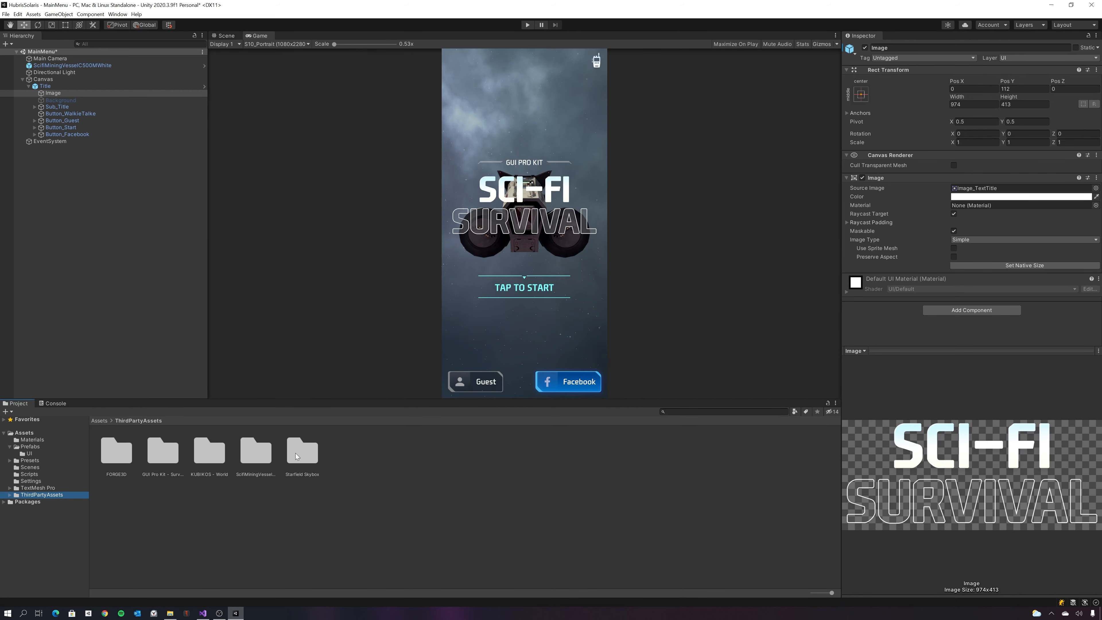
double_click(165, 453)
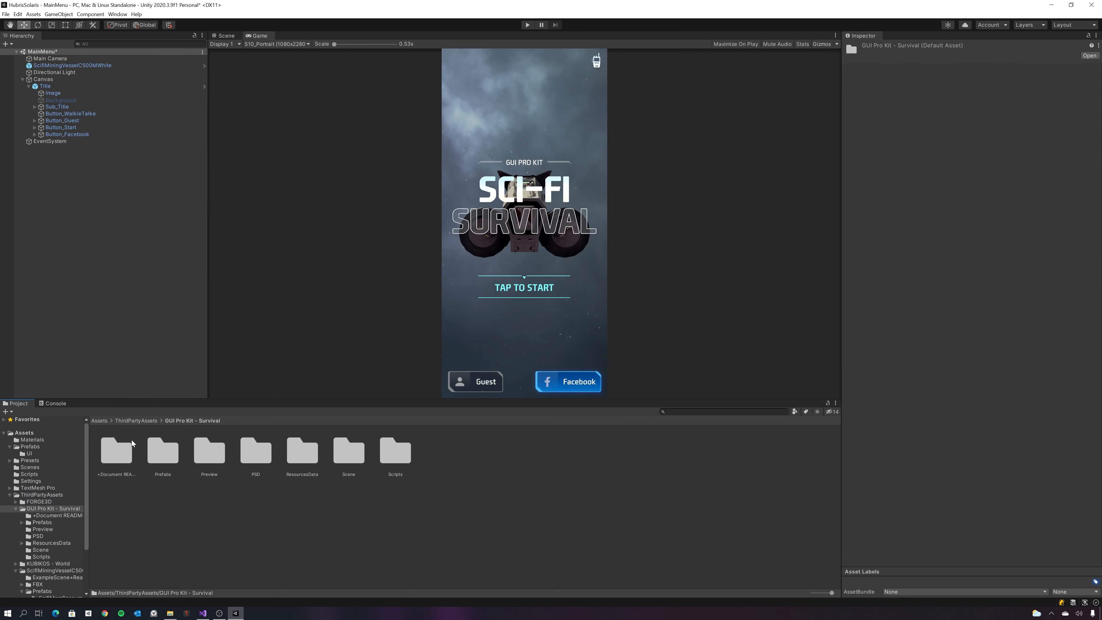
click(139, 422)
double_click(111, 452)
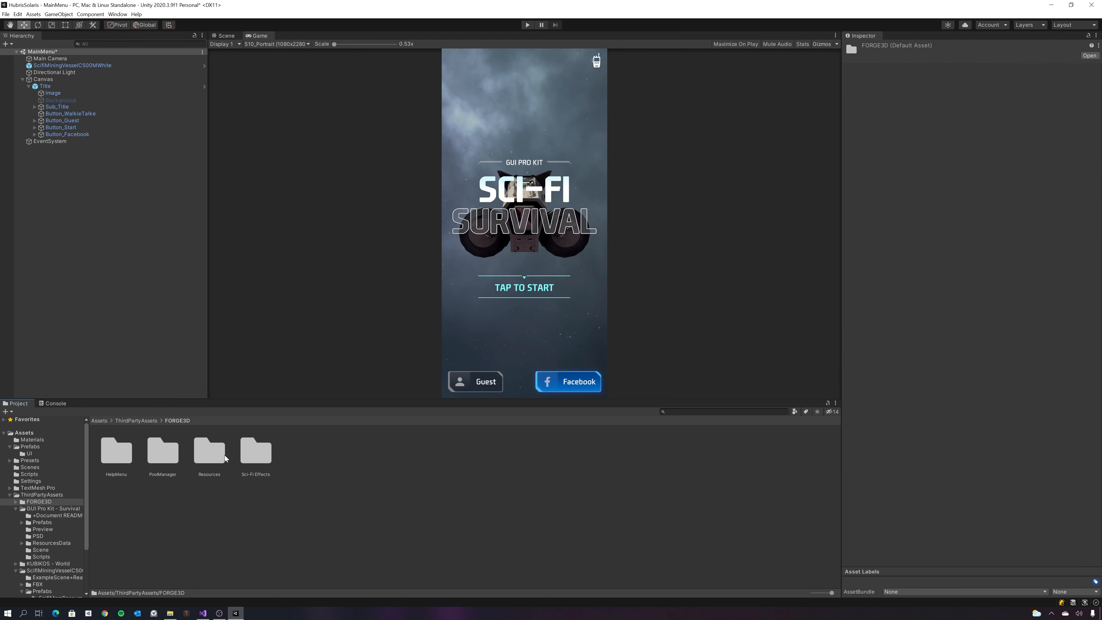
double_click(247, 452)
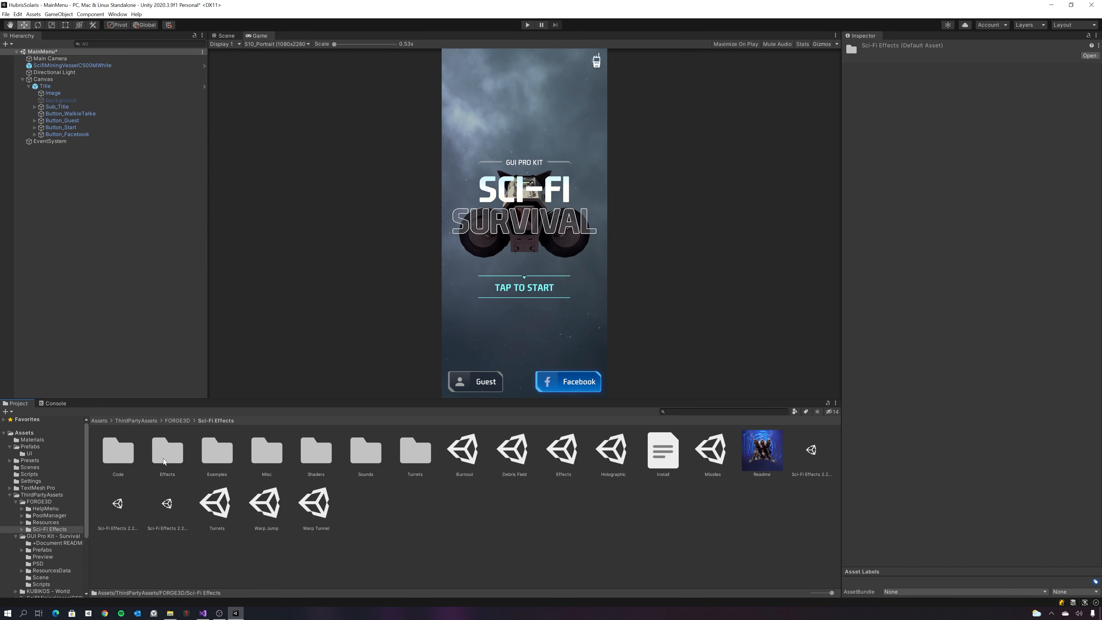
double_click(172, 455)
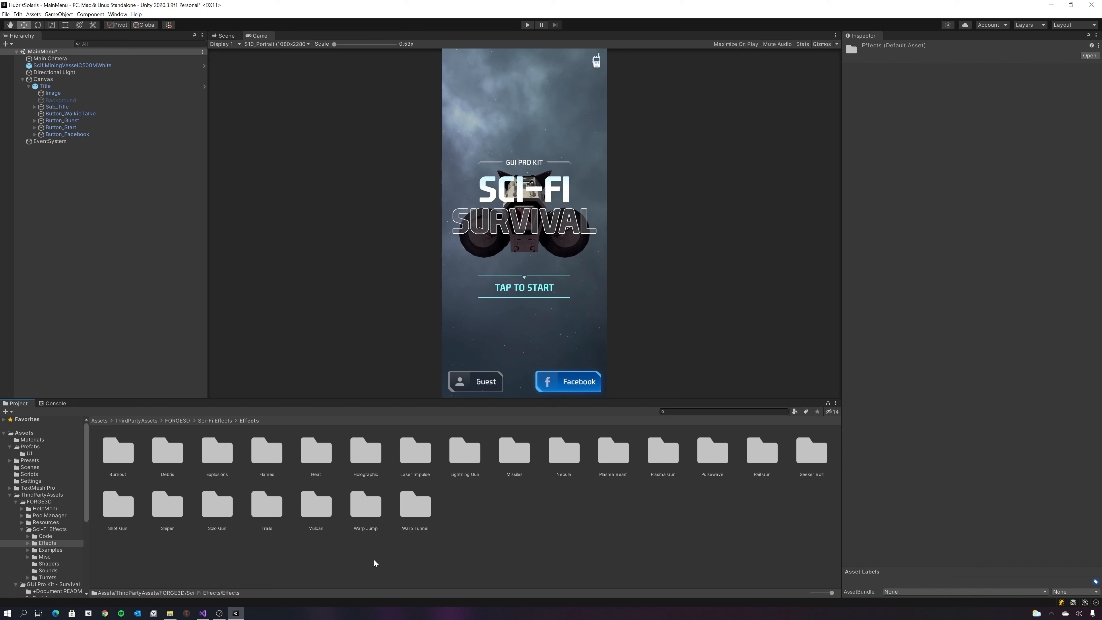
double_click(562, 453)
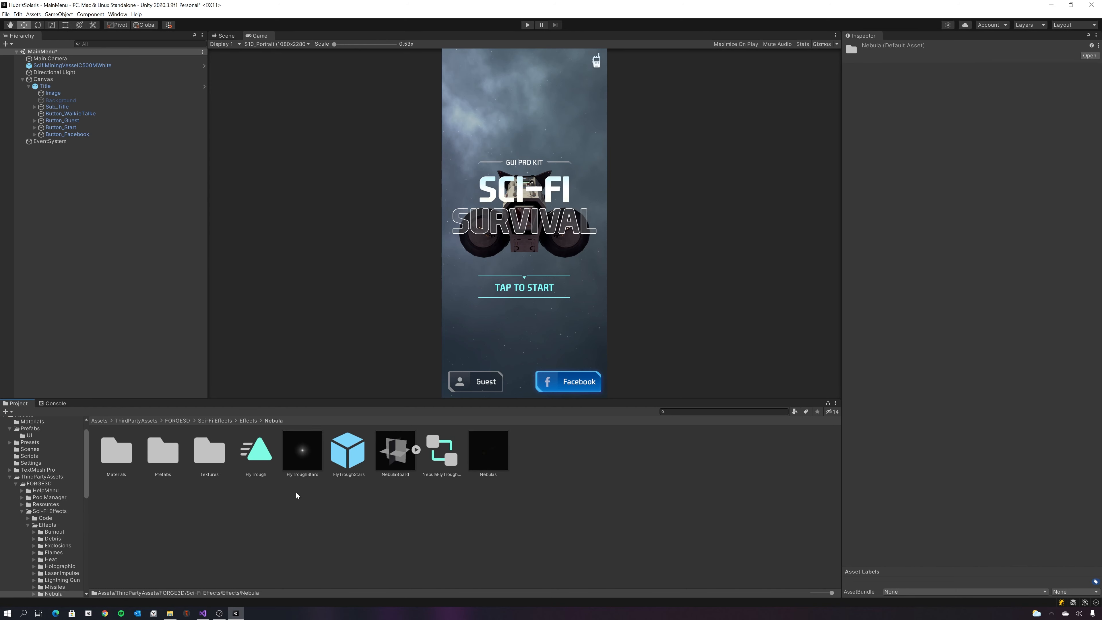
double_click(174, 454)
- Place Nebula_pink_001 in the scene behind the vessel at about X 2.31, Y -0.88, Z -3.37 and test it in Play mode
drag(181, 472, 229, 35)
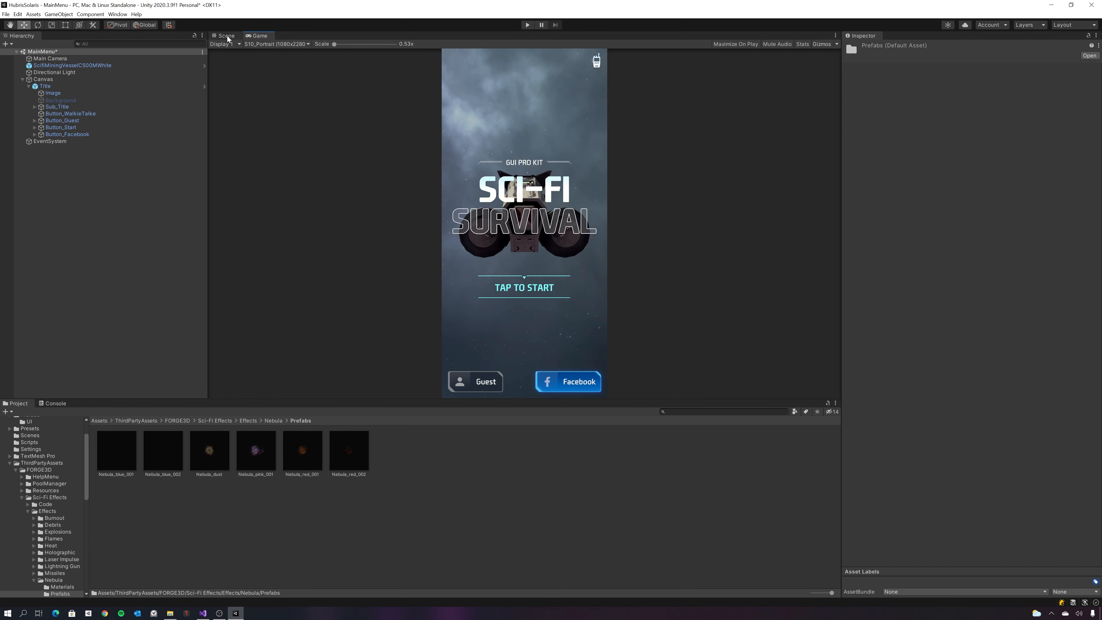
click(227, 36)
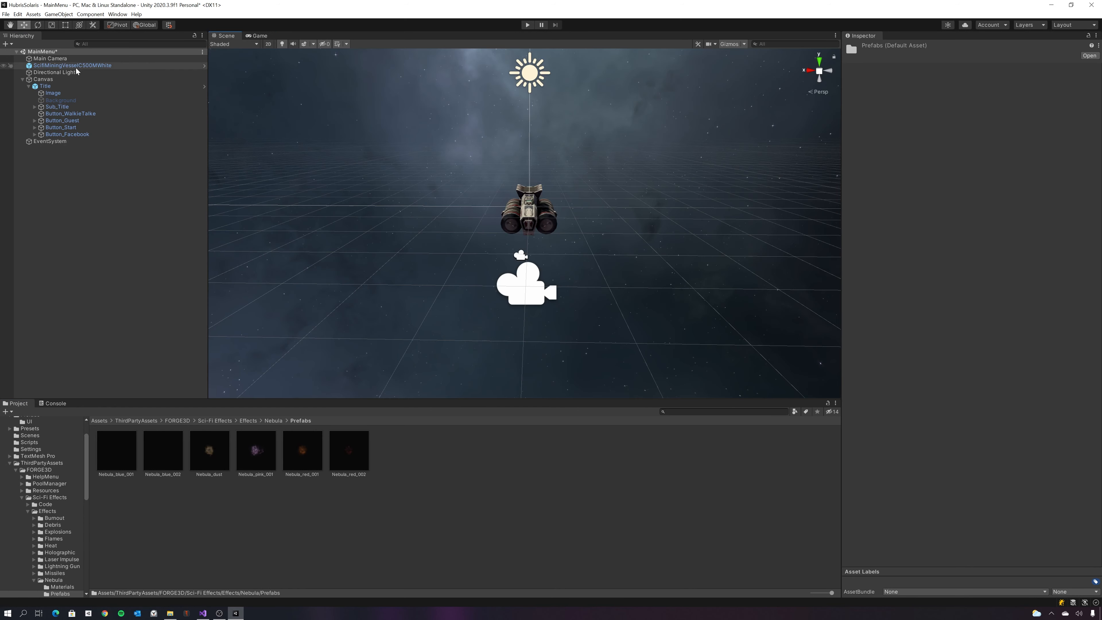
scroll(668, 245, down, 5)
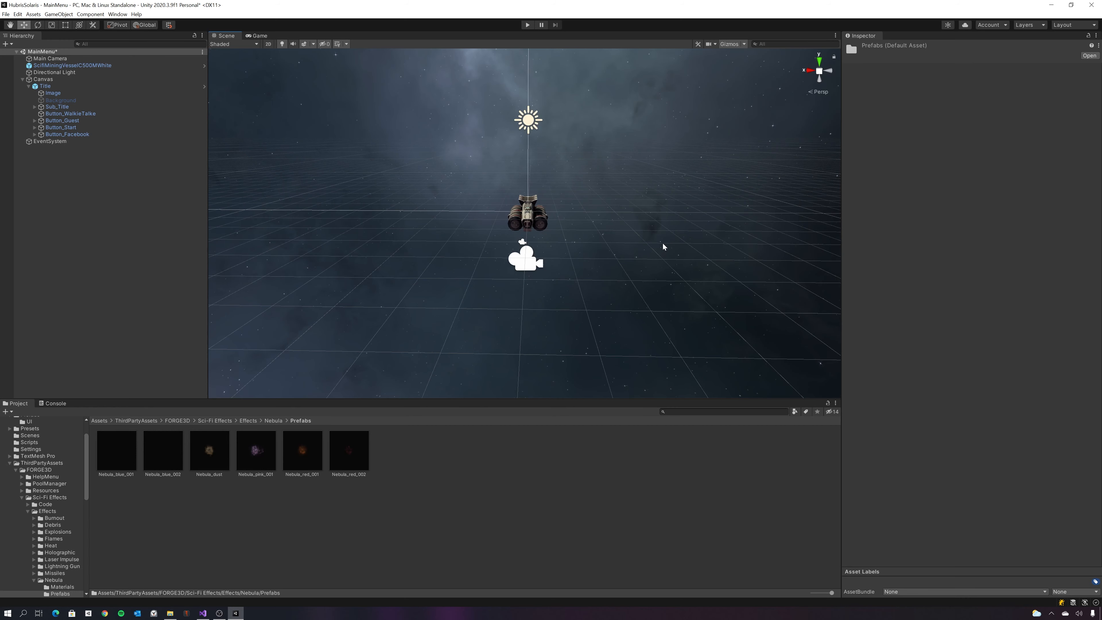
scroll(607, 235, up, 10)
scroll(577, 228, down, 4)
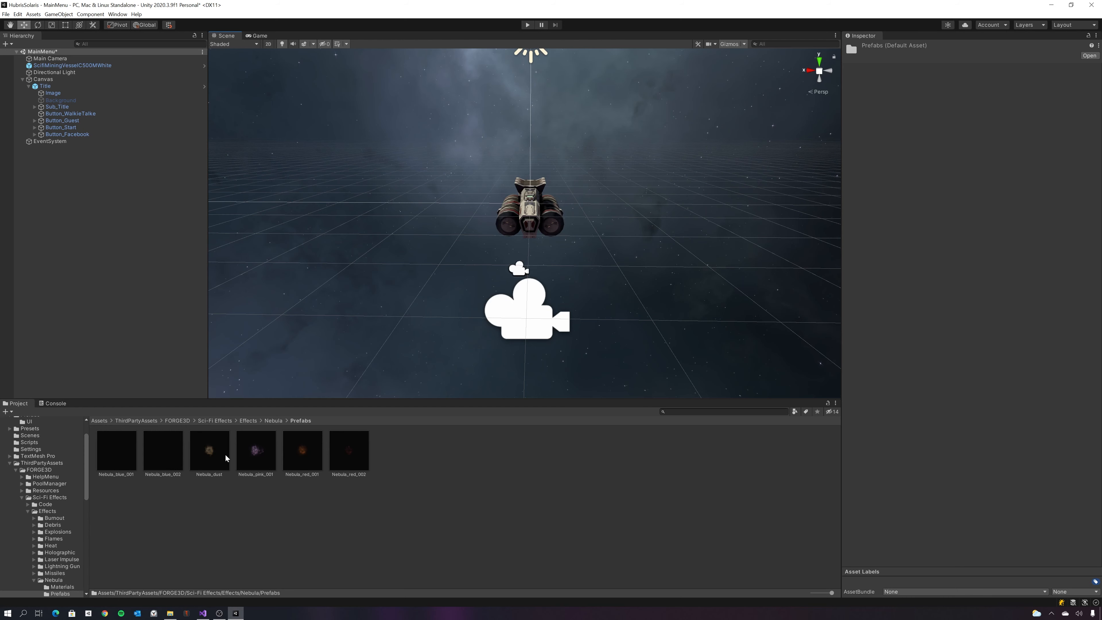
drag(256, 451, 461, 202)
click(527, 25)
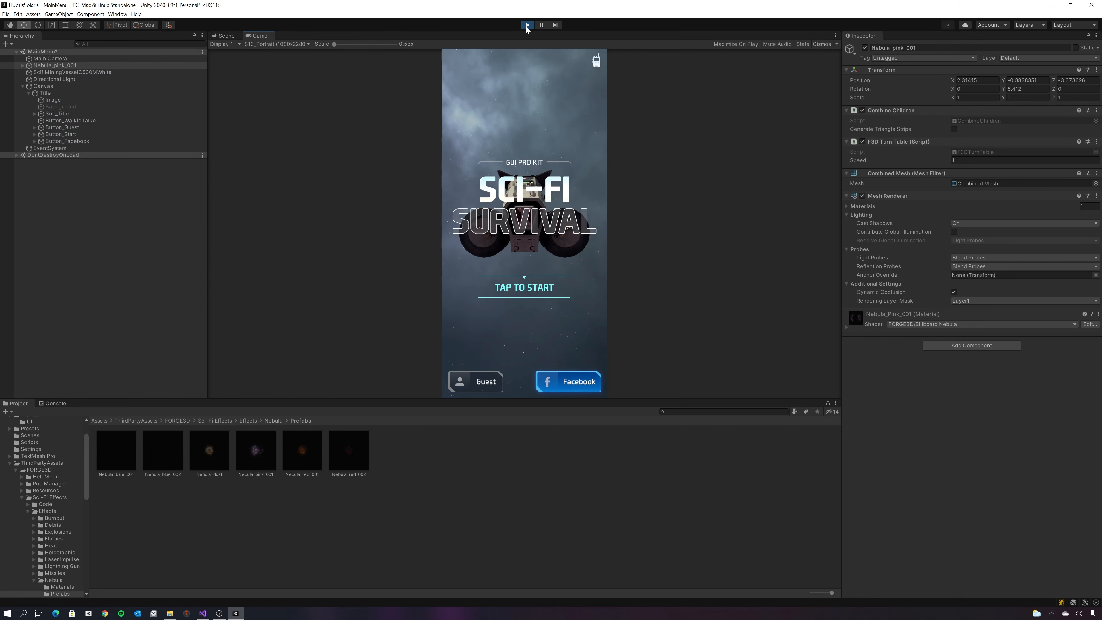
click(527, 25)
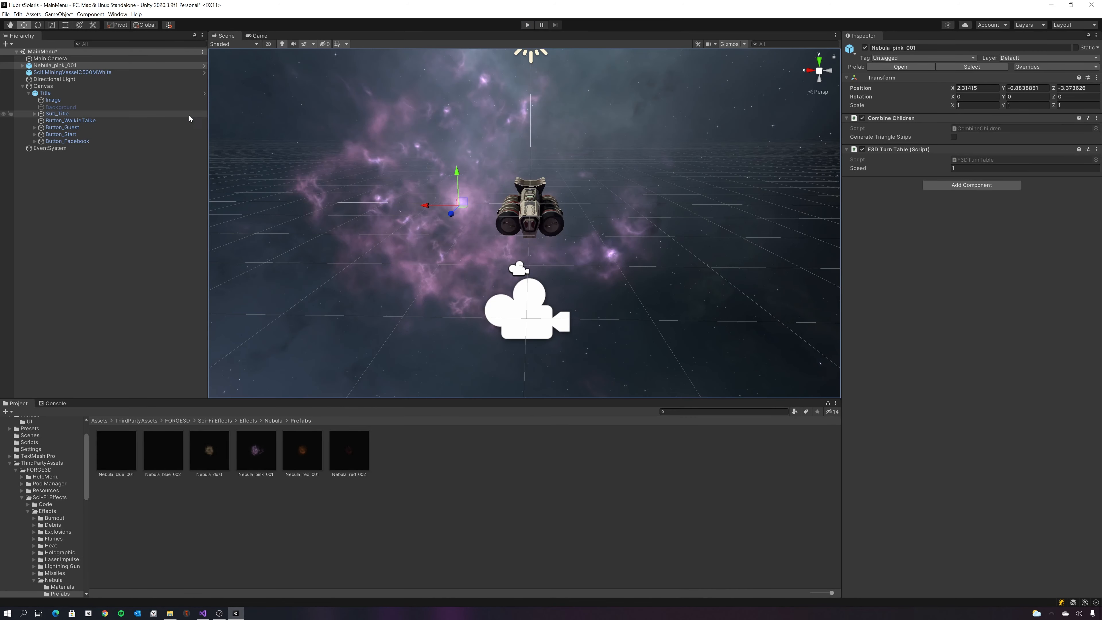
- Set the position of Nebula_pink_001 to X 0, Y 0, Z 0 and test it in Play mode
click(69, 68)
click(972, 88)
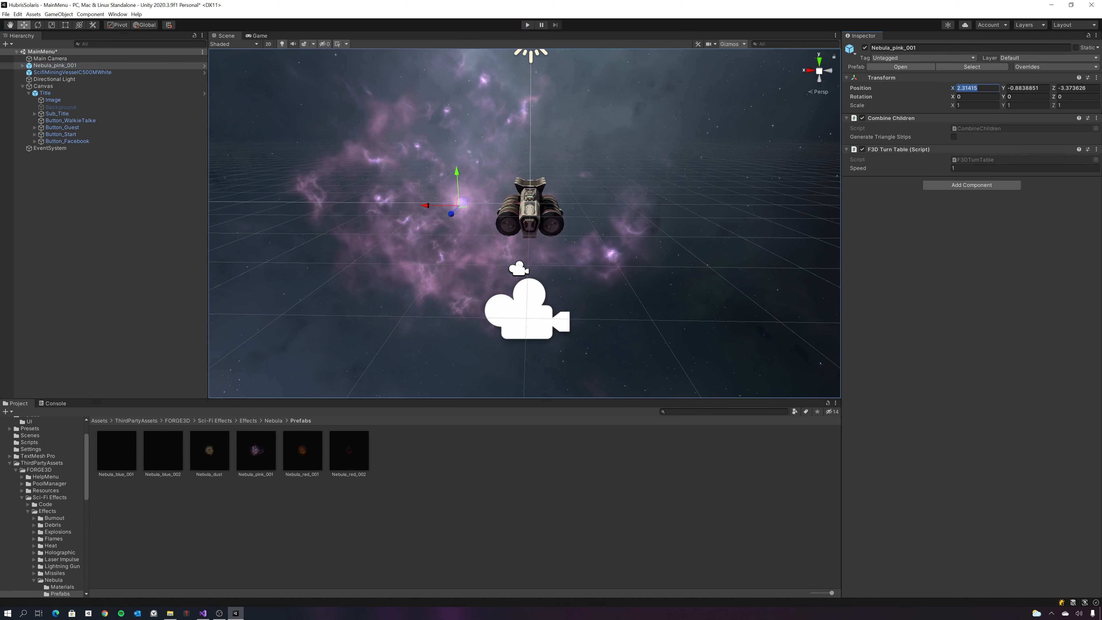
text(0)
key(Tab)
text(0)
key(Tab)
text(0)
click(526, 25)
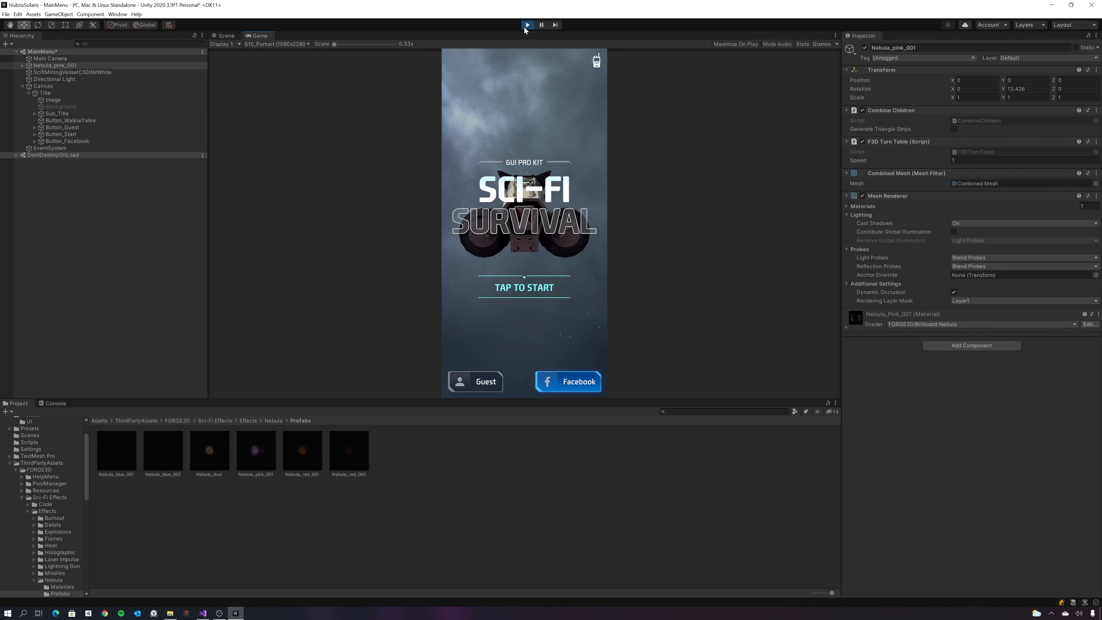
click(526, 25)
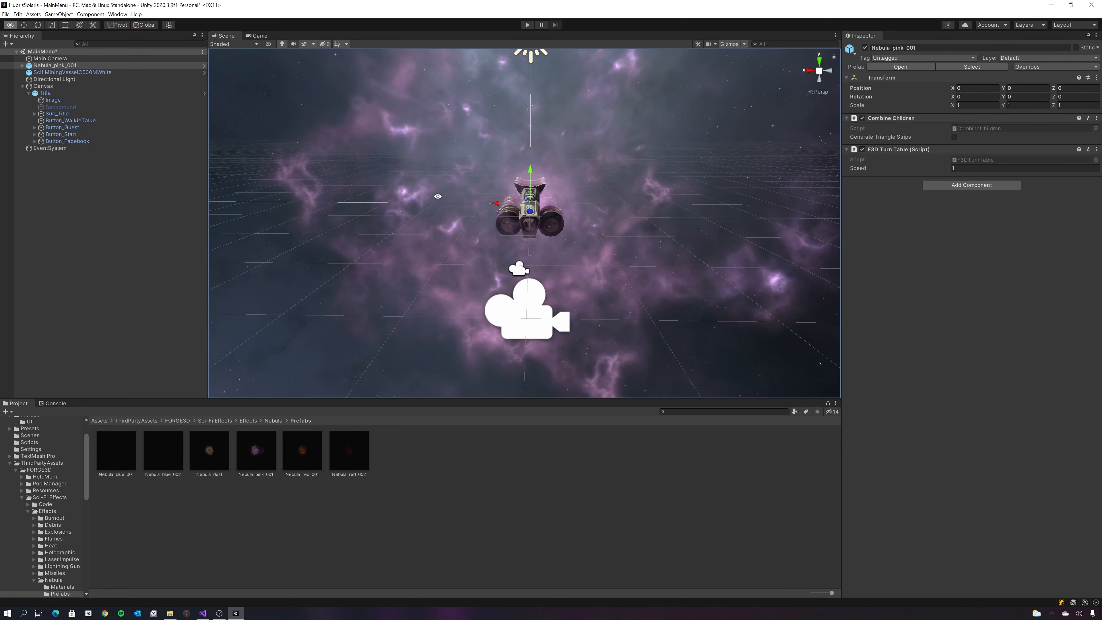
- Select the Main Camera and run Play mode to examine the nebula and camera frustum in the Scene view
alt+drag(438, 196, 491, 221)
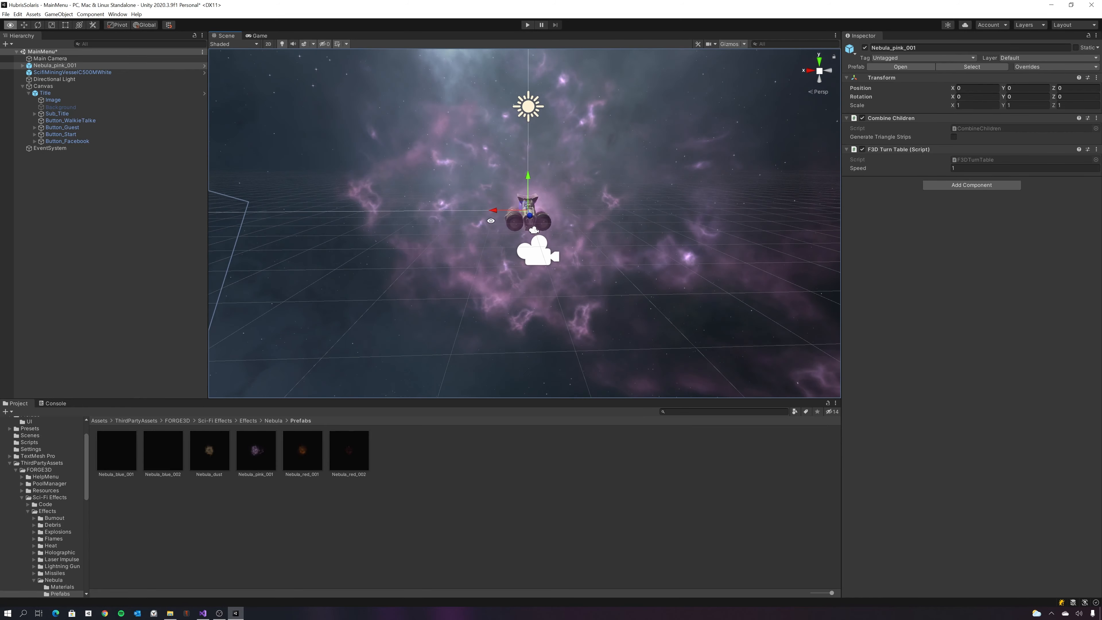
scroll(491, 221, down, 3)
click(50, 59)
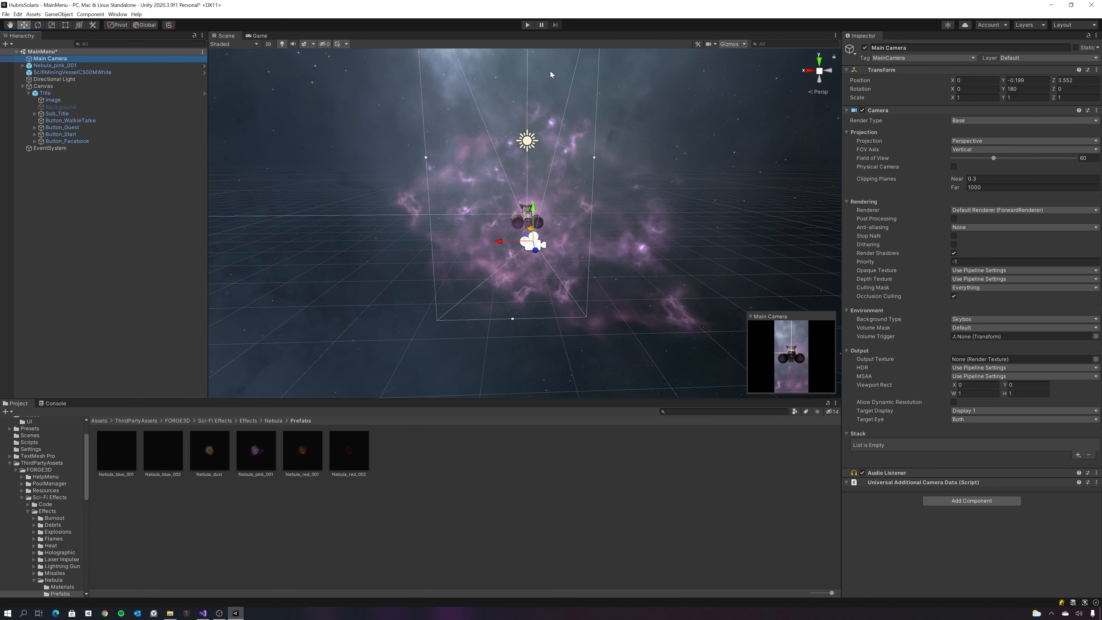
click(526, 25)
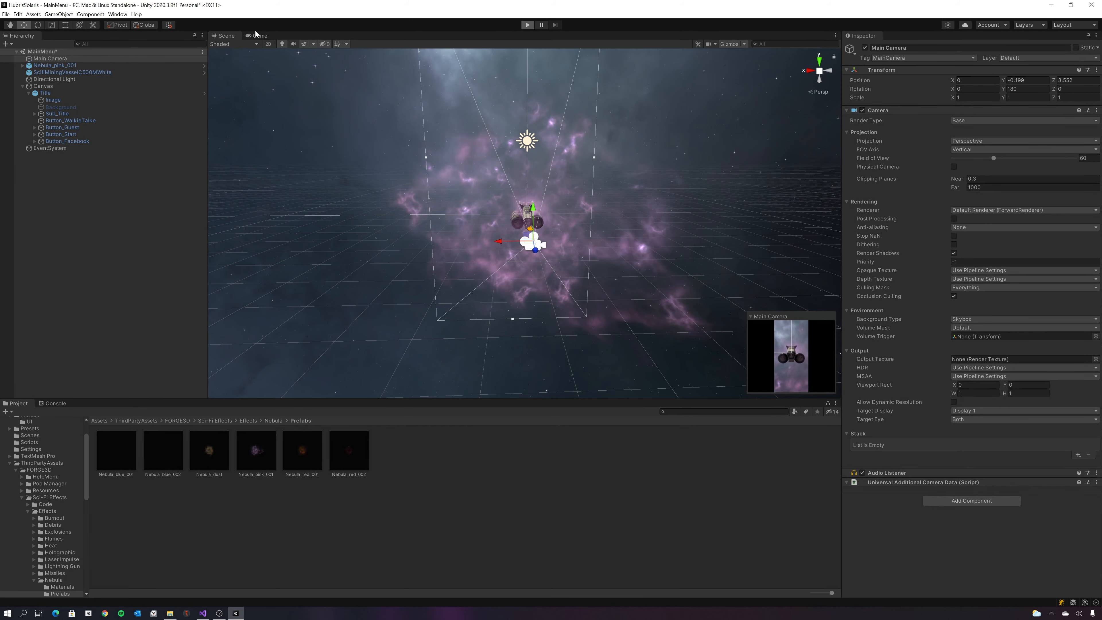
click(226, 36)
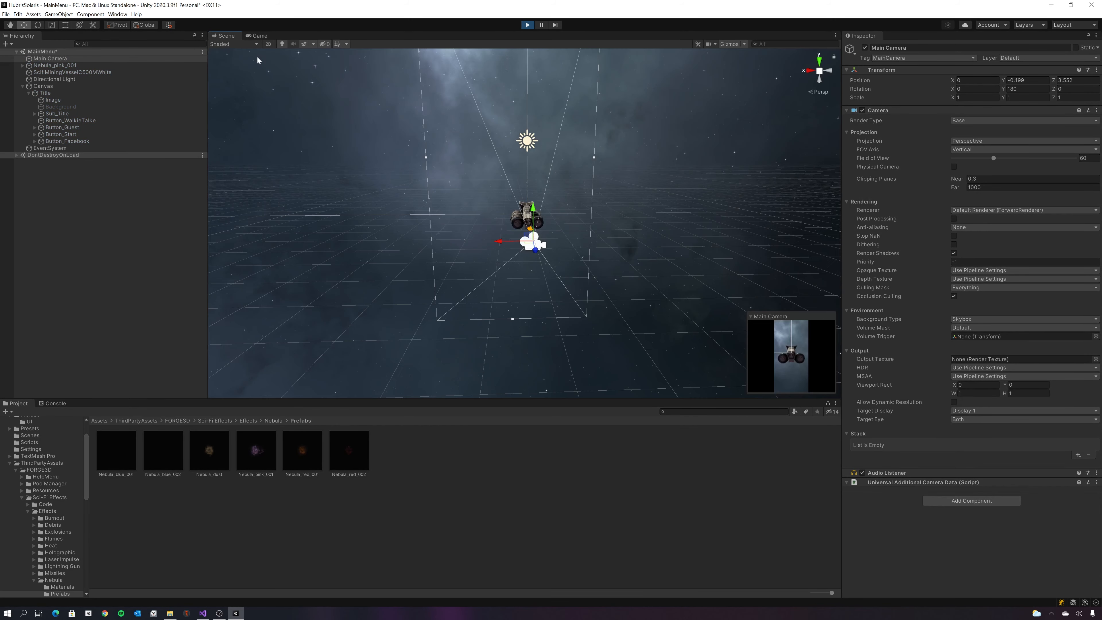
alt+drag(542, 243, 532, 208)
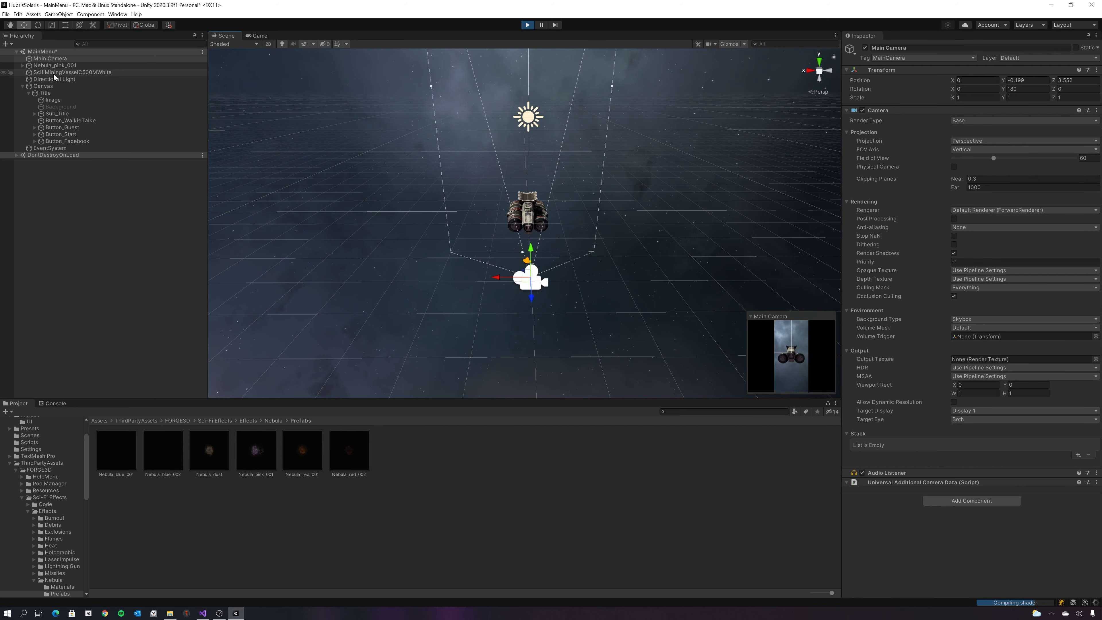
- Inspect the material settings of Nebula_pink_001 during Play mode and open the FORGE3D Sci-Fi Effects folder
click(44, 65)
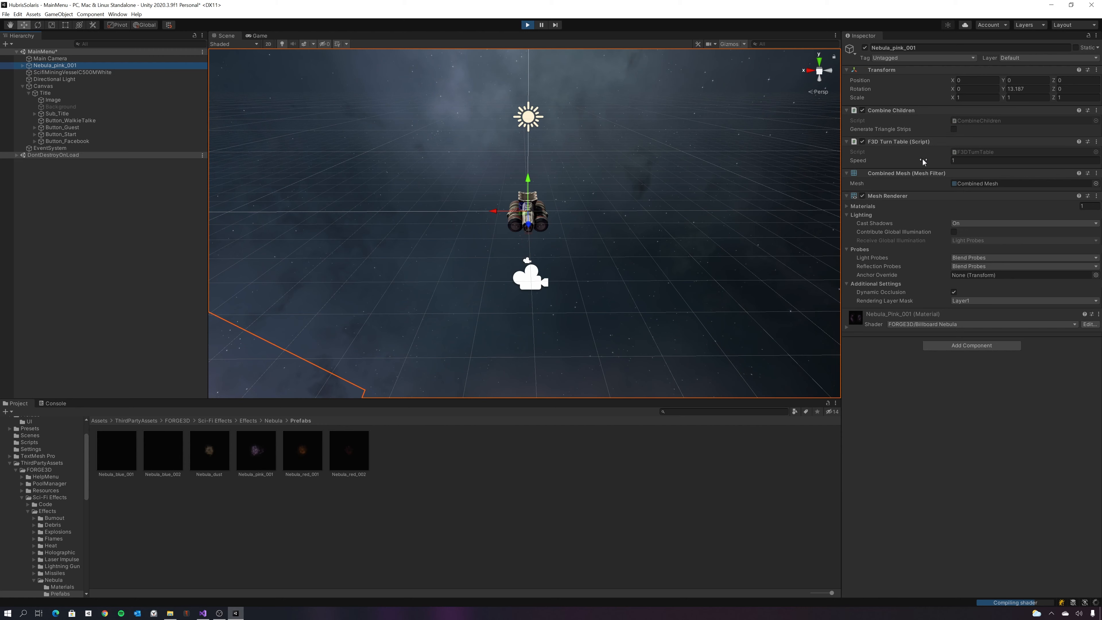
scroll(676, 197, down, 4)
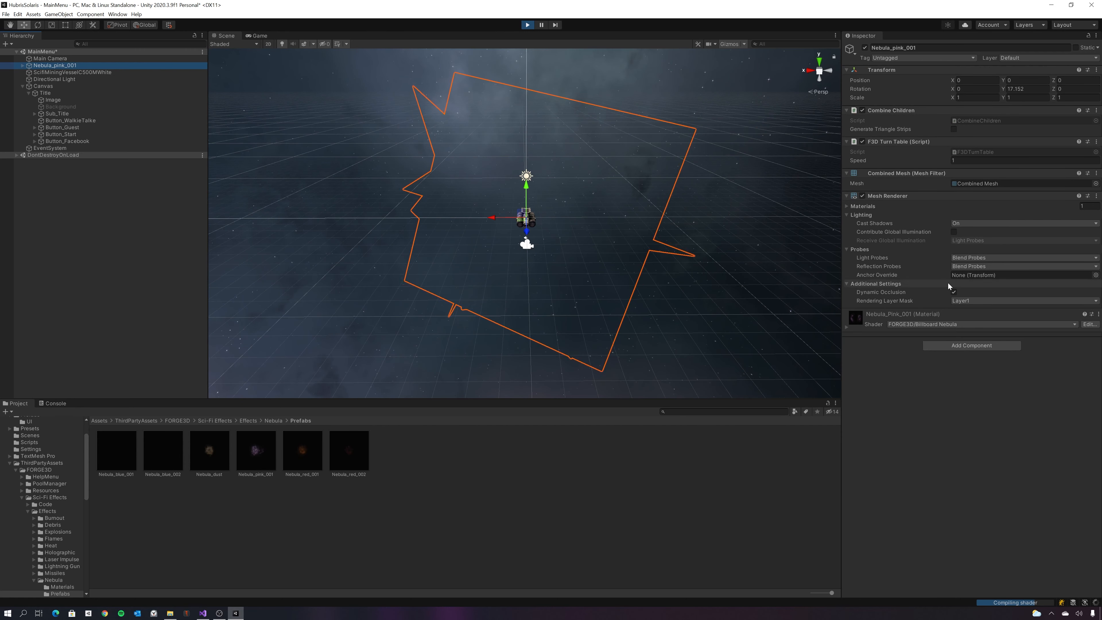
click(846, 326)
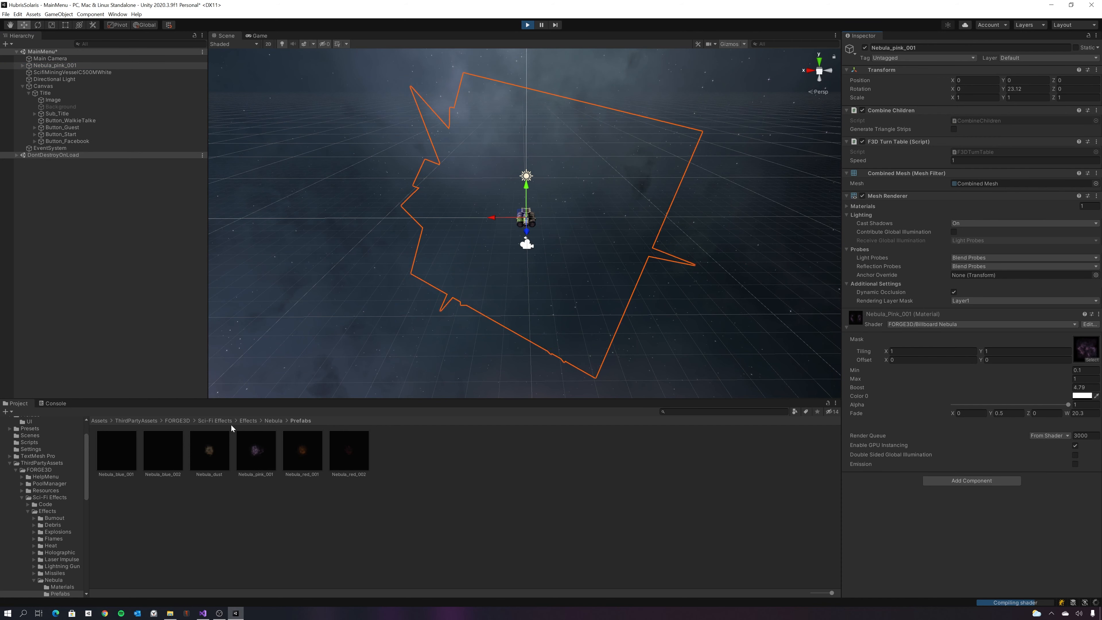
click(206, 420)
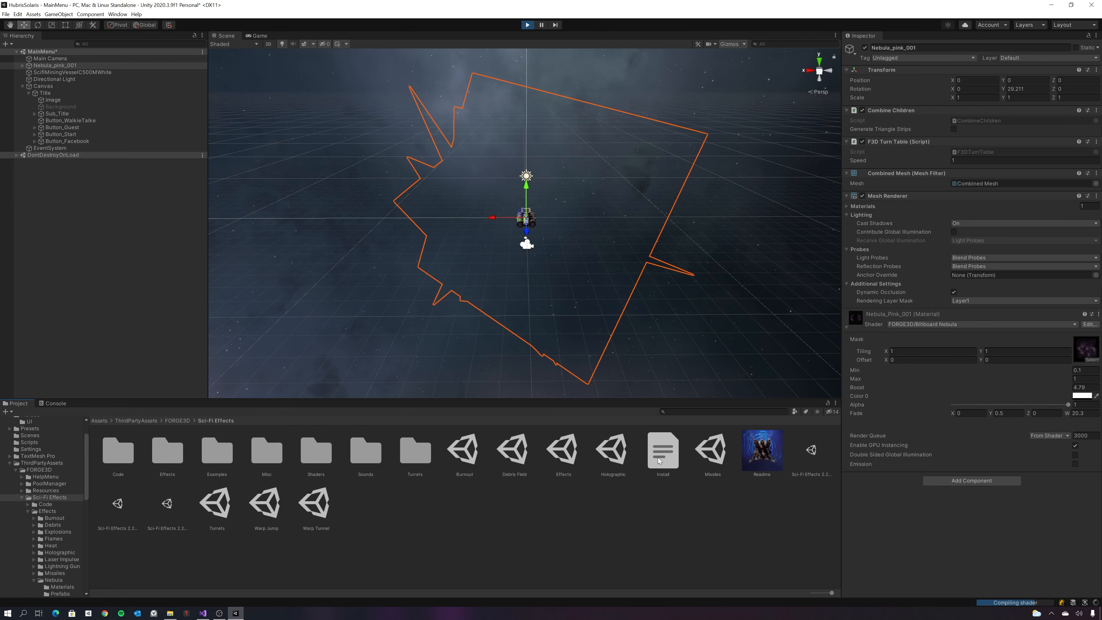
- Disable and re-enable Nebula_pink_001 during Play mode to compare the scene with and without it
key(alt)
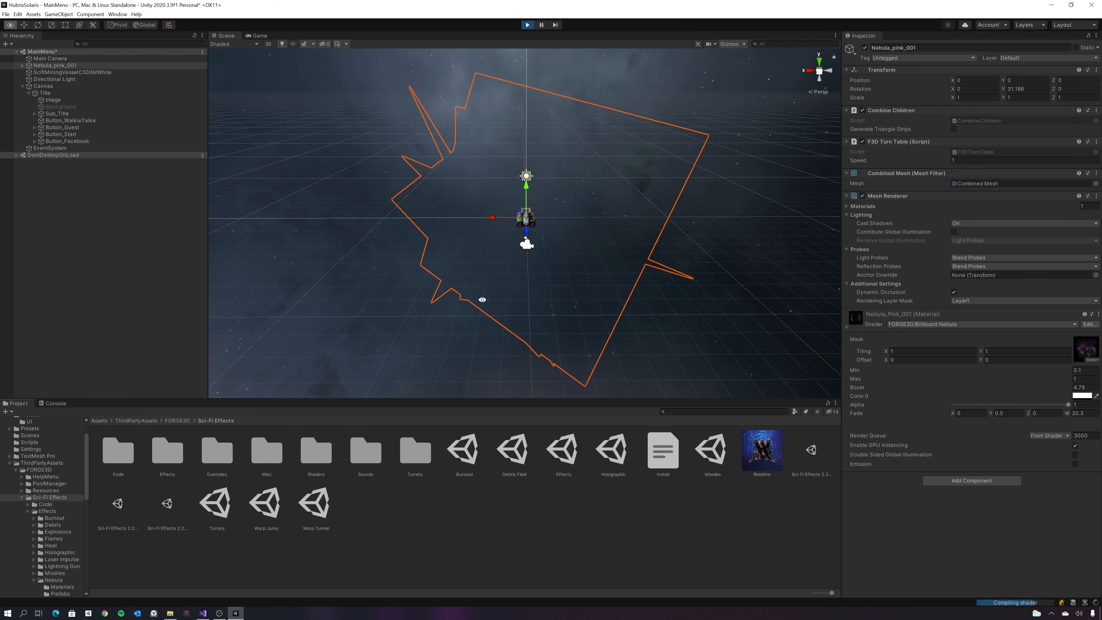
alt+drag(482, 300, 862, 266)
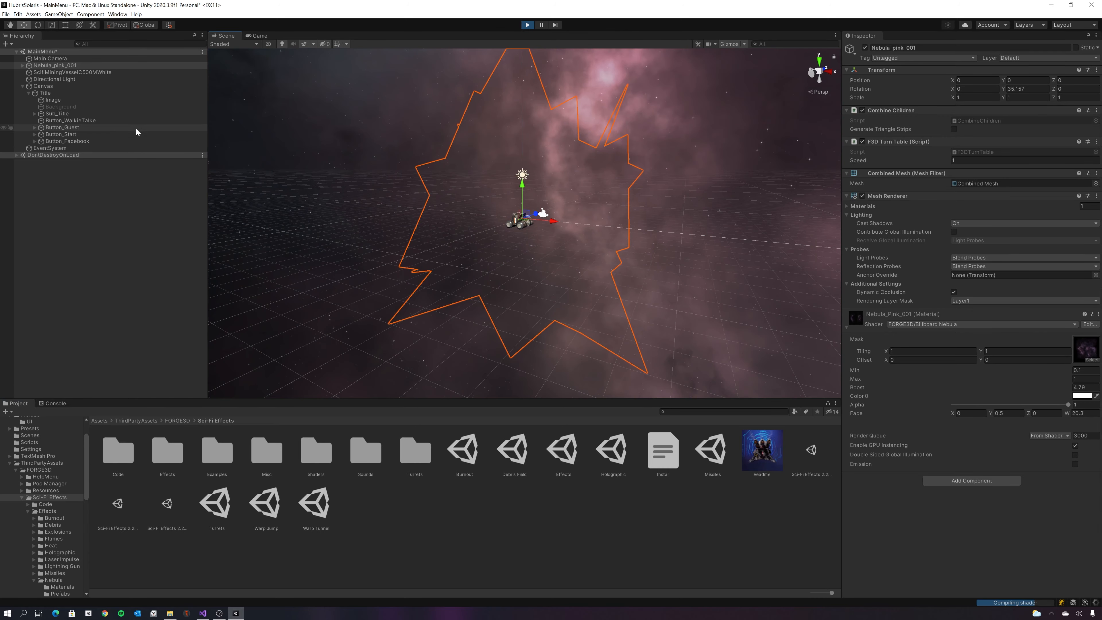
click(865, 47)
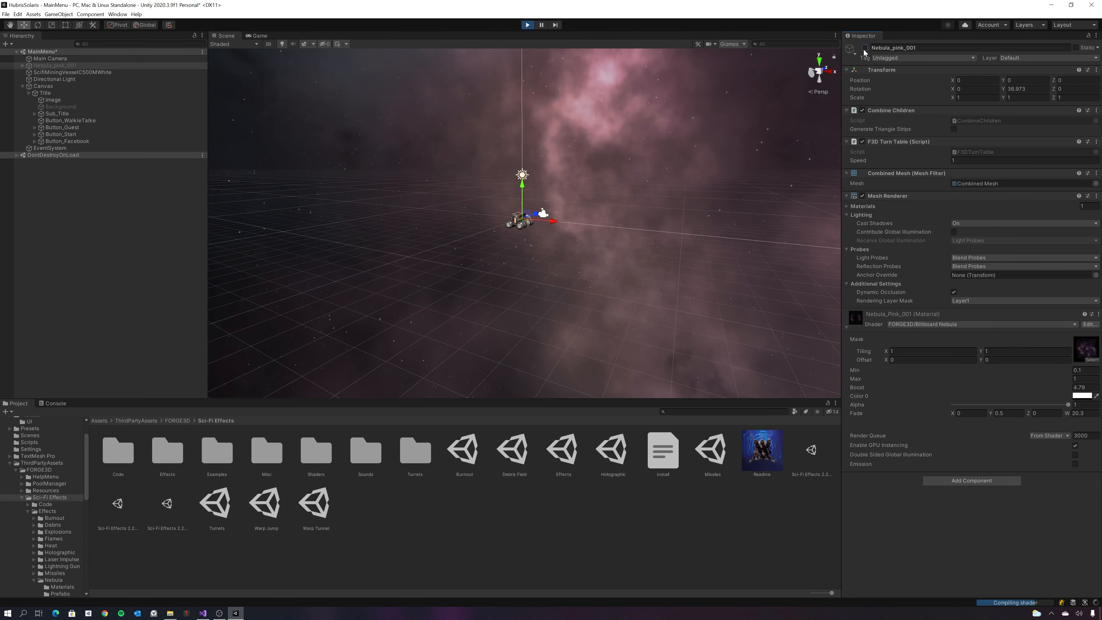
click(865, 47)
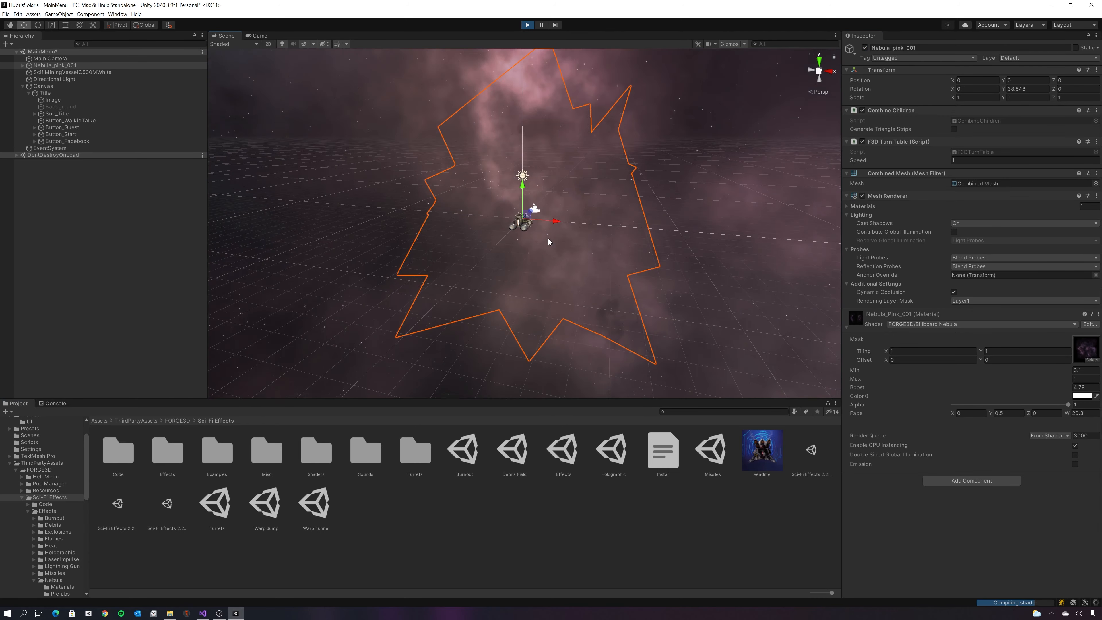
- Examine the vessel and its surroundings from several angles during Play mode, check the Game view, and stop Play mode
scroll(549, 242, down, 10)
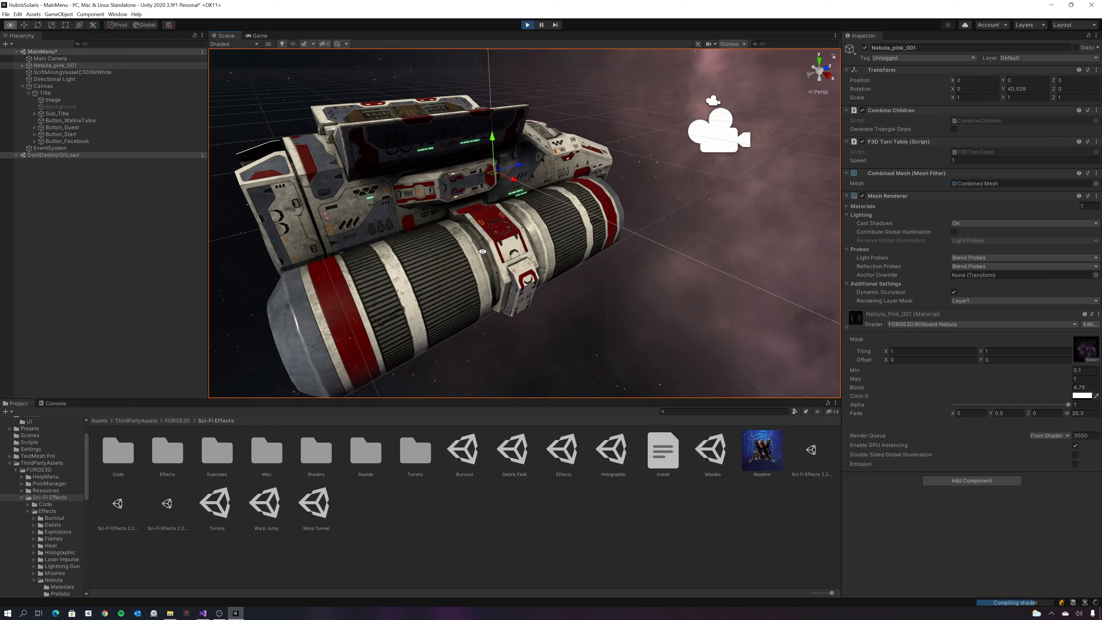
alt+drag(482, 252, 633, 185)
scroll(615, 195, down, 10)
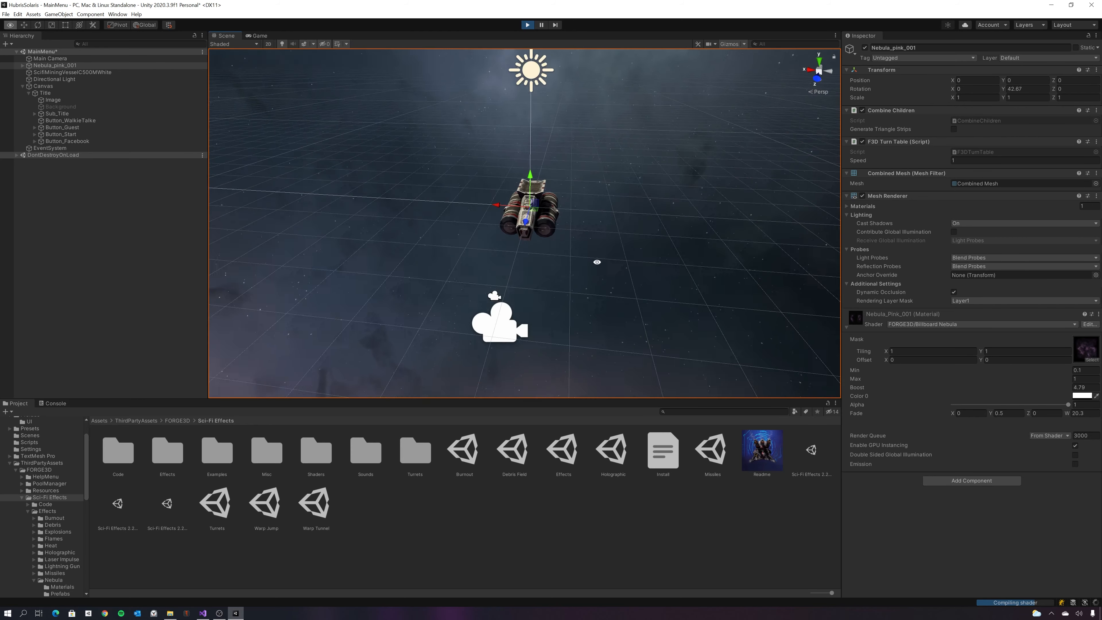
alt+drag(596, 262, 671, 307)
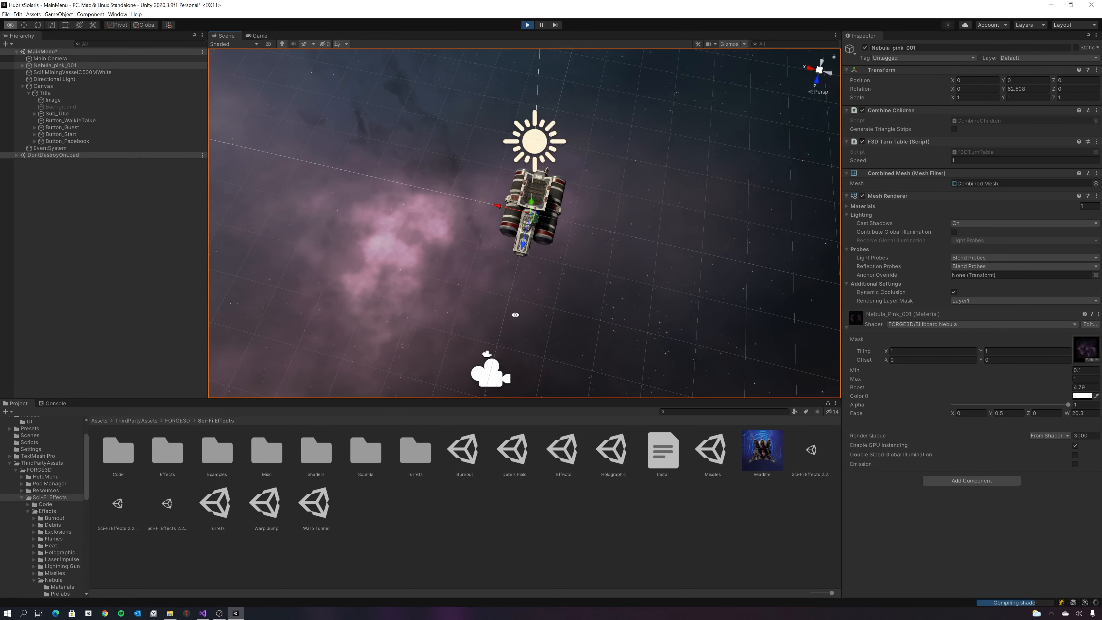
alt+drag(485, 212, 469, 184)
alt+right_drag(469, 184, 526, 236)
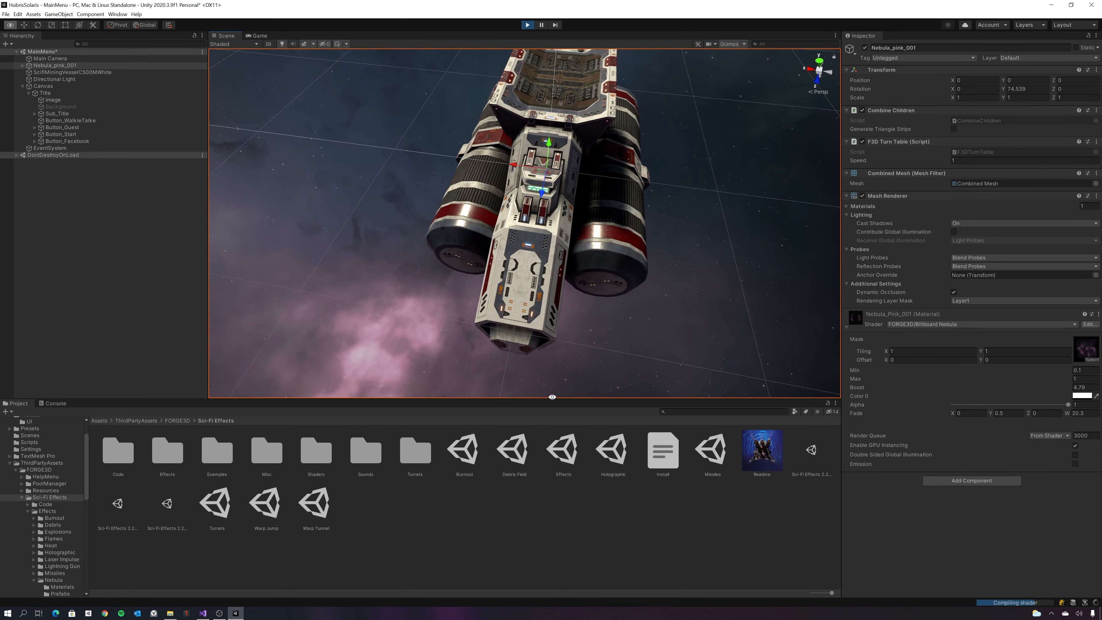
alt+drag(564, 208, 580, 123)
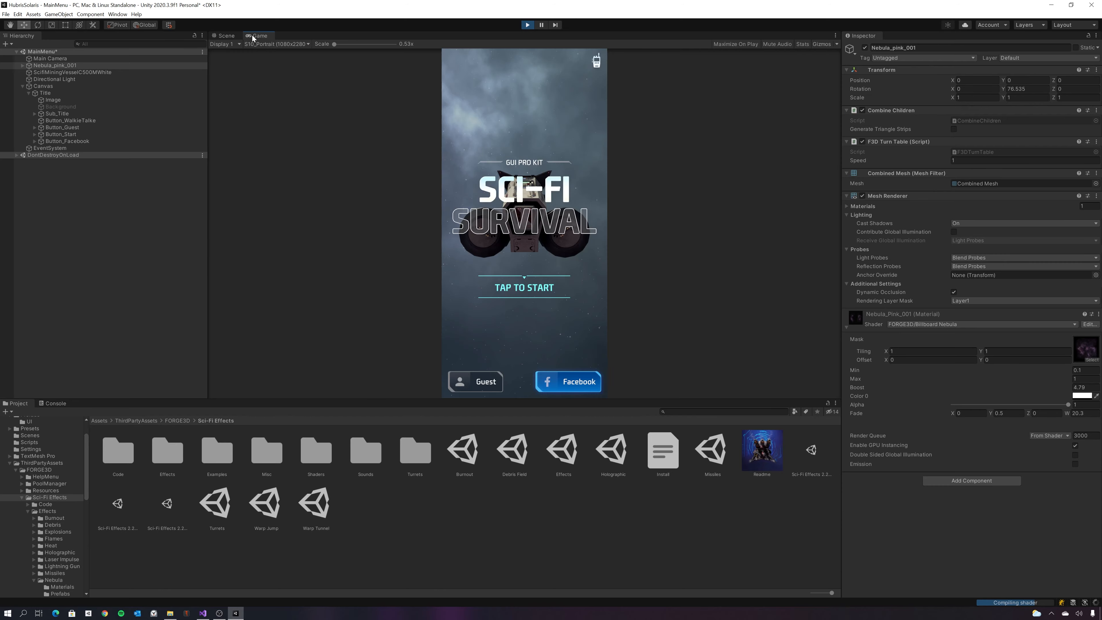
click(527, 25)
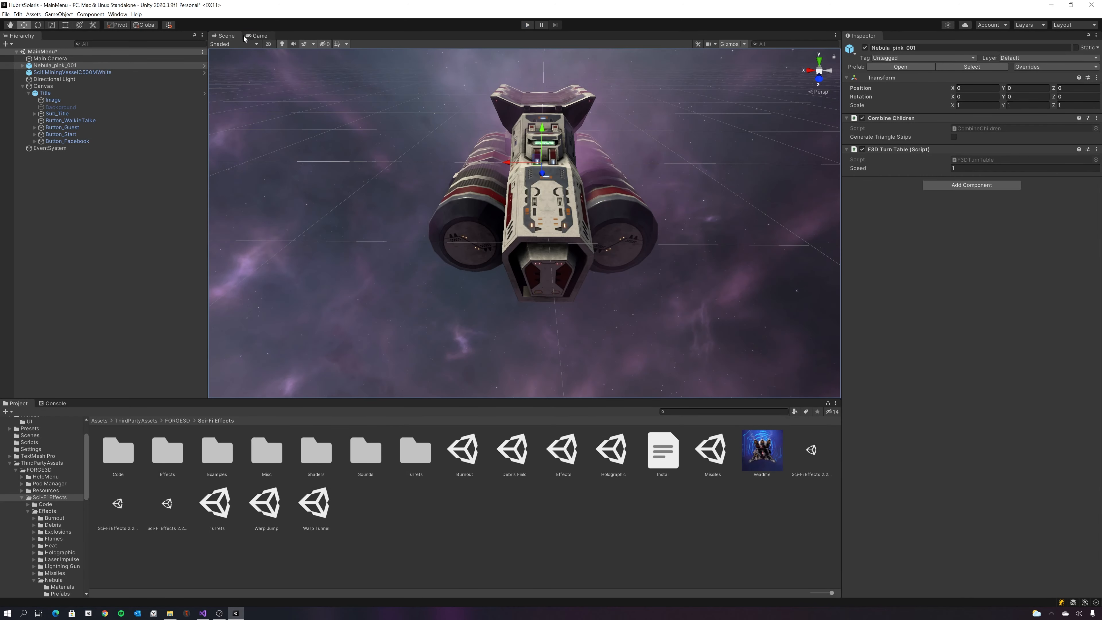
- Move Nebula_pink_001 along the X axis to about -0.453 and expand its child Quads in the hierarchy
alt+drag(356, 156, 406, 176)
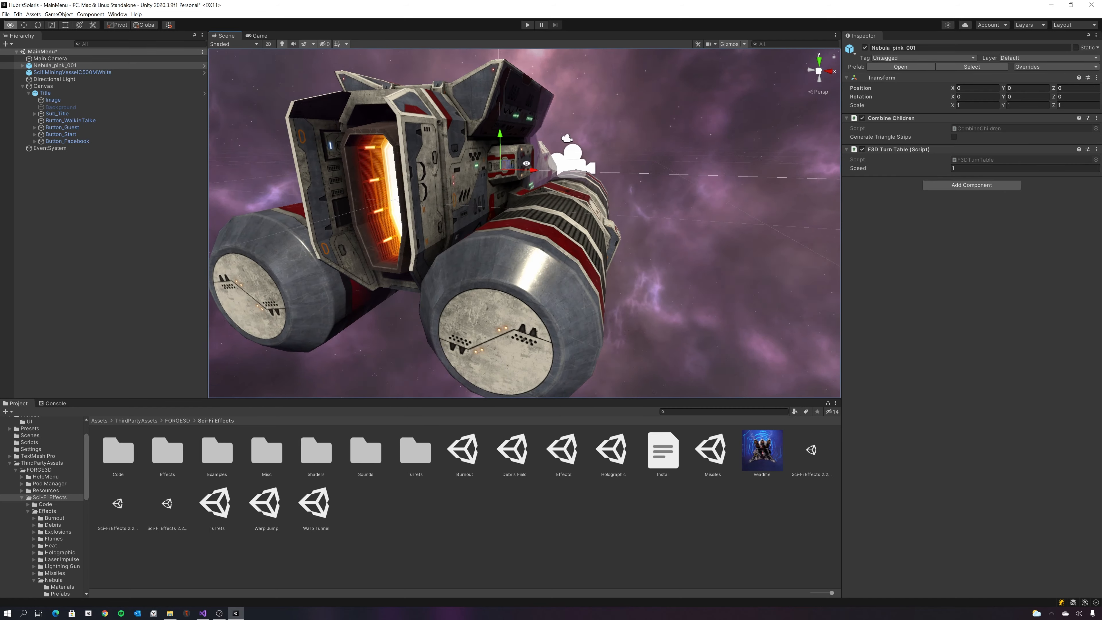
alt+drag(554, 160, 599, 160)
alt+drag(640, 163, 661, 167)
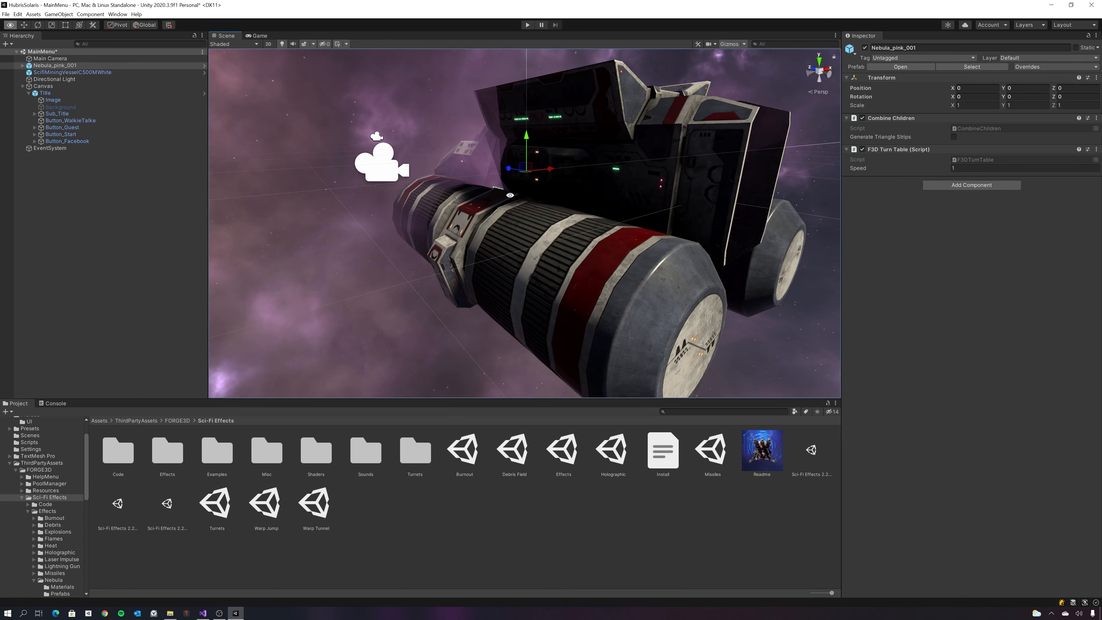
alt+drag(504, 195, 625, 232)
mouse_move(477, 226)
alt+mouse_down()
mouse_move(616, 243)
mouse_move(507, 216)
mouse_move(544, 204)
alt+mouse_up()
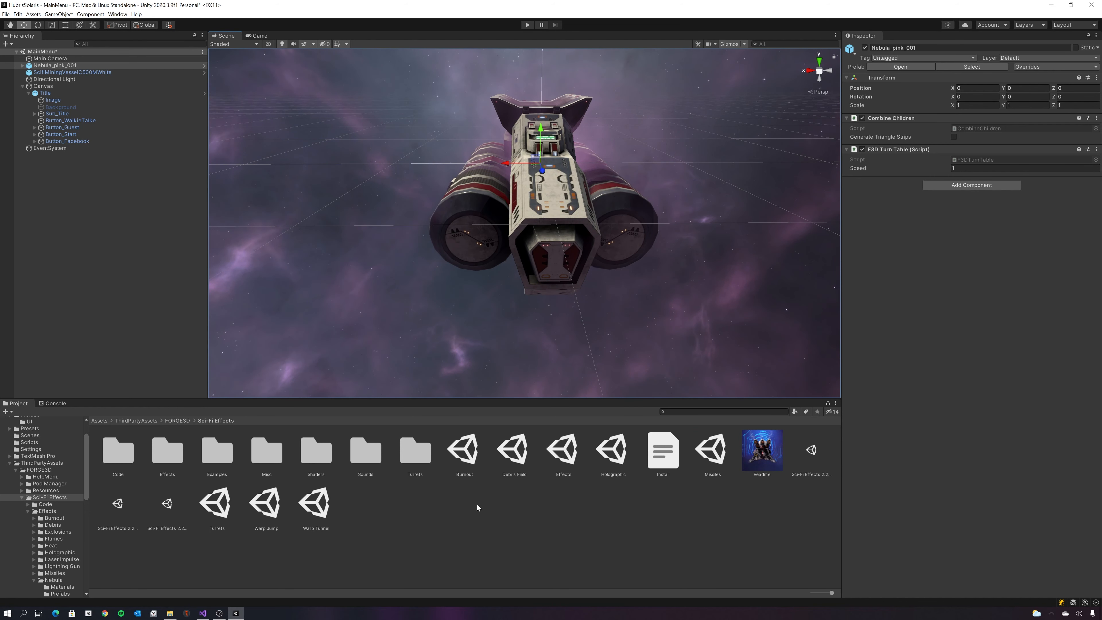
scroll(529, 326, down, 5)
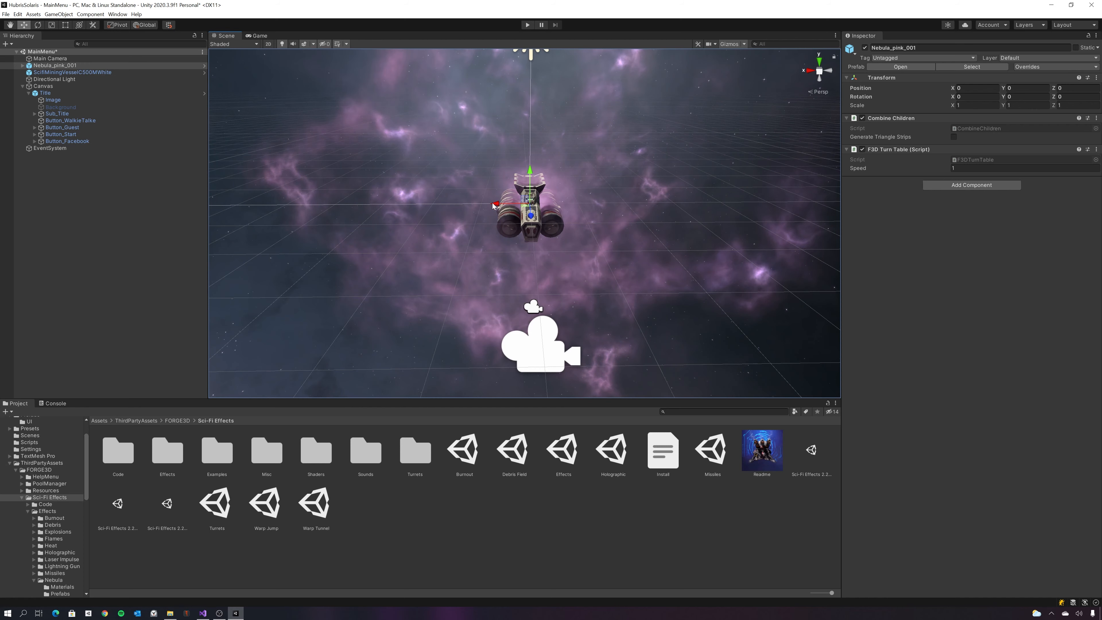
drag(493, 204, 515, 219)
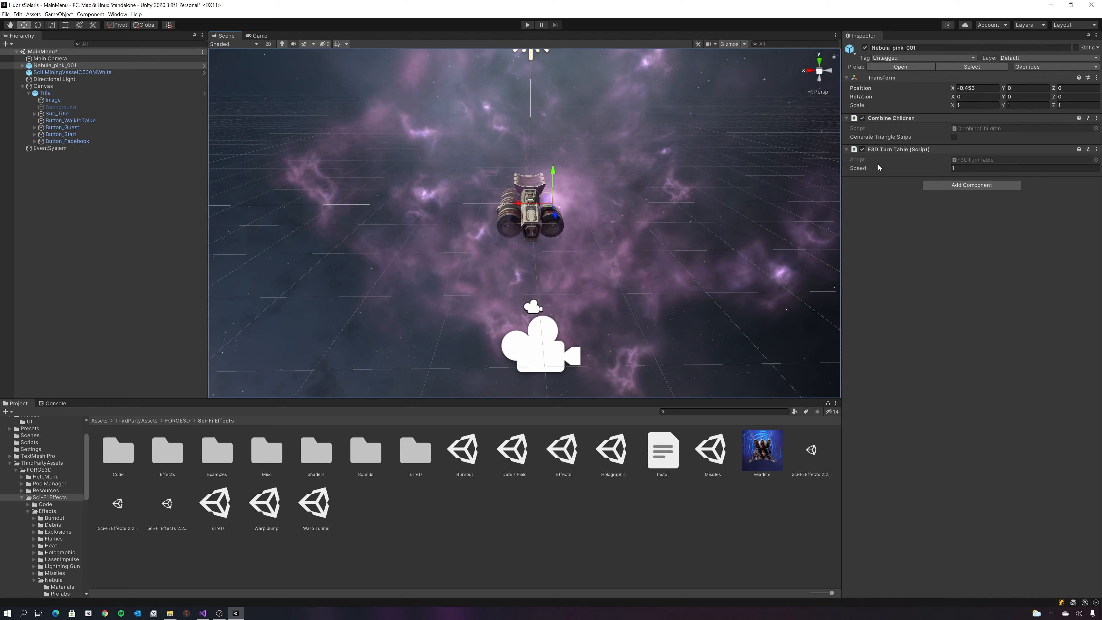
click(22, 65)
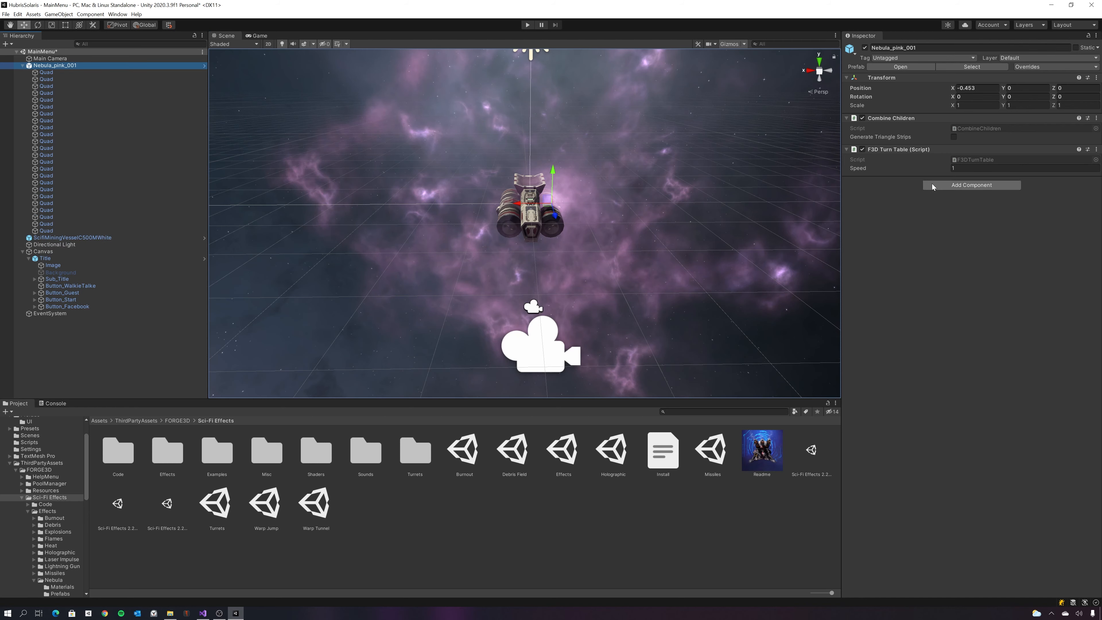
- Turn off Generate Triangle Strips on Nebula_pink_001's Combine Children component and run the game, checking the nebula in the Scene view
click(967, 168)
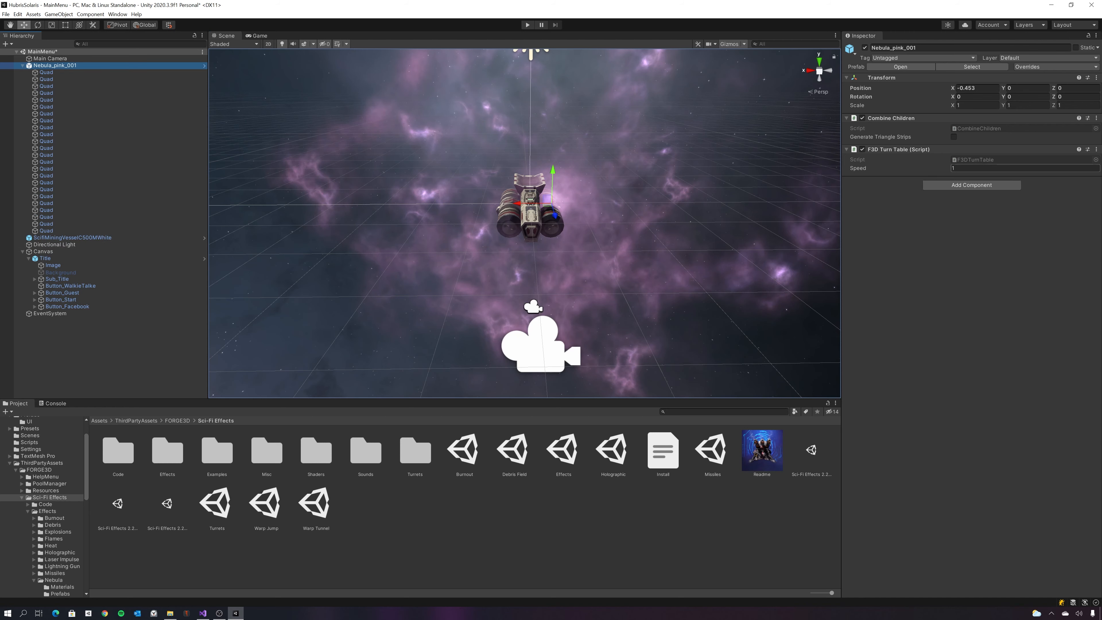
click(953, 137)
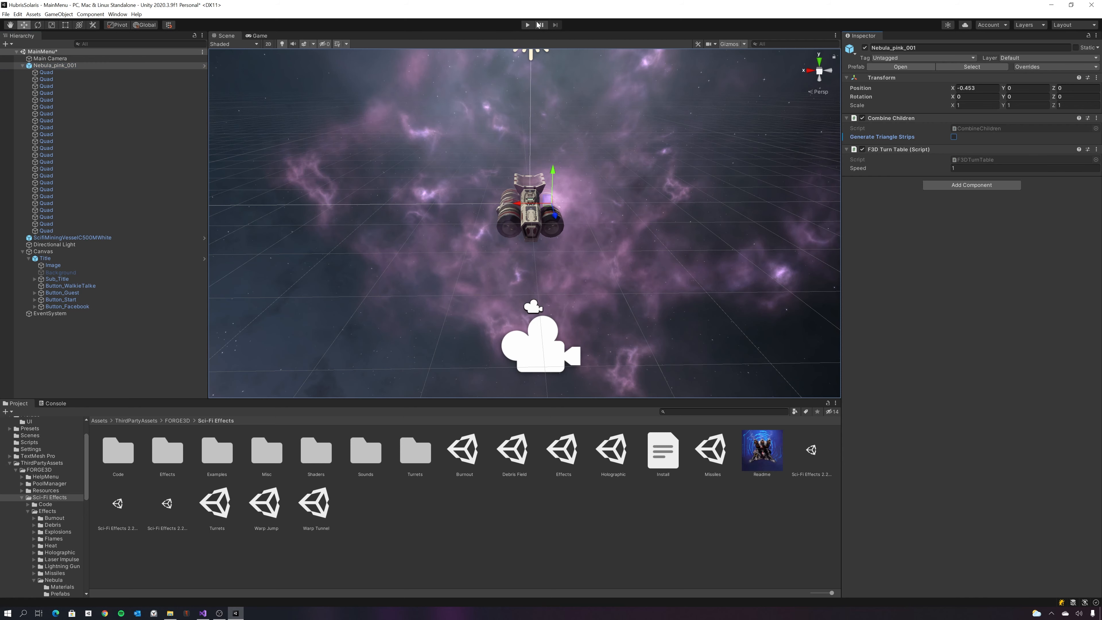
click(527, 25)
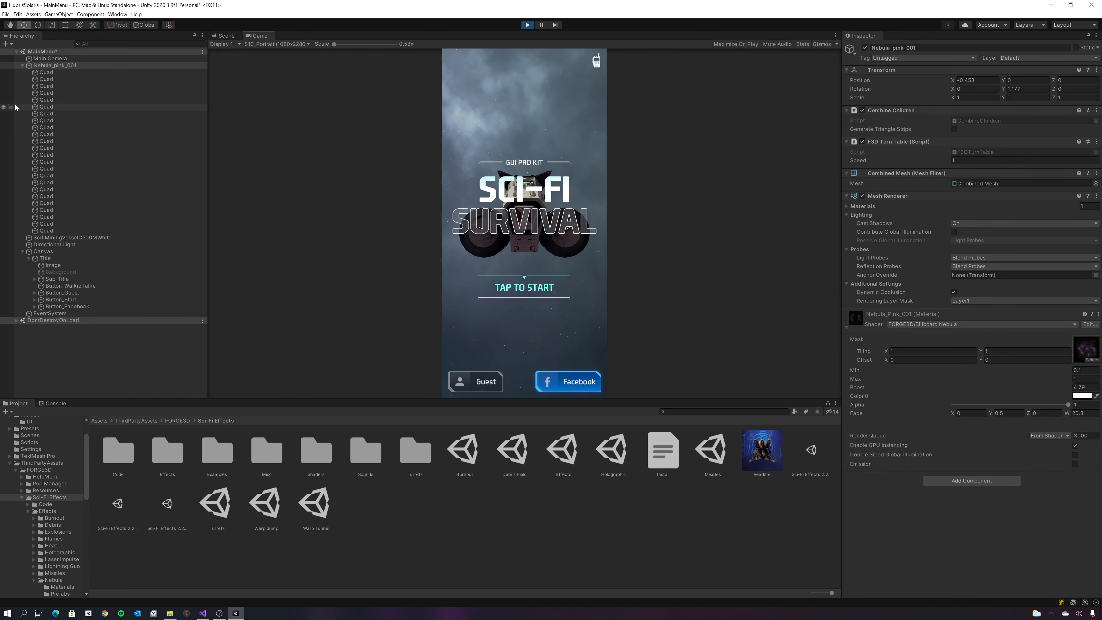
click(226, 36)
scroll(503, 225, down, 5)
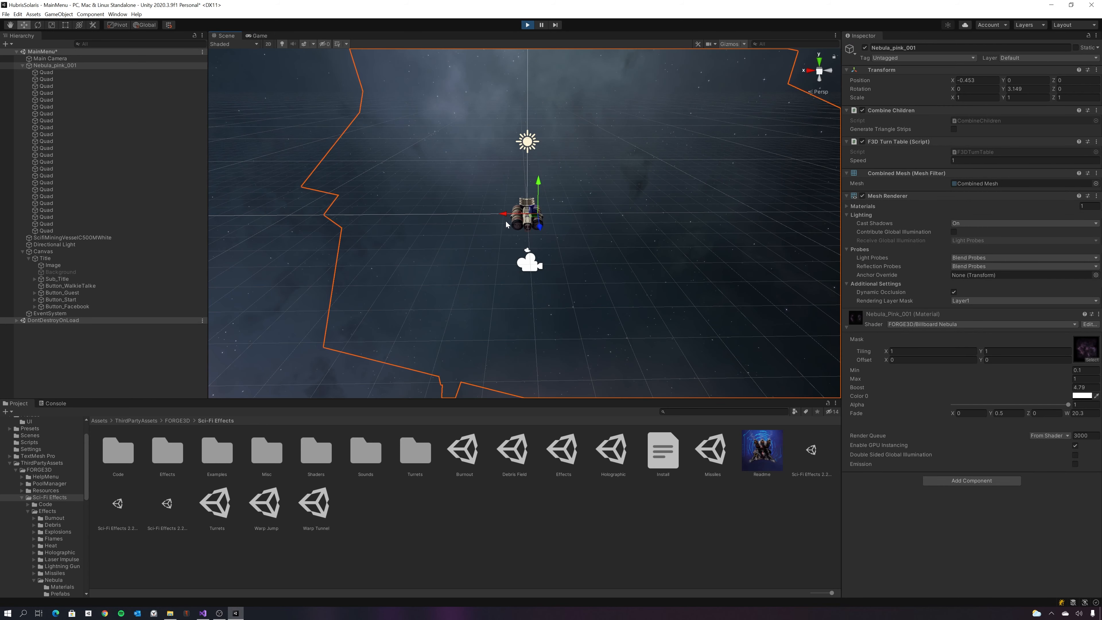
scroll(506, 221, down, 3)
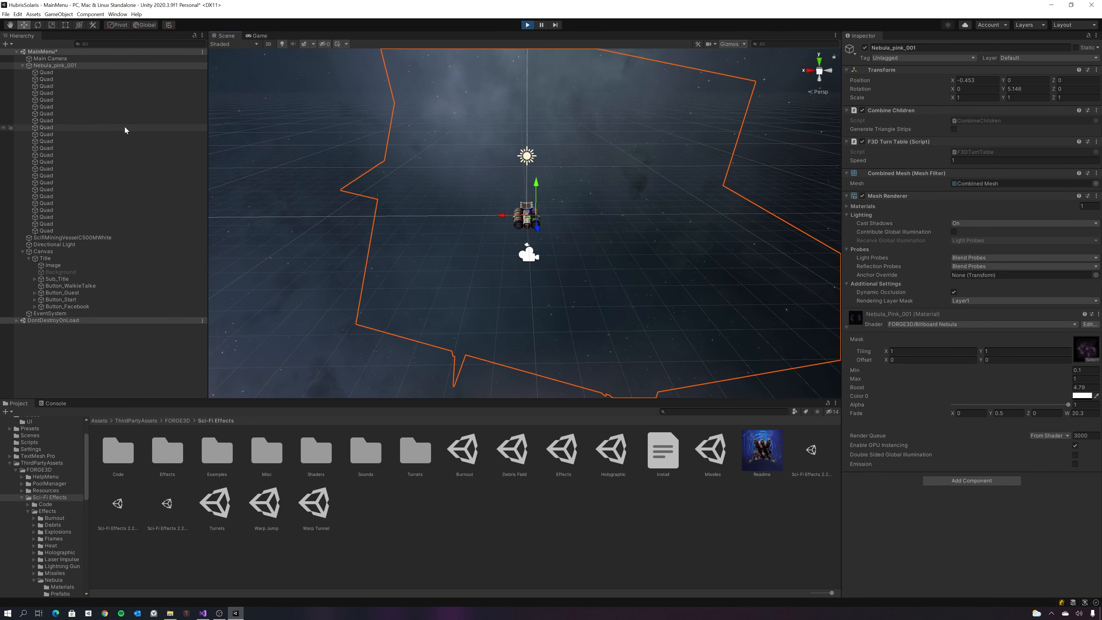
- Scale Nebula_pink_001 to 0.5 on X, Y and Z while the game is running
click(61, 65)
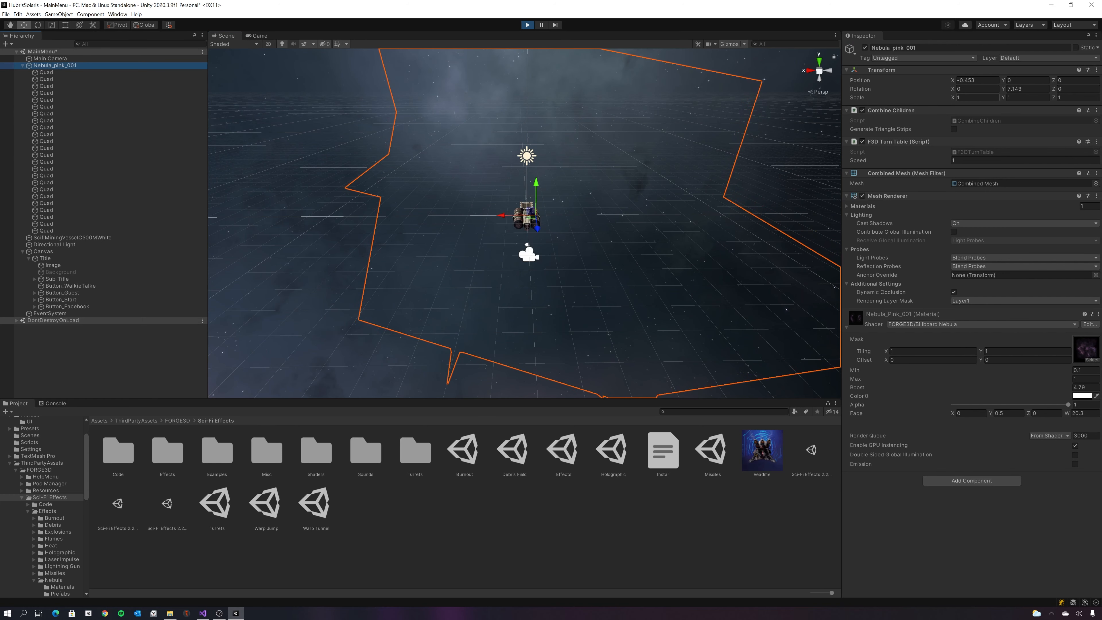
click(976, 97)
text(0.)
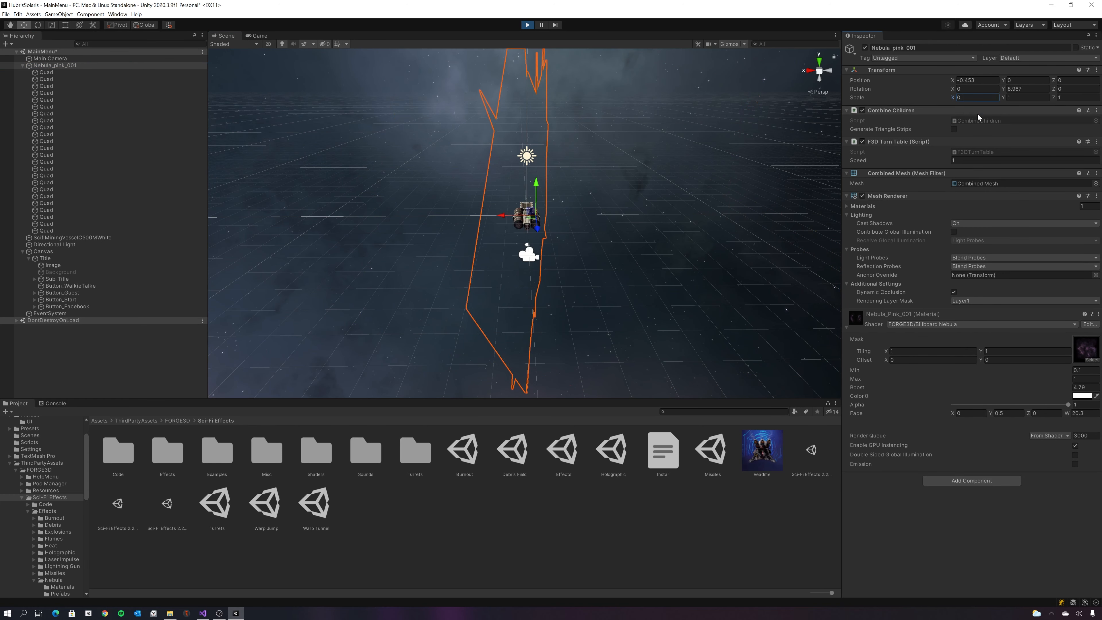
text(5)
key(Tab)
text(0.5)
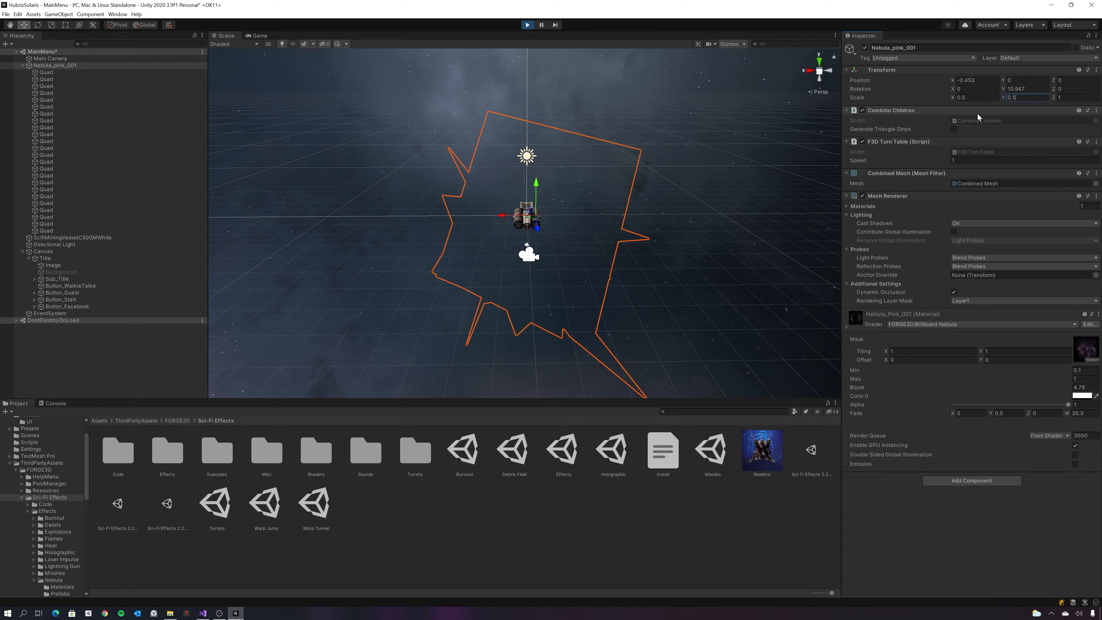
key(Tab)
text(0.5)
- Set the F3D Turn Table speed of the running nebula to 10
alt+drag(691, 219, 574, 254)
scroll(551, 252, up, 5)
scroll(551, 251, up, 3)
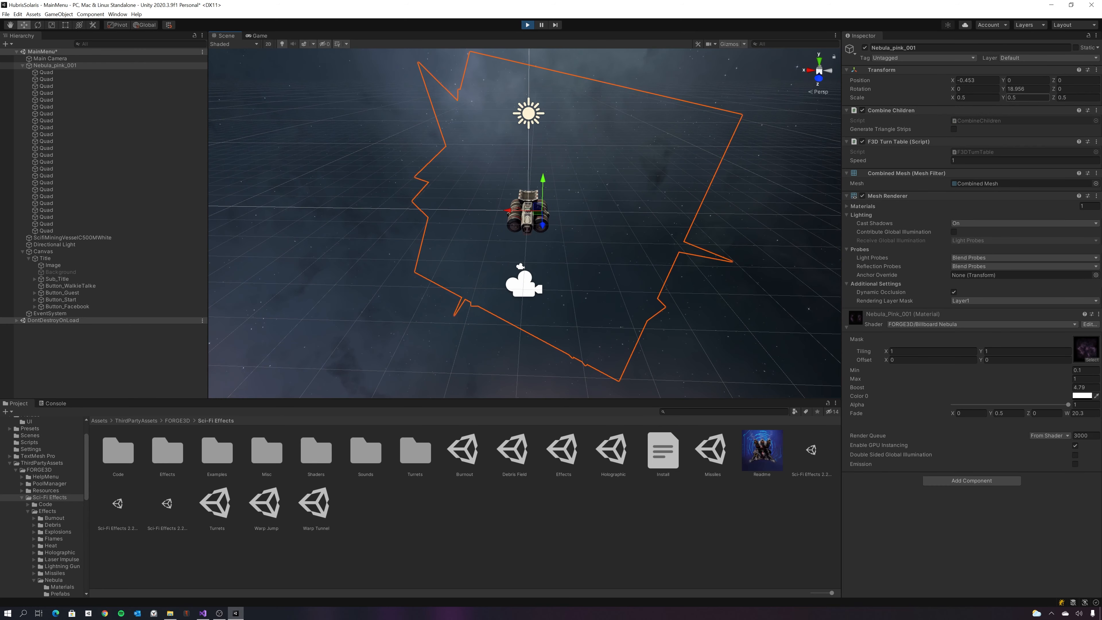
click(956, 160)
text(10)
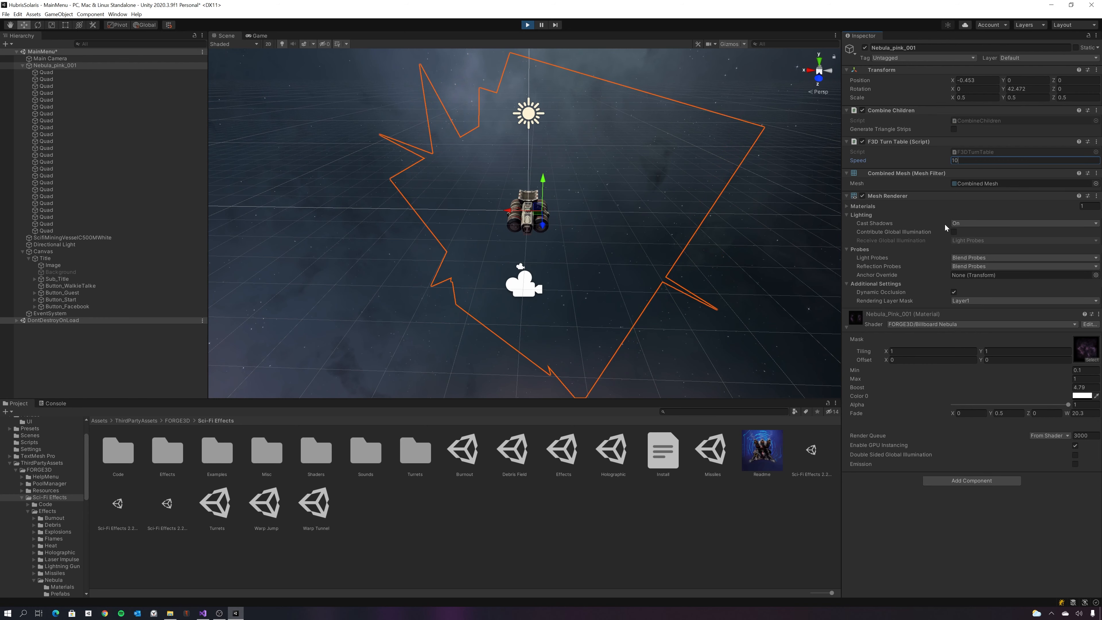
- Try the Everything rendering layer mask on the nebula's Mesh Renderer and toggle its Dynamic Occlusion off and on
click(964, 302)
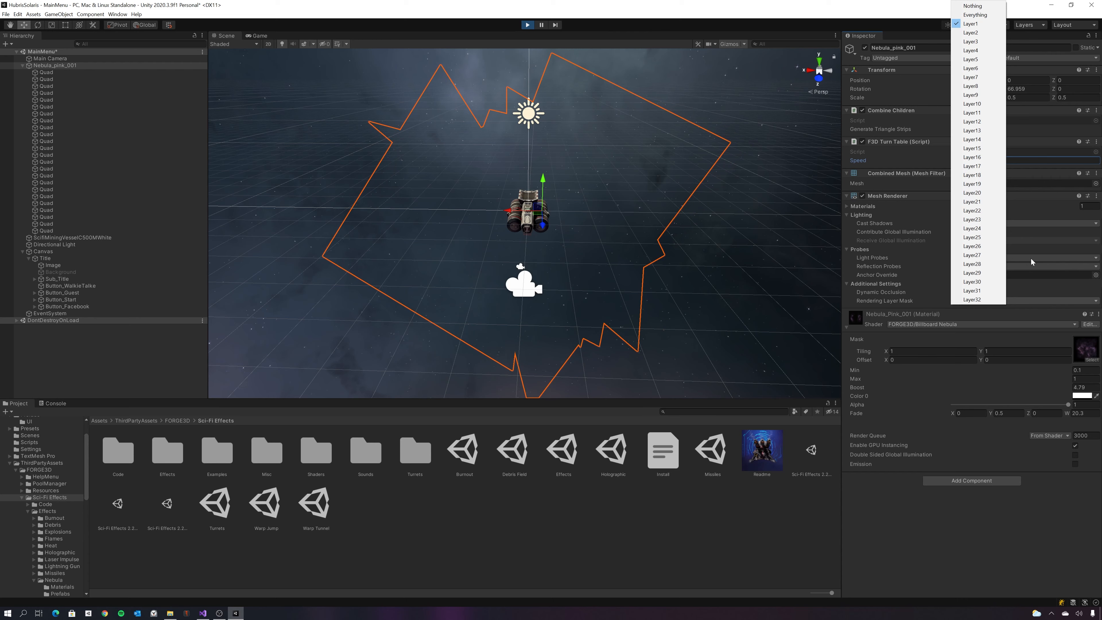
click(974, 15)
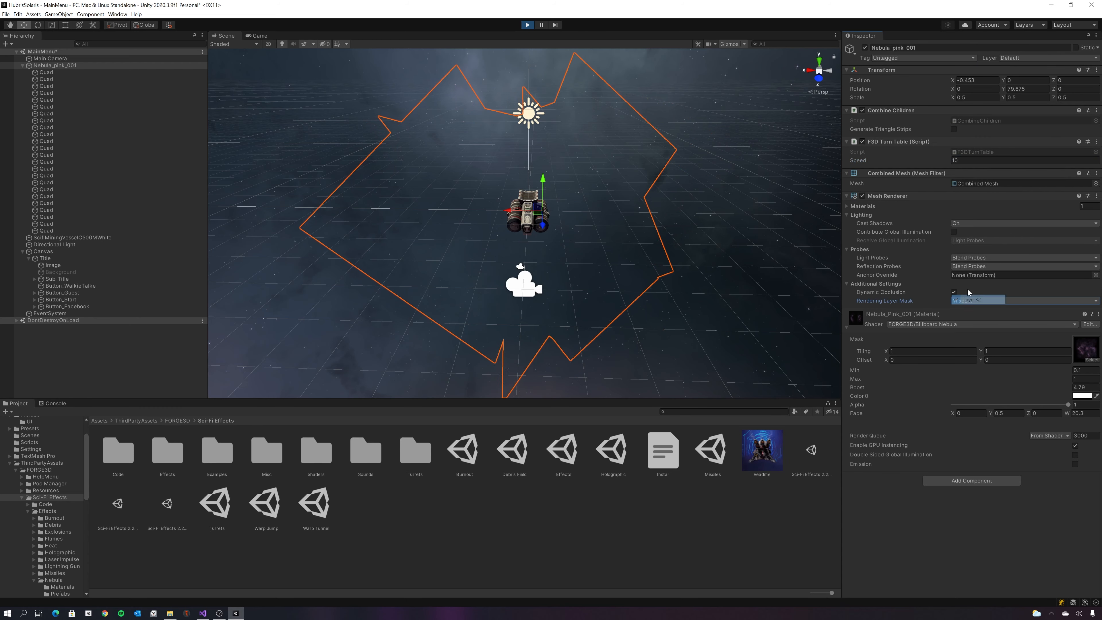
click(973, 301)
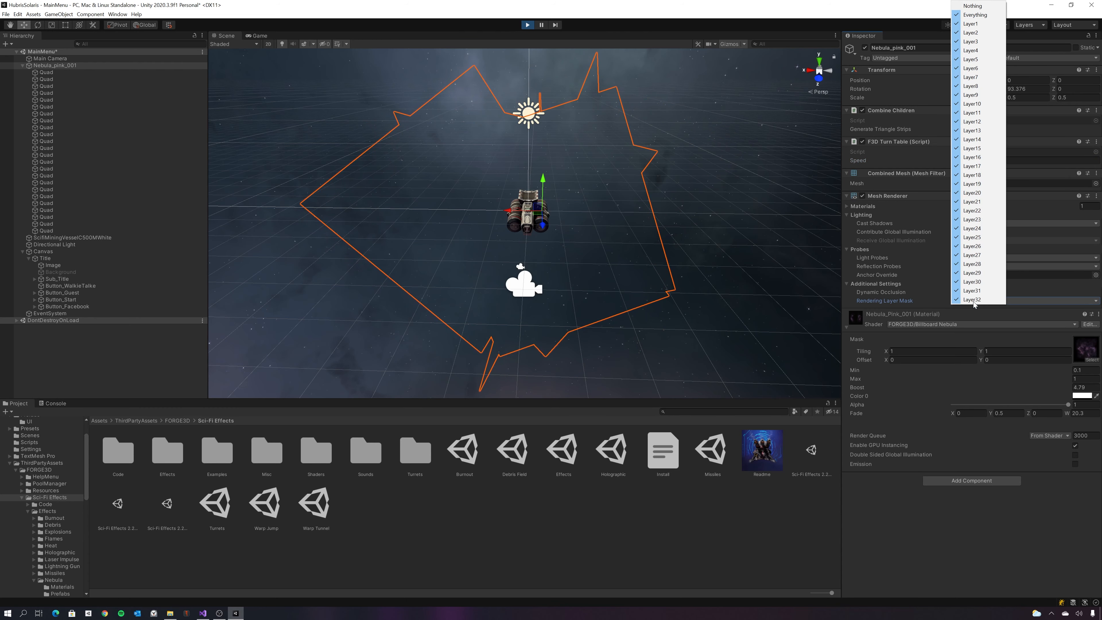
click(933, 535)
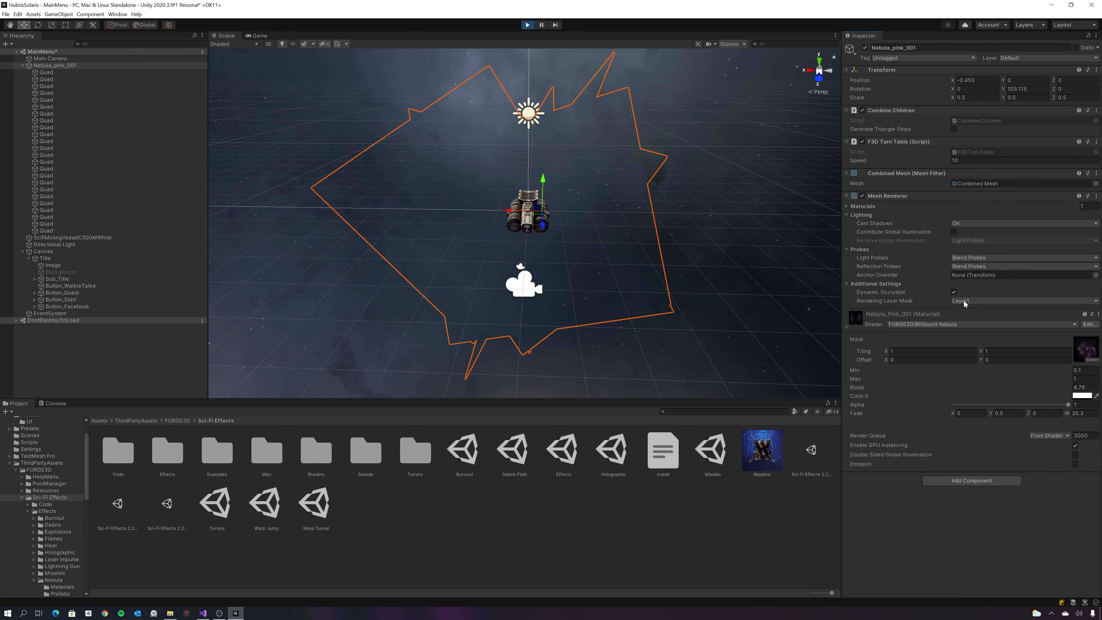
click(955, 293)
click(955, 294)
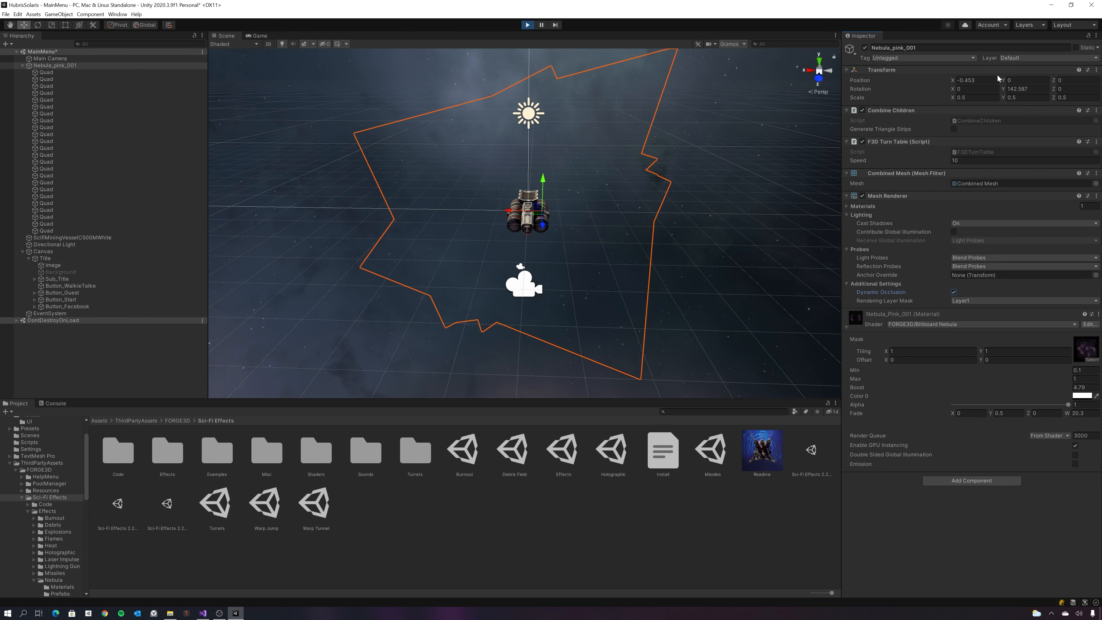
- Inspect the ship and nebula up close in the Scene view and stop the running game
scroll(546, 220, up, 3)
scroll(546, 220, up, 2)
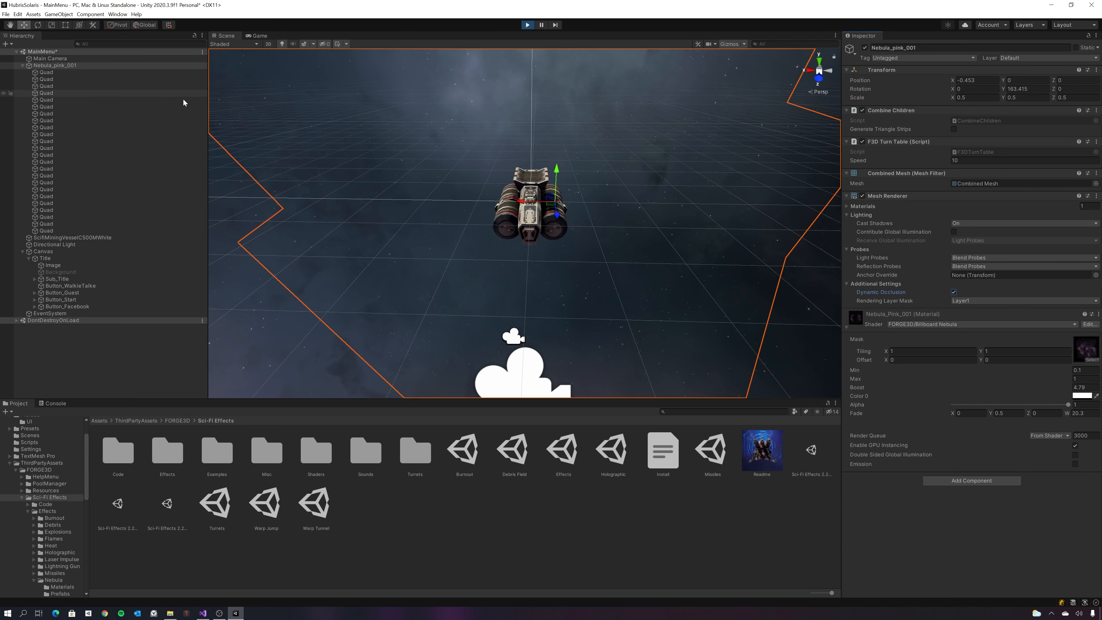
click(527, 25)
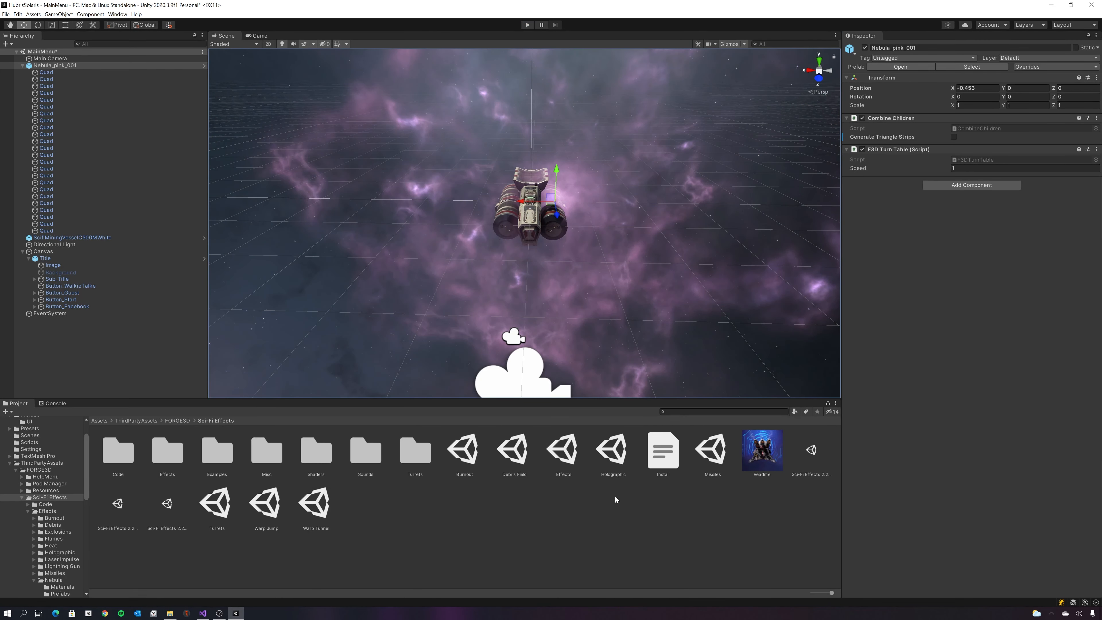
- Read the Install notes in the Sci-Fi Effects folder and go up to the FORGE3D folder
click(663, 467)
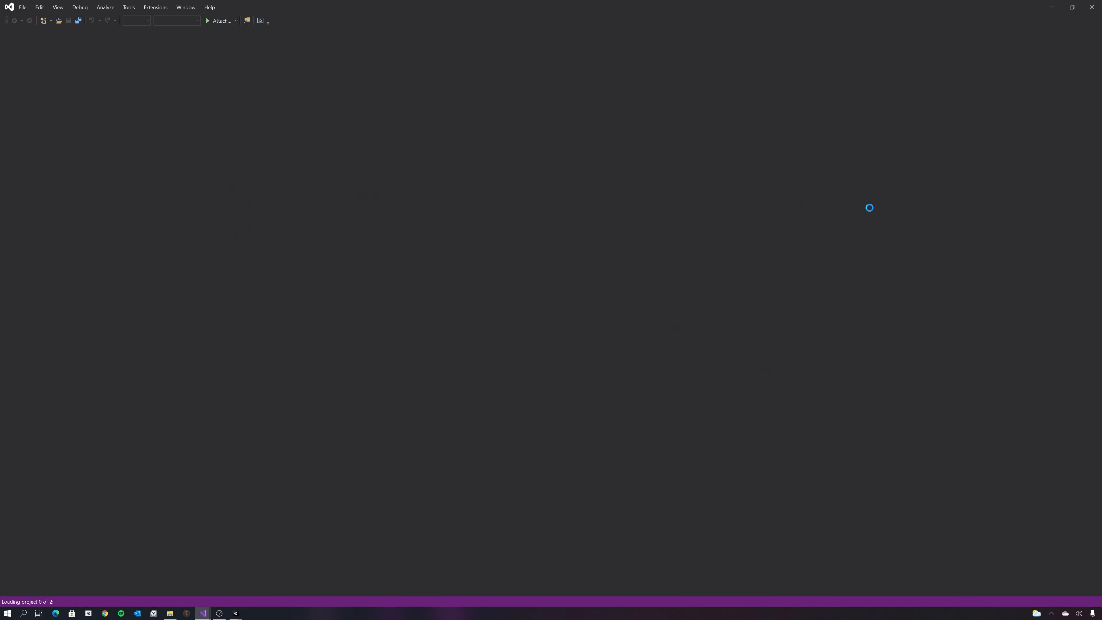
key(alt+Tab)
click(1053, 6)
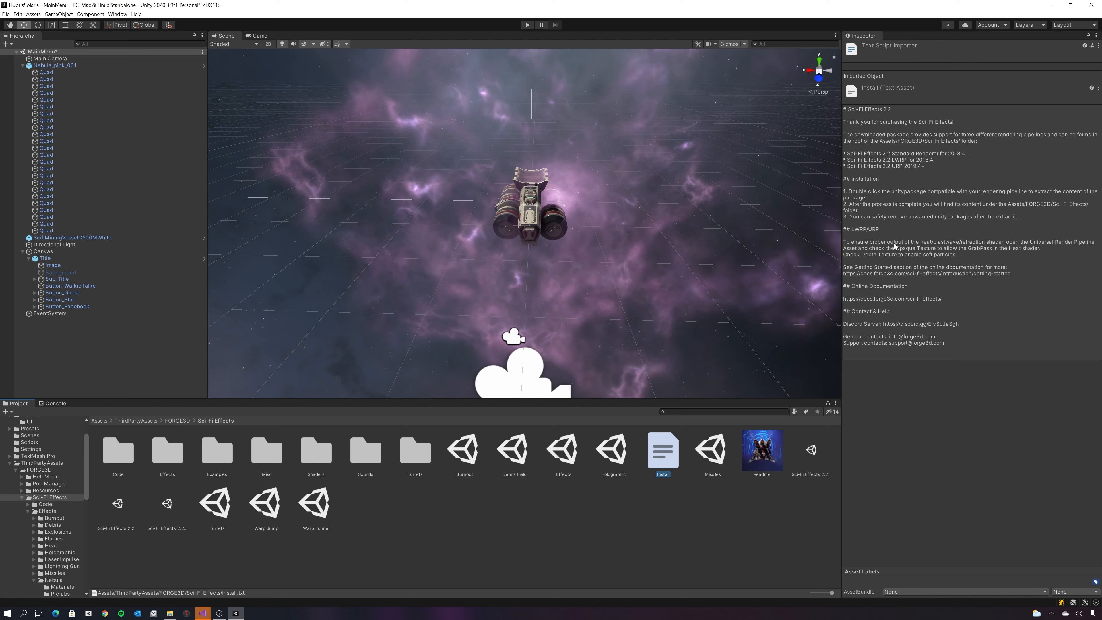
click(555, 546)
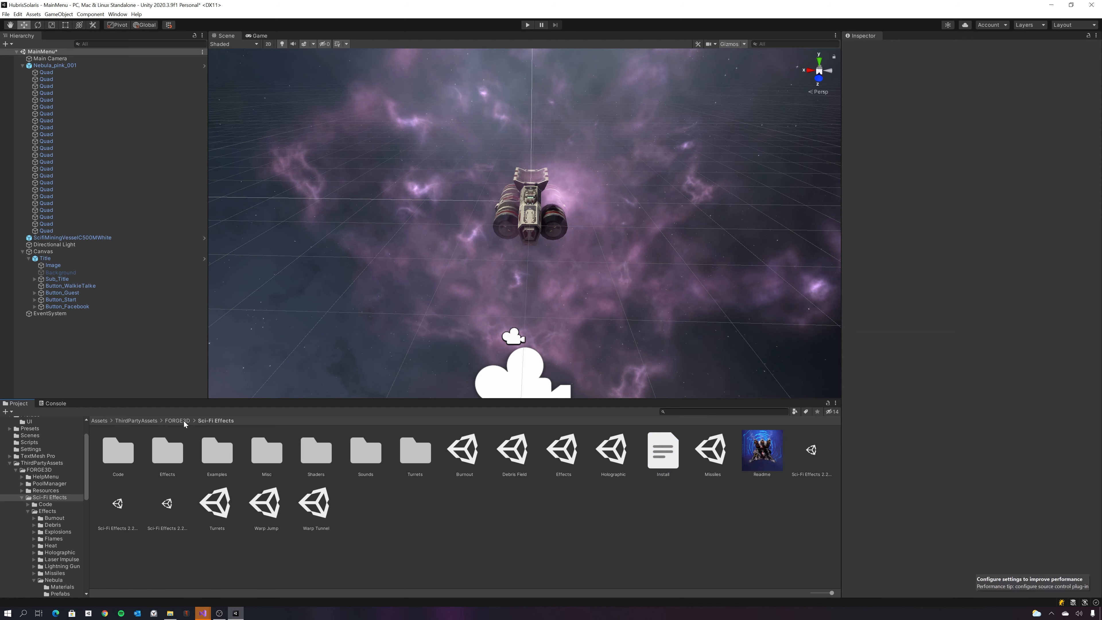
click(178, 420)
right_click(268, 462)
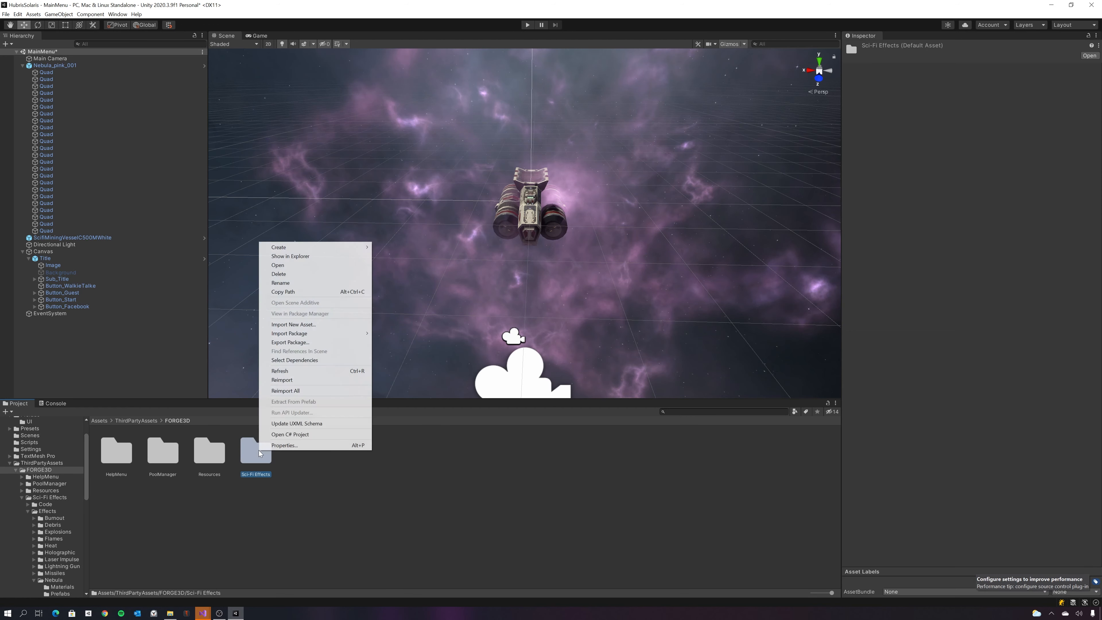
click(293, 395)
click(575, 330)
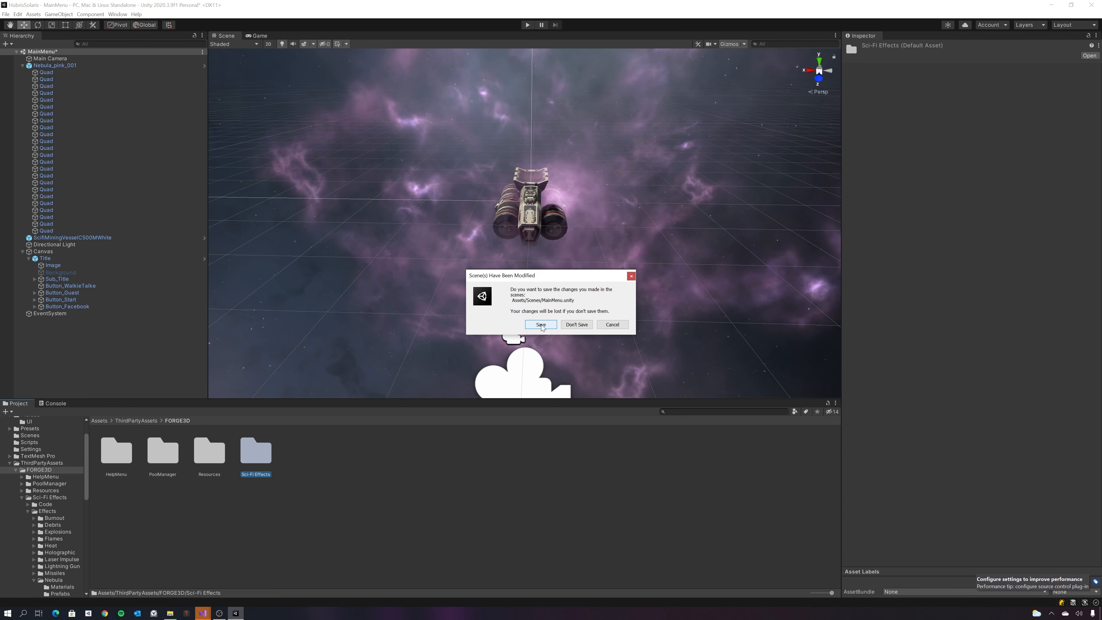
click(617, 325)
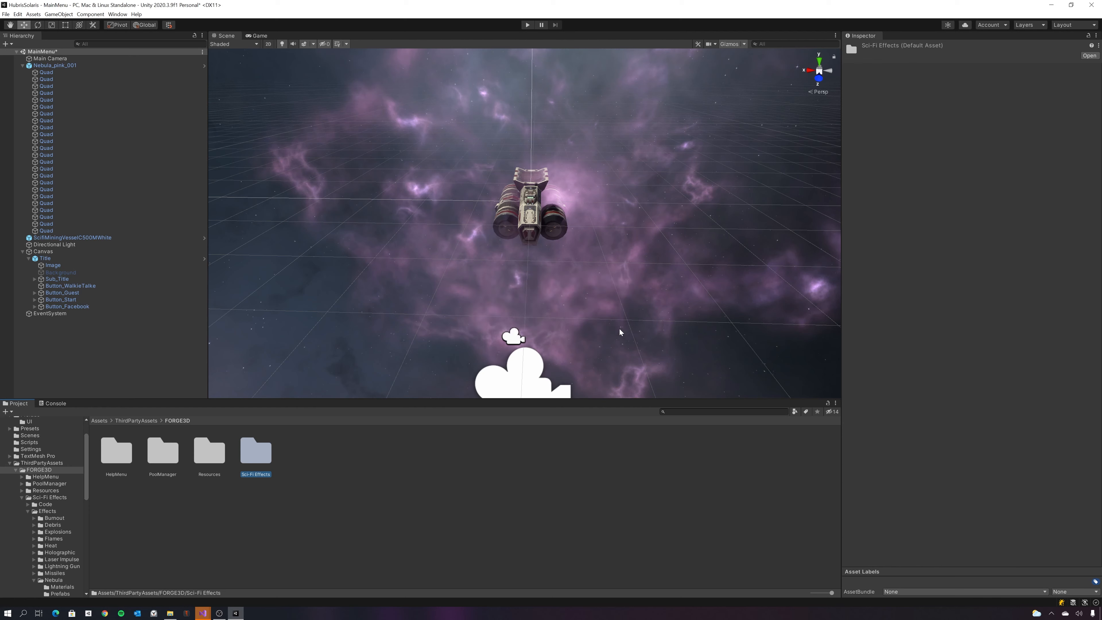
- Reimport only the Sci-Fi Effects folder inside FORGE3D
right_click(246, 450)
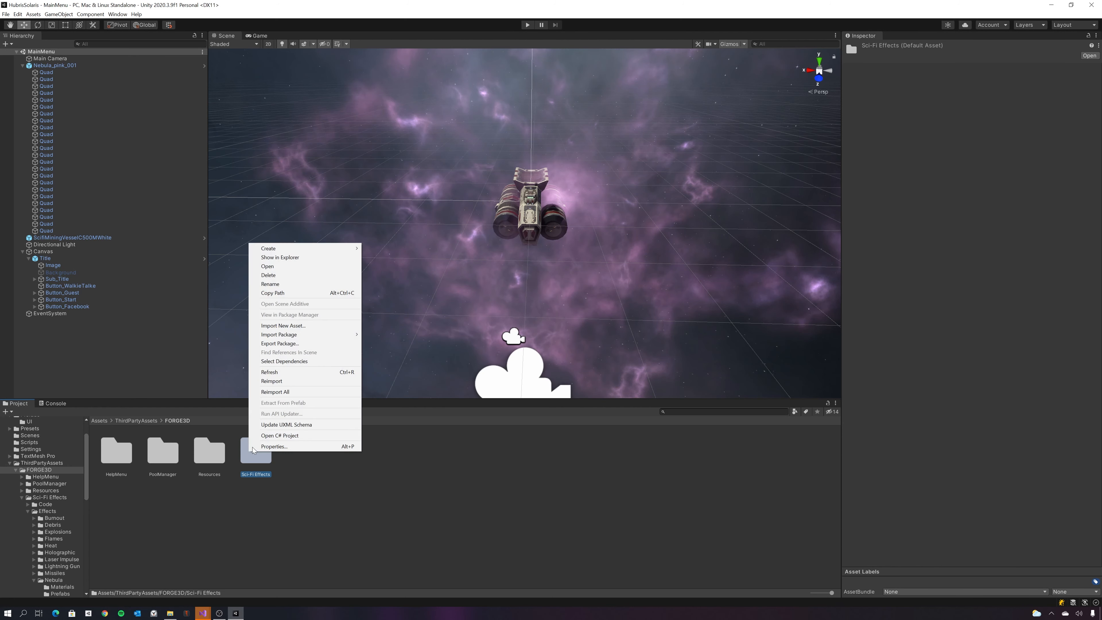
click(283, 385)
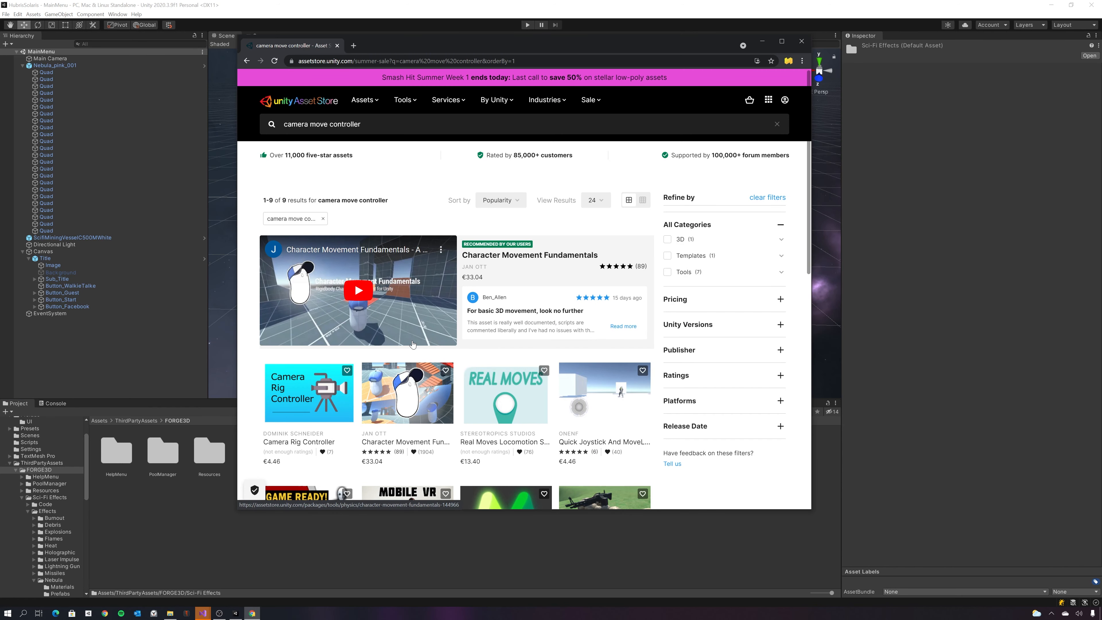
- Browse the Unity Asset Store results for "camera move controller" in the browser and preview the Camera Rig Controller video
scroll(413, 344, down, 4)
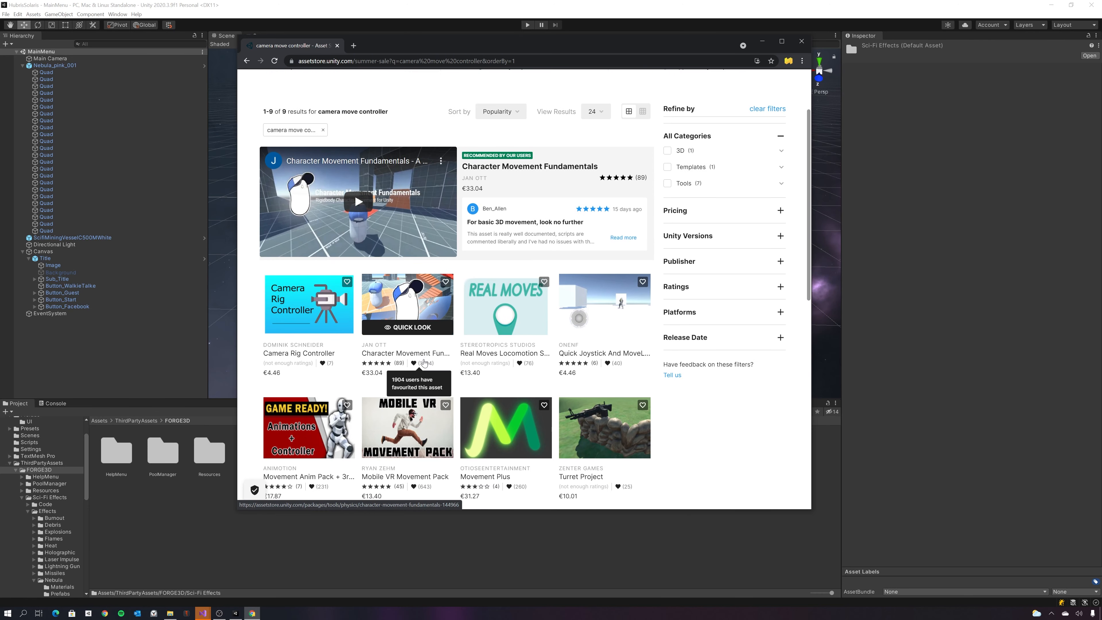
scroll(483, 358, down, 2)
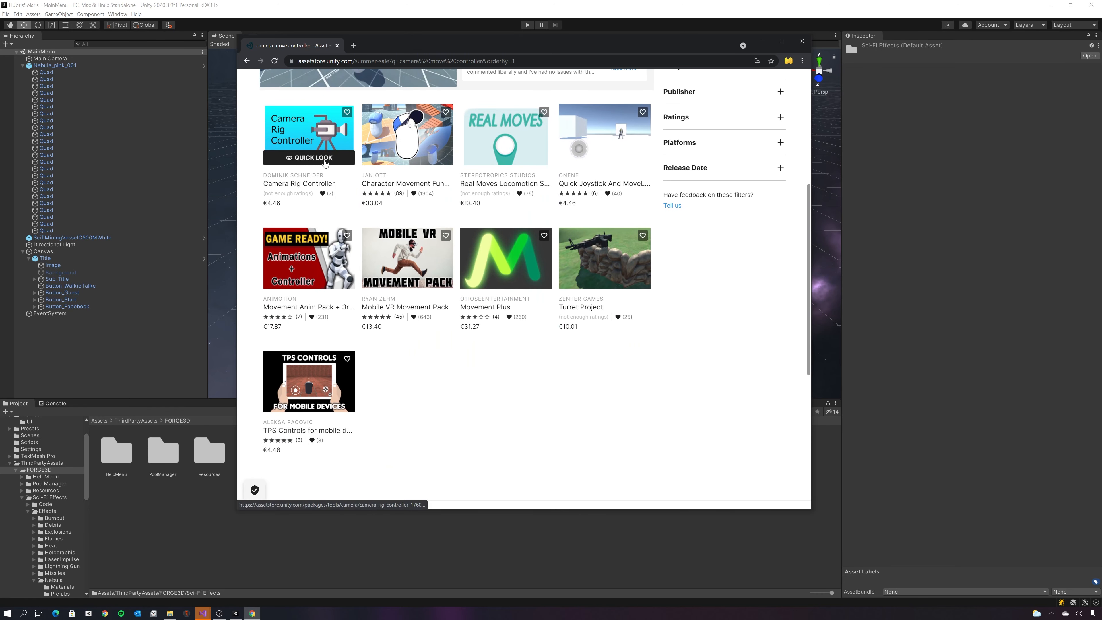
click(334, 157)
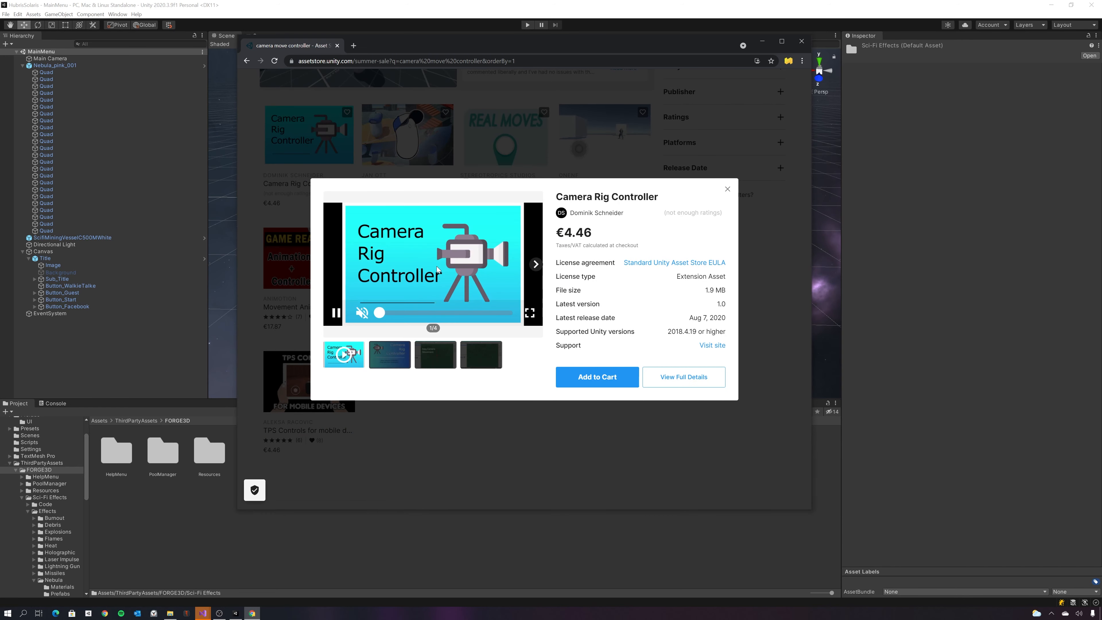
mouse_move(380, 313)
mouse_down()
mouse_move(506, 315)
mouse_move(389, 313)
mouse_up()
- Open the full details of Camera Rig Controller and read its overview and features
click(684, 376)
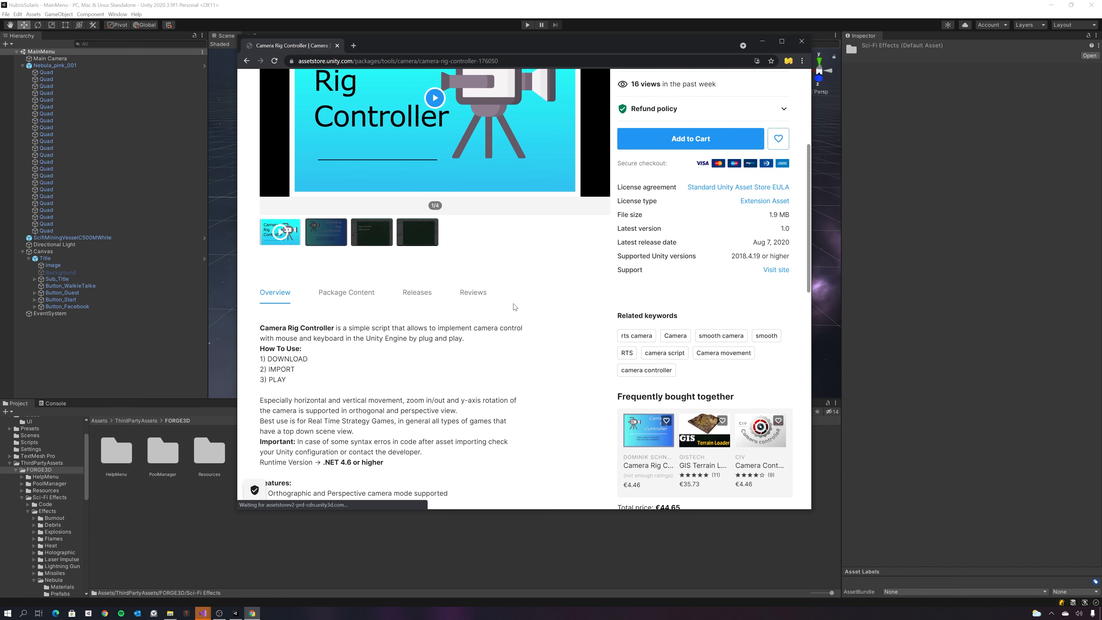
scroll(514, 307, down, 3)
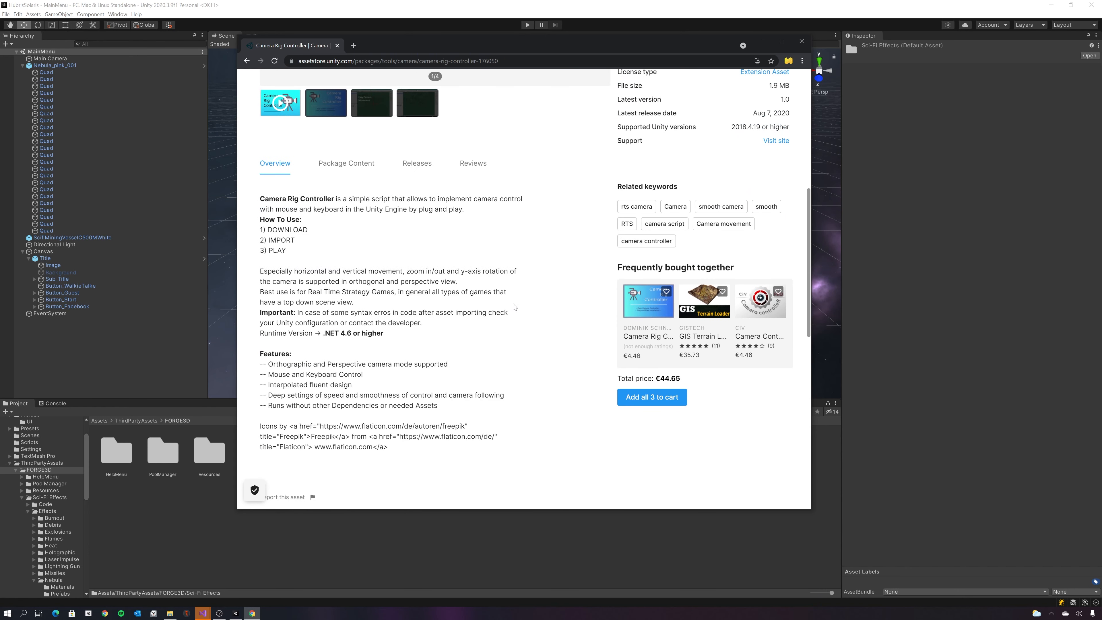
scroll(514, 307, up, 6)
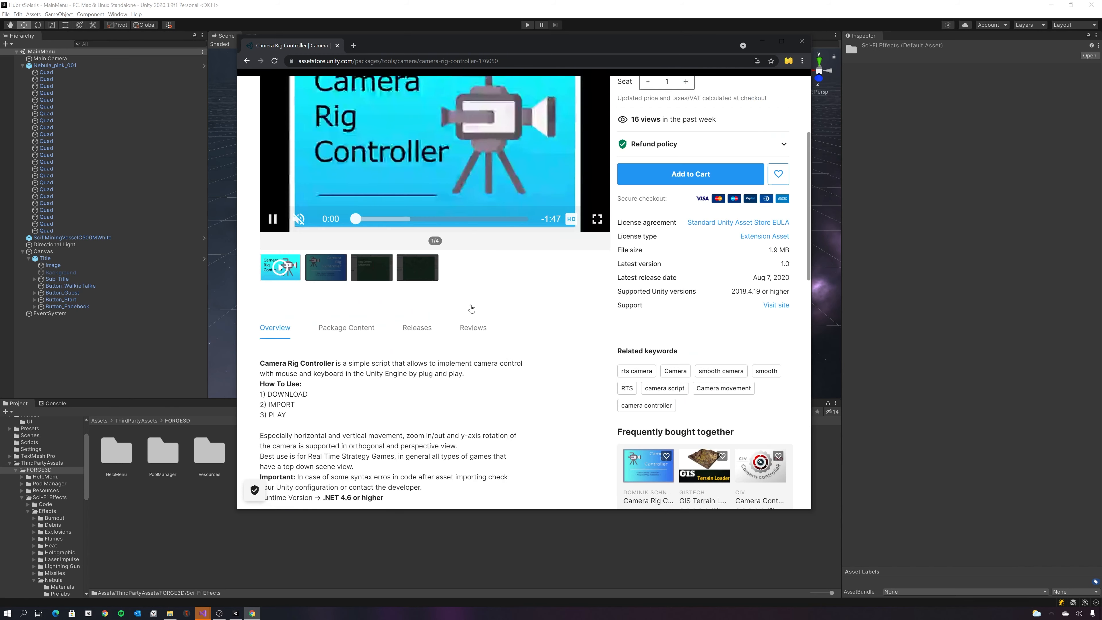
- Search the Asset Store again for "camera move controller"
click(517, 124)
text(camera move )
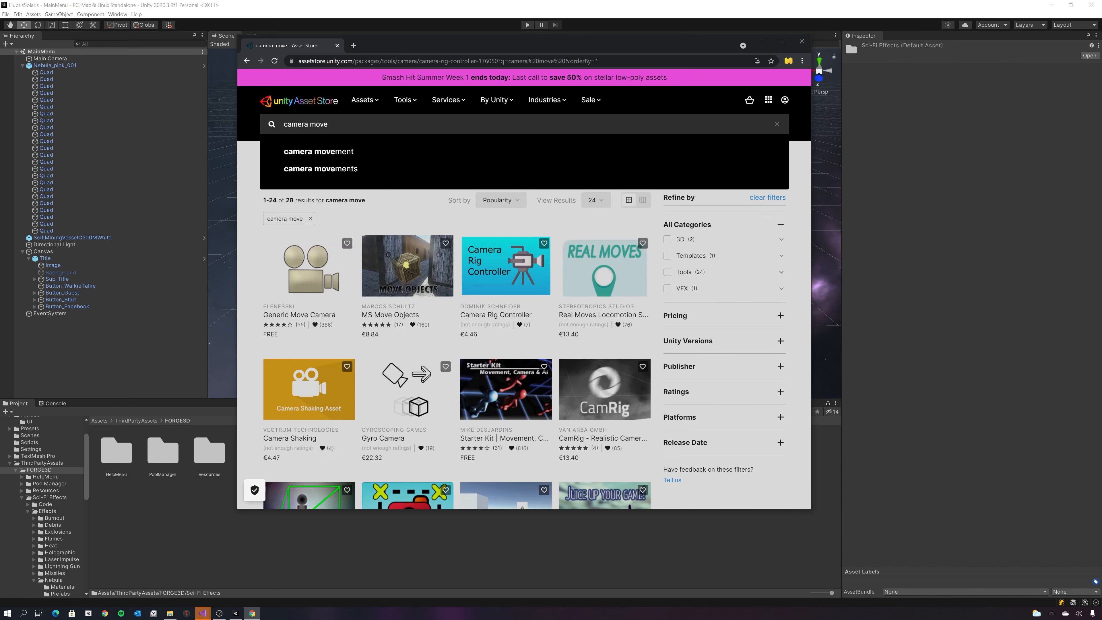
text(controller)
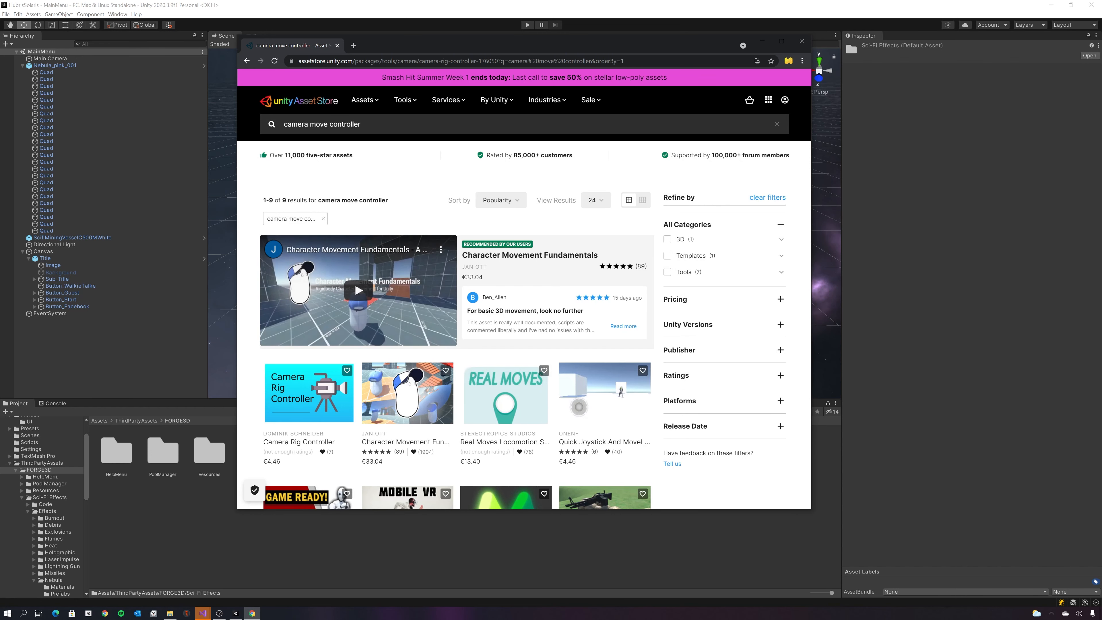
- Change the Asset Store search to "camera move script"
double_click(345, 125)
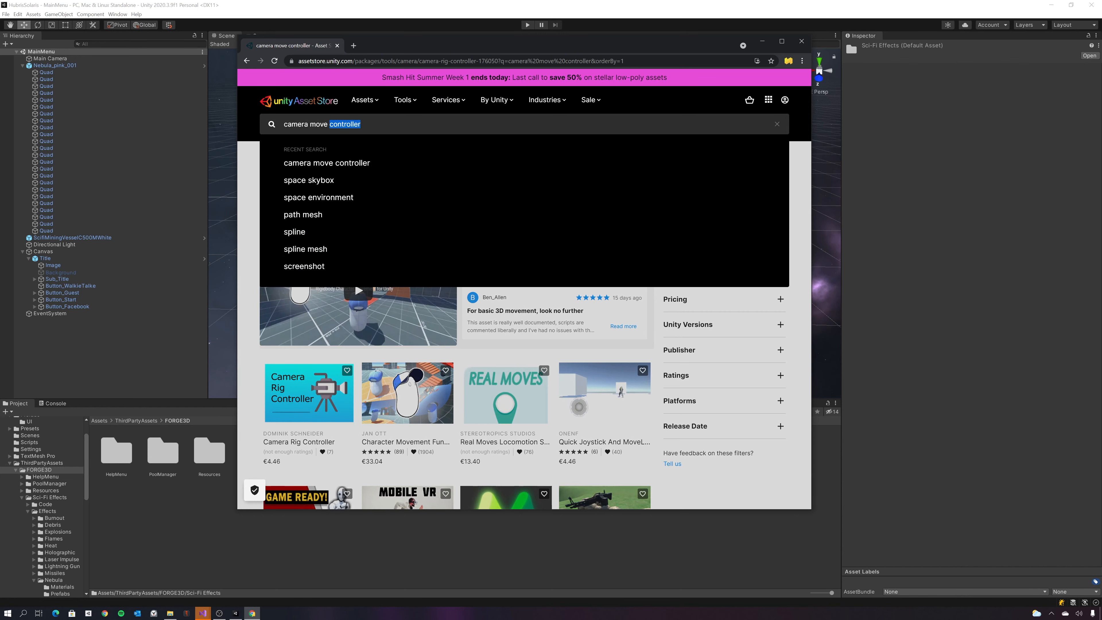
text(script)
key(Return)
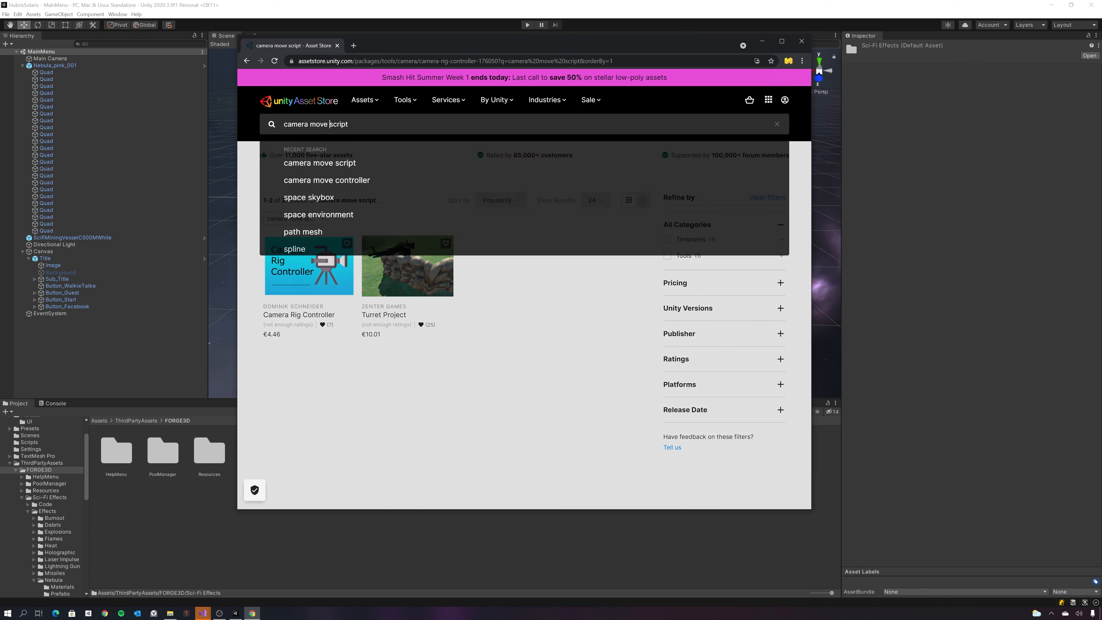
- Shorten the Asset Store search to "camera move" and look through both pages of results
double_click(338, 124)
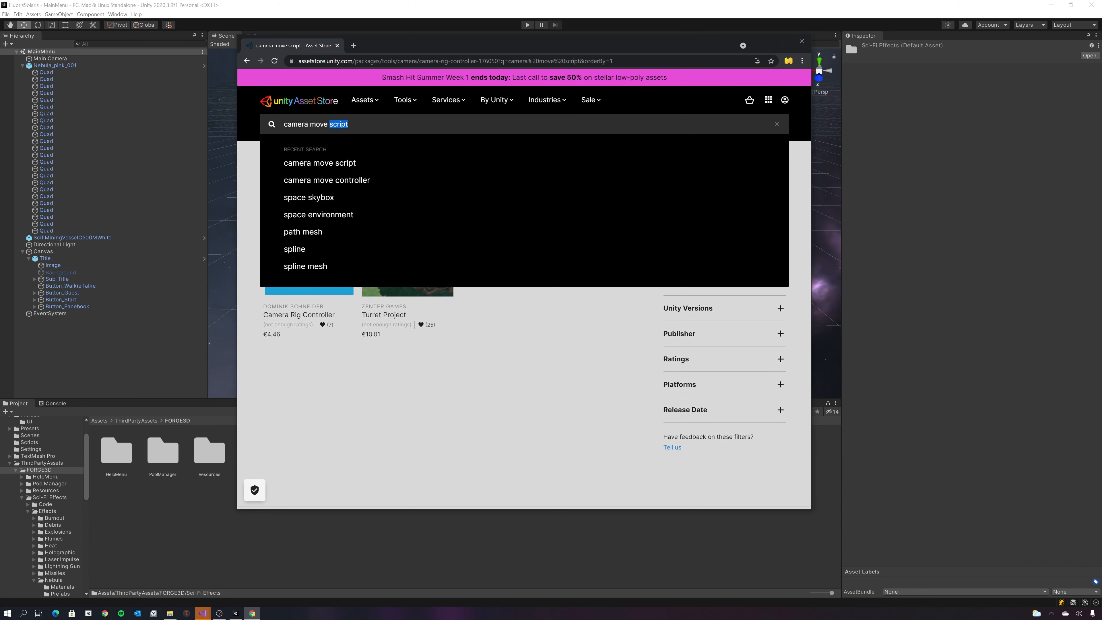
key(BackSpace)
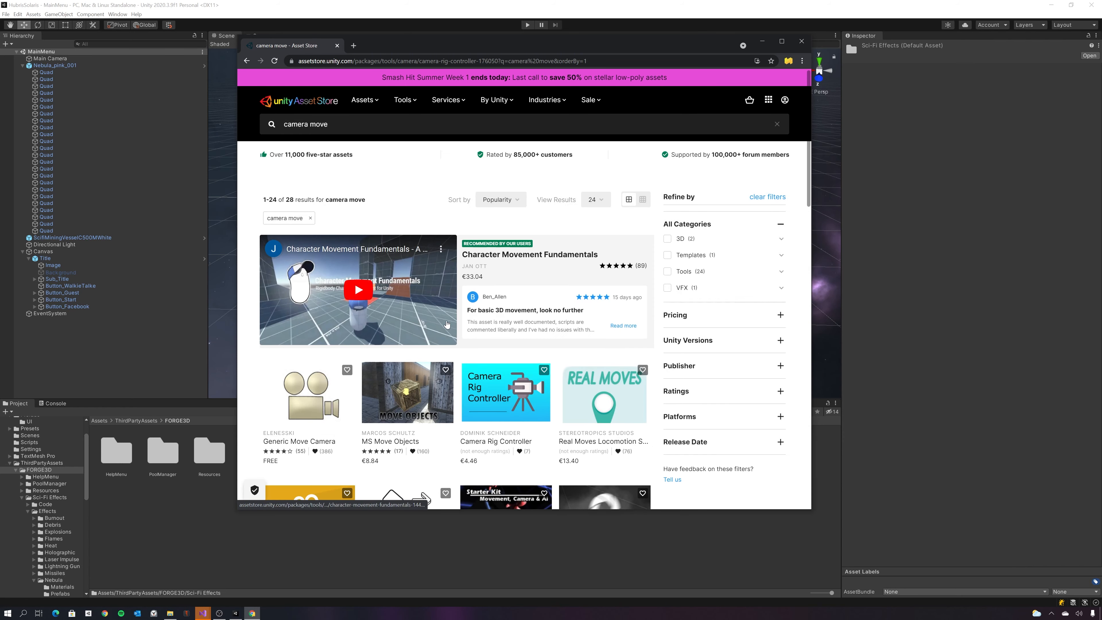
scroll(447, 324, down, 8)
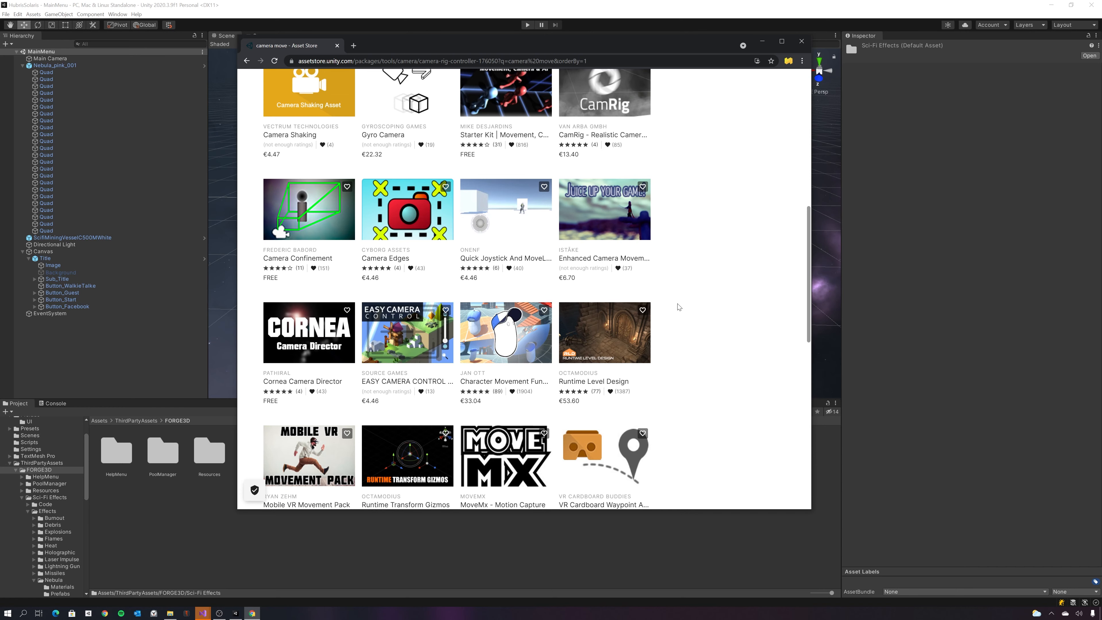
scroll(679, 306, down, 2)
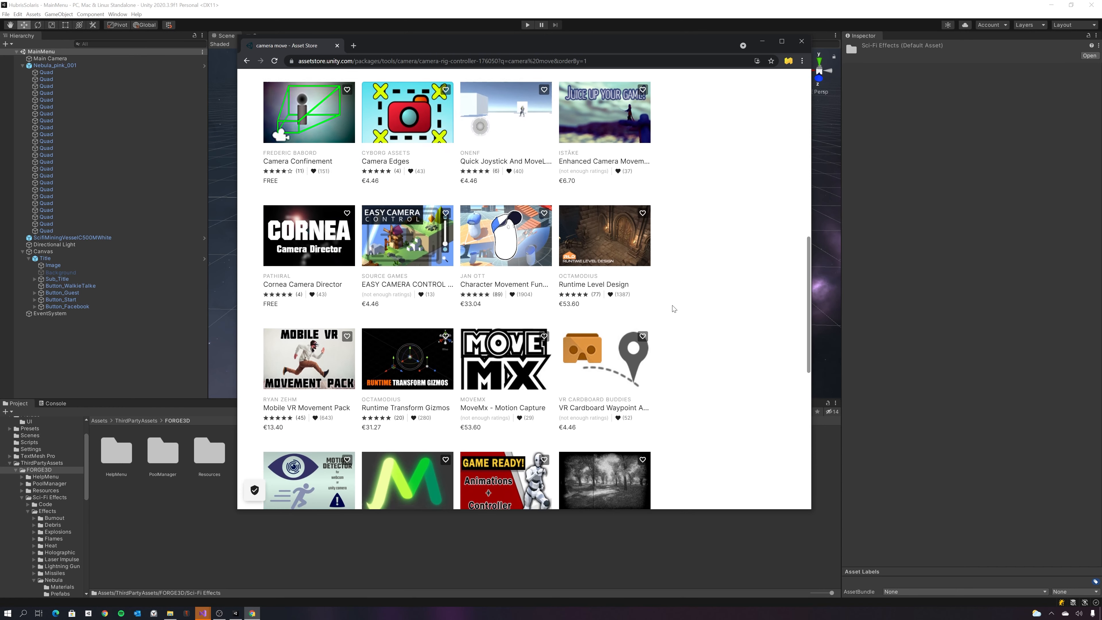
scroll(674, 308, down, 4)
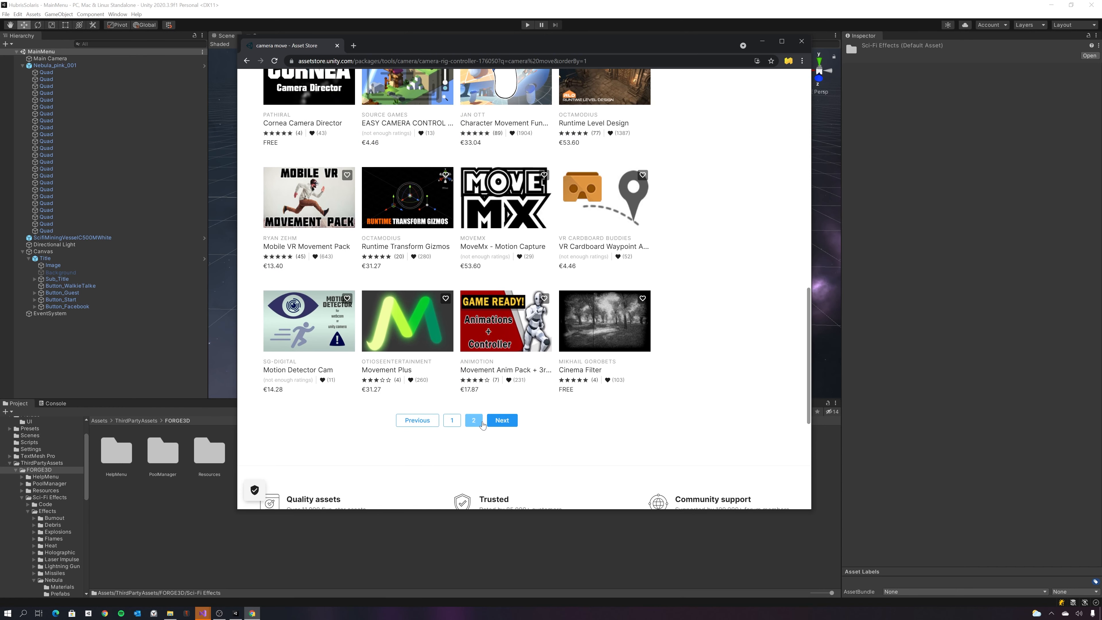
click(480, 420)
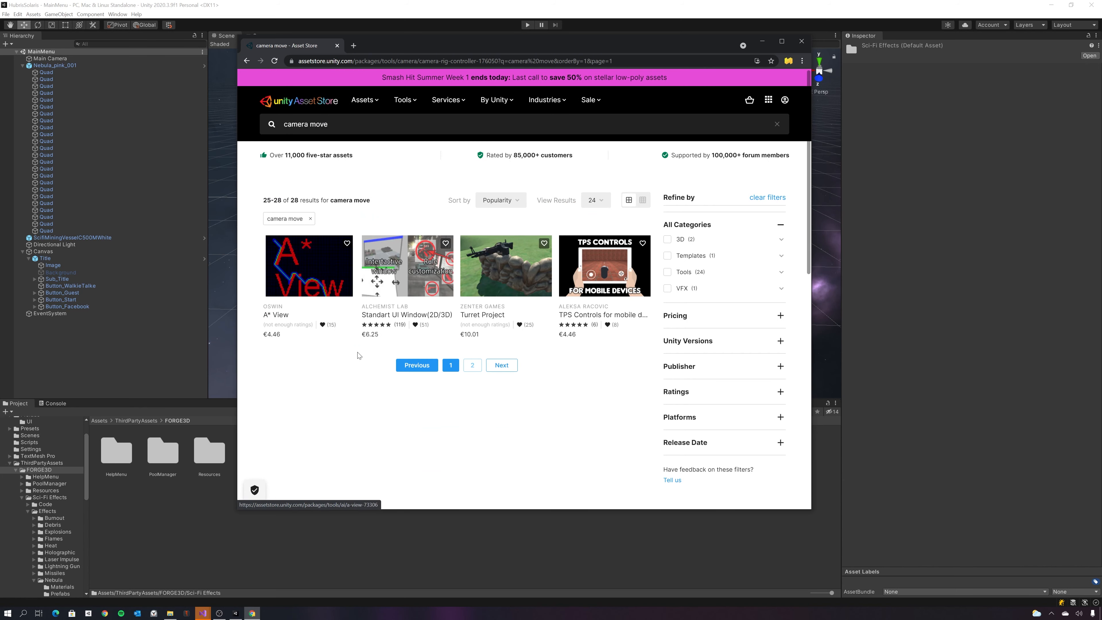
click(416, 365)
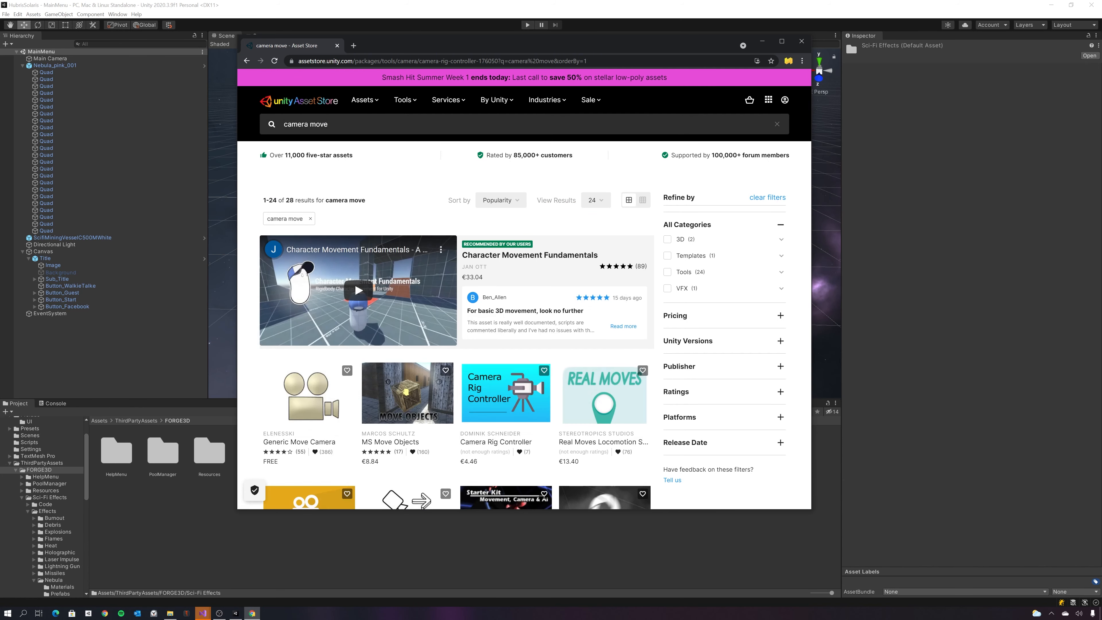
- Broaden the Asset Store search to "camera" and take a quick look at the Freelook Camera asset
double_click(320, 124)
key(BackSpace)
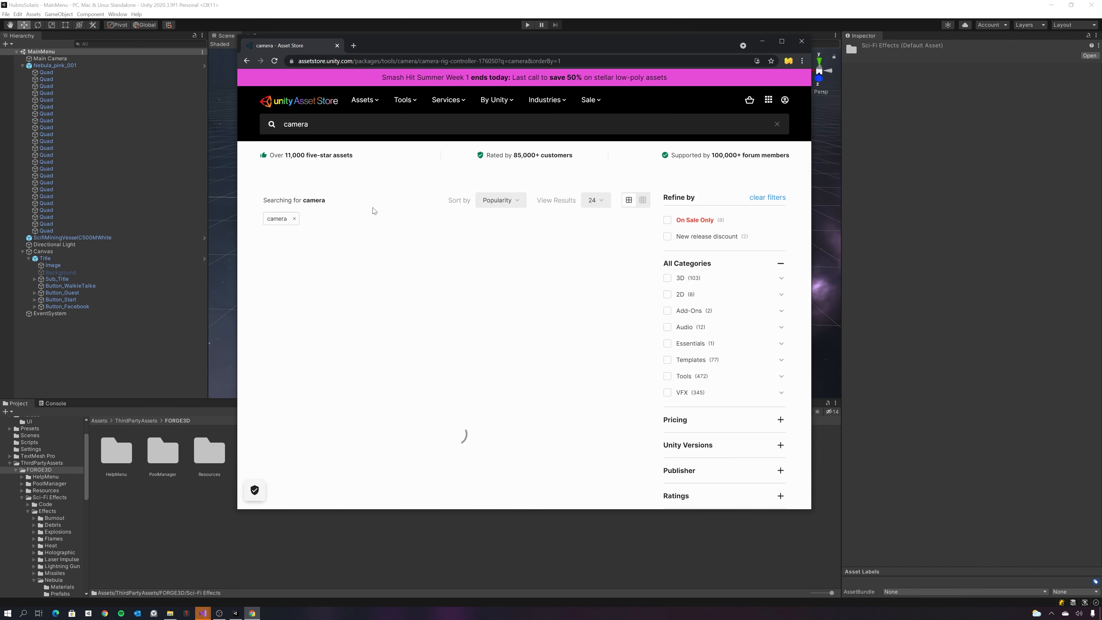
scroll(393, 208, down, 4)
scroll(394, 206, down, 4)
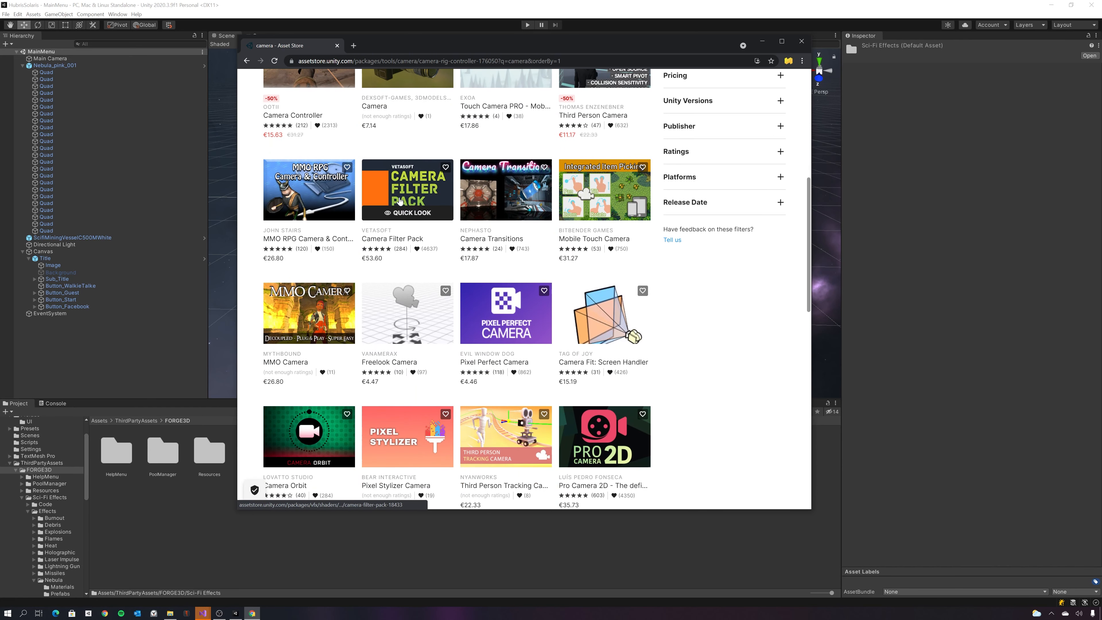
click(405, 337)
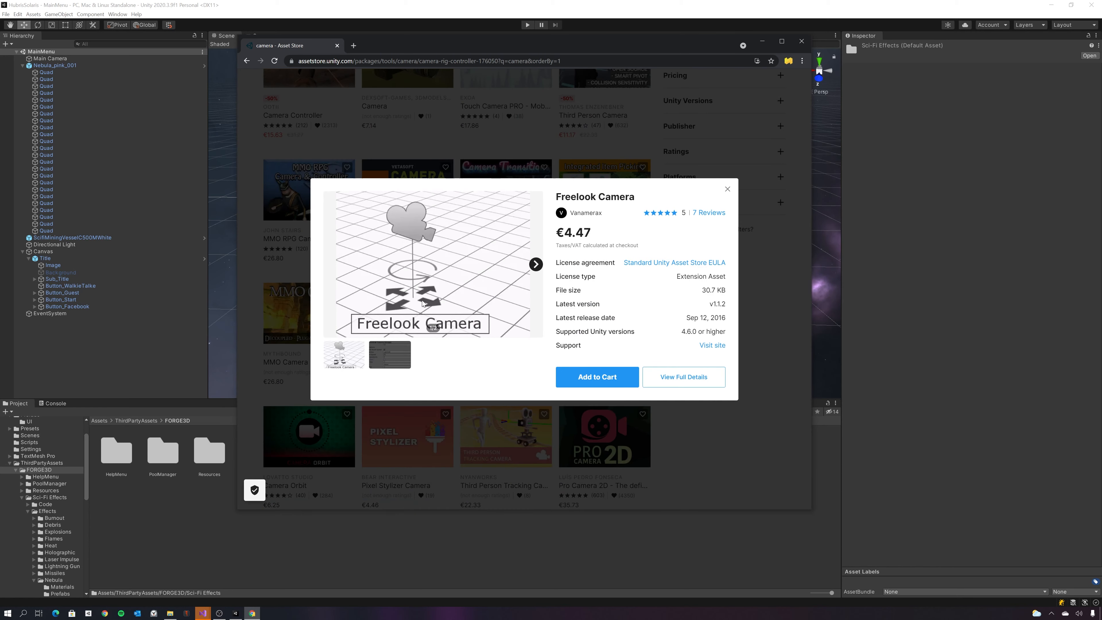
click(729, 190)
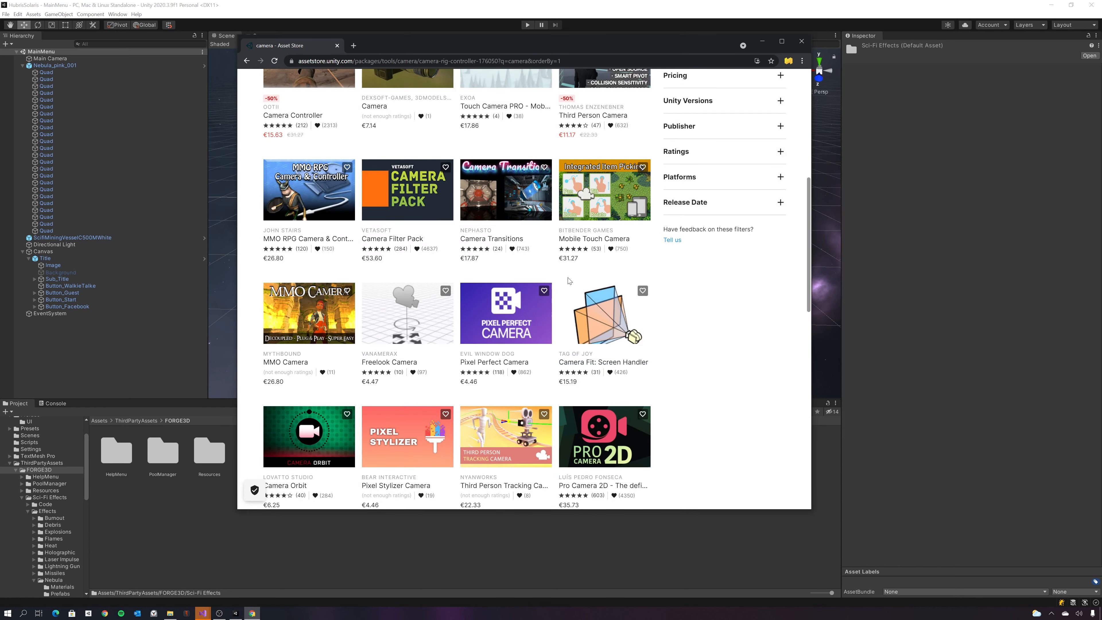
- Take a quick look at the Camera Orbit asset and go through its preview images
scroll(569, 281, down, 2)
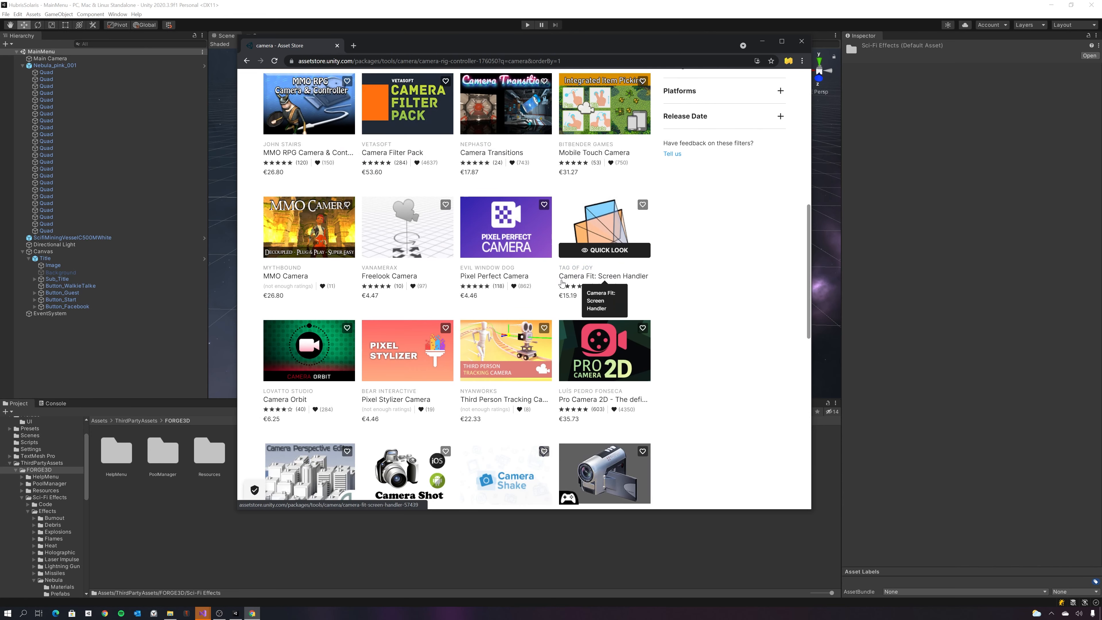
click(302, 374)
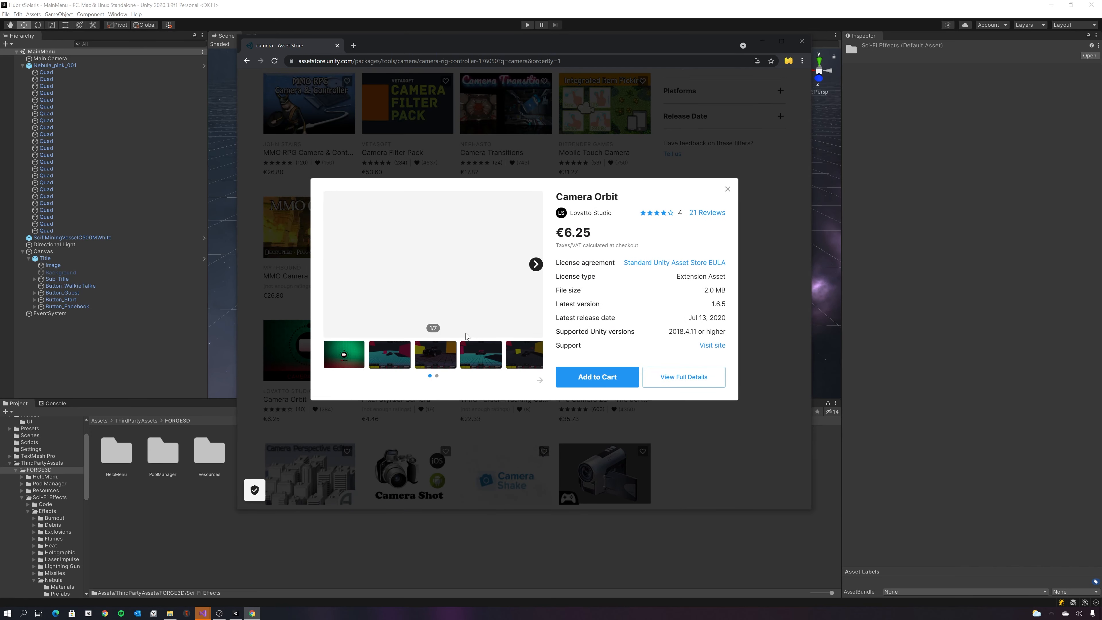
click(399, 365)
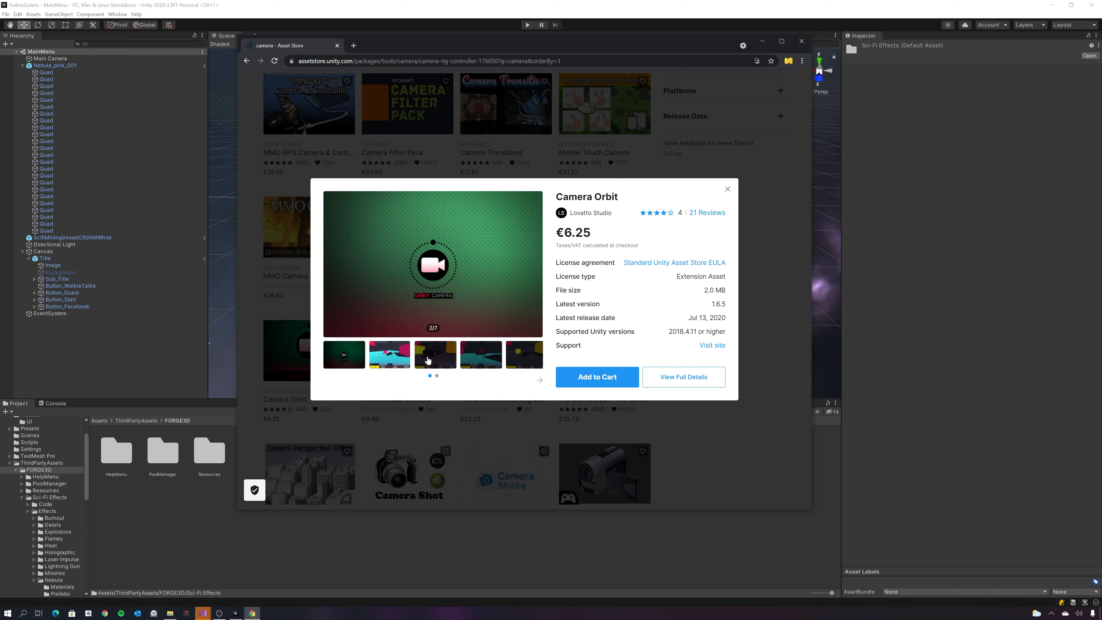
click(426, 362)
click(488, 359)
click(539, 380)
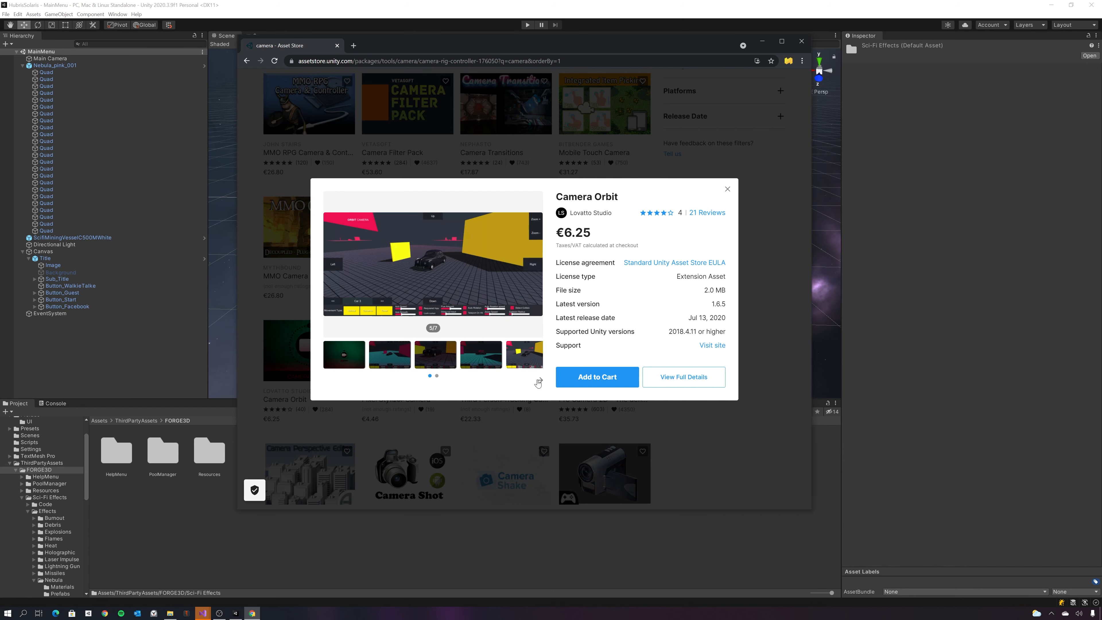
click(390, 366)
click(435, 355)
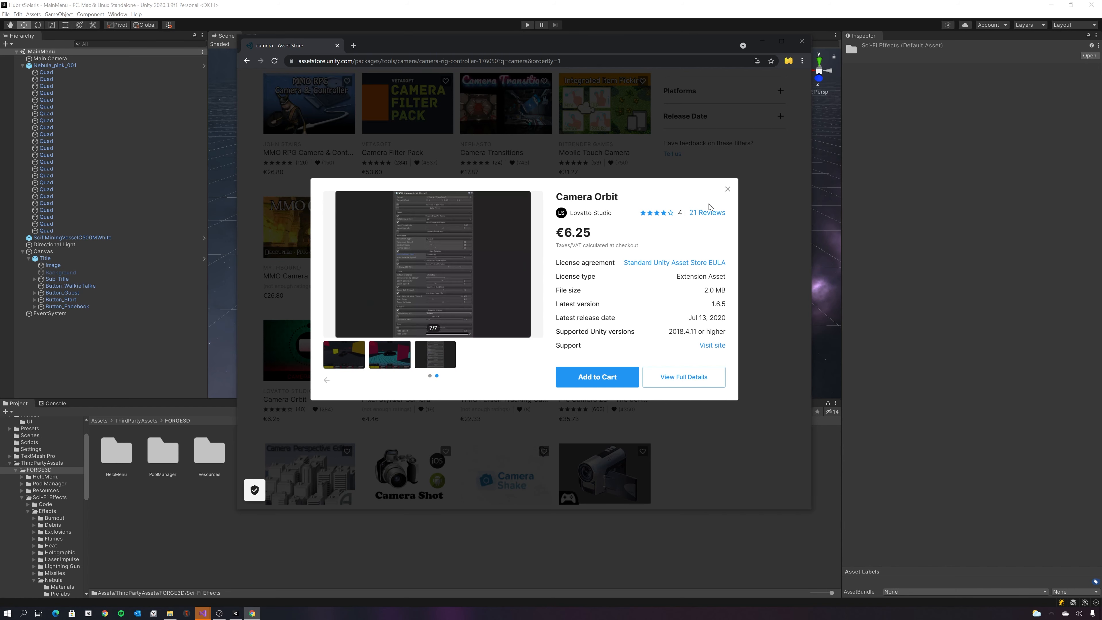
click(728, 194)
- Open the full Camera Orbit product page and examine its screenshots through to the script settings image
click(312, 352)
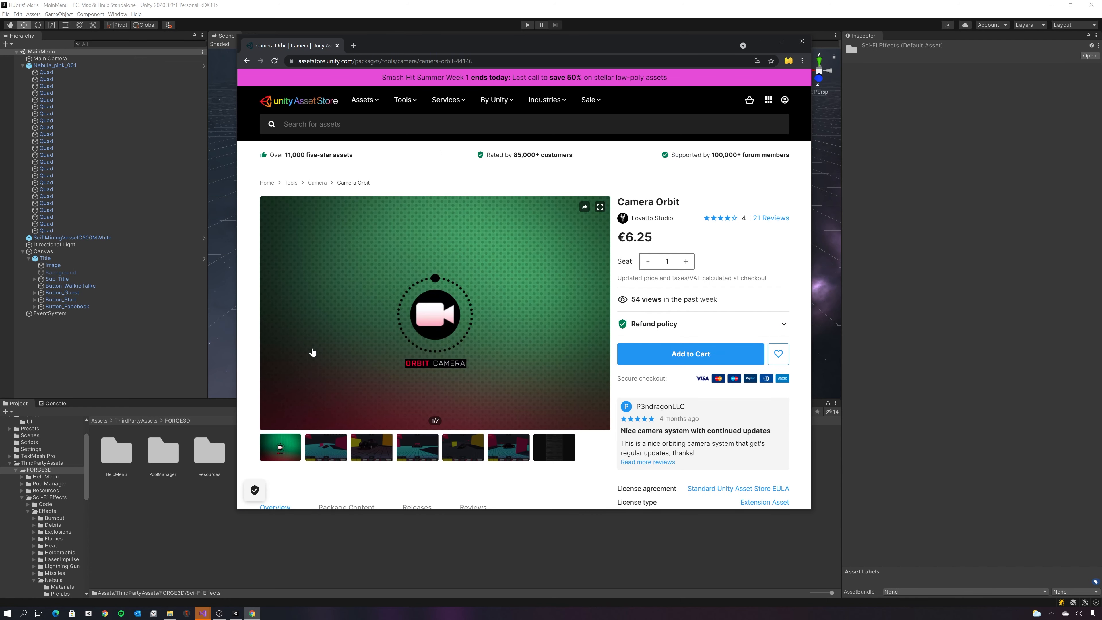
scroll(322, 414, down, 1)
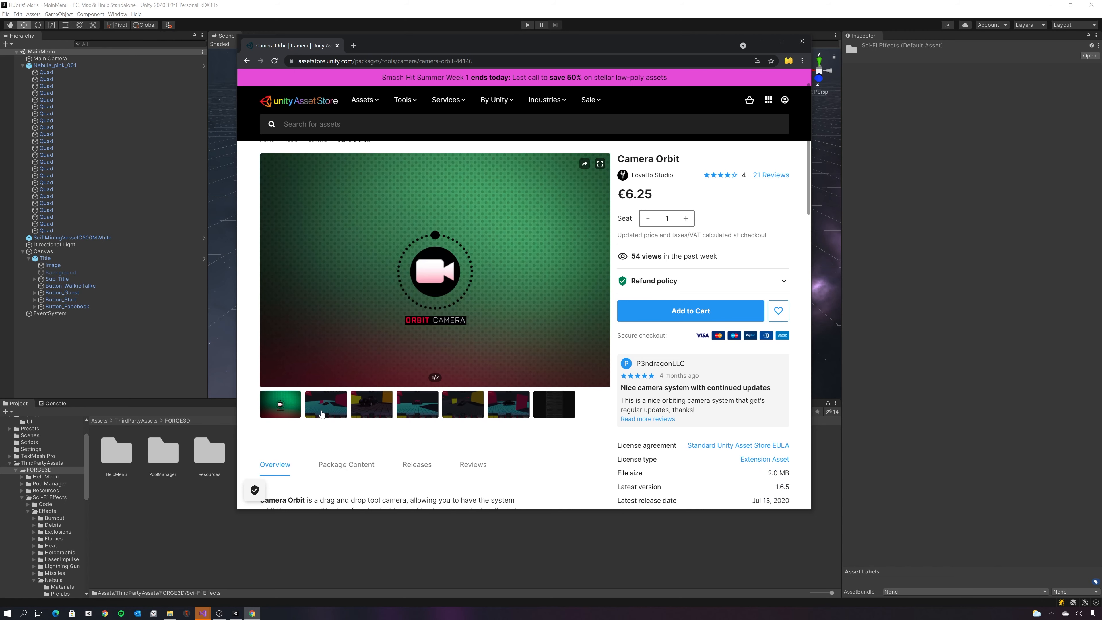
click(322, 413)
click(369, 413)
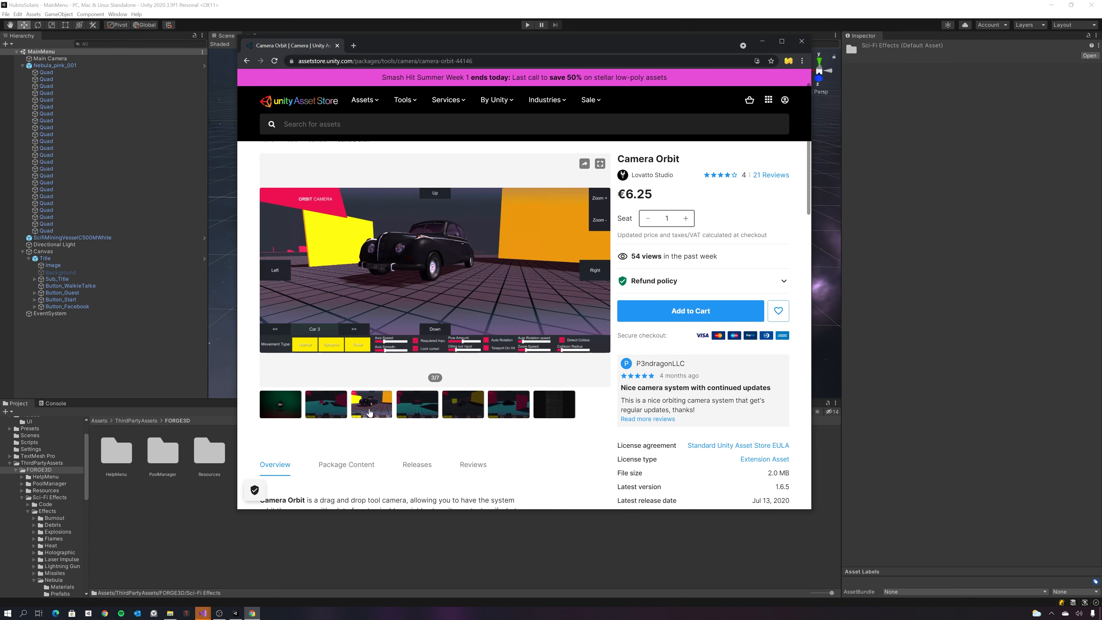
click(409, 415)
click(474, 414)
click(508, 410)
click(548, 411)
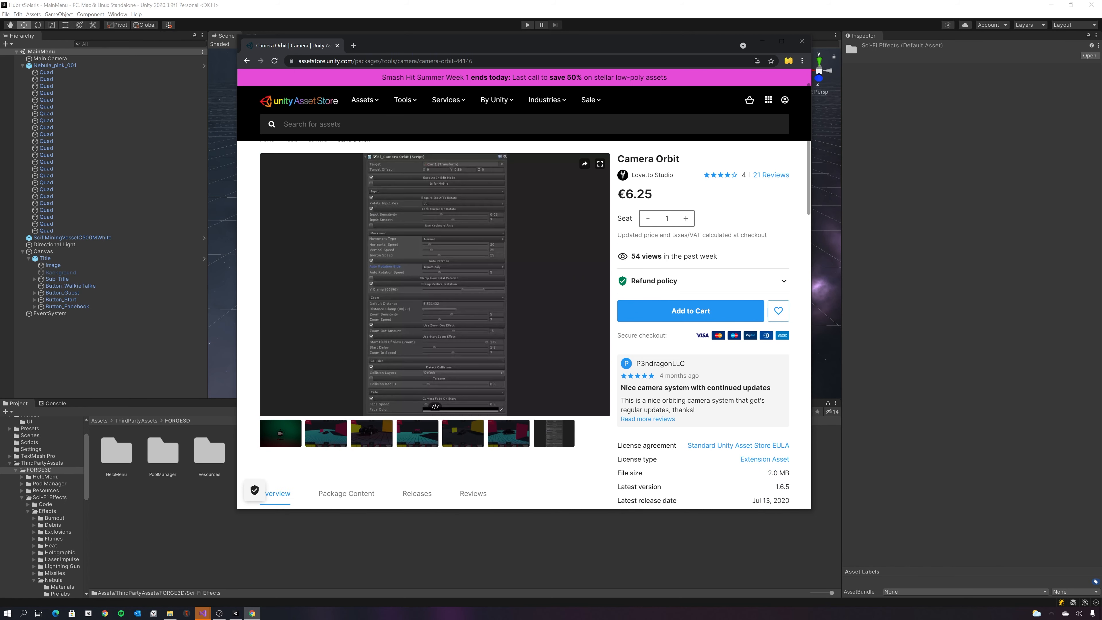
- Switch back to the Unity editor and open the Package Manager, placing its window higher over the scene
click(762, 42)
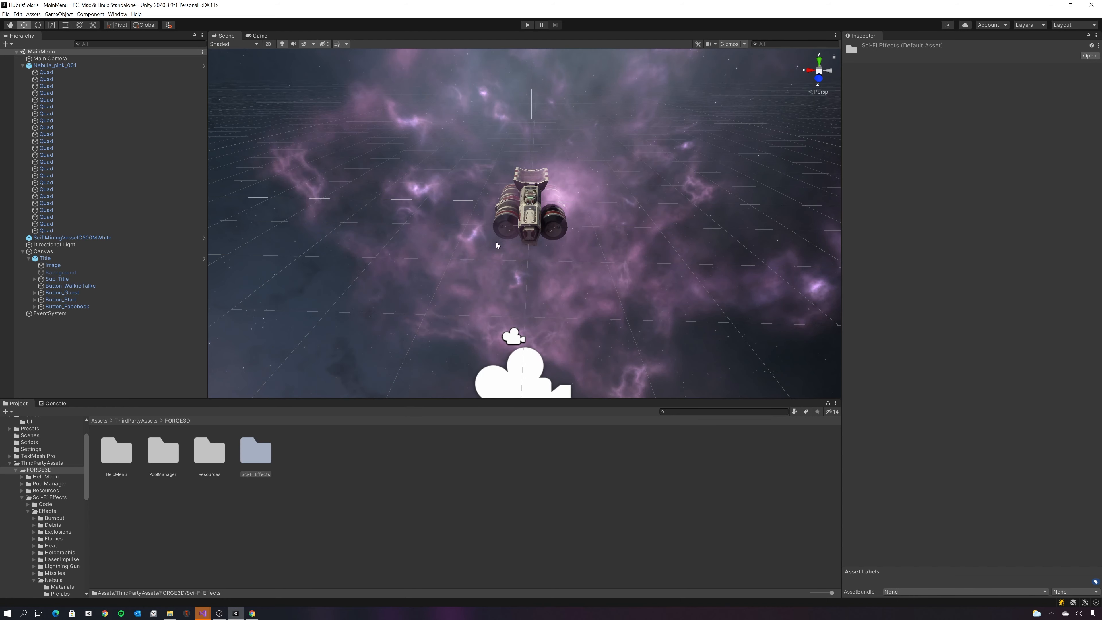
scroll(496, 245, down, 4)
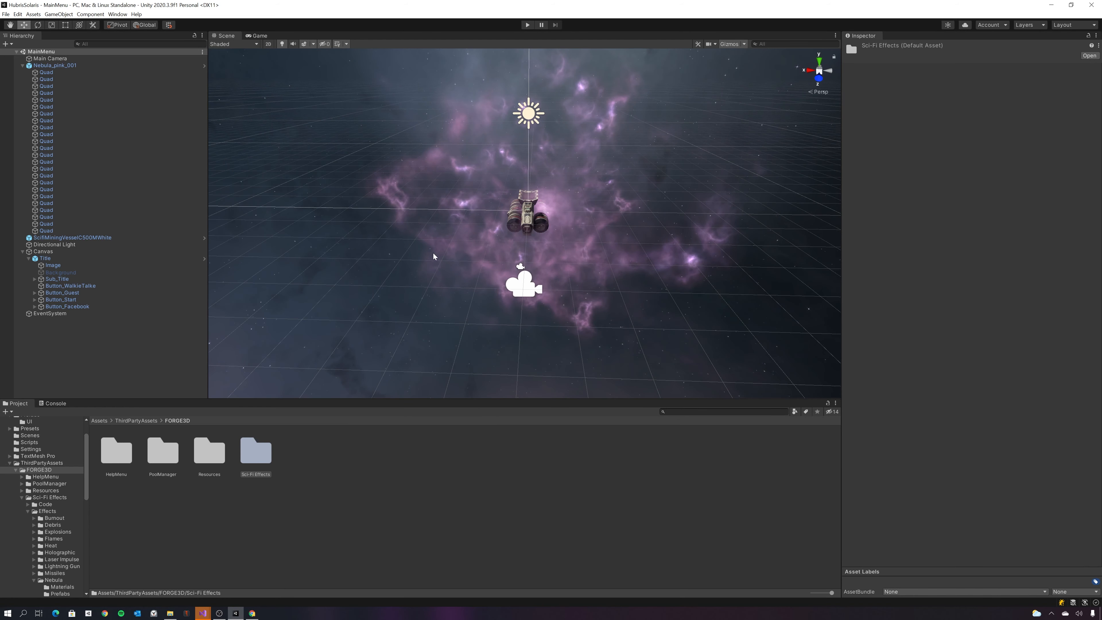
alt+drag(450, 256, 481, 253)
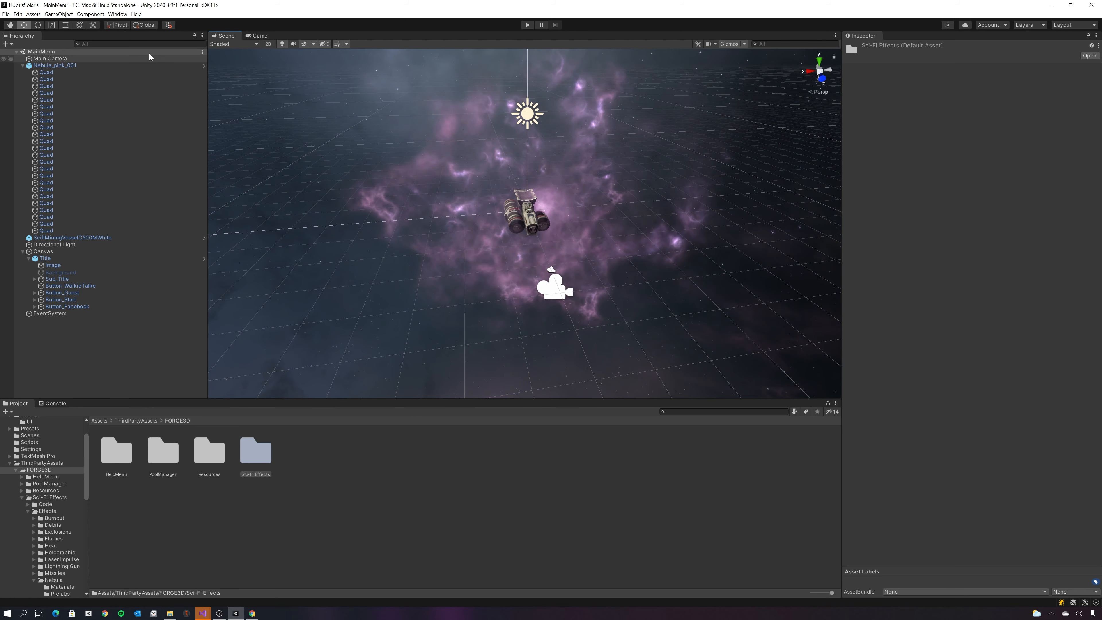
click(90, 14)
mouse_move(117, 13)
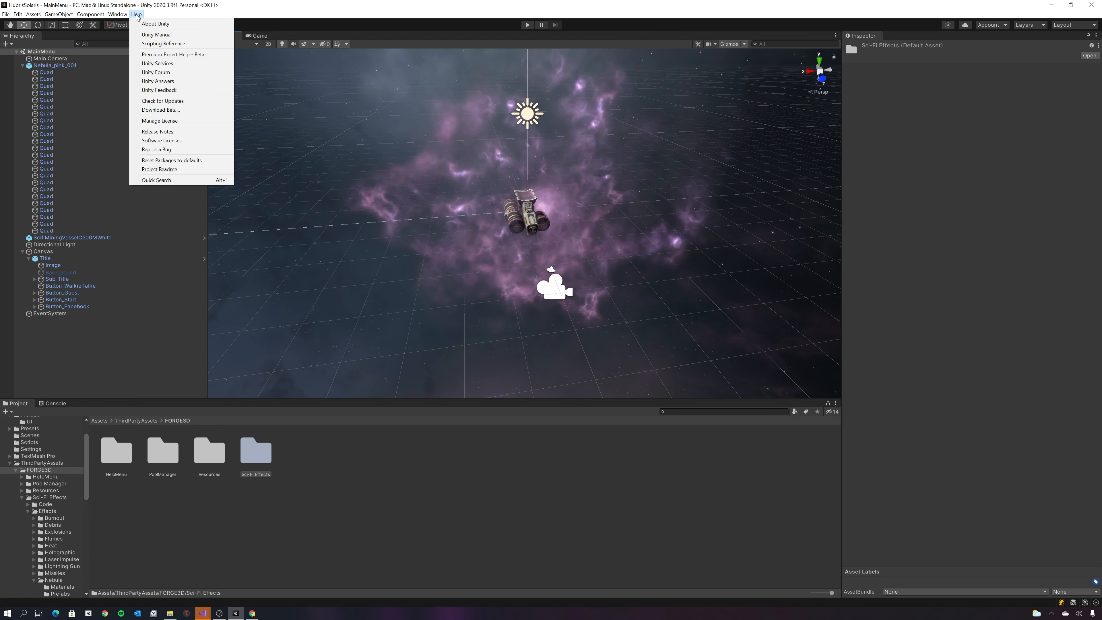
click(138, 94)
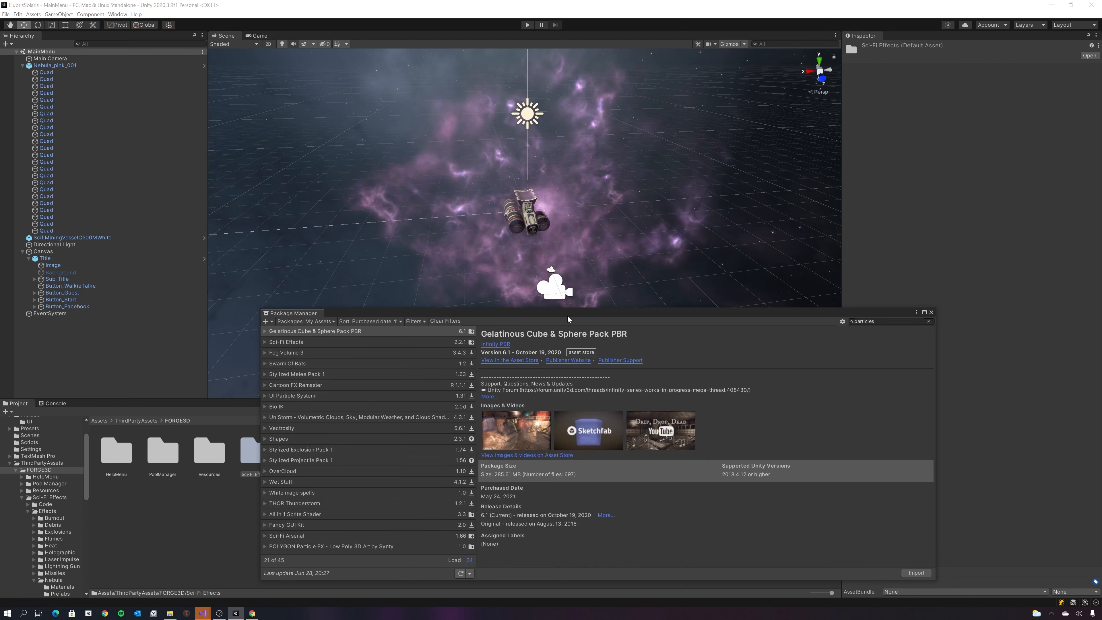
drag(564, 315, 529, 165)
- Find Cinemachine in the Unity Registry packages, install version 2.6.5 and close the Package Manager
click(261, 172)
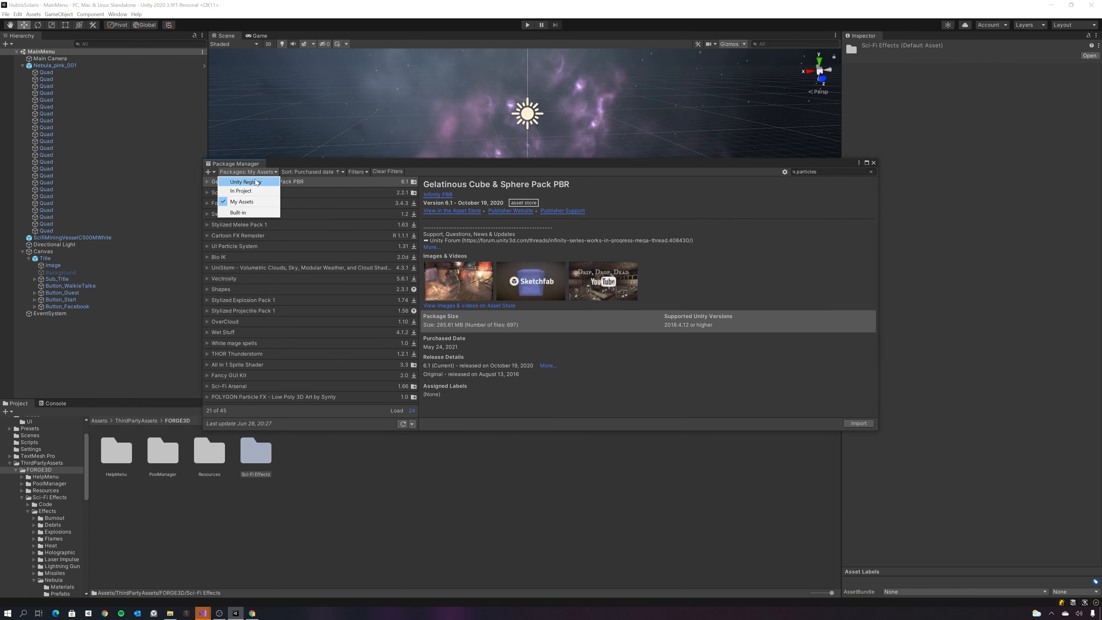
click(255, 182)
click(817, 173)
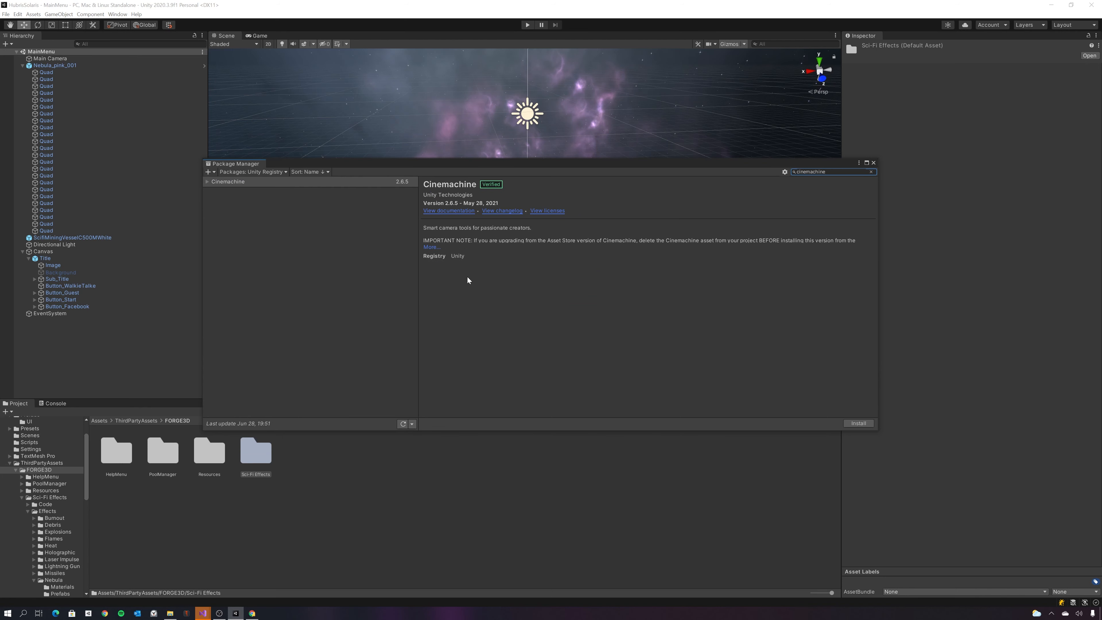
click(207, 182)
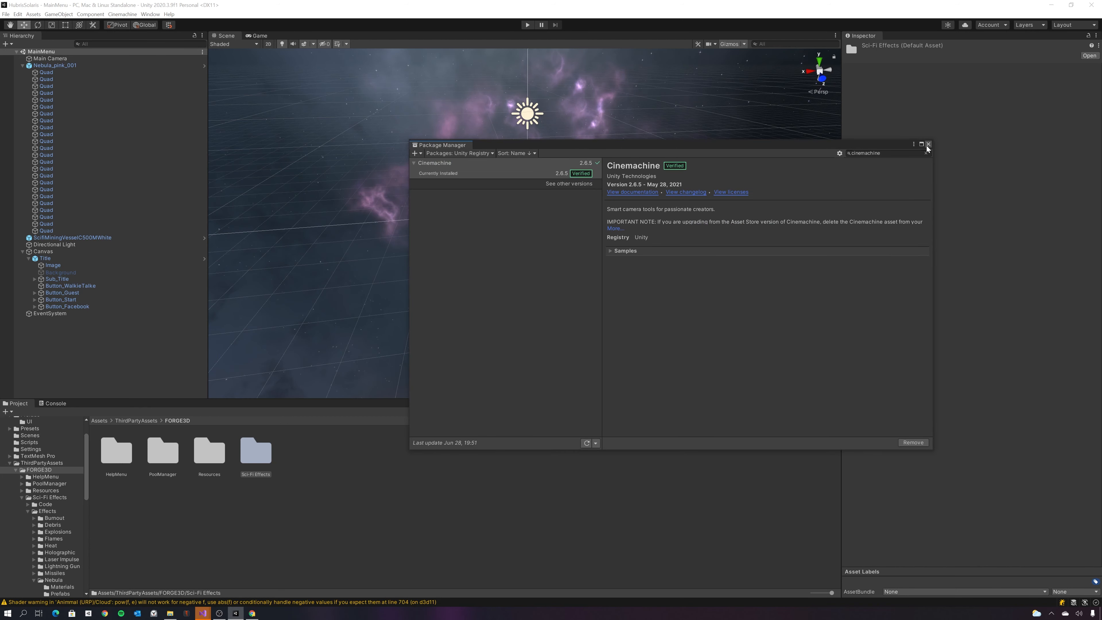
click(928, 145)
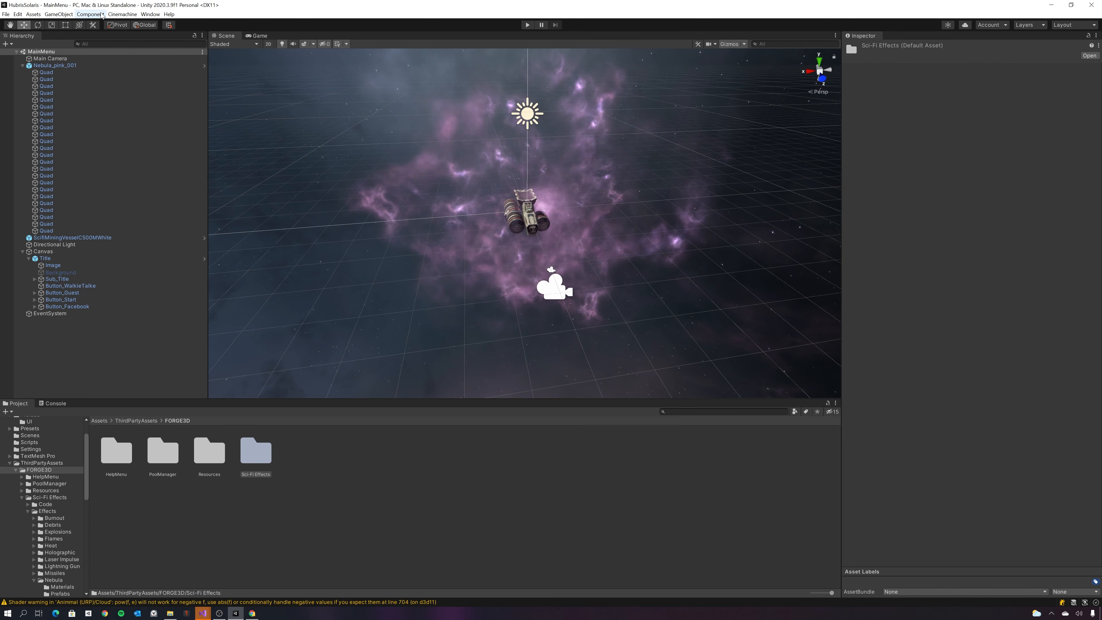
- Create a Cinemachine dolly camera with track in the MainMenu scene
click(115, 14)
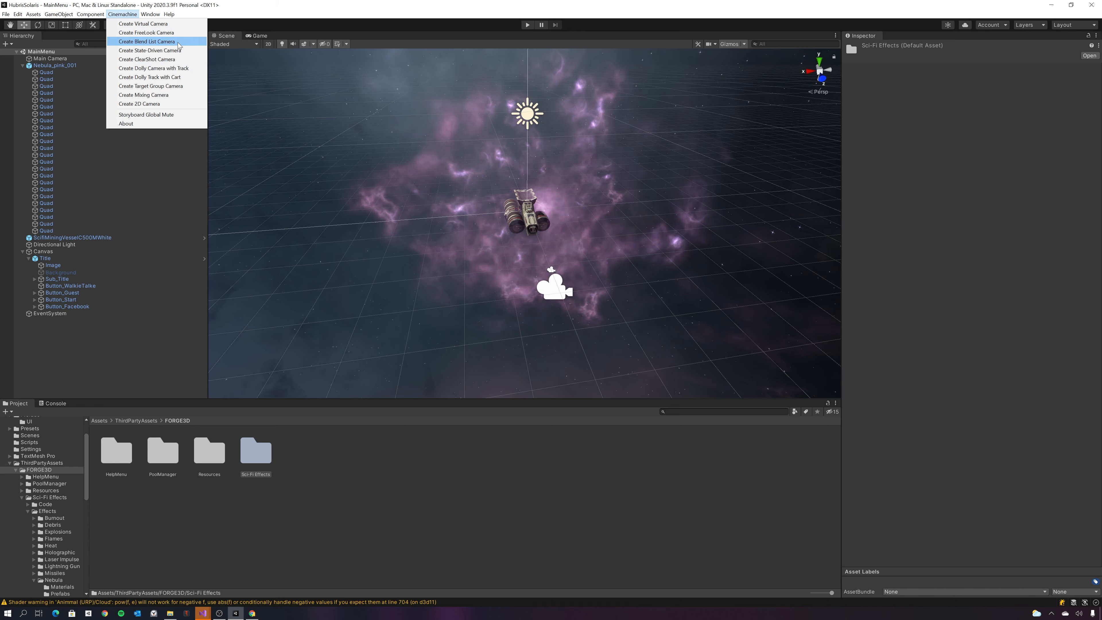
click(173, 69)
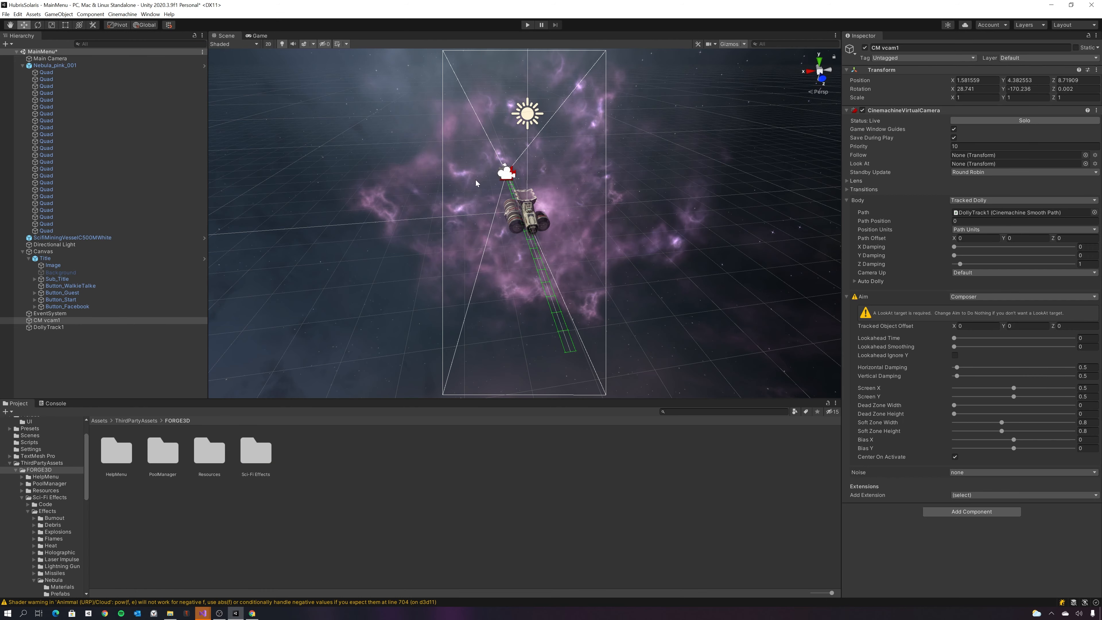
alt+drag(458, 233, 486, 234)
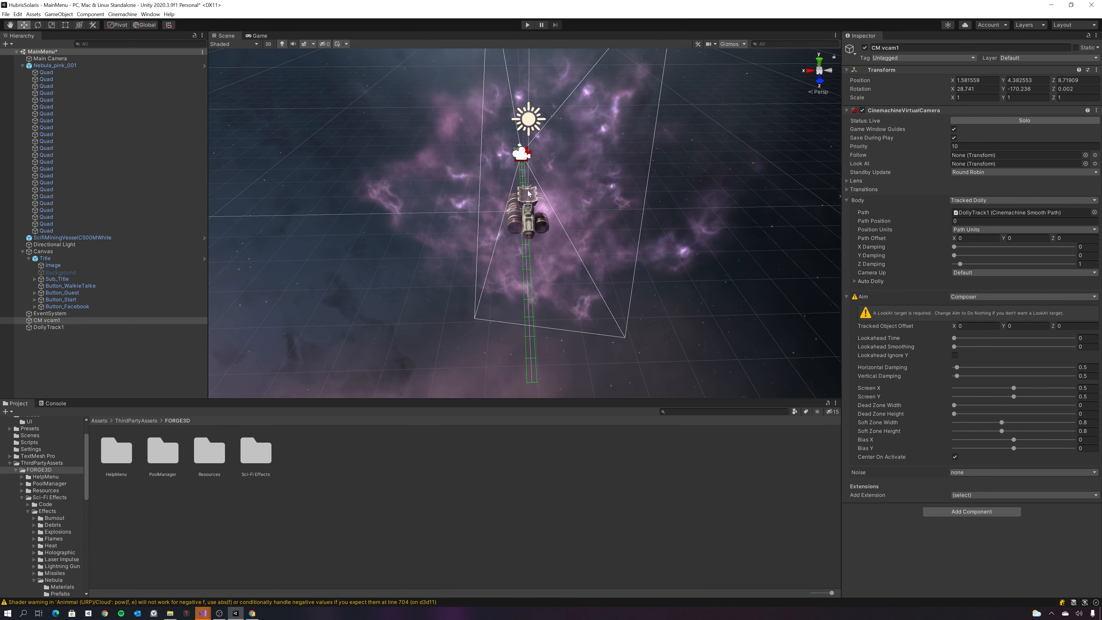
- Move the dolly track sideways away from the mining vessel to an X position of about 2.29
key(e)
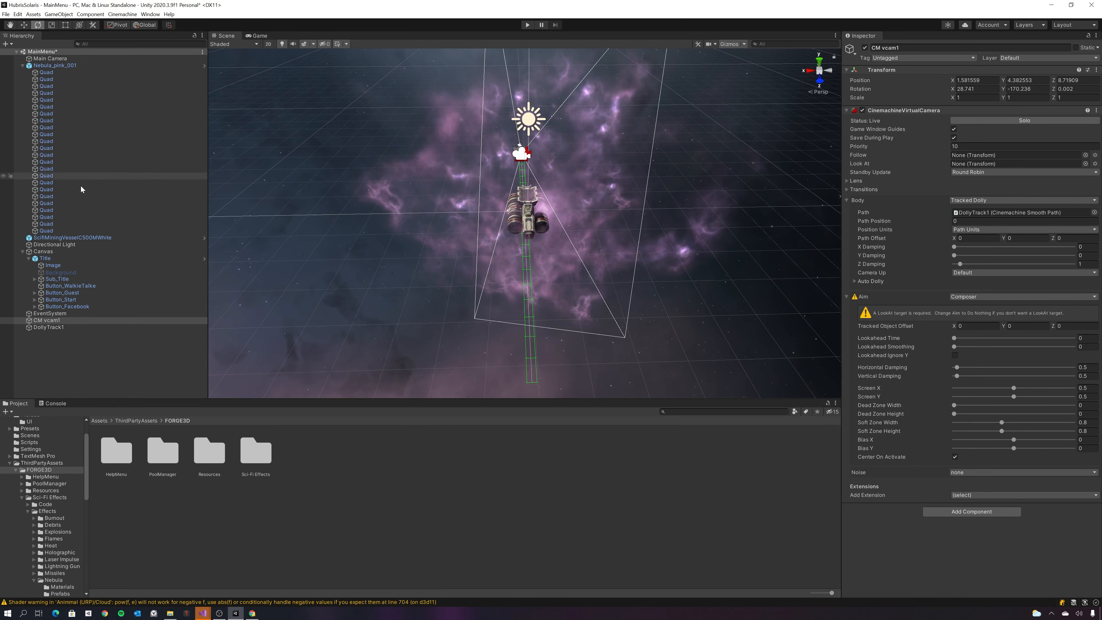
click(48, 327)
key(w)
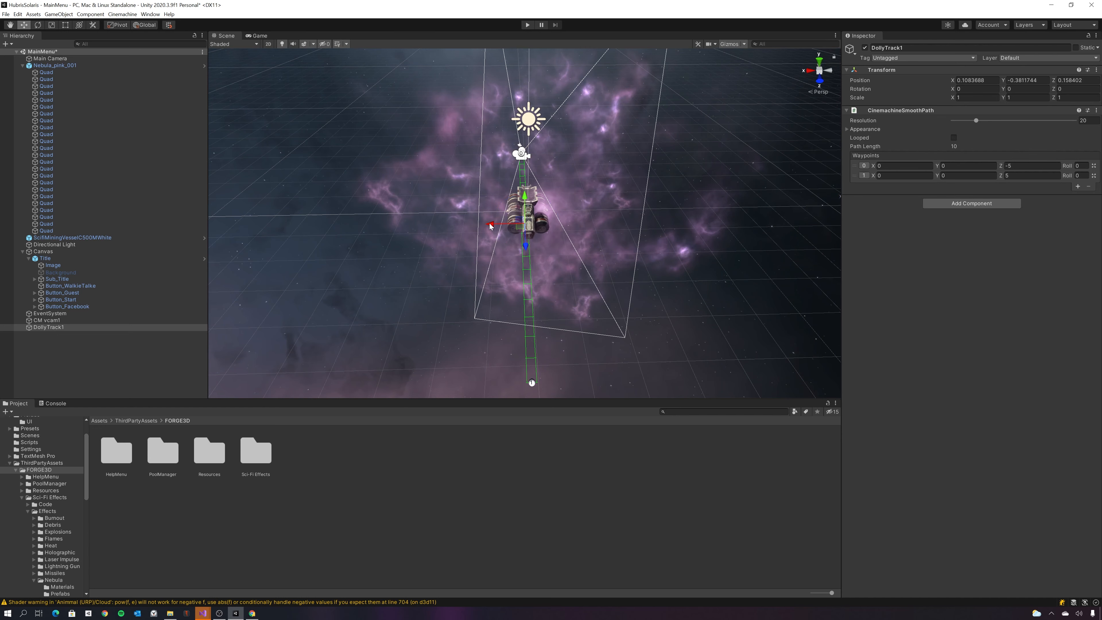
drag(491, 224, 424, 224)
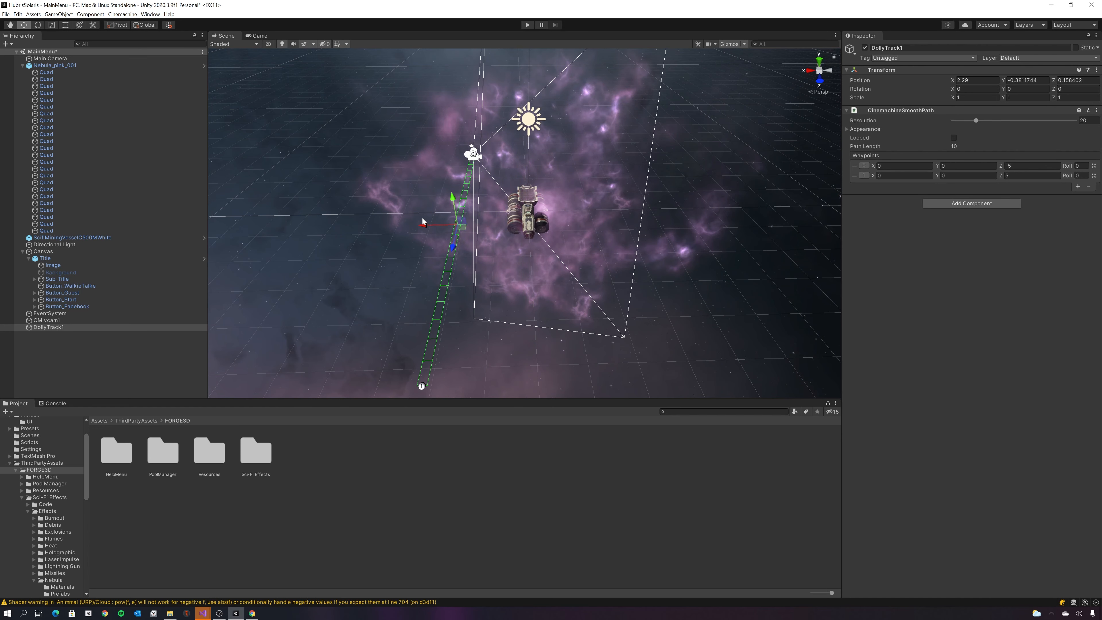
- Rotate the dolly track to -90 on Y and move it behind the mining vessel, to about X -0.59, Z 1.97
key(e)
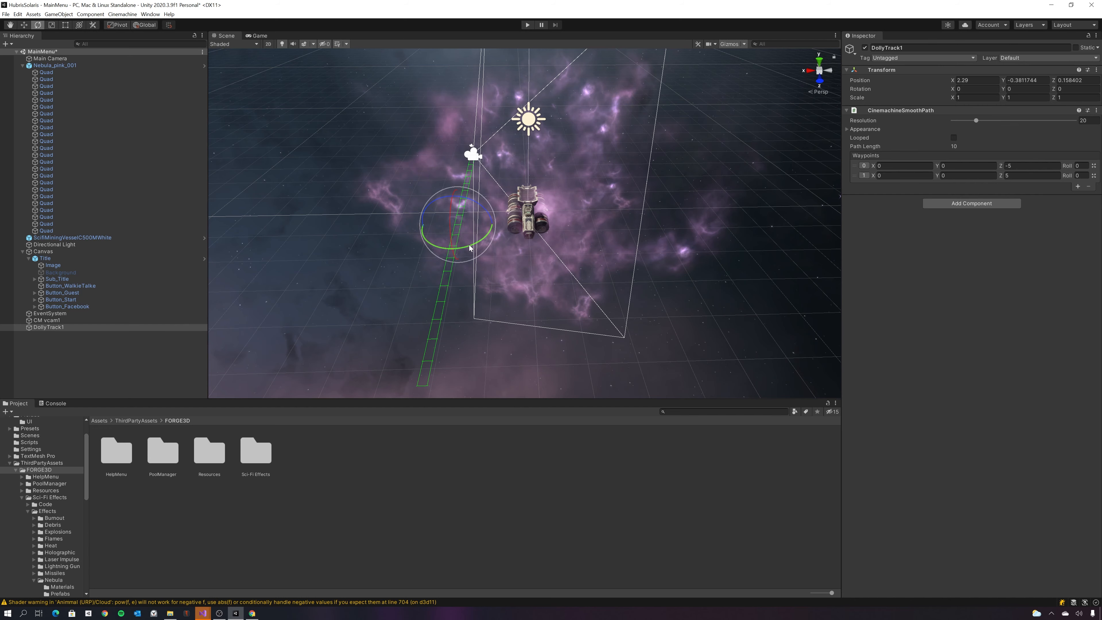
drag(431, 224, 572, 213)
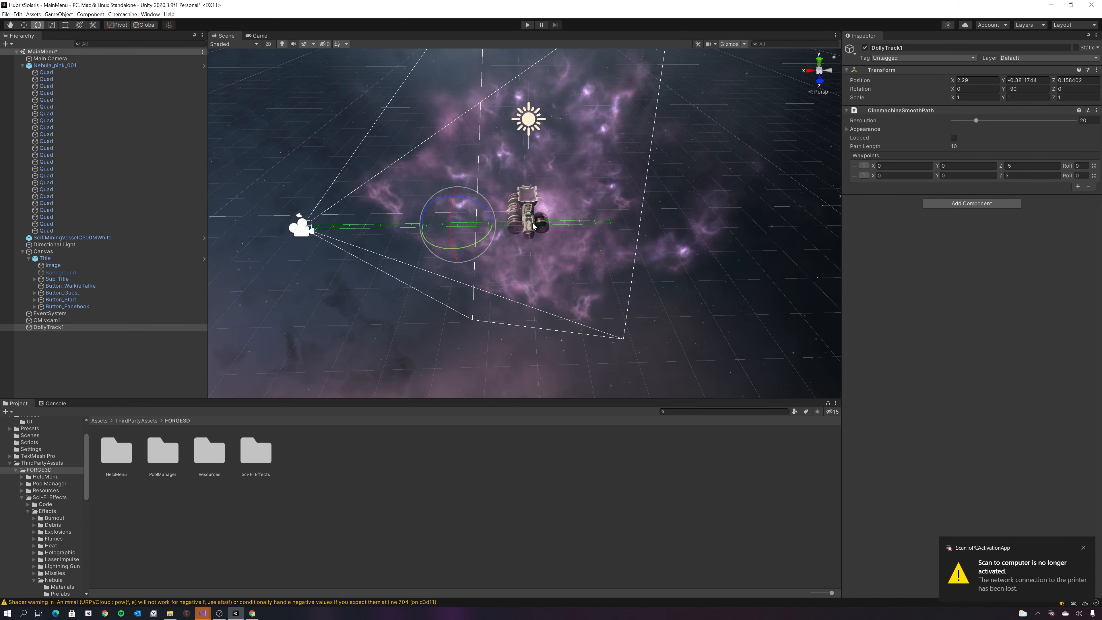
key(w)
drag(455, 254, 513, 281)
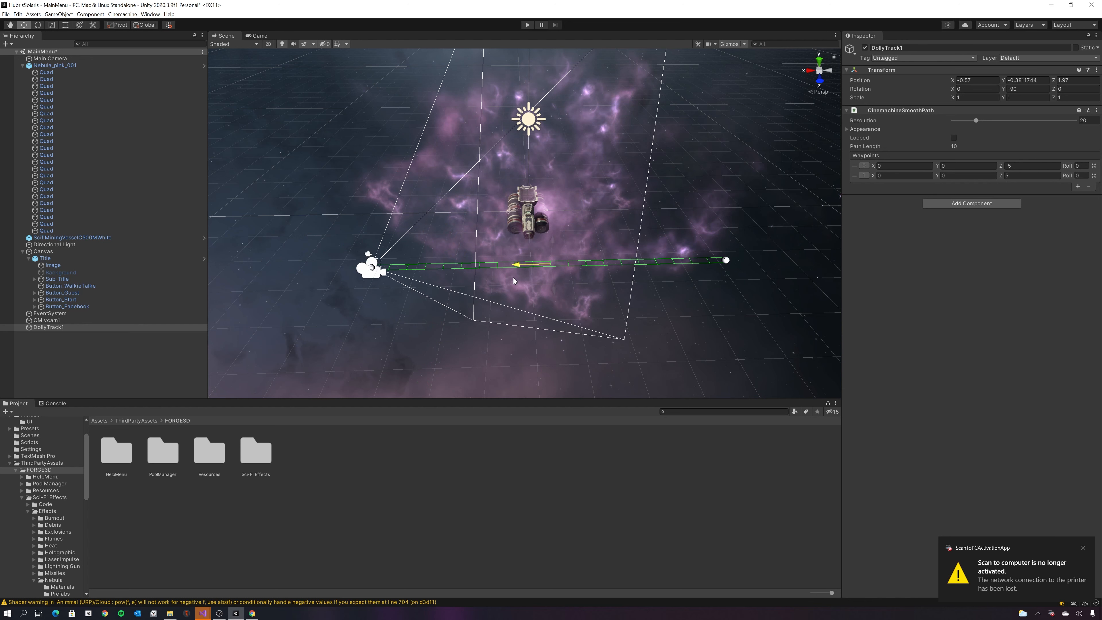
- Assign SciFiMiningVesselC500MWhite as the Look At target of the CM vcam1 virtual camera
click(81, 321)
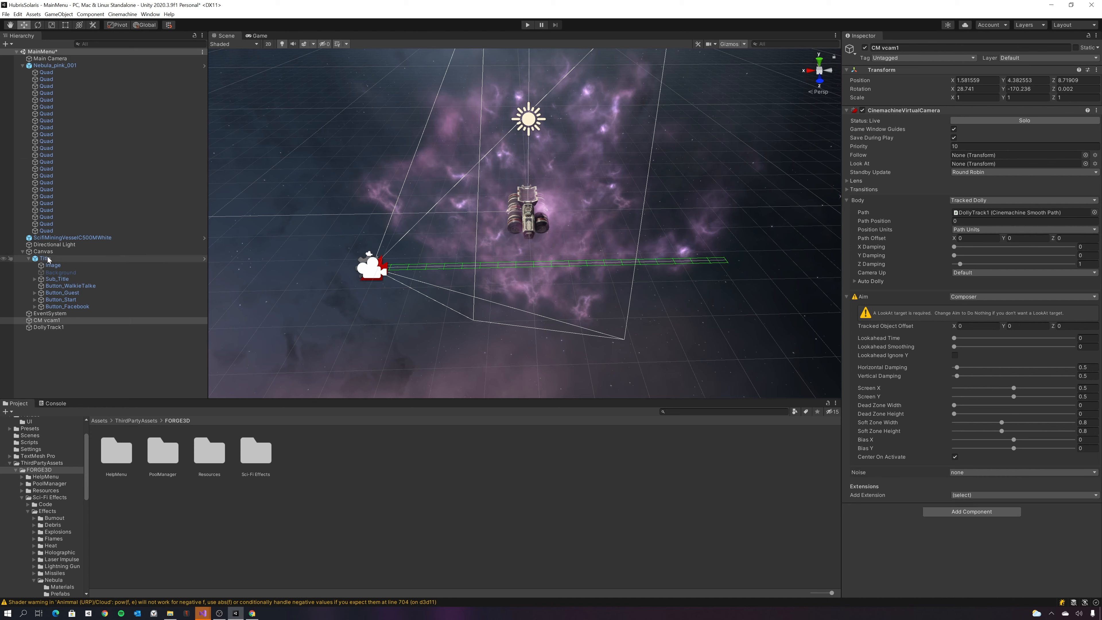
drag(69, 238, 992, 167)
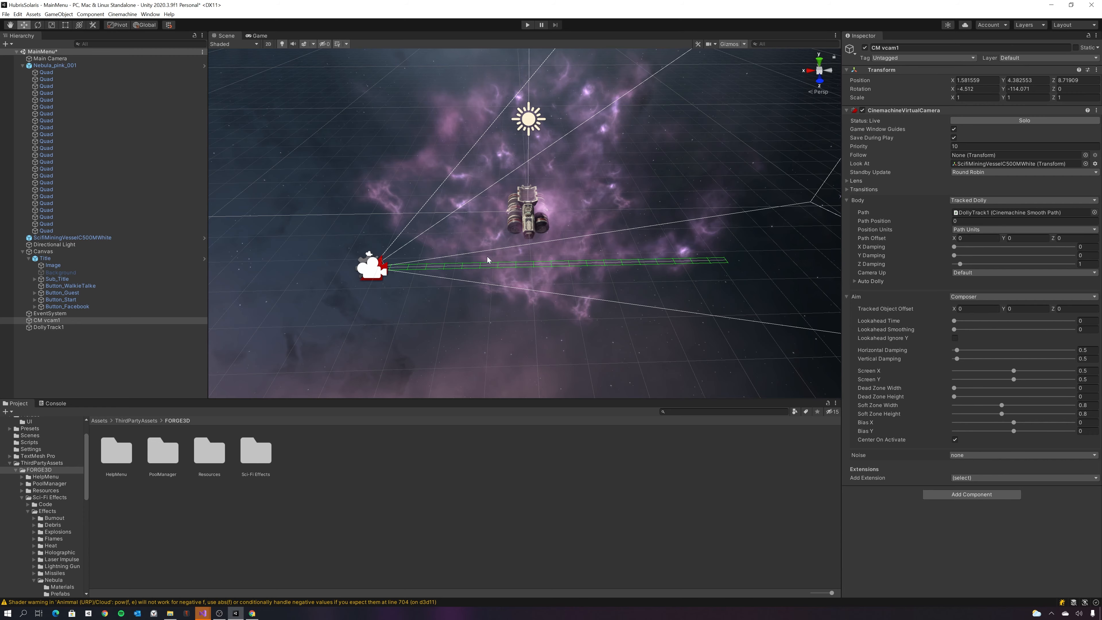
alt+drag(479, 285, 486, 256)
- Select the Main Camera, play the scene to check the camera's framing of the vessel, and stop it
click(62, 58)
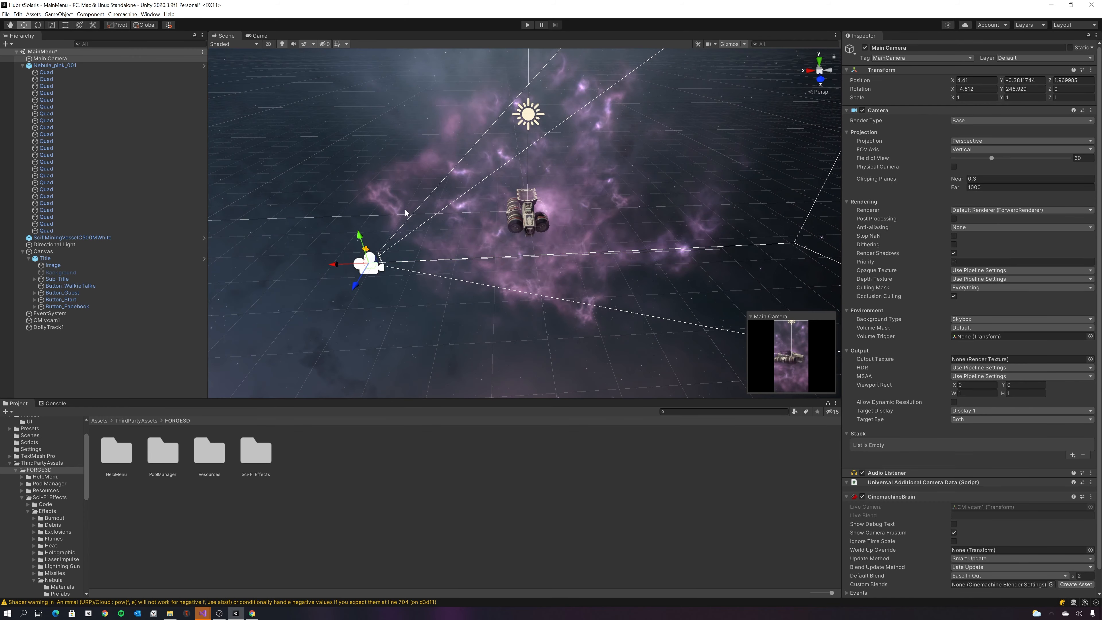
click(529, 26)
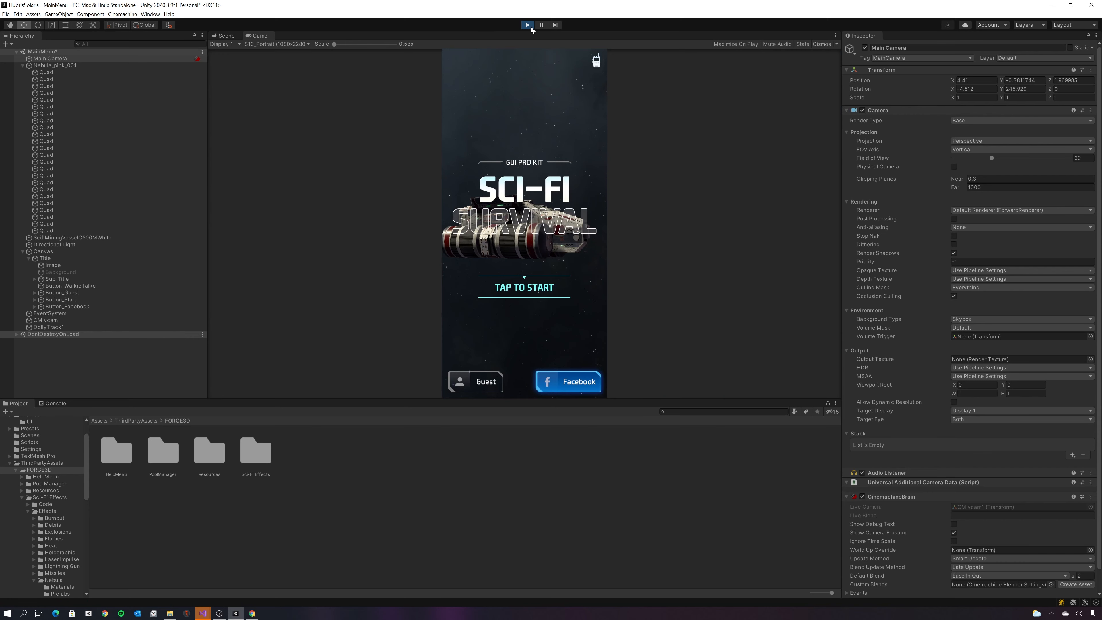
click(530, 26)
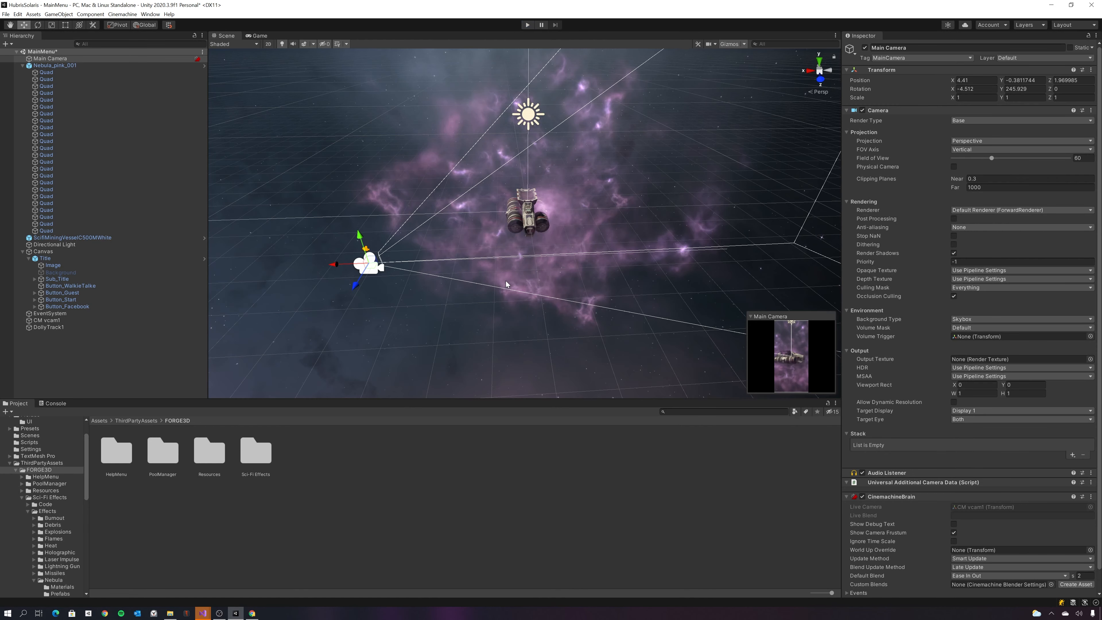
- Show the appearance settings of DollyTrack1's smooth path and make the path looped
alt+drag(505, 285, 448, 288)
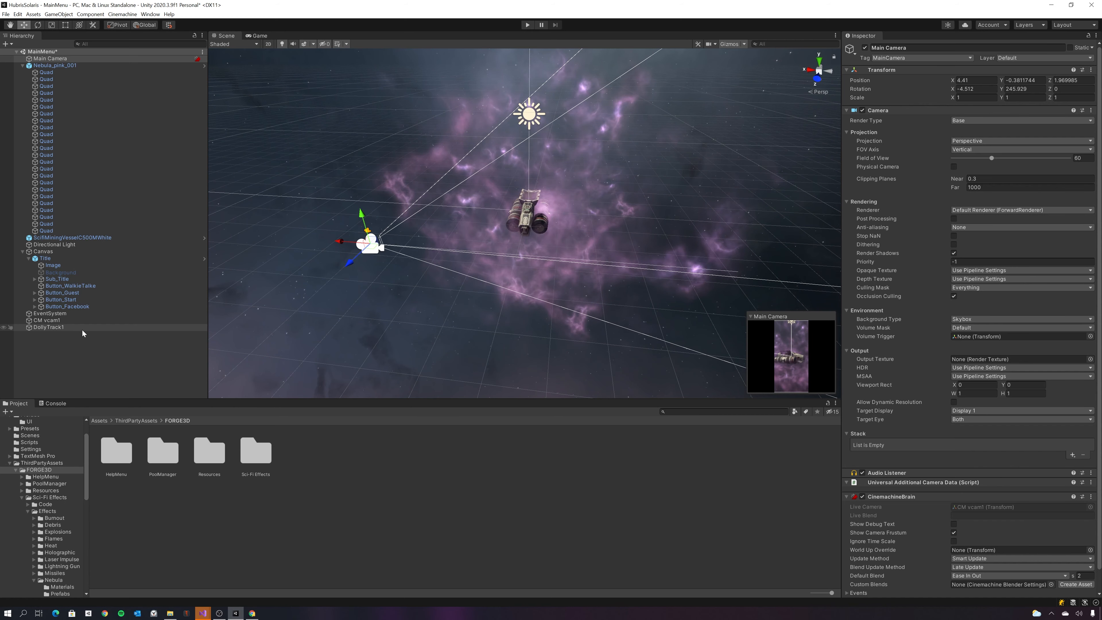
scroll(477, 297, up, 3)
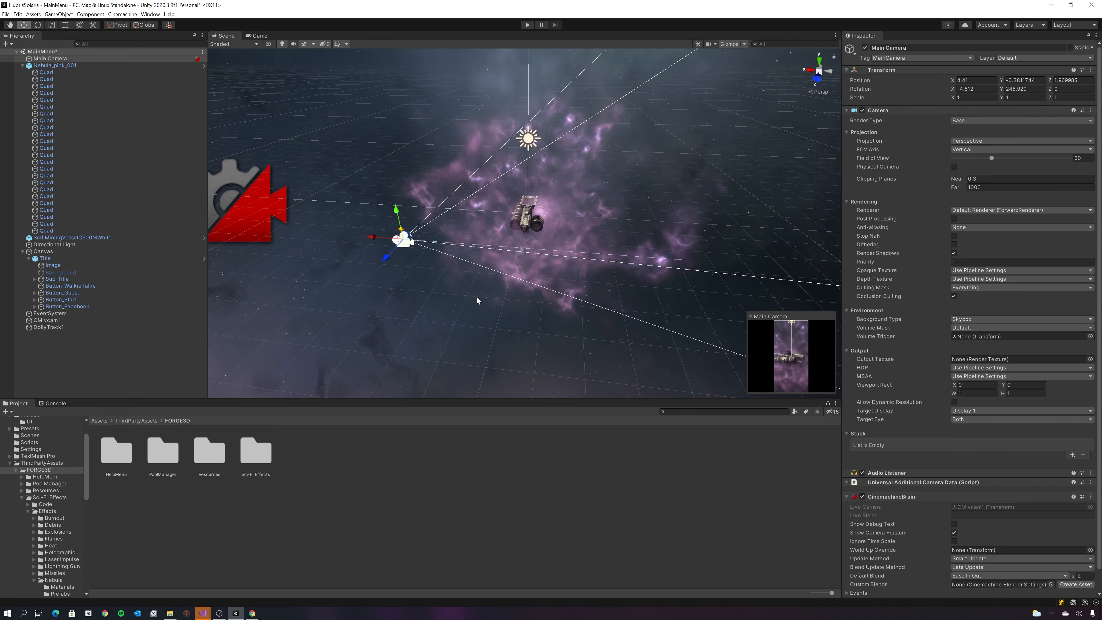
scroll(477, 298, up, 4)
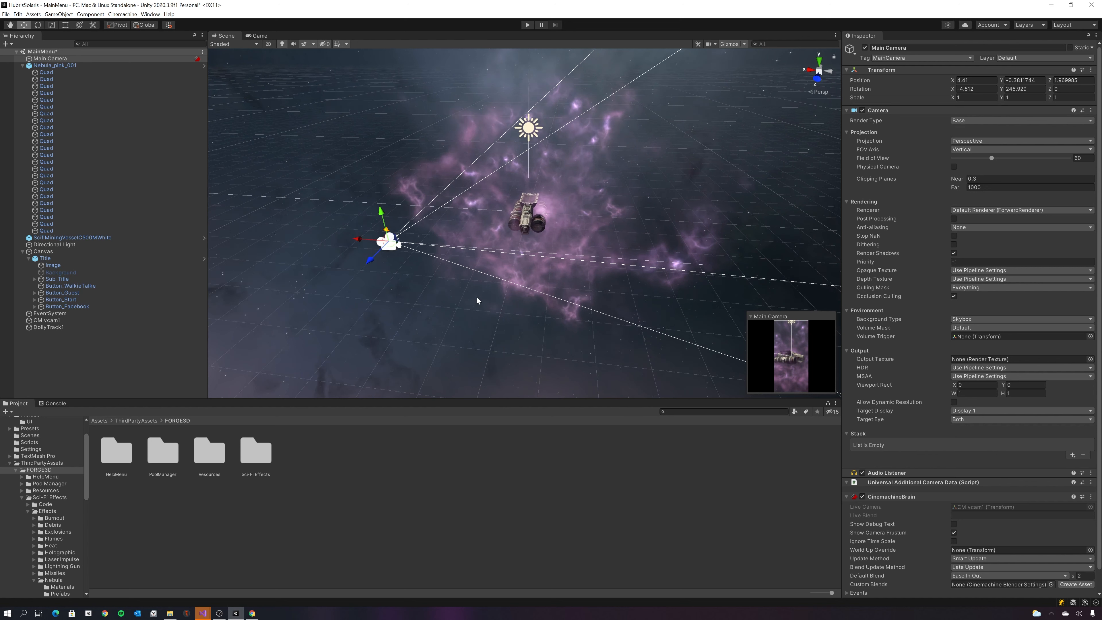
click(56, 328)
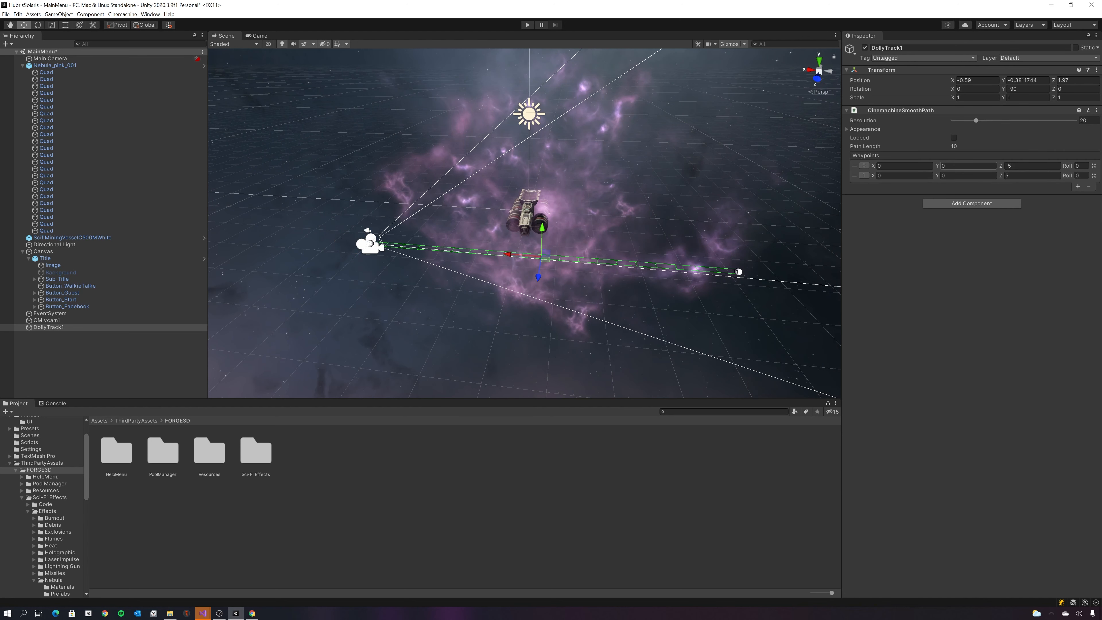
click(849, 129)
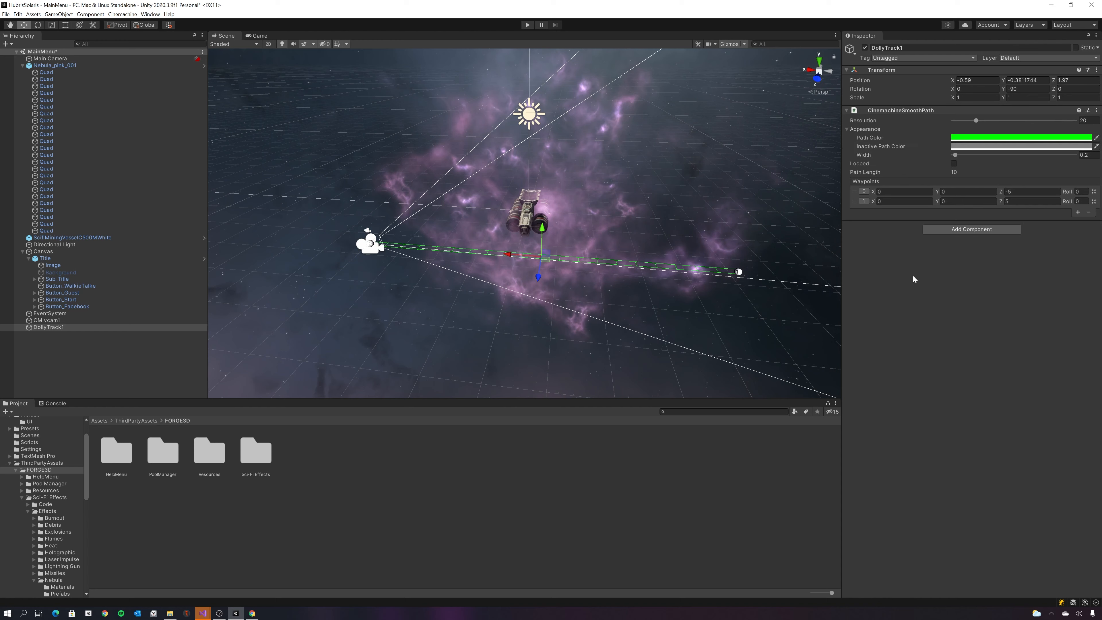
click(953, 164)
- Try out positions for waypoint 1 of the dolly track and leave it at an X of about -0.47
click(739, 272)
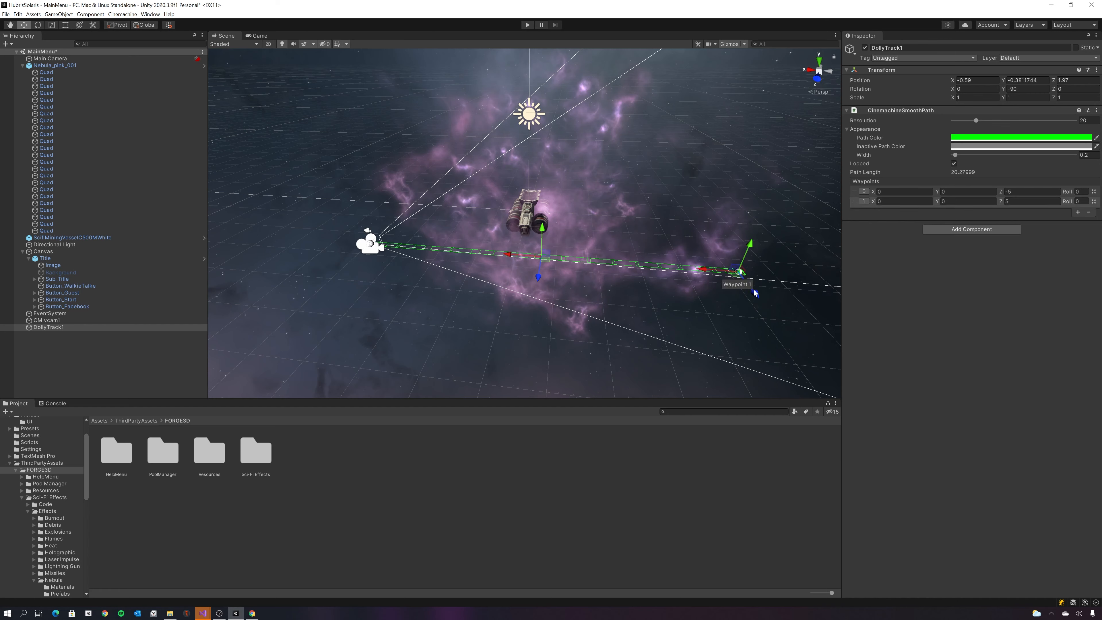
drag(754, 294, 674, 192)
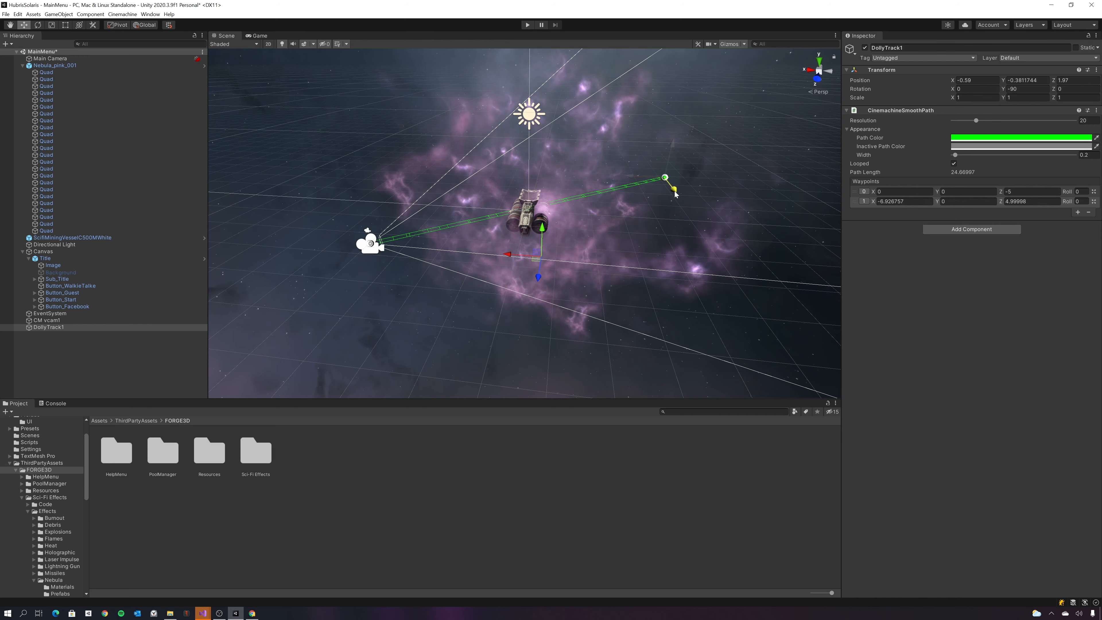
drag(641, 176, 705, 305)
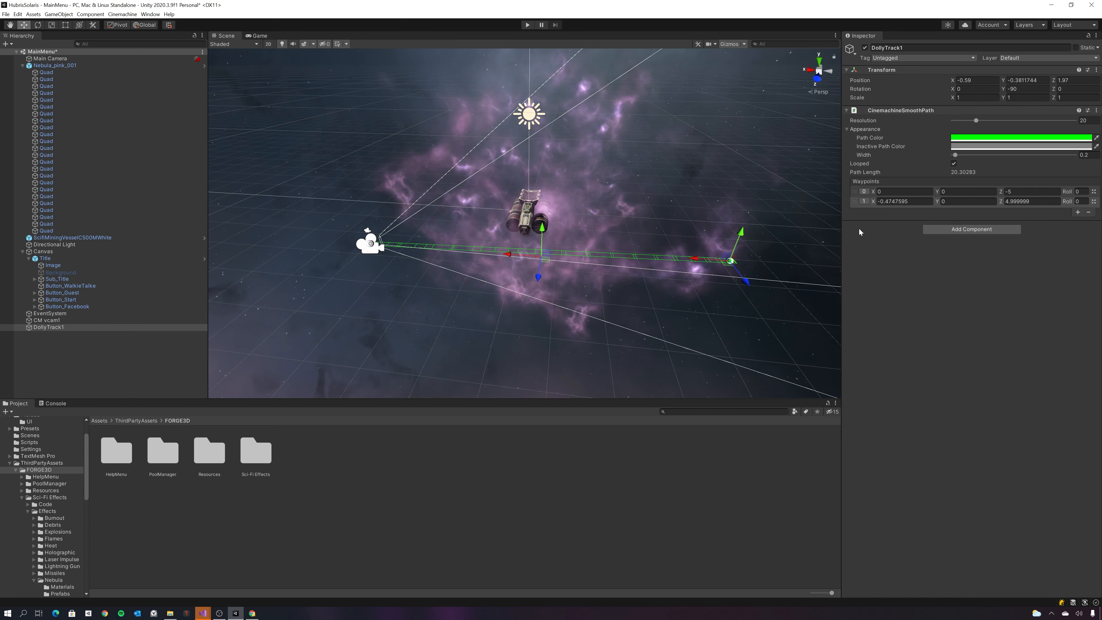
- Add four more waypoints to the dolly track's smooth path
click(1077, 212)
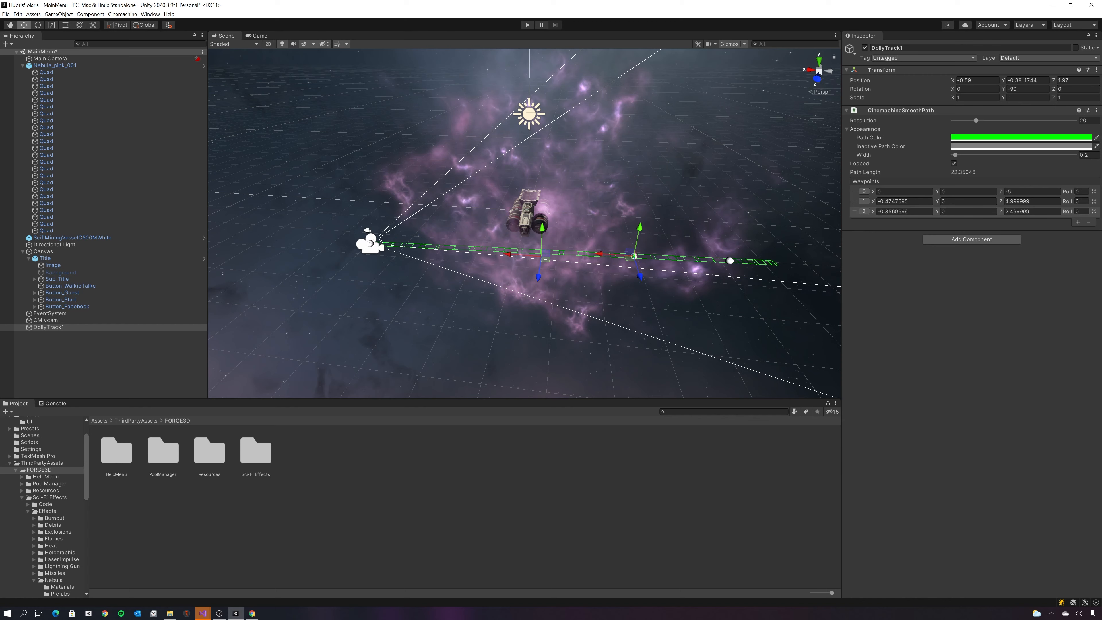
click(1077, 221)
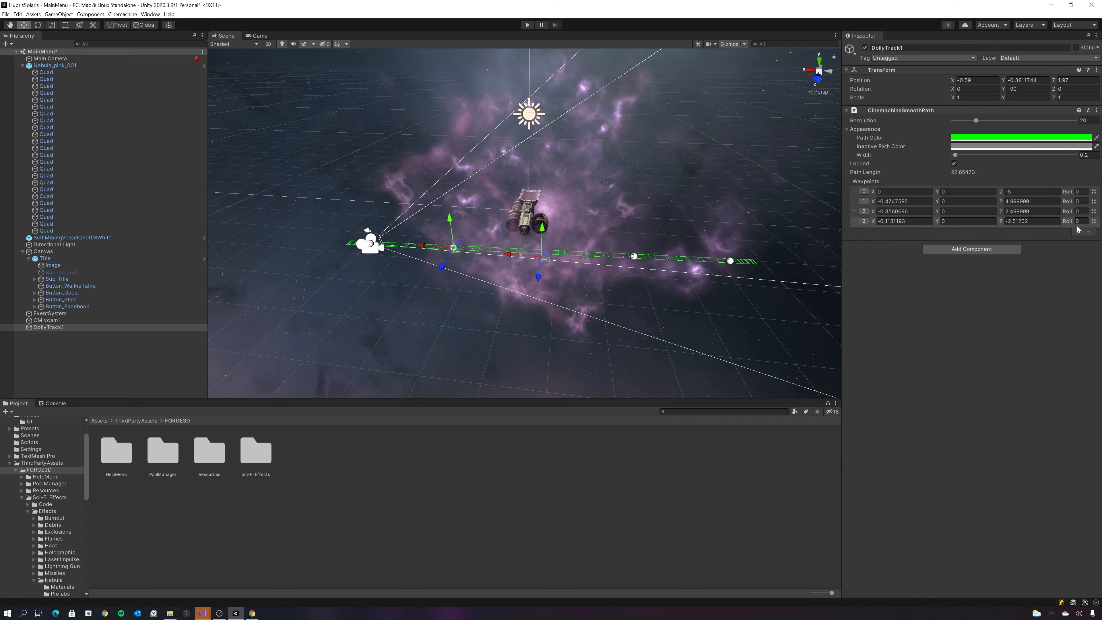
click(1077, 232)
click(1077, 242)
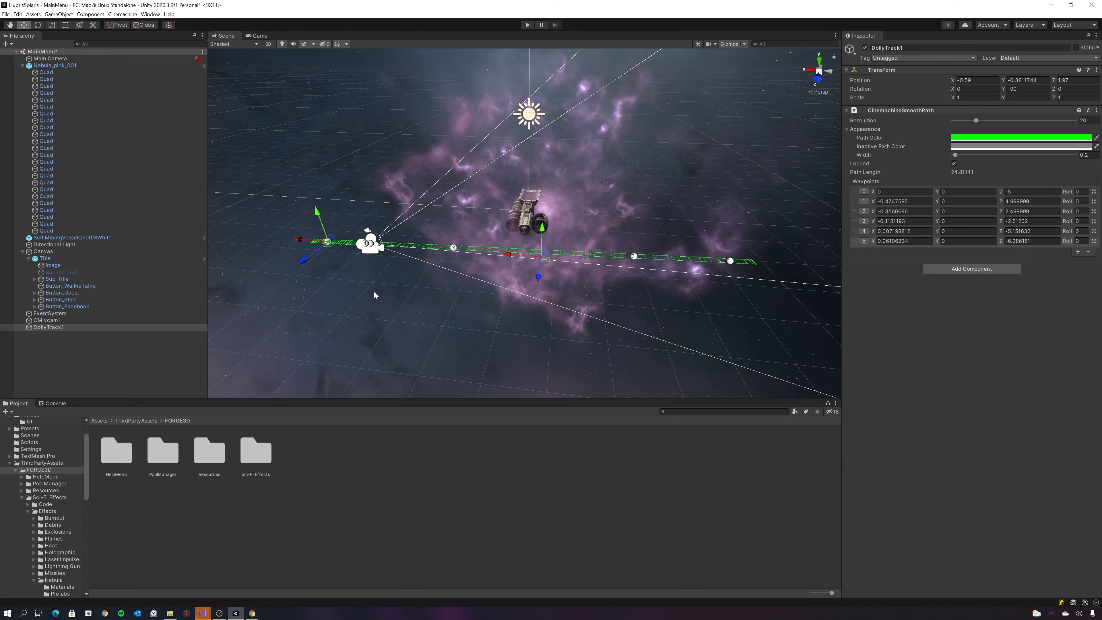
- Spread waypoints 5, 4 and 3 around the vessel, at X positions of about -3.32, -8.24 and -14.13
drag(302, 263, 403, 307)
click(454, 248)
click(364, 245)
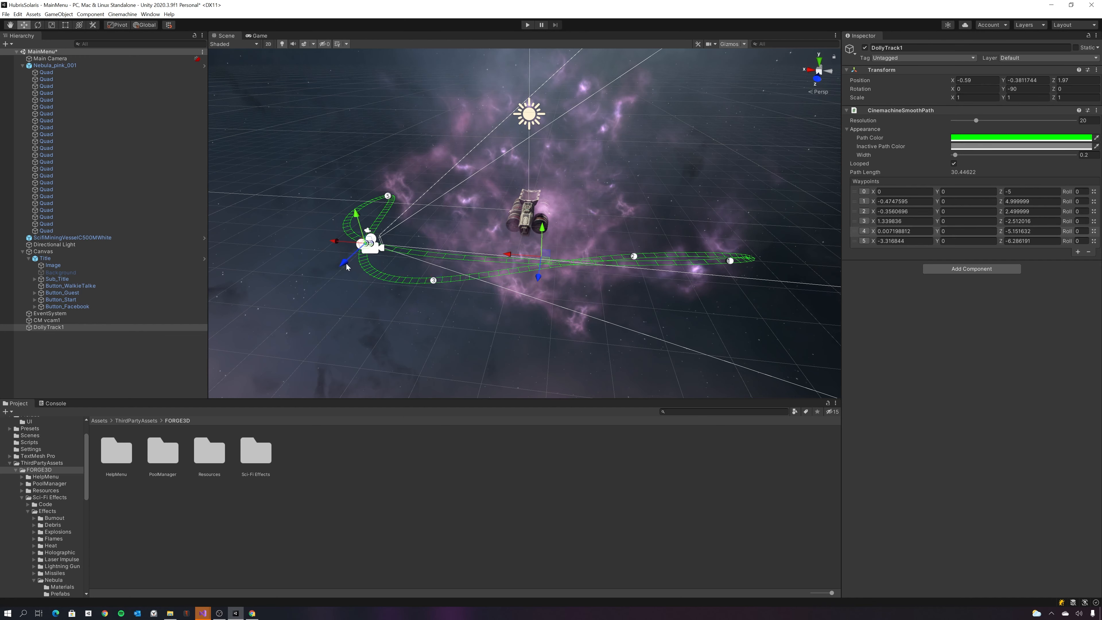
drag(345, 262, 461, 196)
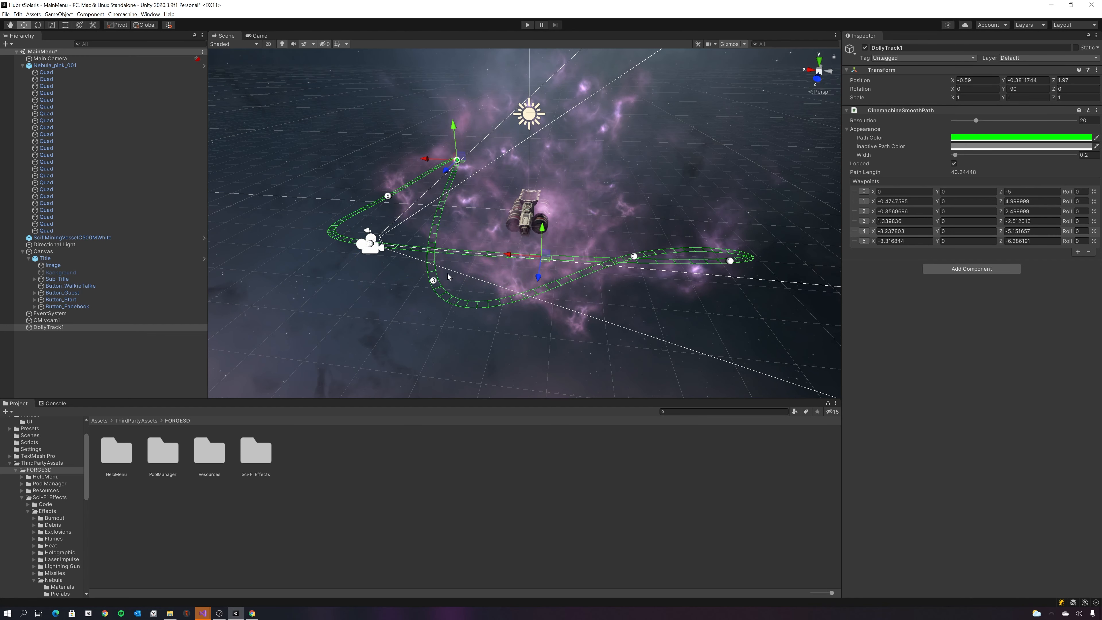
click(434, 281)
drag(435, 280, 599, 228)
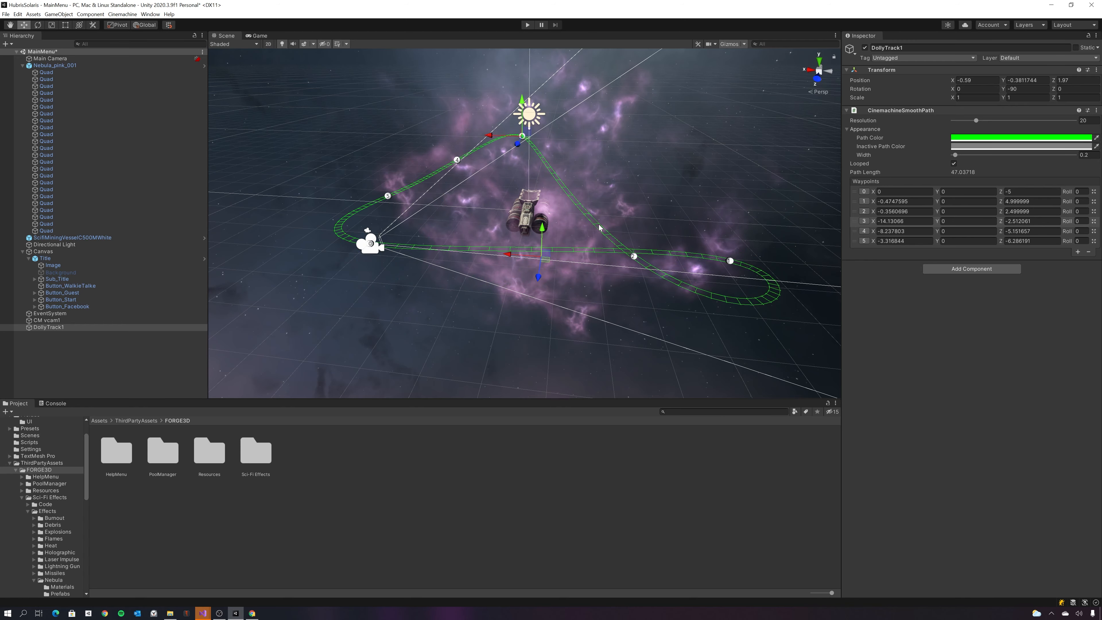
- Remove waypoints 2, 3 and 4 from the dolly track, keeping the first two and the last one
click(671, 317)
alt+drag(430, 291, 499, 304)
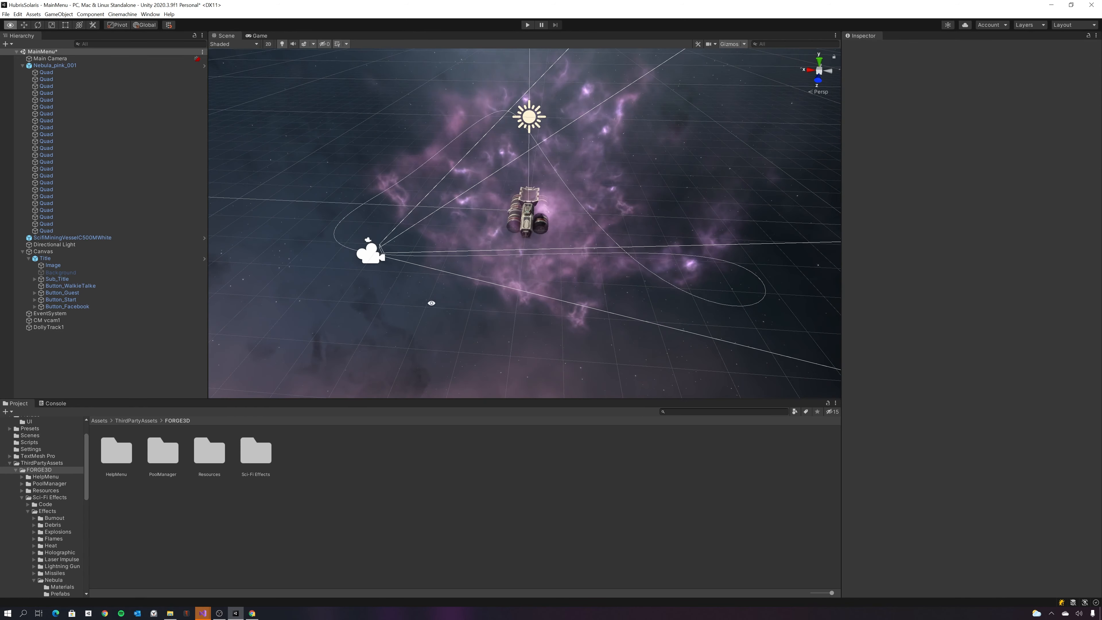
click(48, 326)
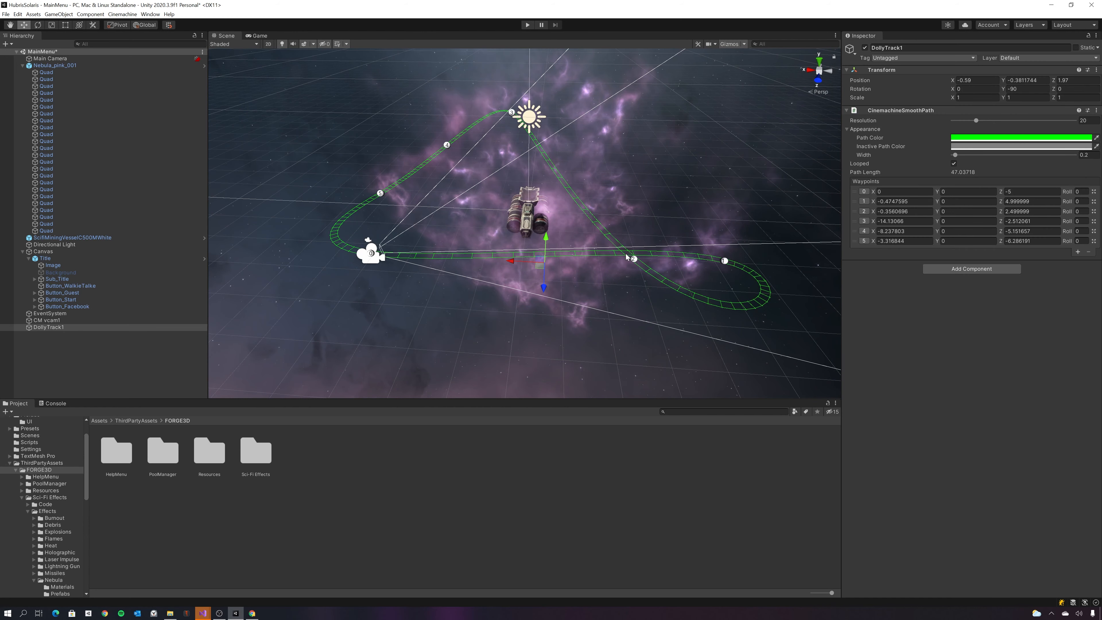
click(634, 260)
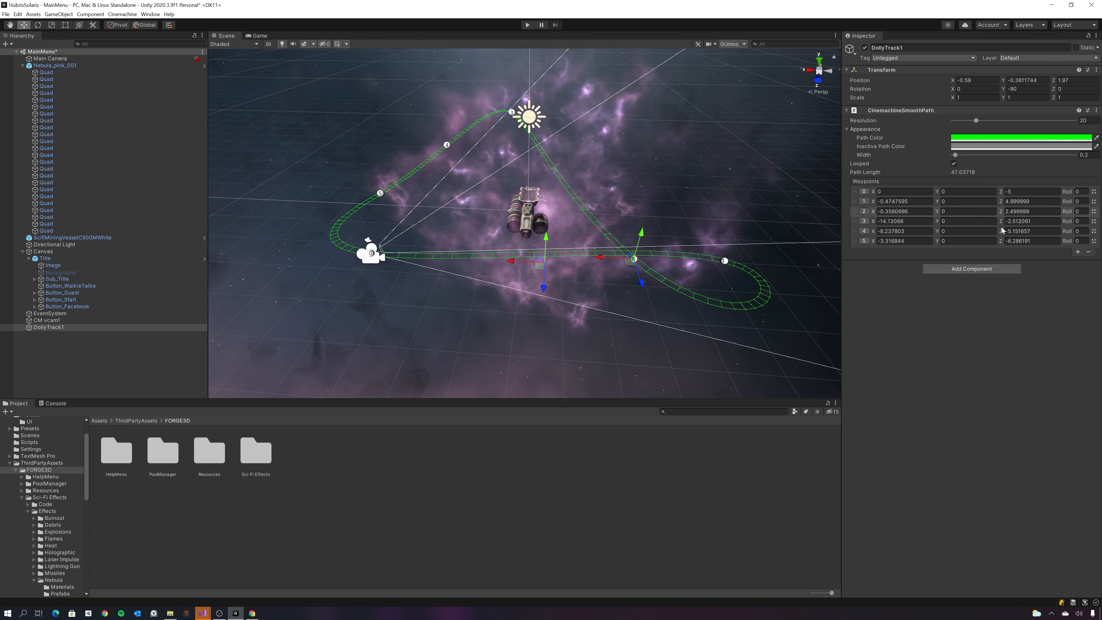
click(1089, 251)
click(1088, 242)
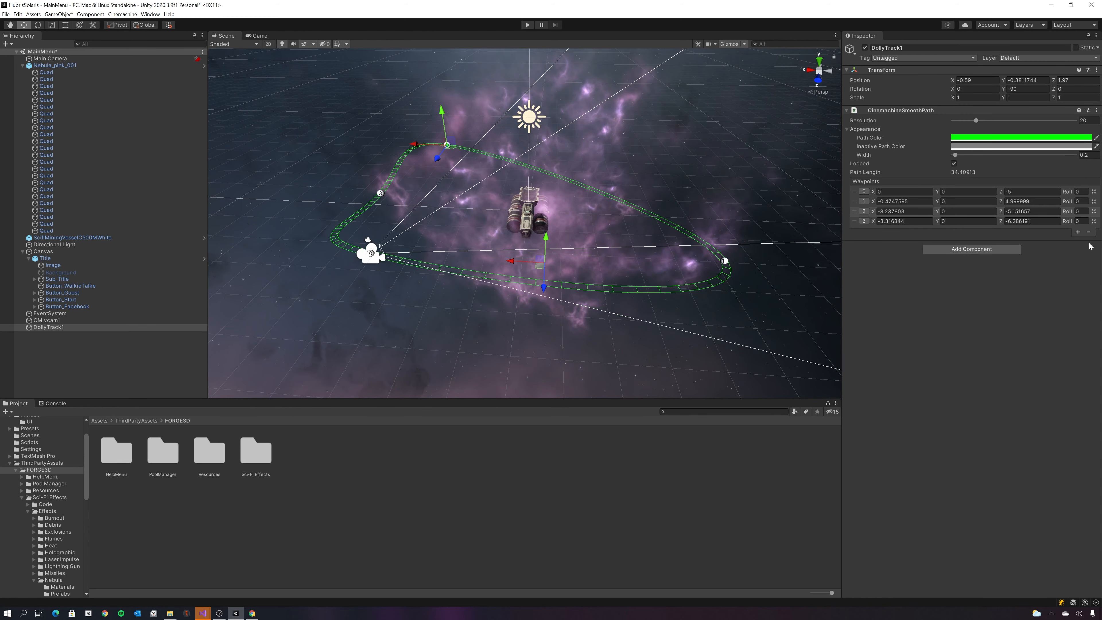
click(1089, 233)
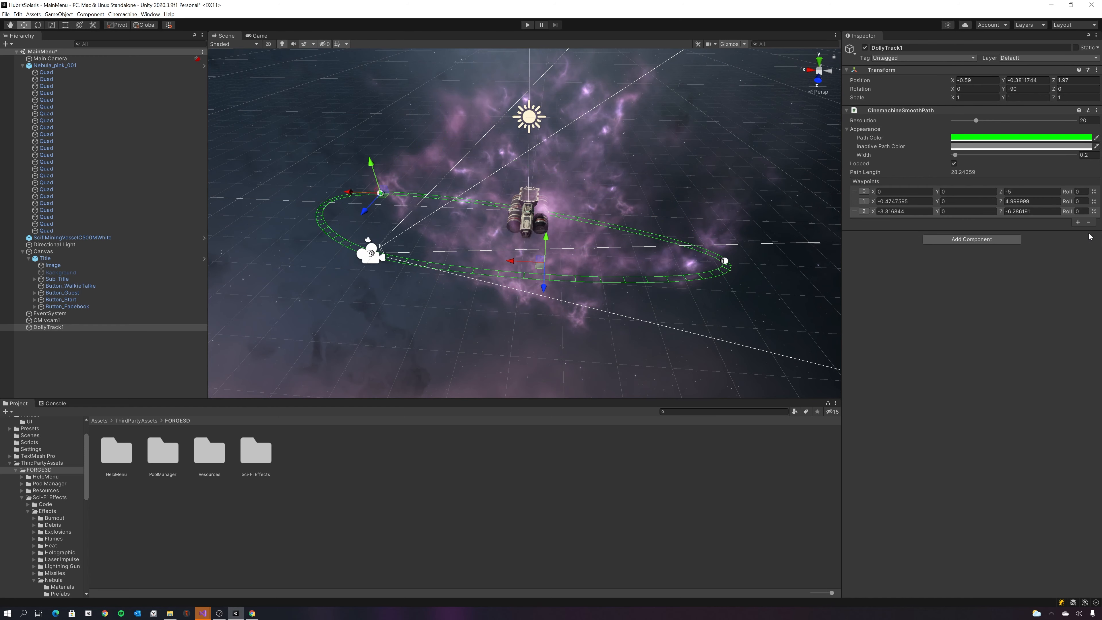
- Move the dolly track's last waypoint behind the vessel to a Z of about -0.49 and raise it to Y 3.88
drag(354, 196, 503, 209)
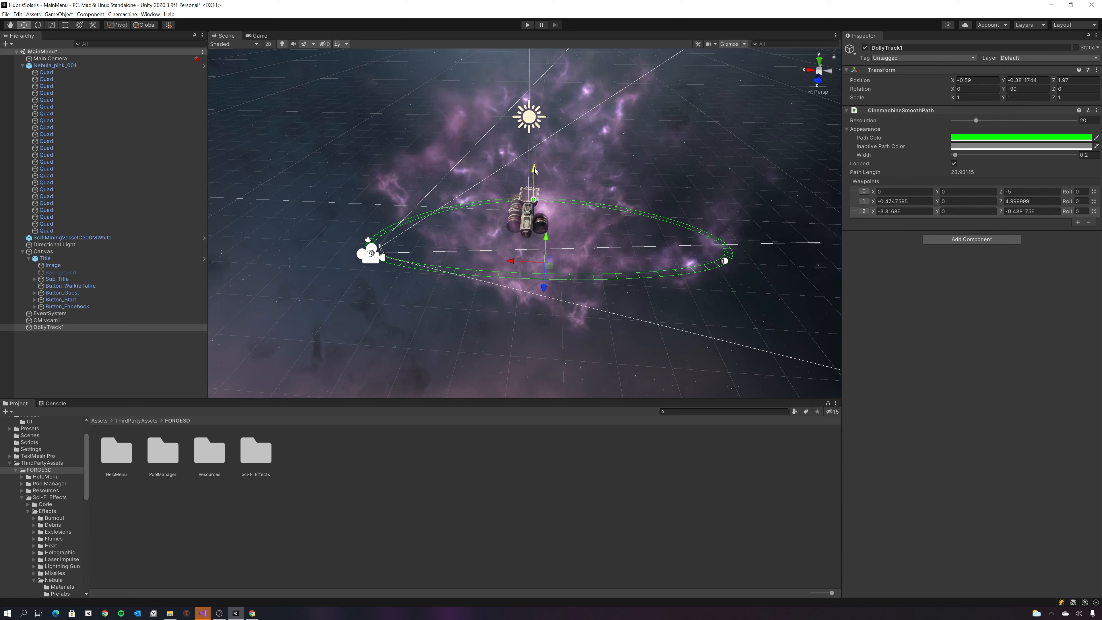
drag(535, 169, 507, 46)
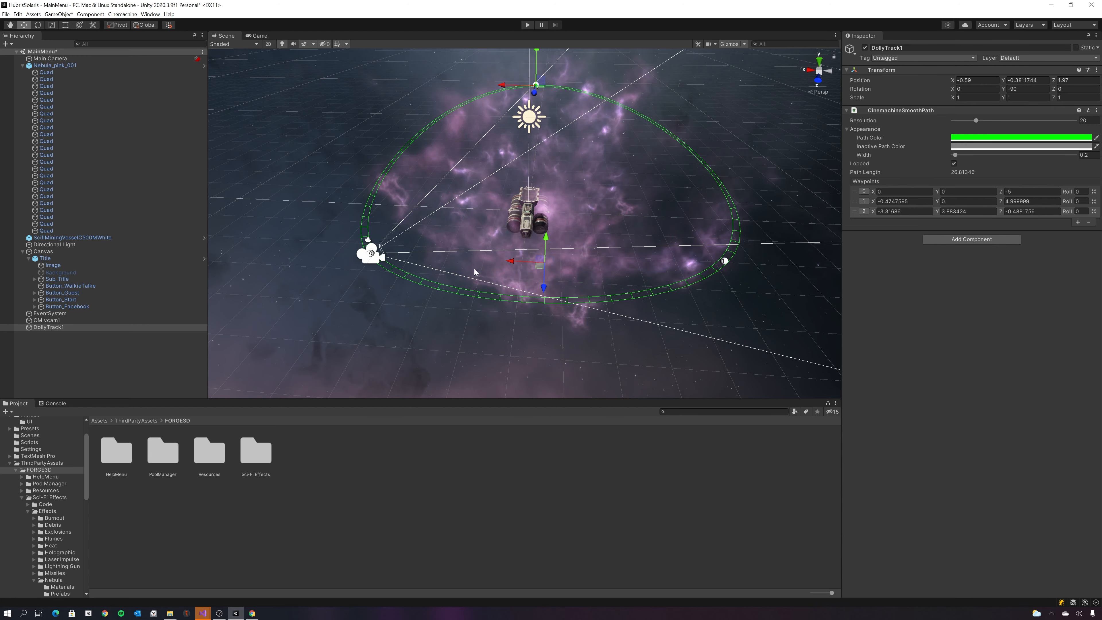
drag(474, 268, 608, 312)
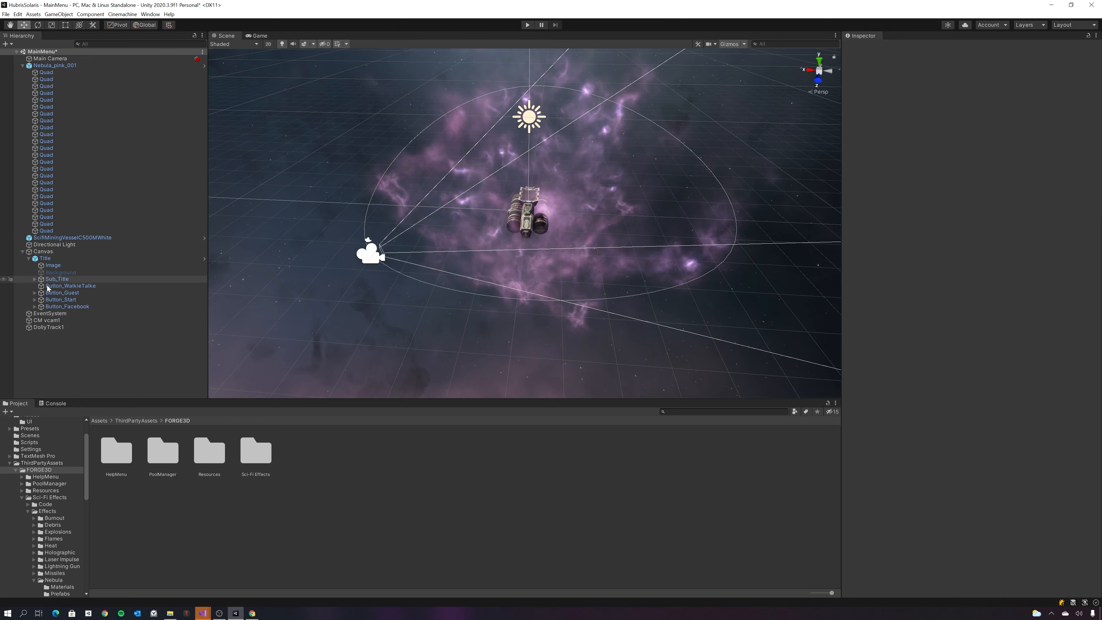
- Check the loop from other angles and move waypoint 1 lower and closer, to about X 0.90, Y -1.10, Z 2.20
click(51, 321)
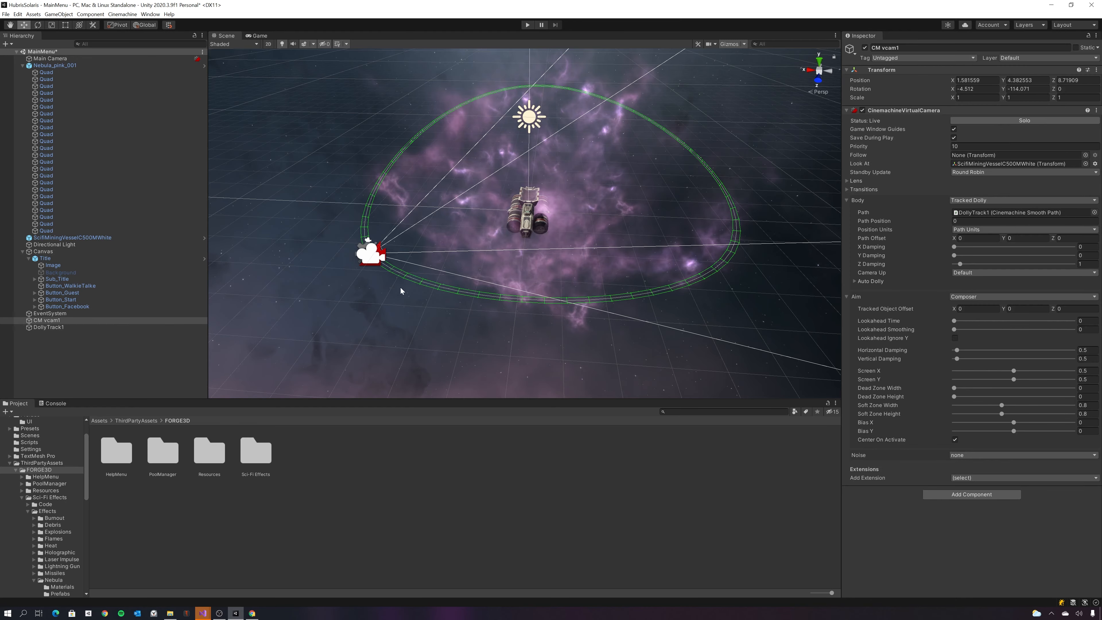
alt+drag(400, 287, 559, 276)
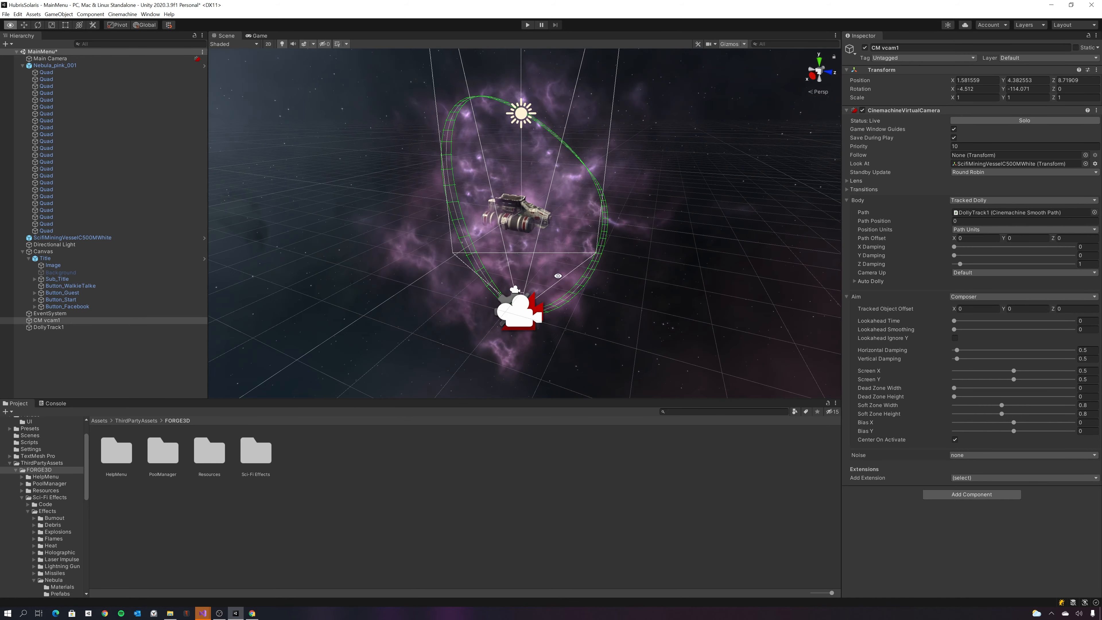
alt+drag(571, 349, 448, 346)
click(49, 327)
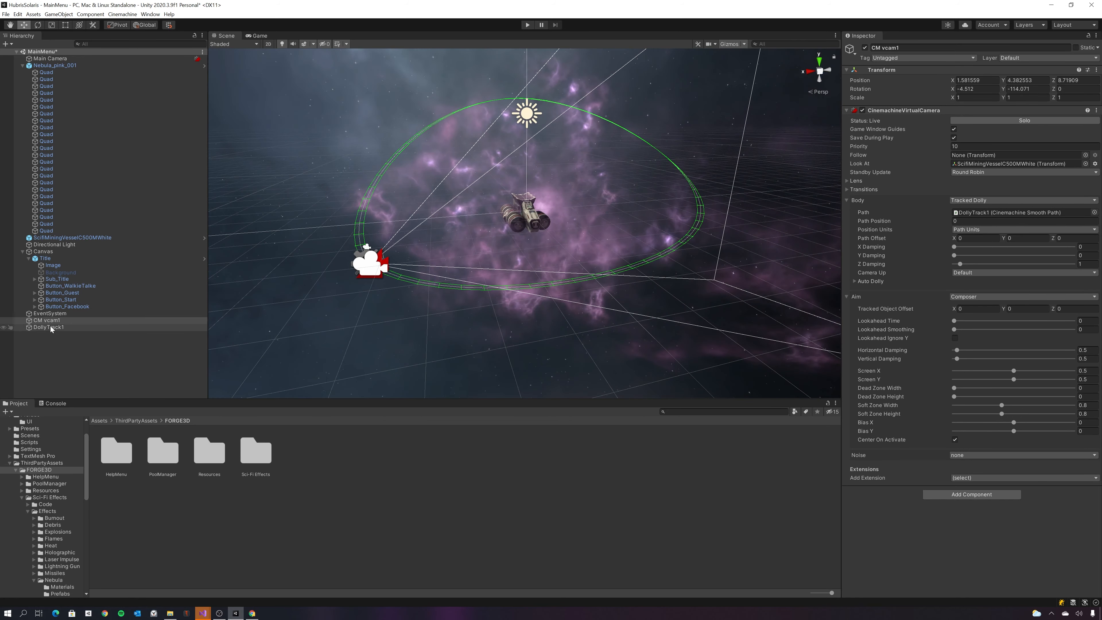
click(699, 221)
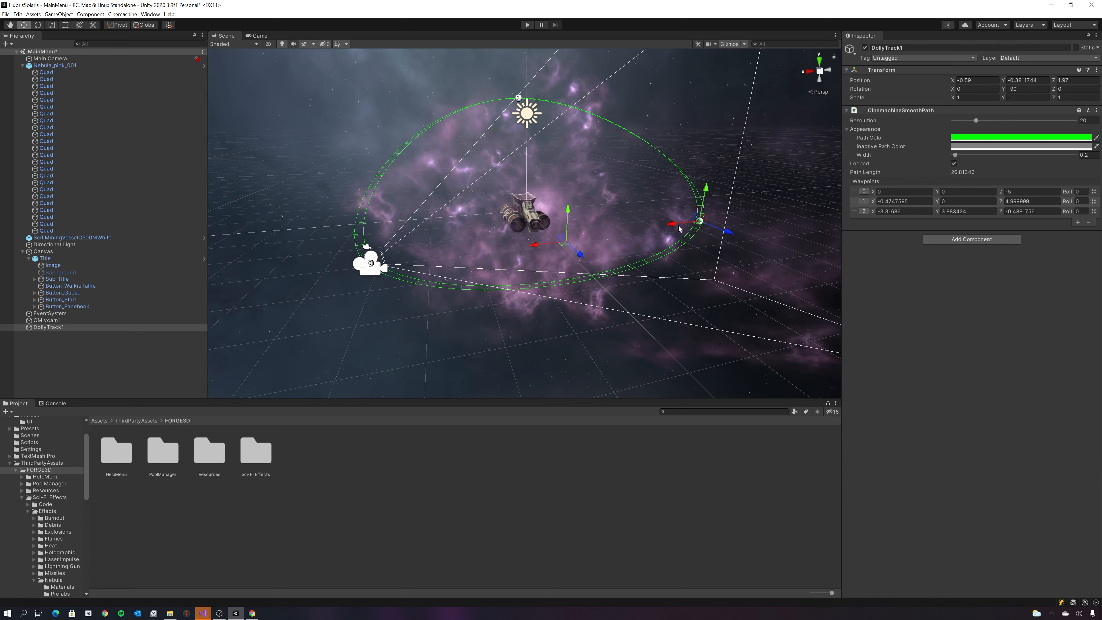
drag(692, 225, 672, 256)
drag(658, 213, 653, 251)
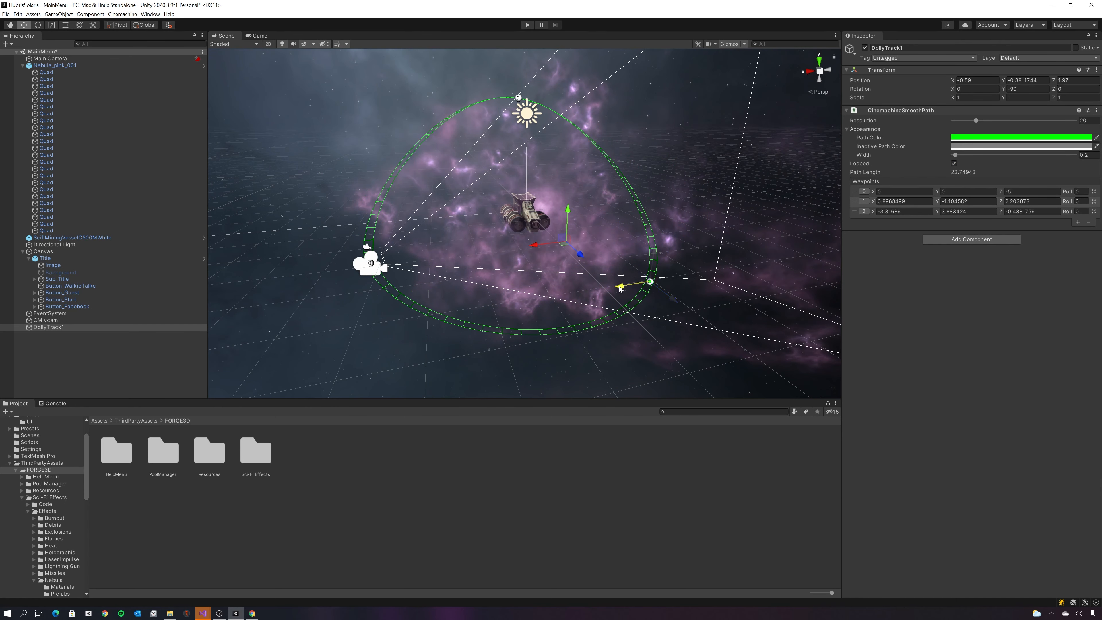
- Add a waypoint between waypoint 1 and the dolly track's last one, and move waypoint 1 to a Z of about 1.14
drag(620, 286, 517, 249)
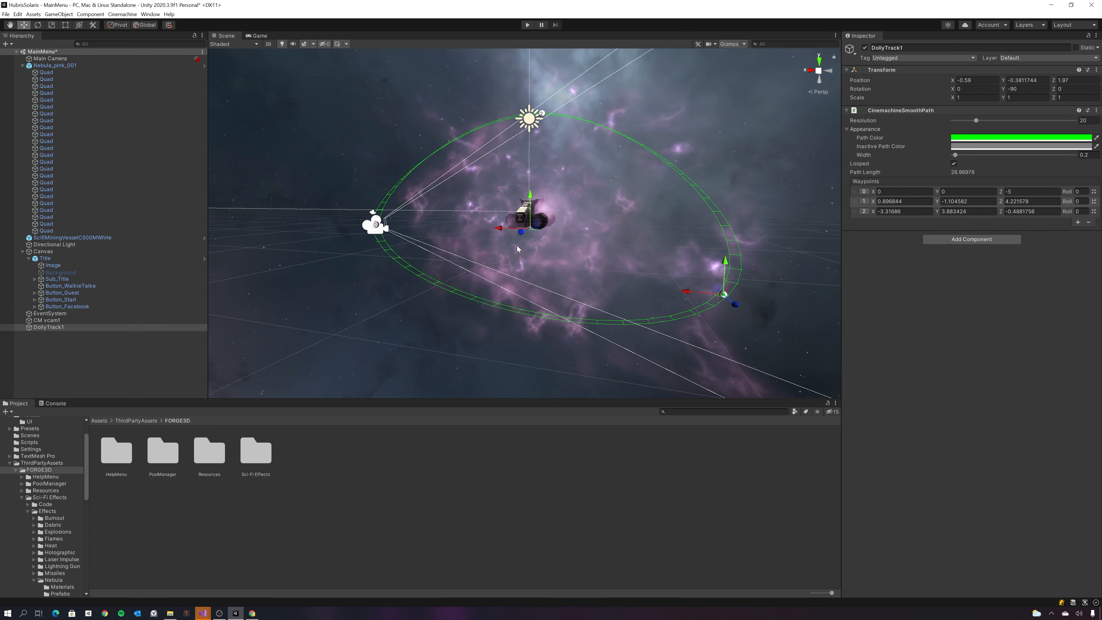
alt+drag(484, 265, 489, 323)
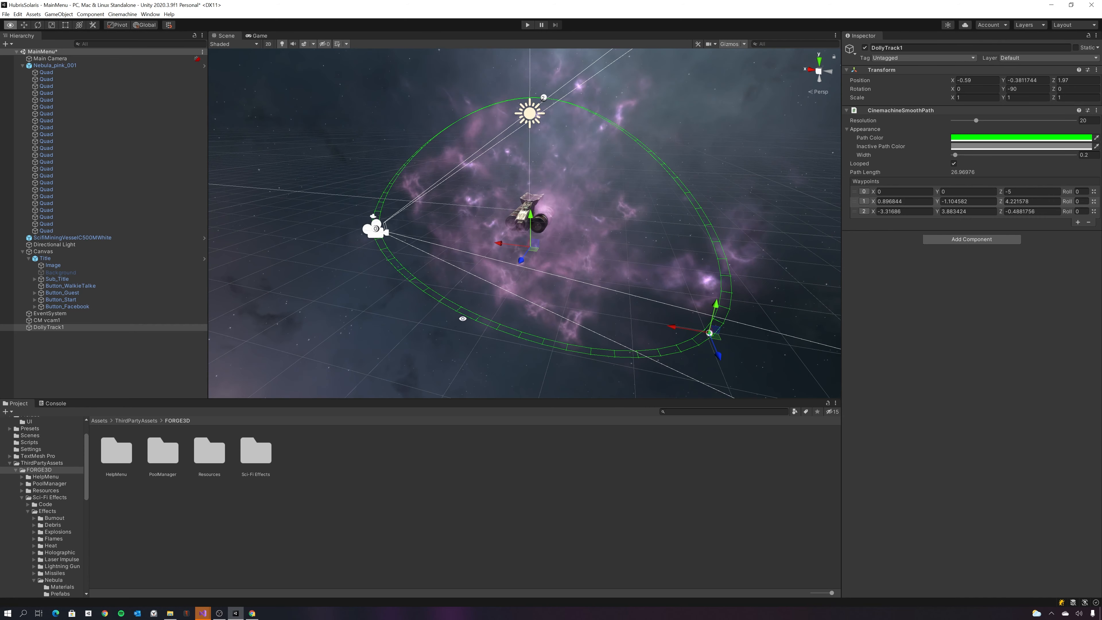
click(1078, 222)
click(709, 333)
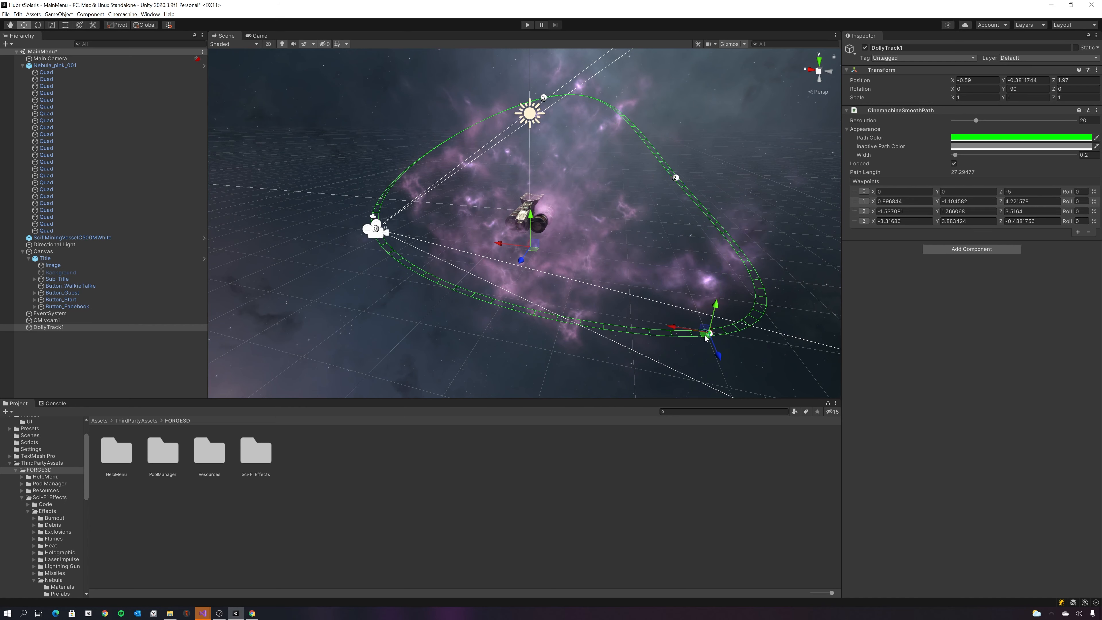
drag(677, 329, 535, 321)
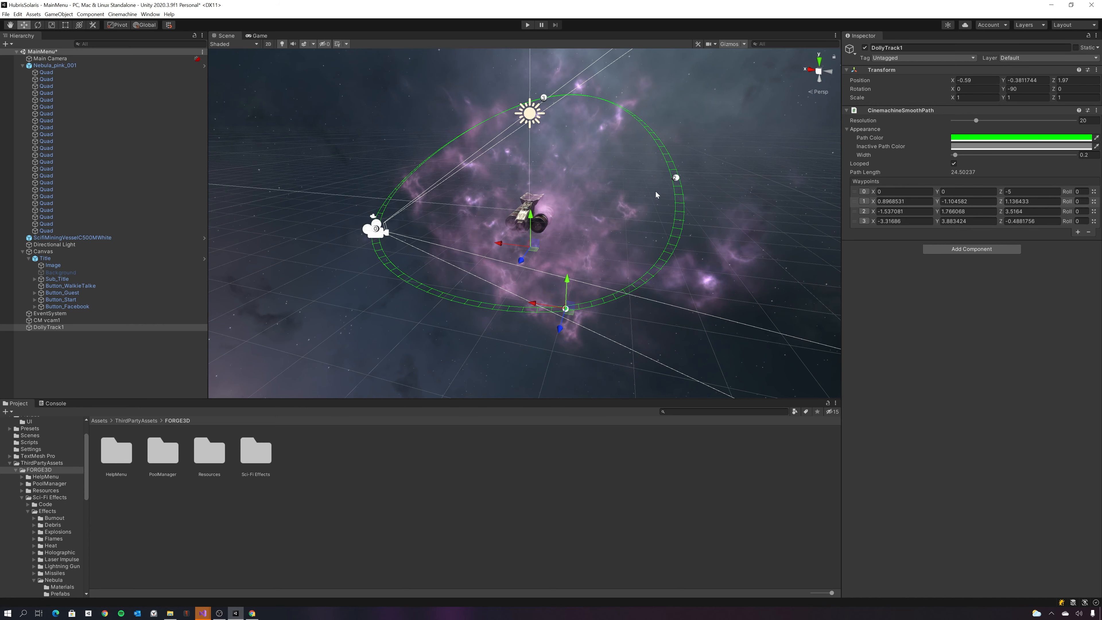
- Move waypoint 2 outward to a Z of about 4.76 and reposition waypoint 3 to even out the loop around the vessel
click(676, 179)
drag(645, 179, 802, 296)
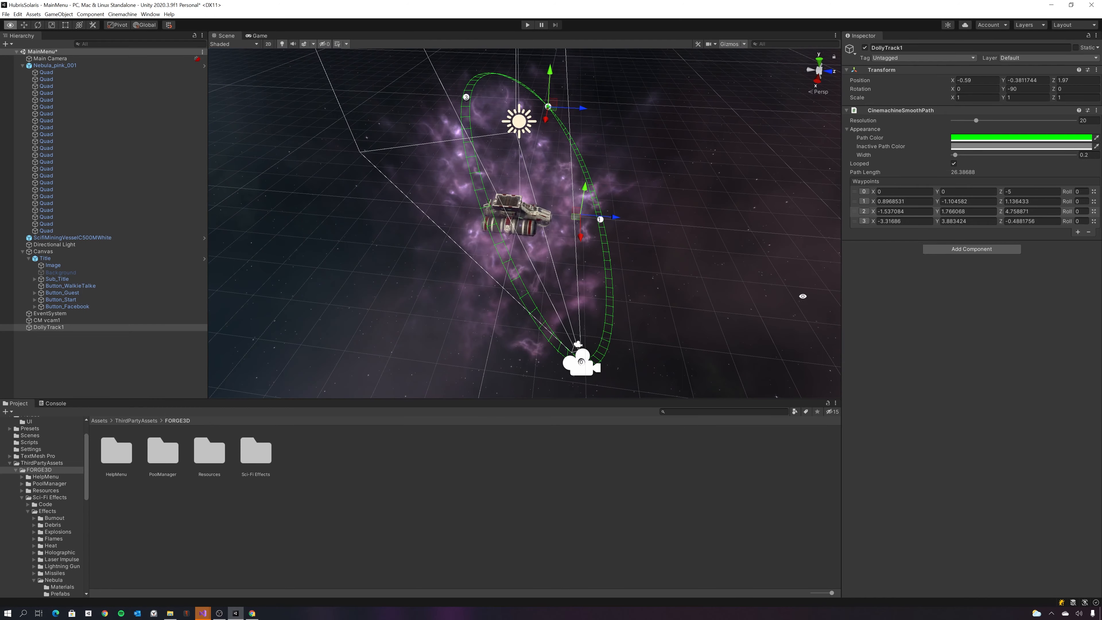
click(466, 98)
drag(455, 71, 674, 244)
click(607, 299)
scroll(534, 237, up, 5)
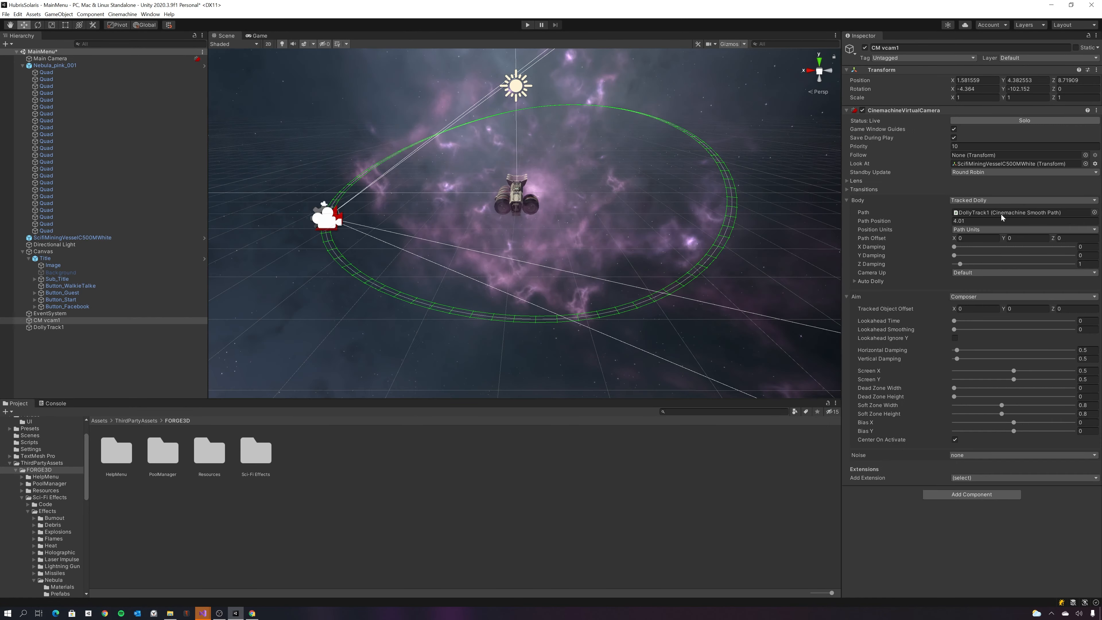
- Set CM vcam1's path position to about 2.23 and preview the camera's view of the vessel in the game view
drag(1001, 215, 973, 214)
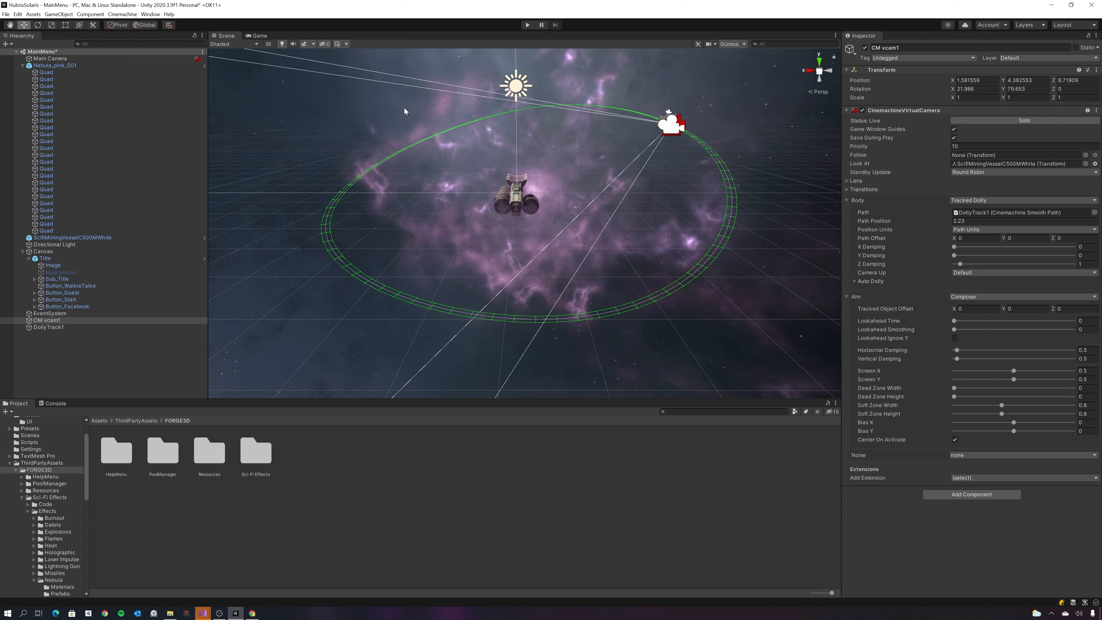
click(260, 35)
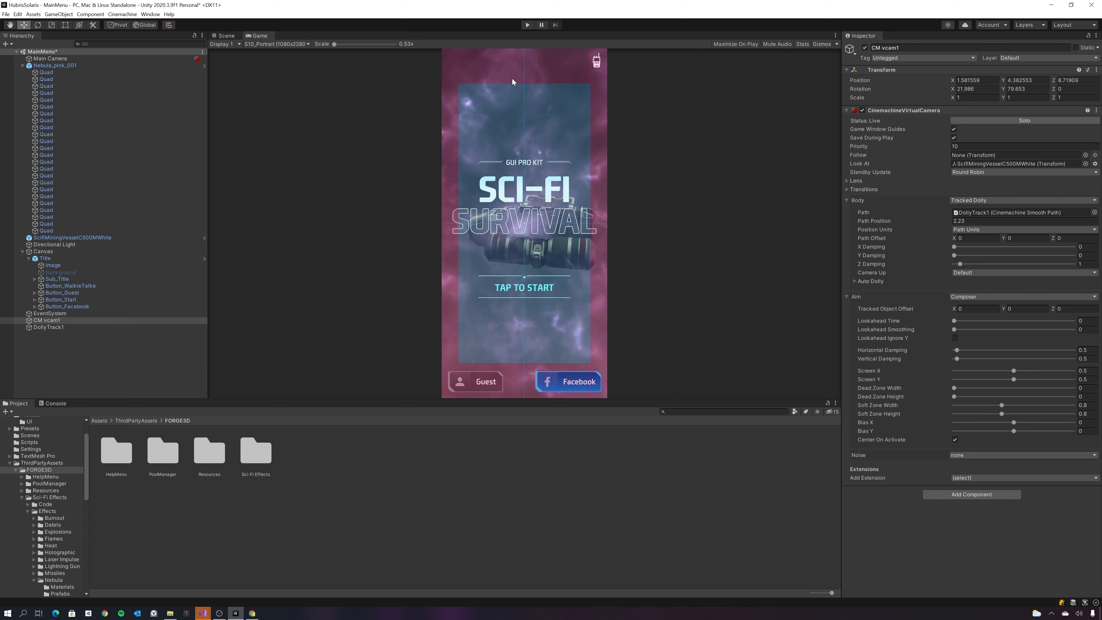
click(223, 35)
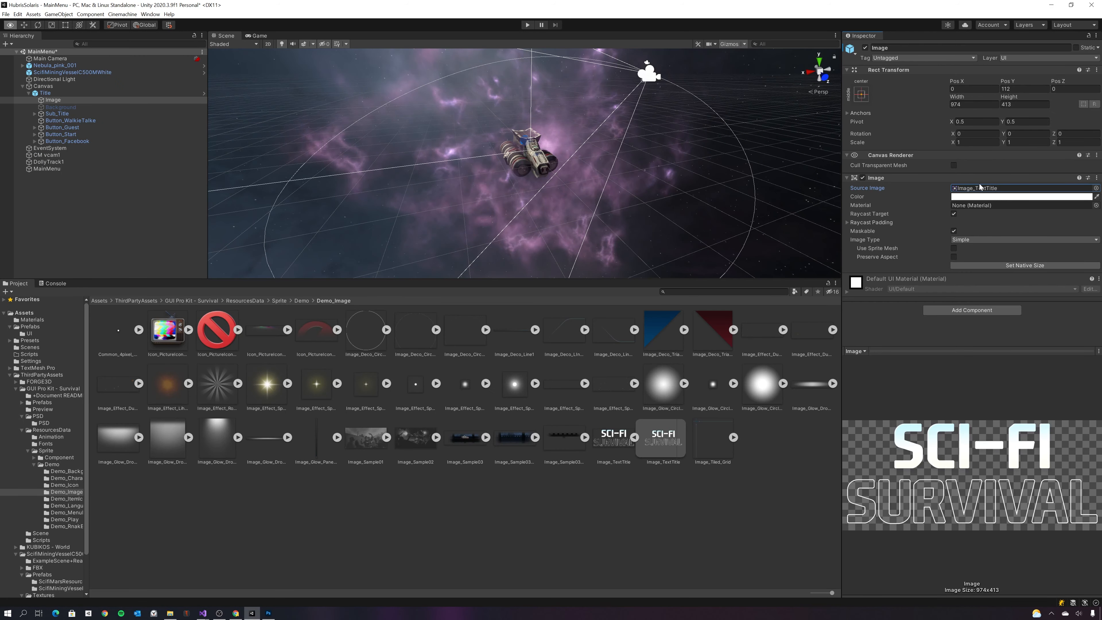
- Create a folder named Sprites in the project's root Assets folder
click(977, 188)
click(105, 300)
right_click(301, 447)
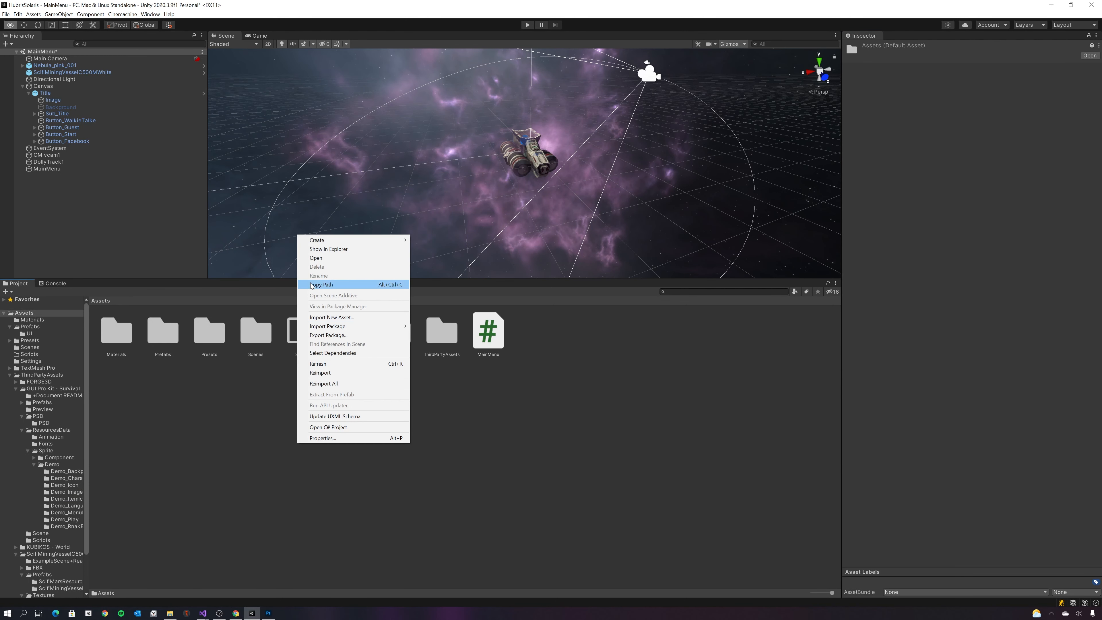
mouse_move(319, 243)
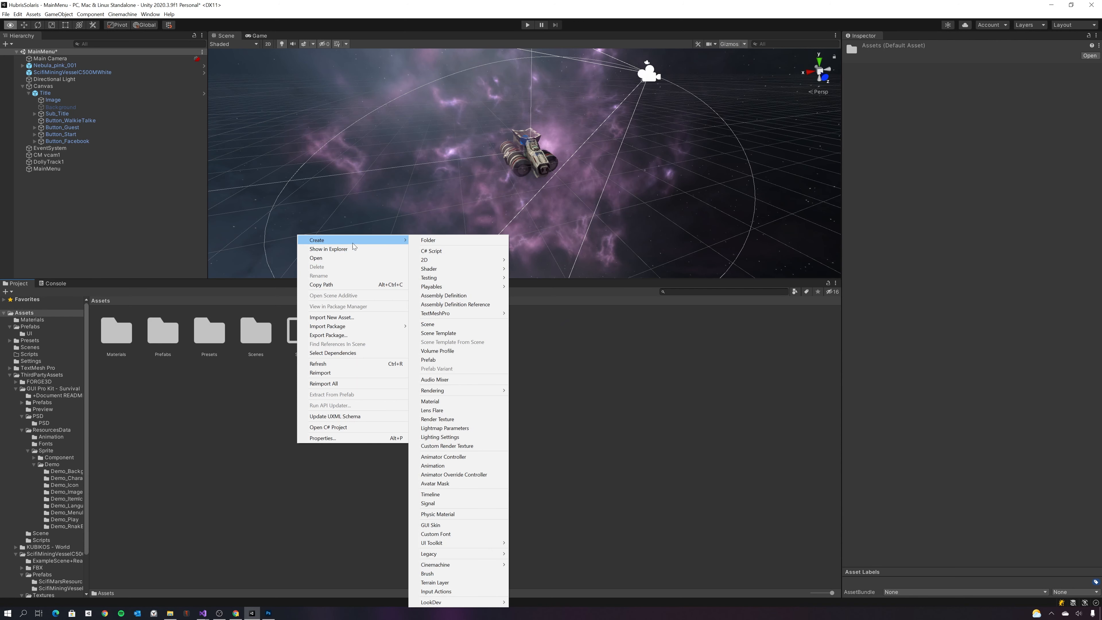
click(437, 240)
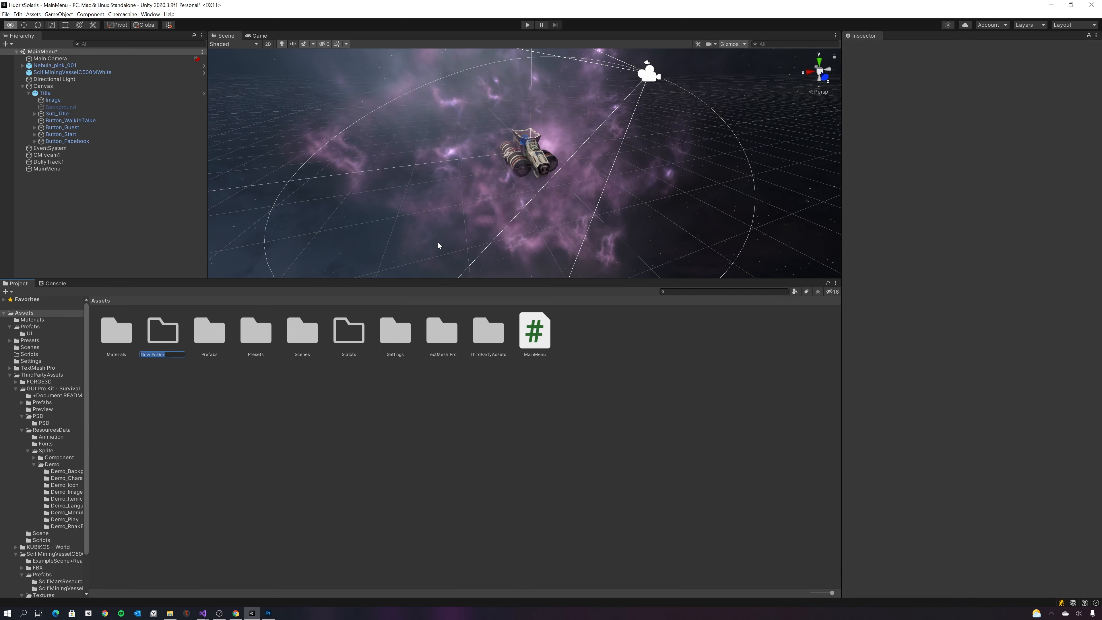
text(Sprites)
key(Return)
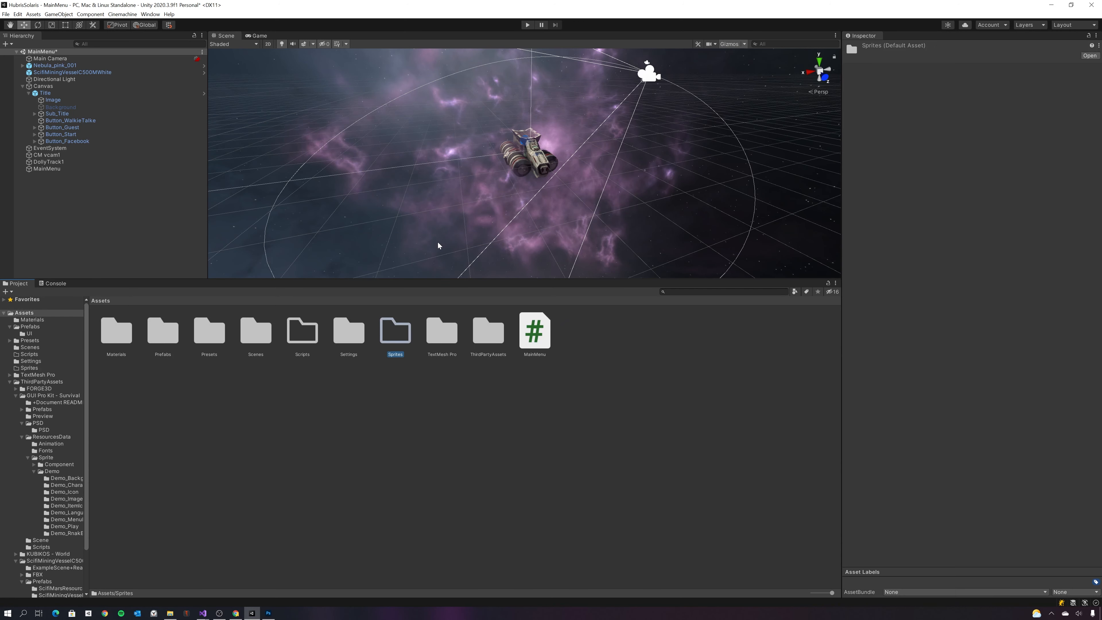
click(45, 93)
click(52, 101)
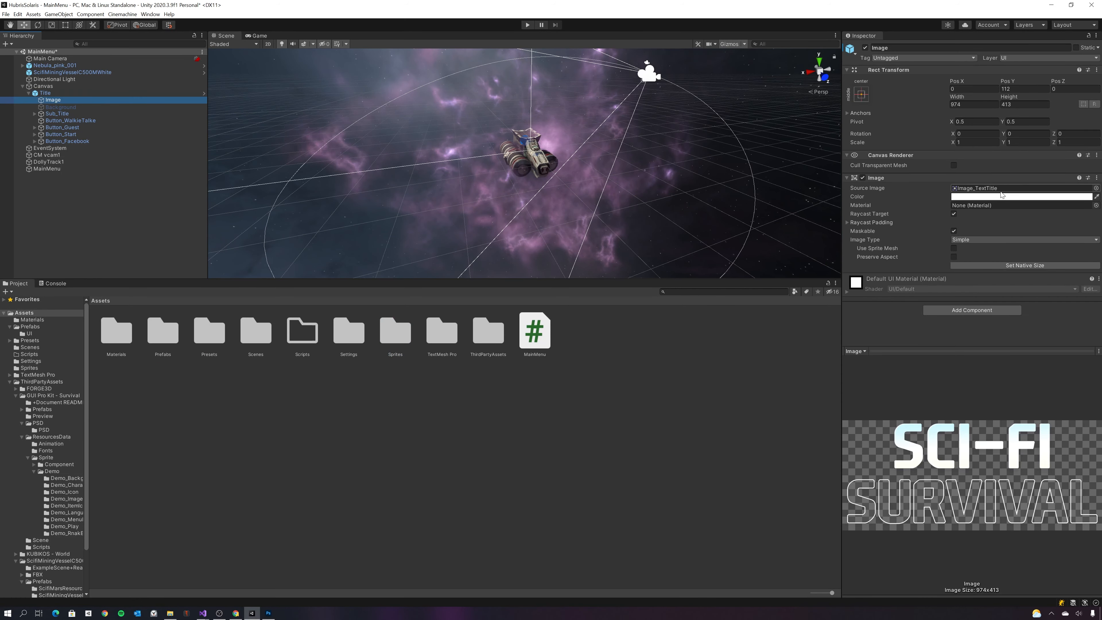
click(1095, 191)
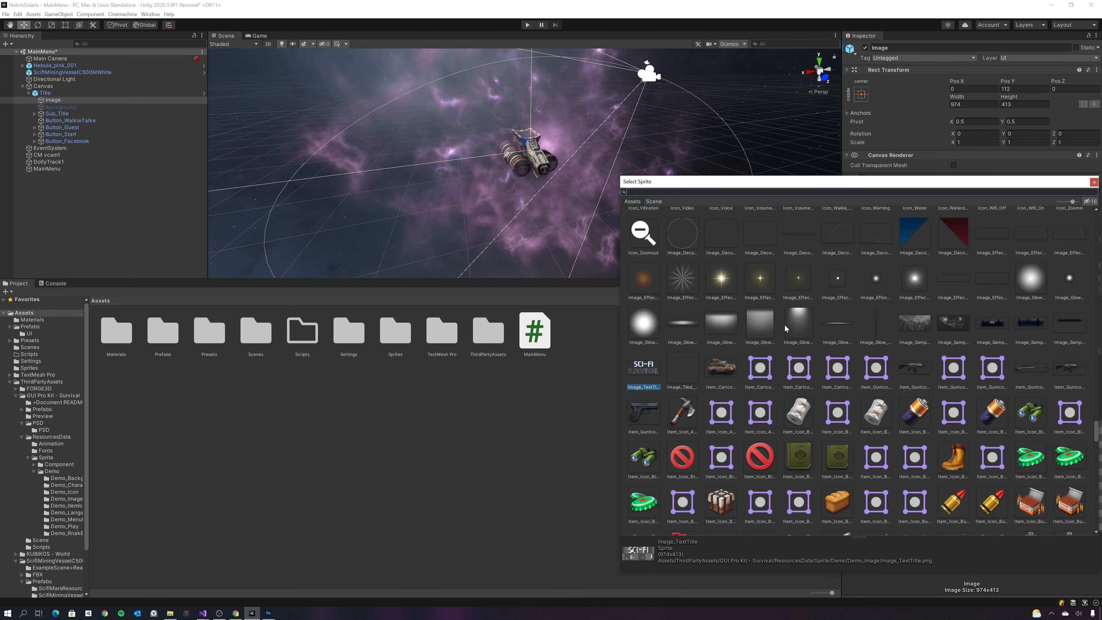
text(t)
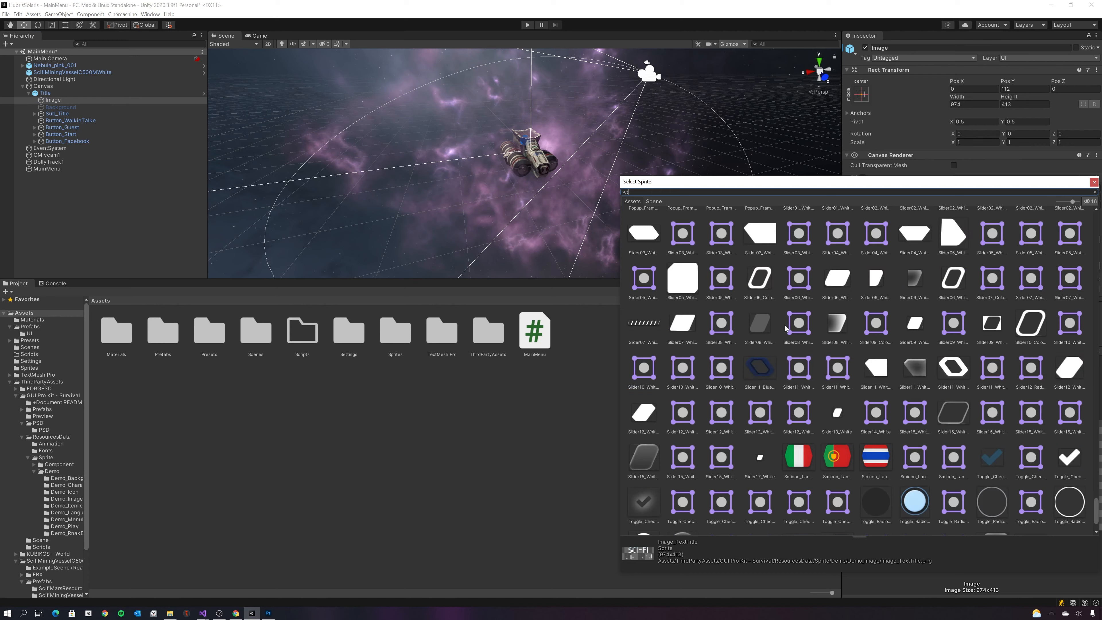
text(itle)
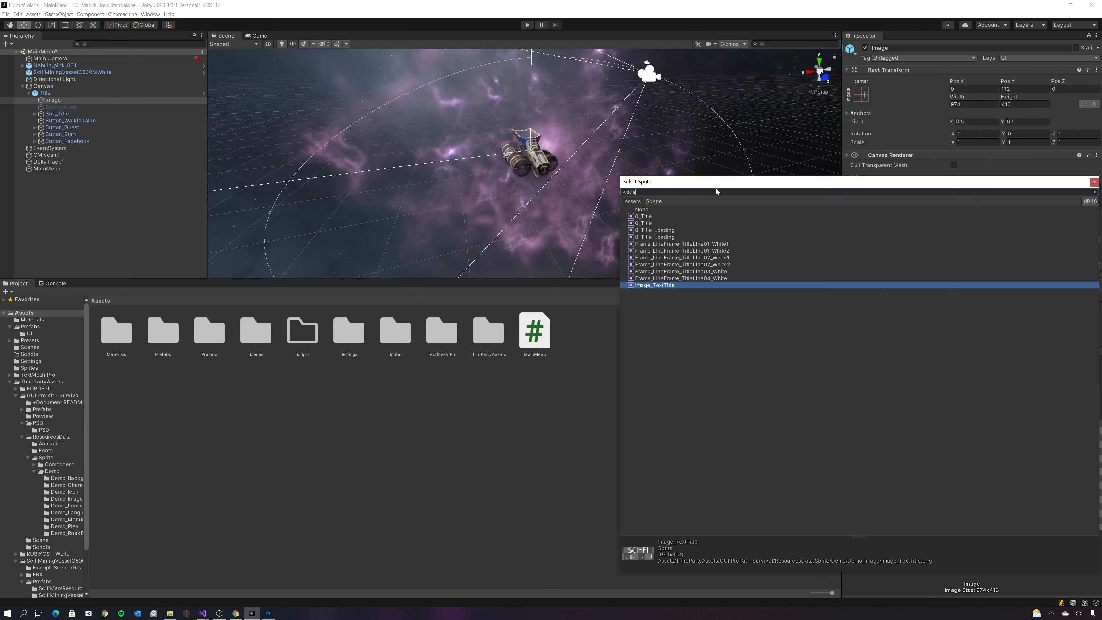
click(364, 442)
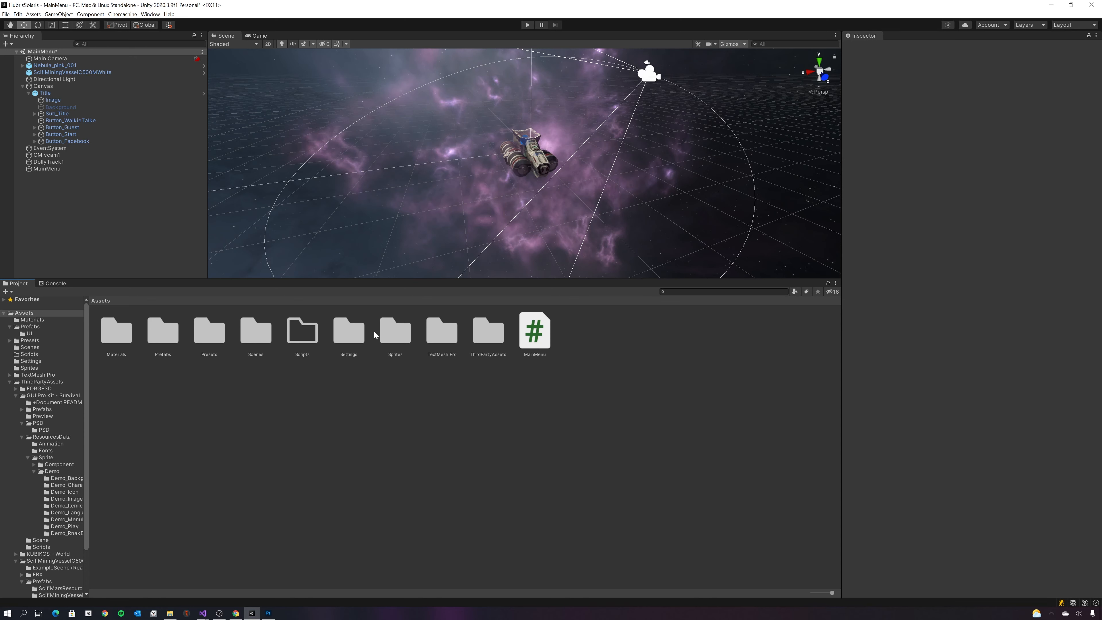
- Change the texture type of title_text in the Sprites folder to Sprite (2D and UI) and apply the import settings
double_click(395, 332)
click(116, 330)
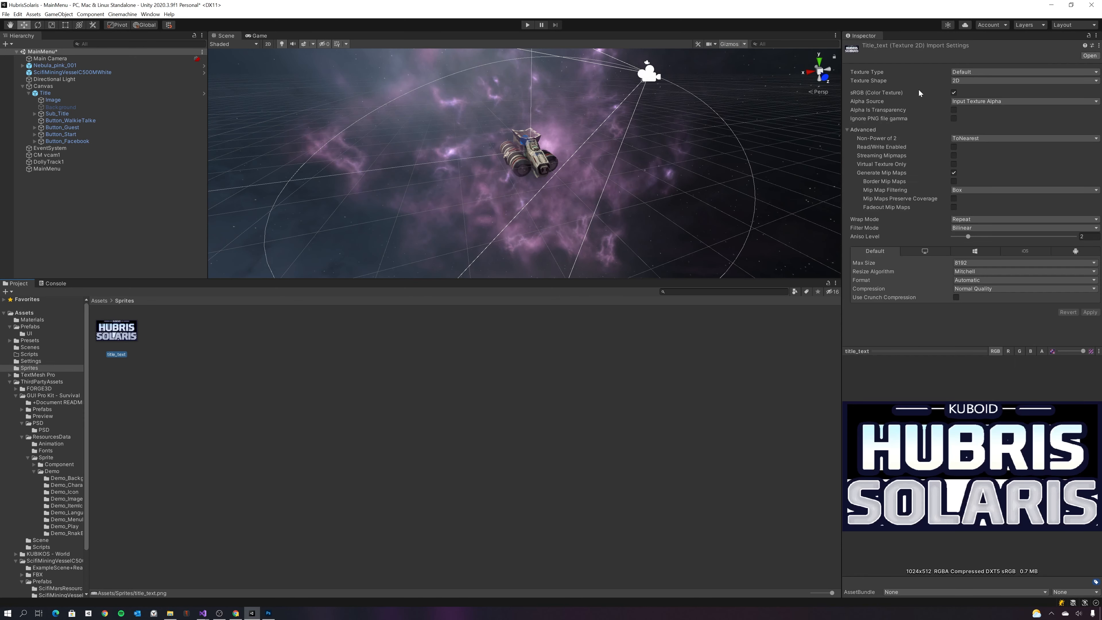
click(952, 73)
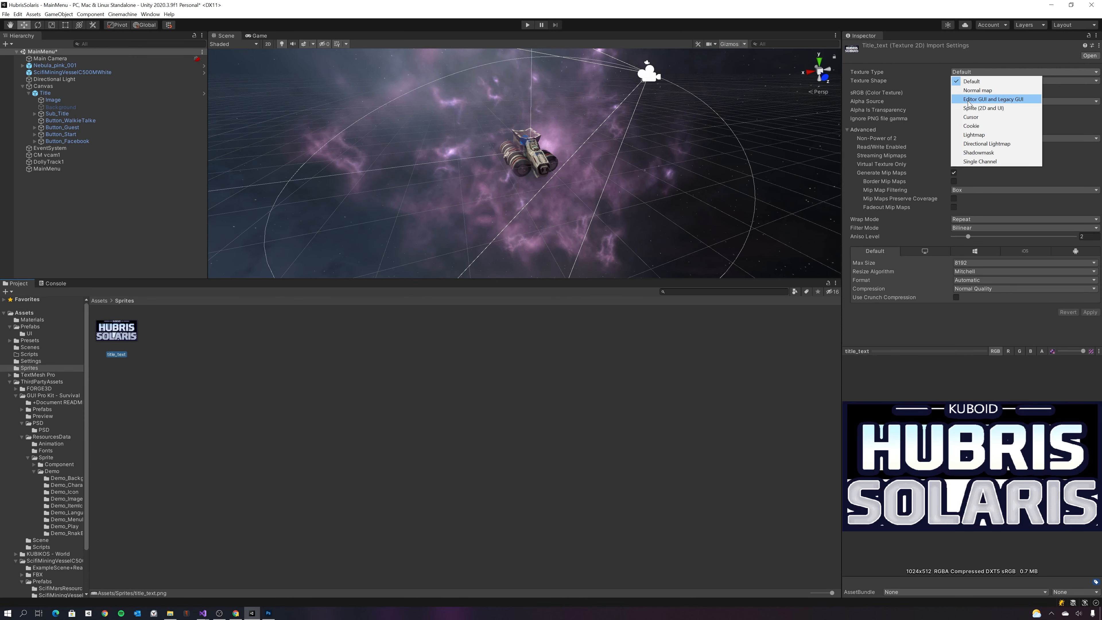
click(970, 107)
click(1090, 321)
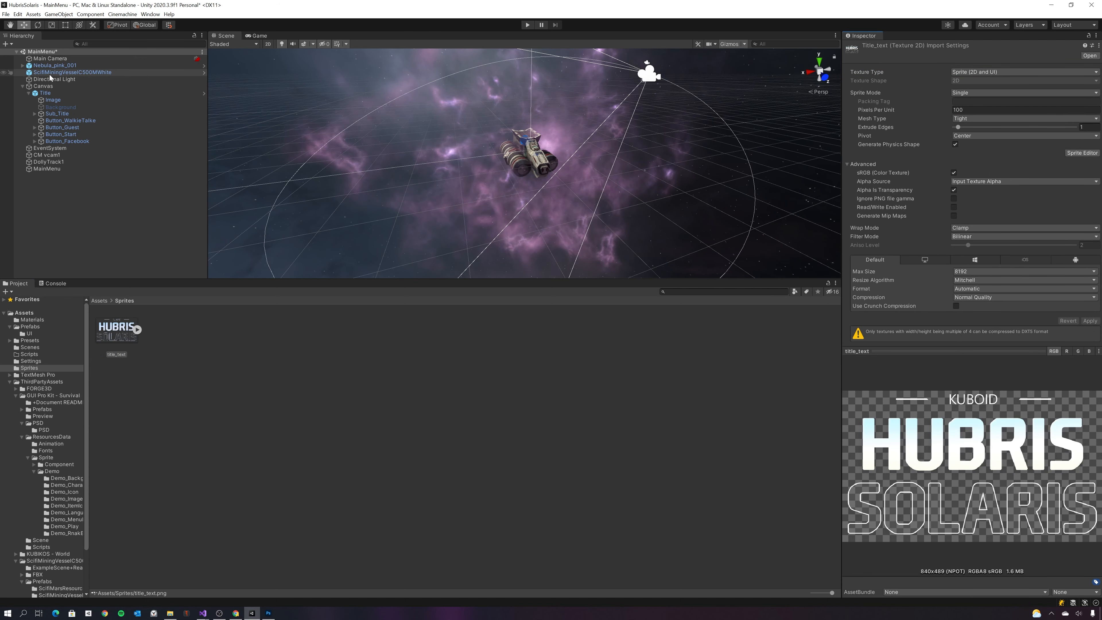
- Assign the title_text sprite as the source image of Title's Image object and preview the menu in the game view
click(53, 100)
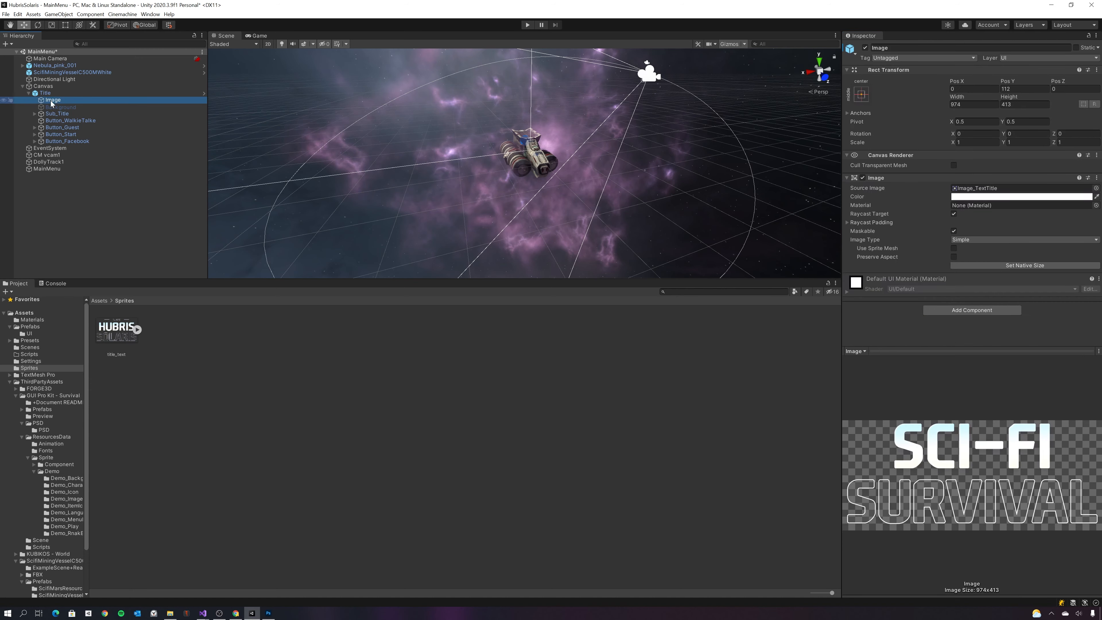
drag(117, 332, 970, 187)
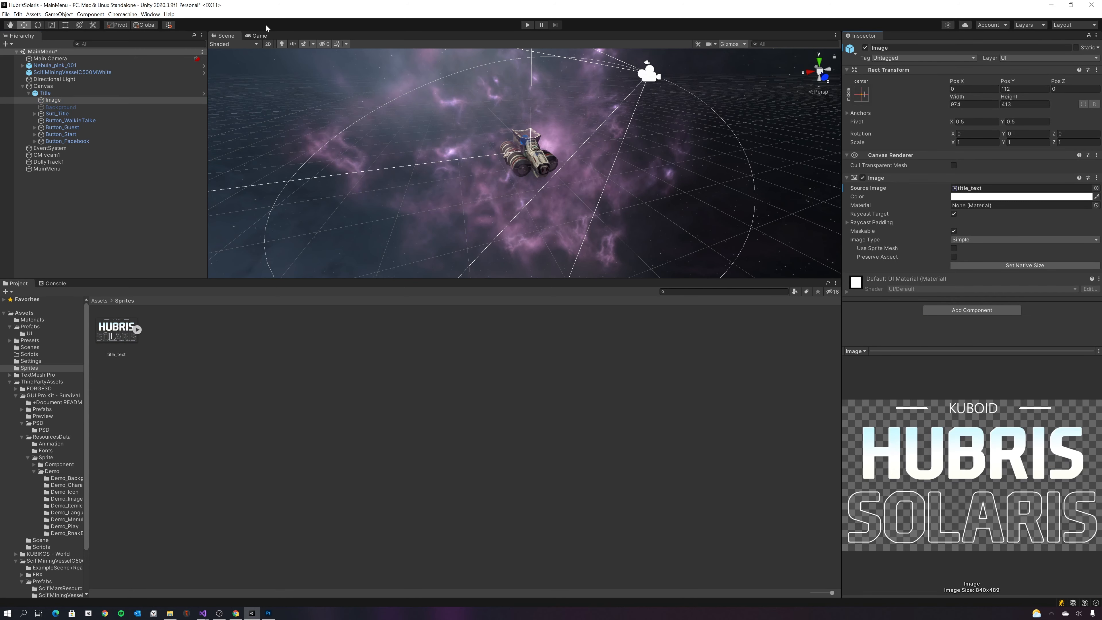
click(262, 36)
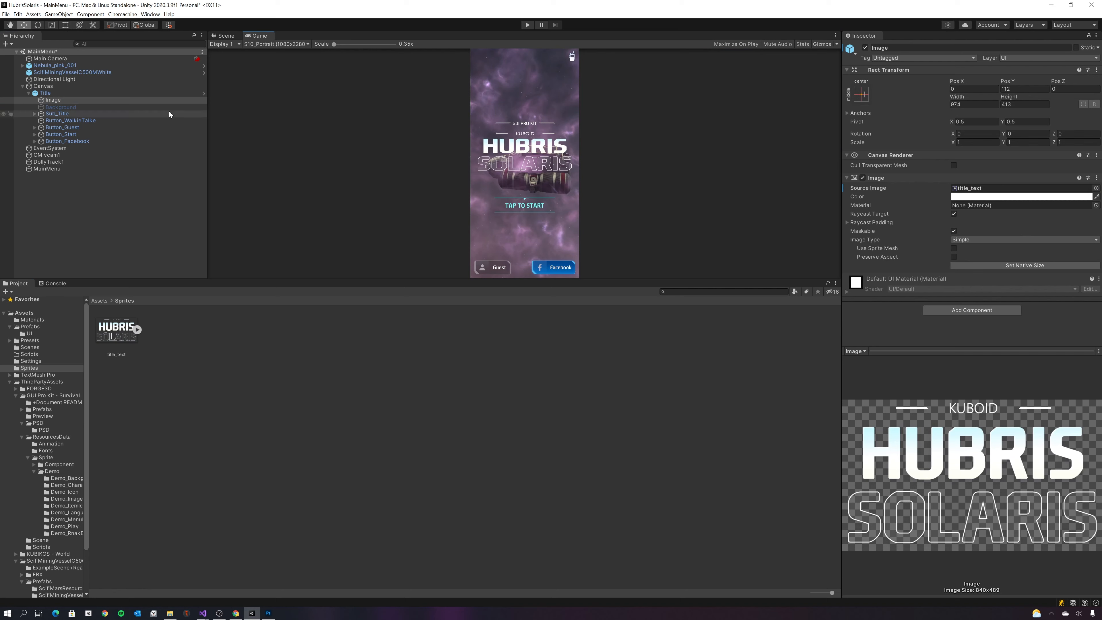
click(92, 101)
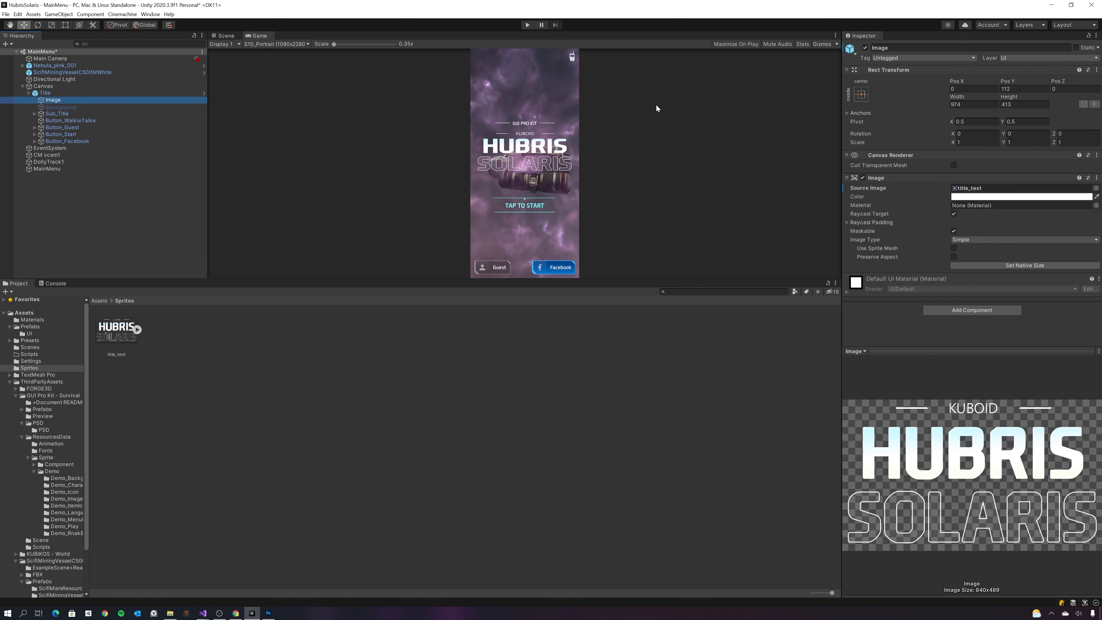
click(865, 48)
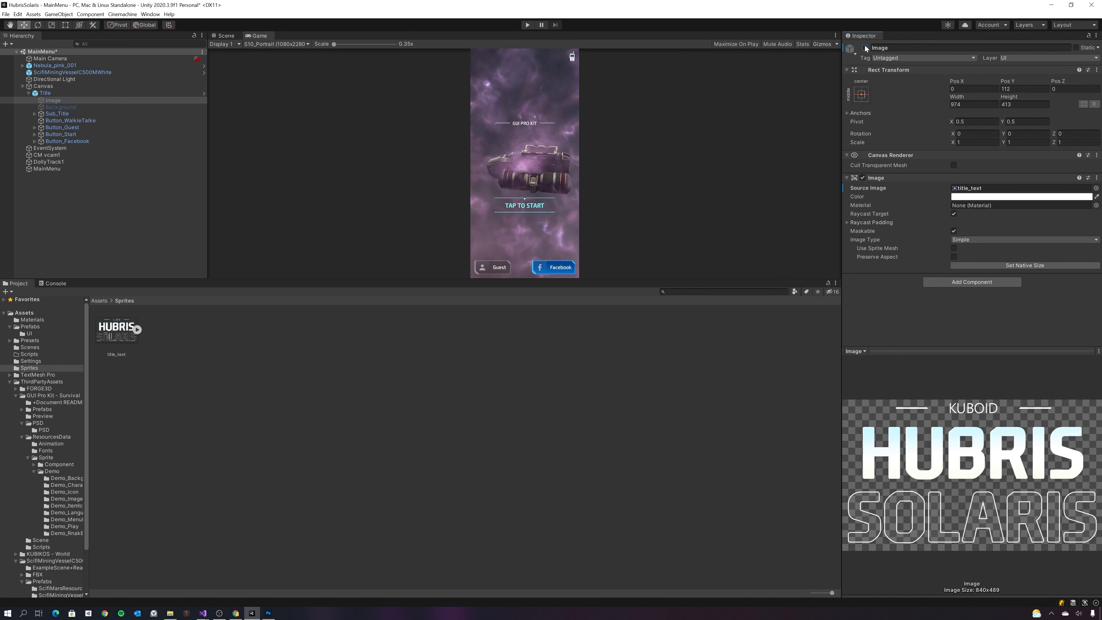
click(865, 48)
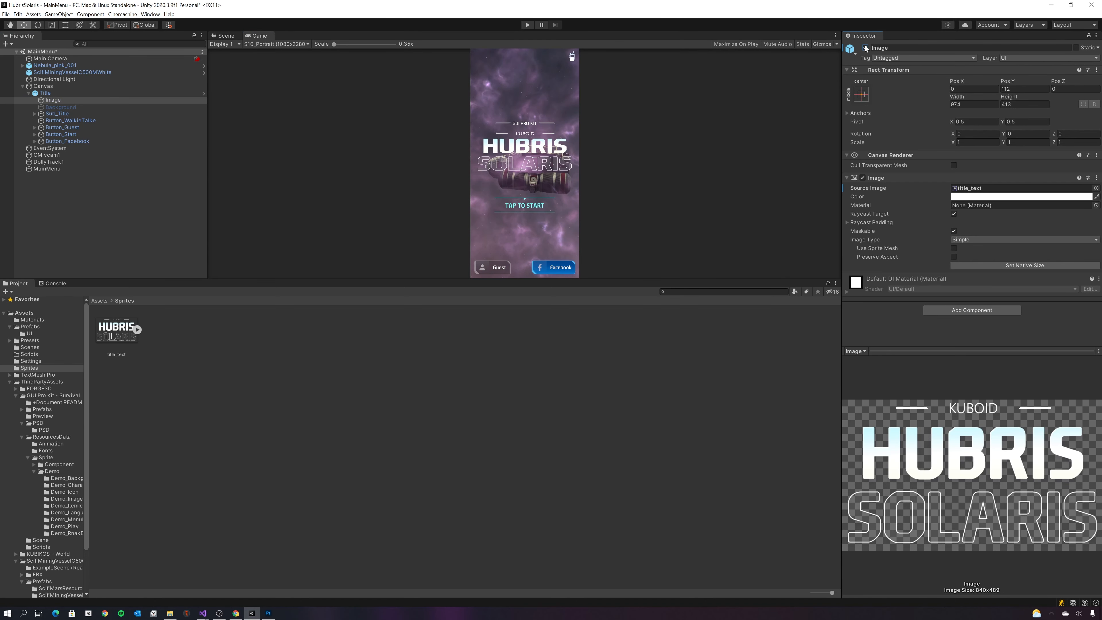
- Deactivate the Sub_Title object under Title to hide the GUI PRO KIT line
click(80, 113)
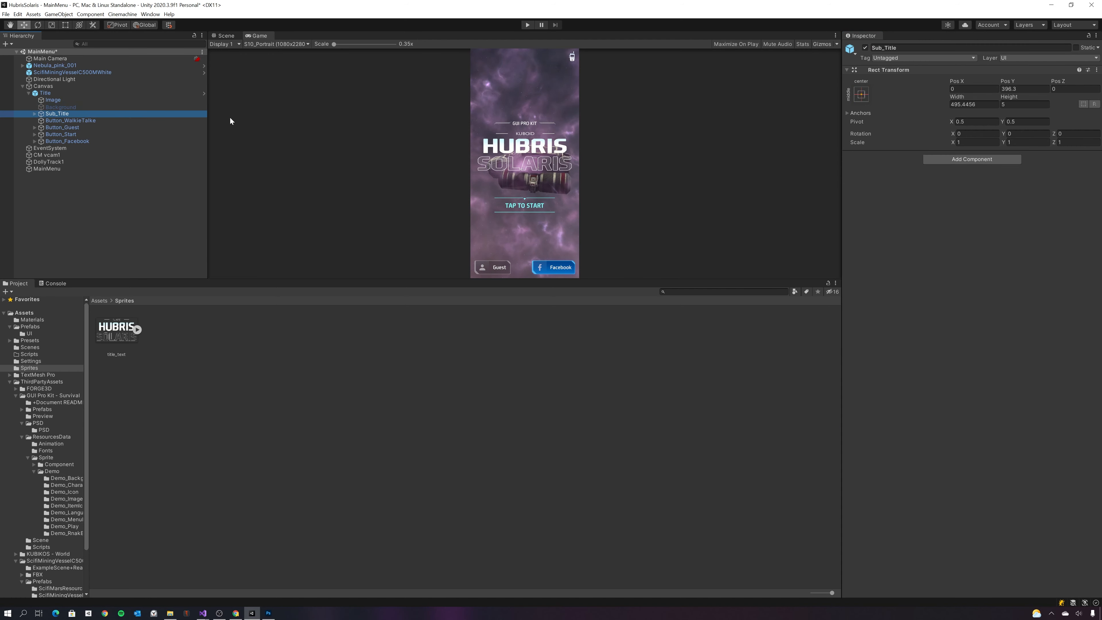
click(865, 47)
click(865, 48)
click(865, 48)
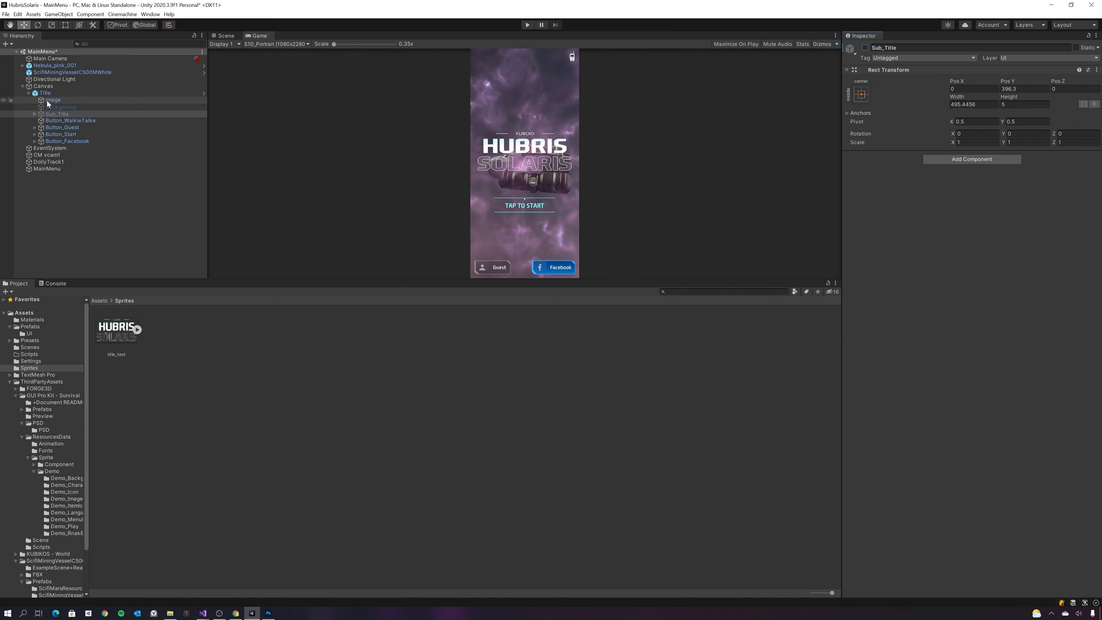
- Anchor the title's Image object to the top centre of the canvas, including its position, and check its placement from the front
click(56, 100)
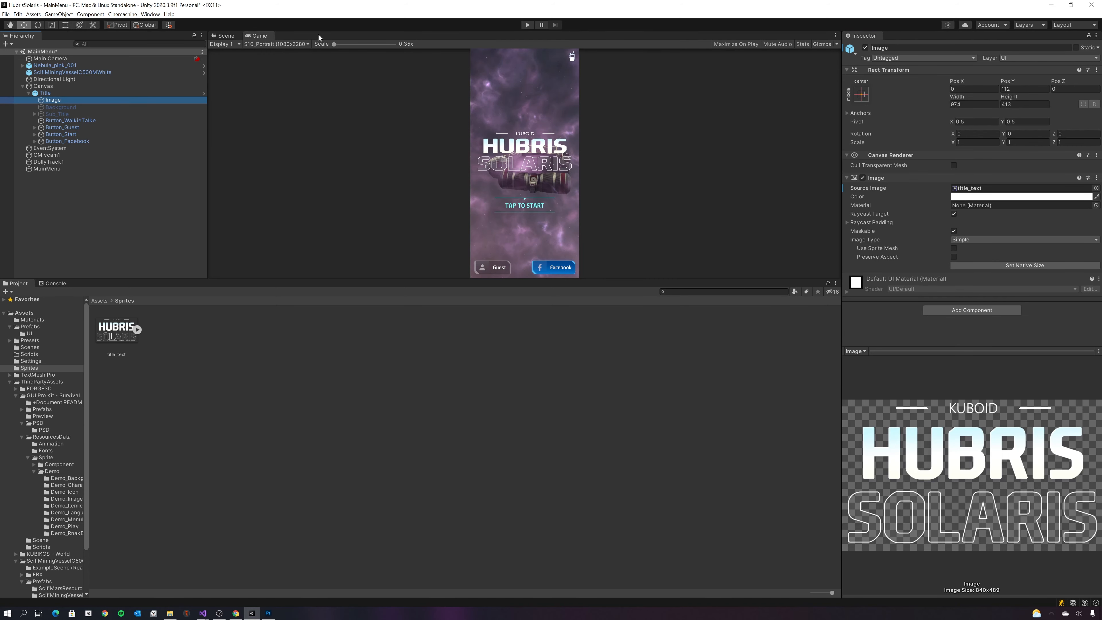
click(222, 37)
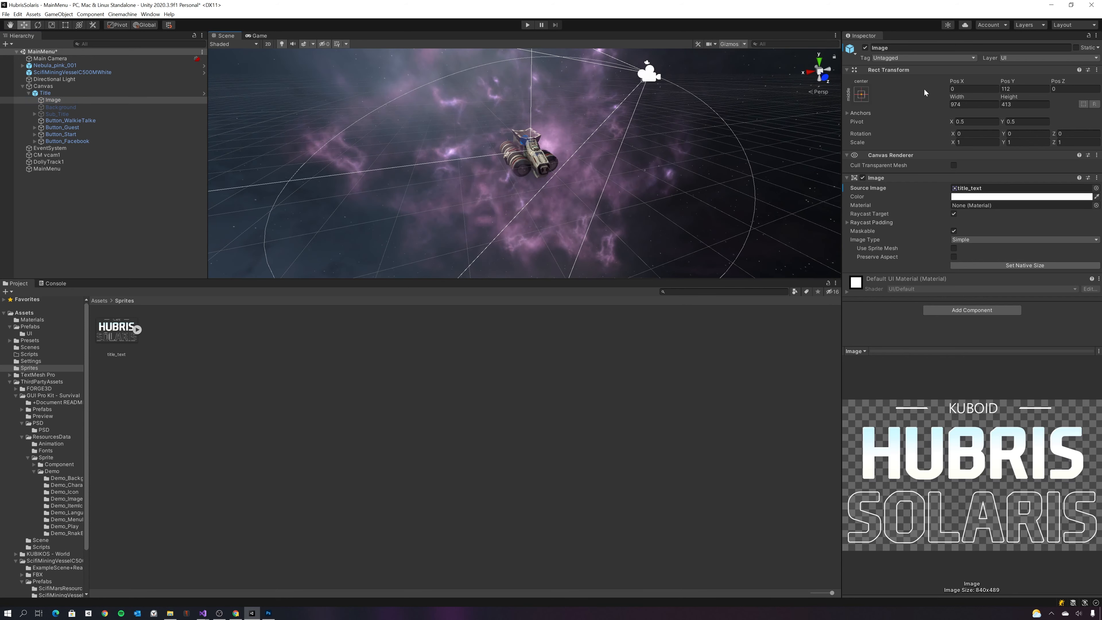
click(857, 99)
key(alt)
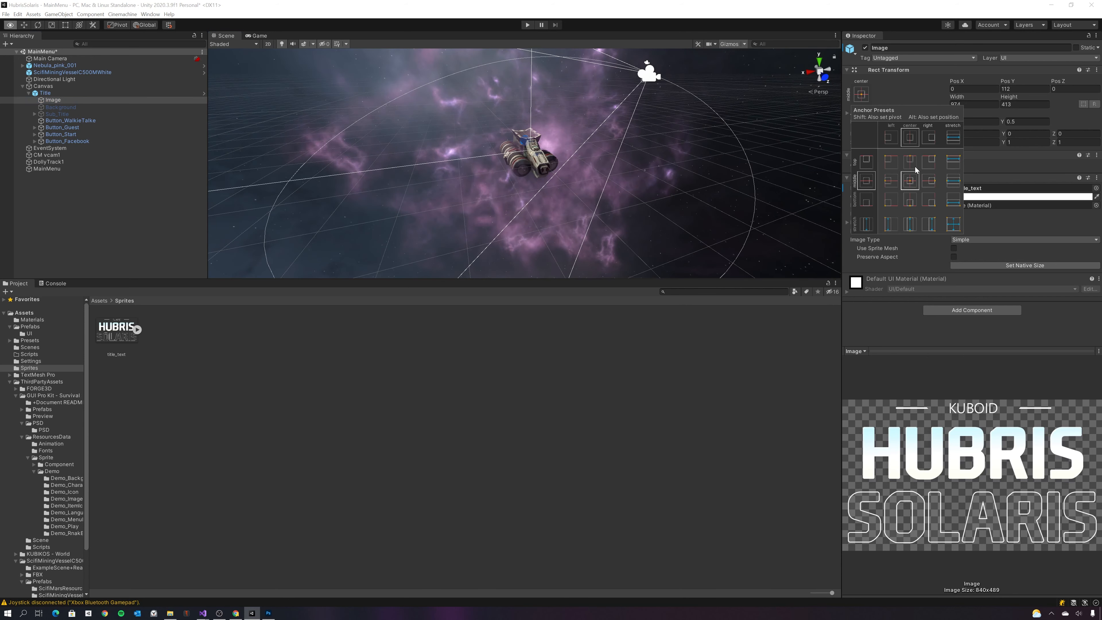
alt+click(911, 164)
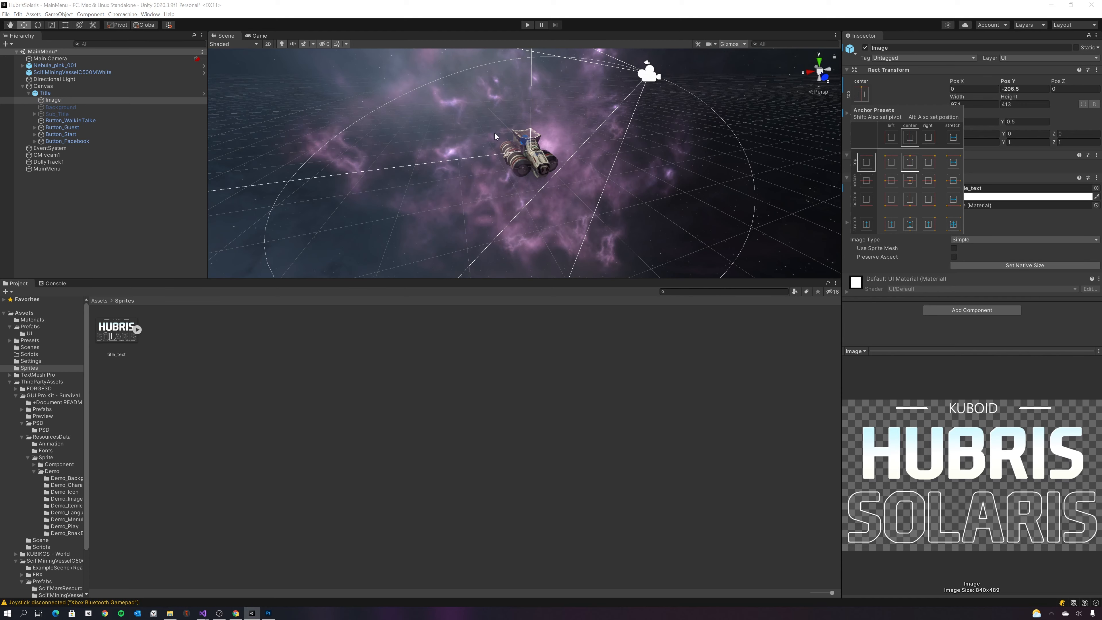
scroll(497, 131, down, 5)
alt+drag(497, 128, 332, 106)
scroll(401, 165, up, 10)
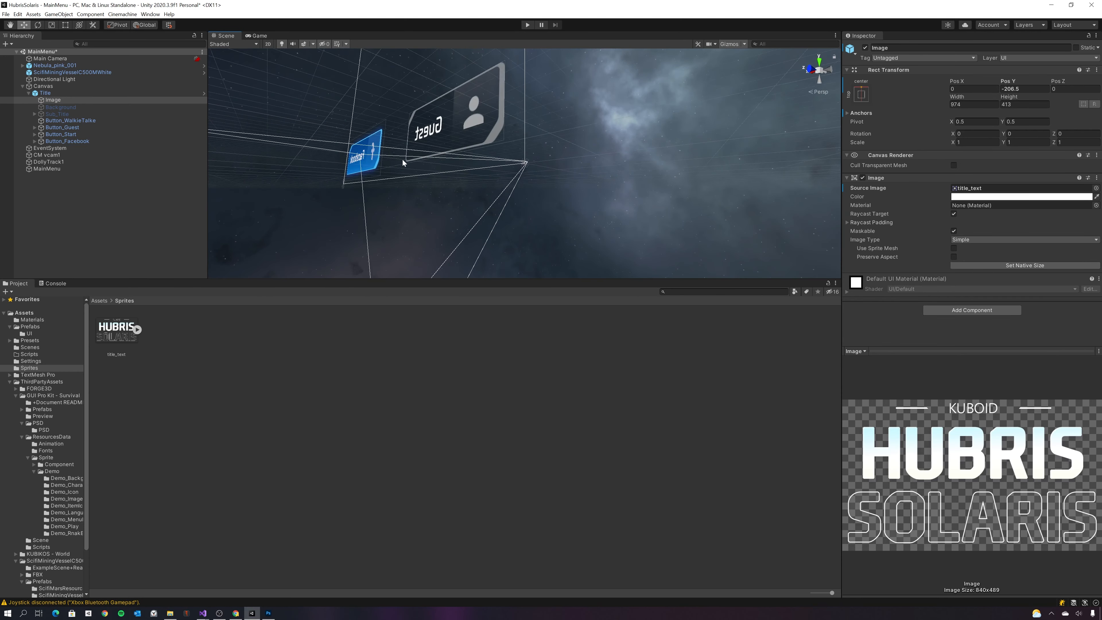
scroll(401, 162, down, 5)
alt+drag(438, 170, 214, 190)
middle_drag(518, 119, 484, 204)
scroll(521, 182, up, 8)
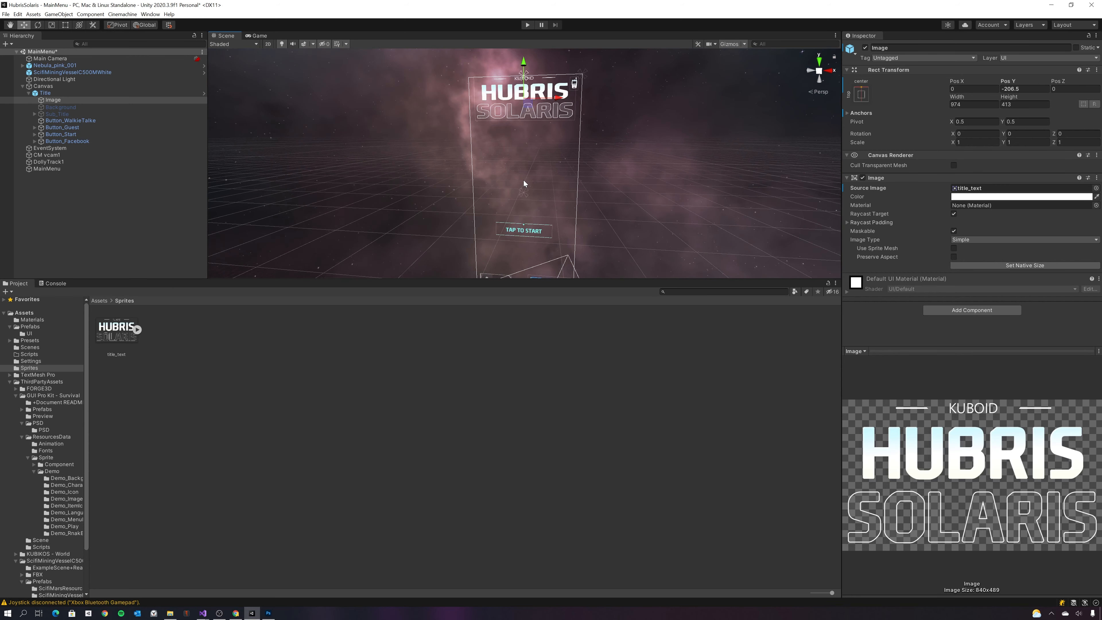
- Enable Preserve Aspect on the title's Image component and expand its anchor values
alt+drag(523, 180, 547, 165)
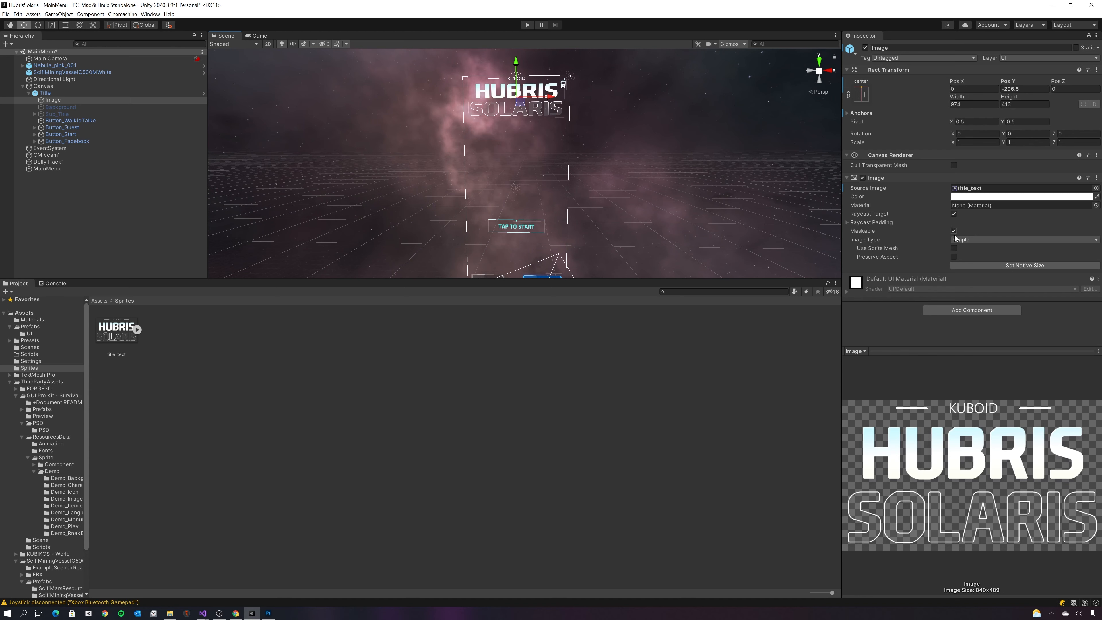
click(954, 257)
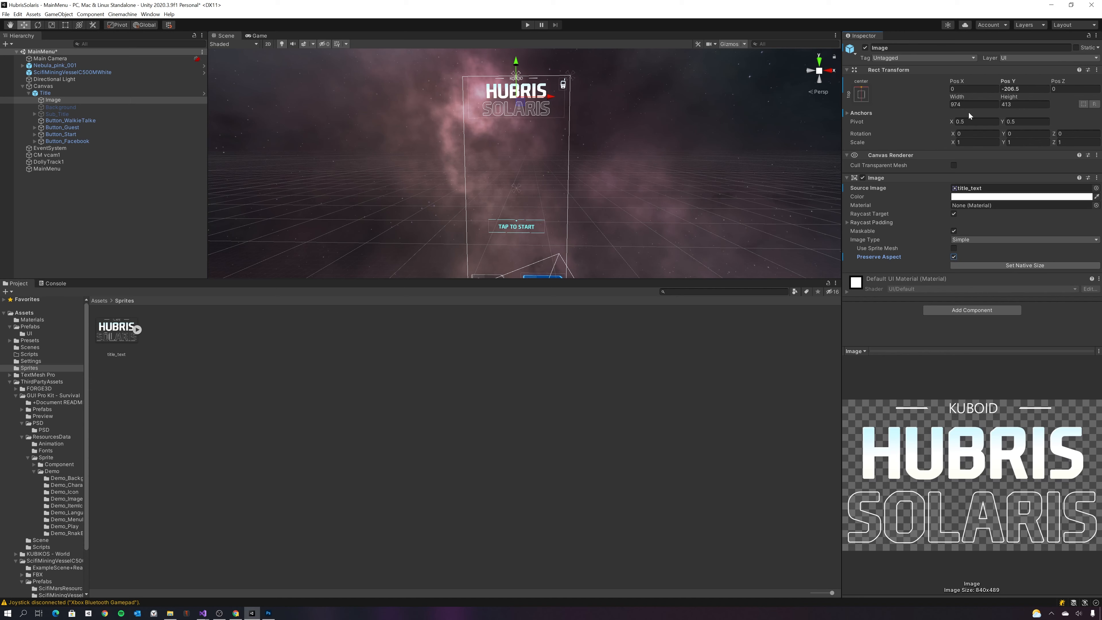
click(848, 112)
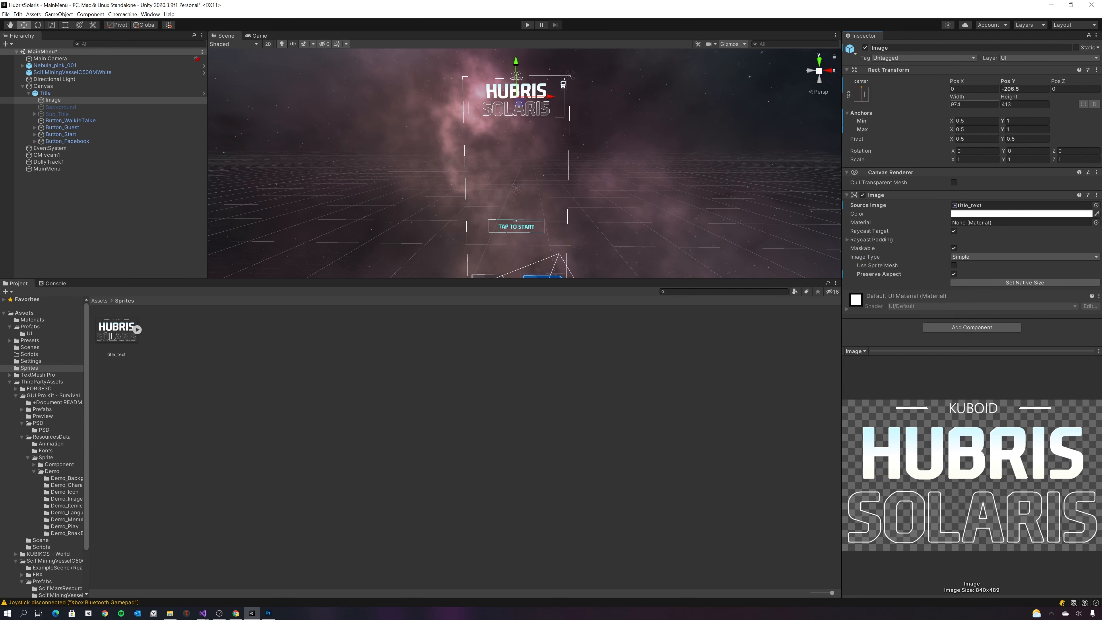
- Try a Pos Y of 0 for the title image, and reapply the top-centre anchor preset including position
click(1024, 89)
text(0)
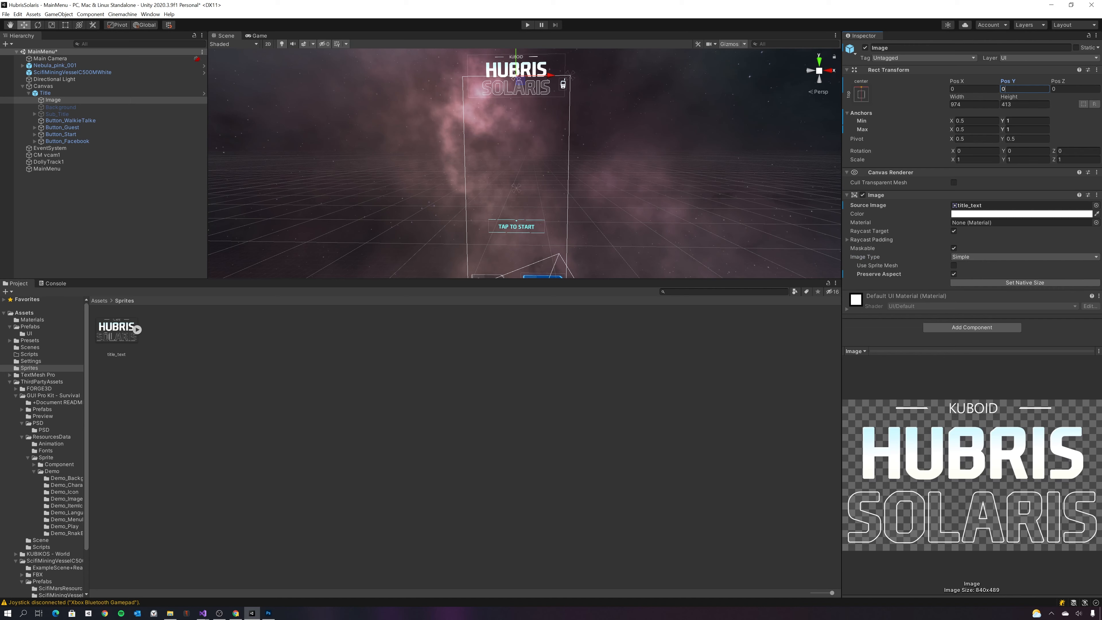
click(865, 94)
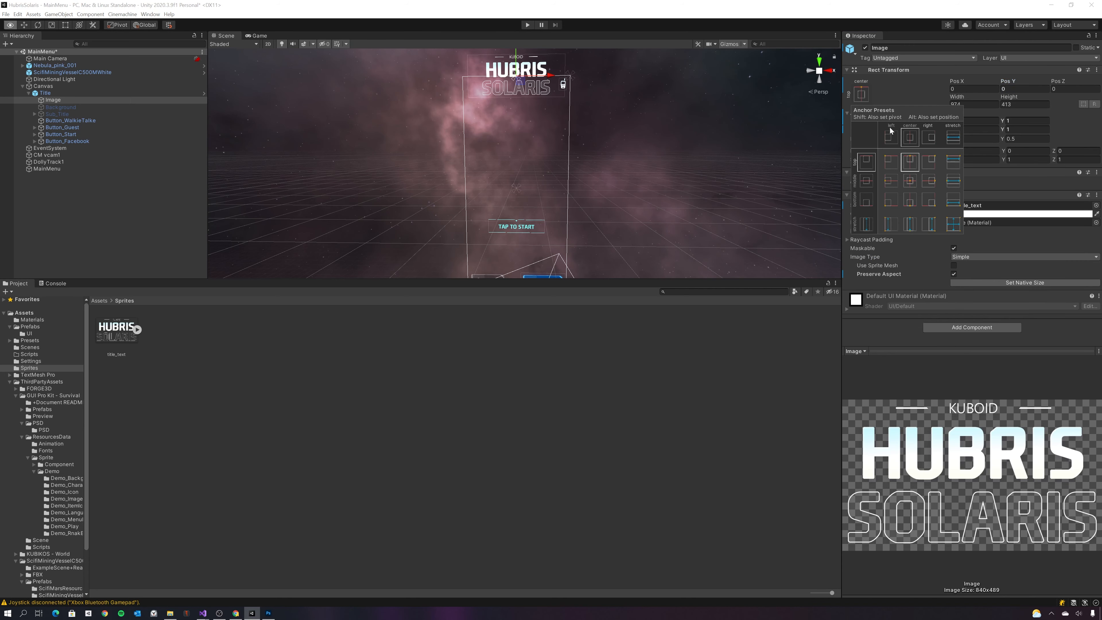
alt+click(906, 167)
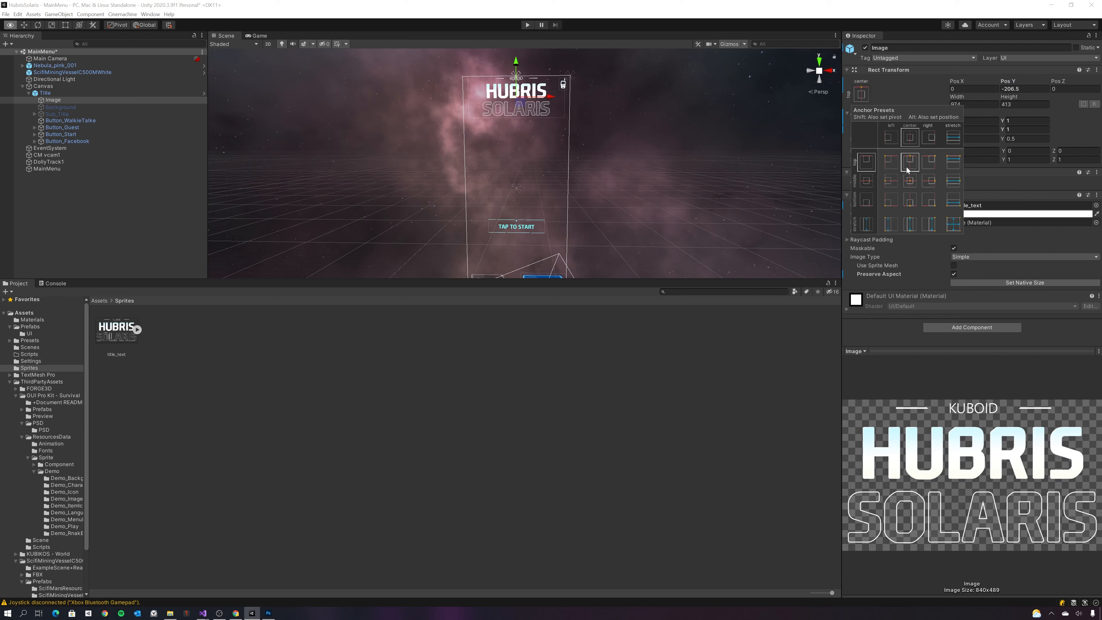
- Set the title image's Pos Y to -300 and preview the menu in the game view
click(1024, 88)
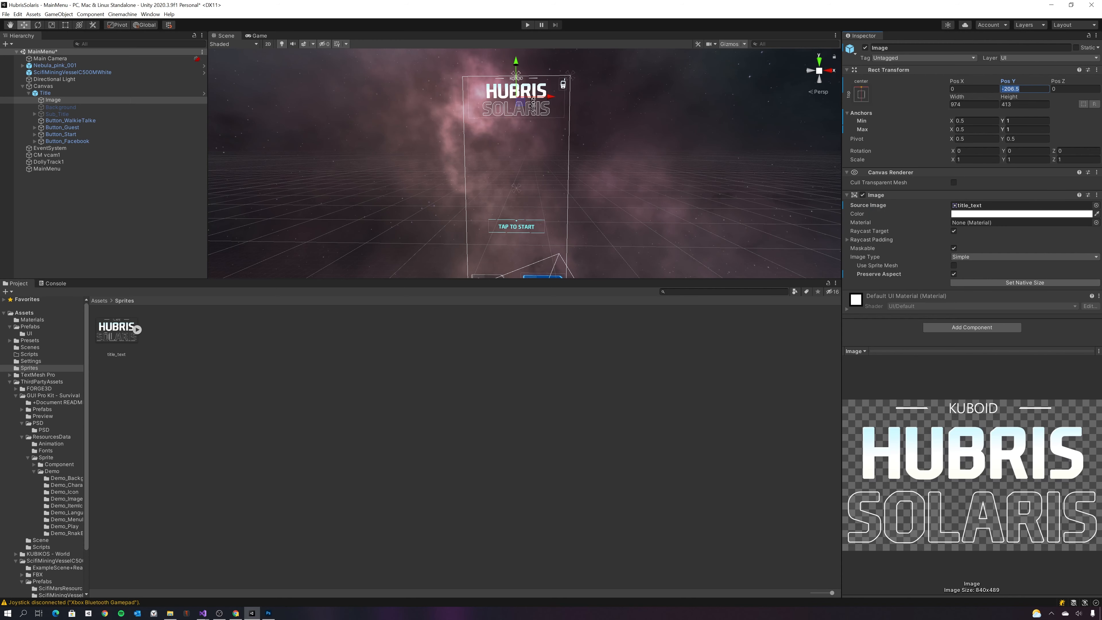
text(-)
text(0)
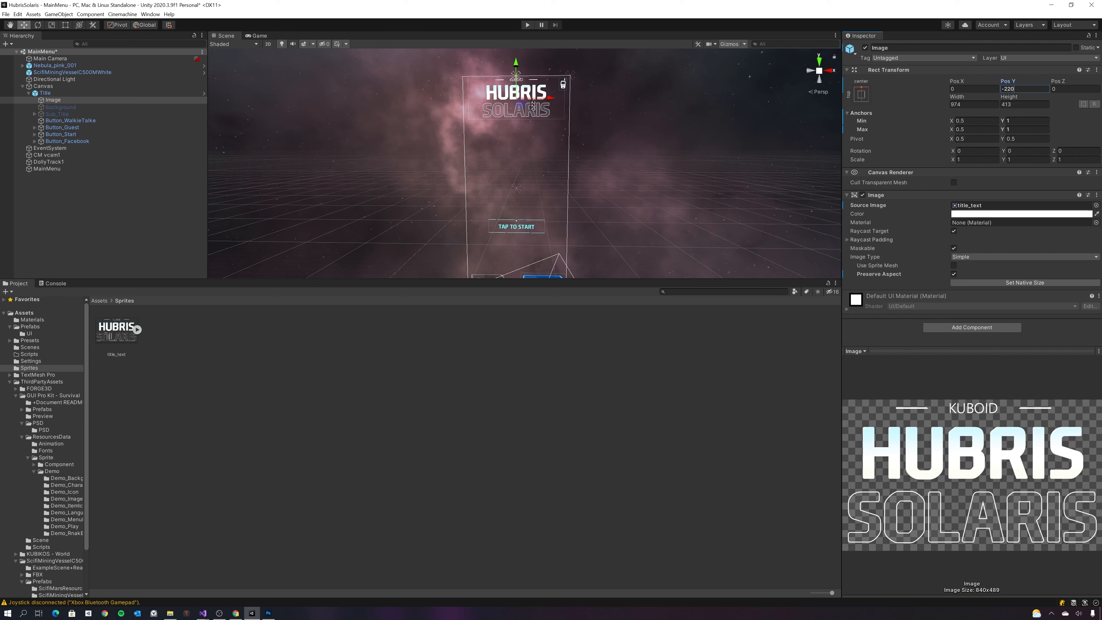
key(BackSpace)
key(BackSpace)
text(50)
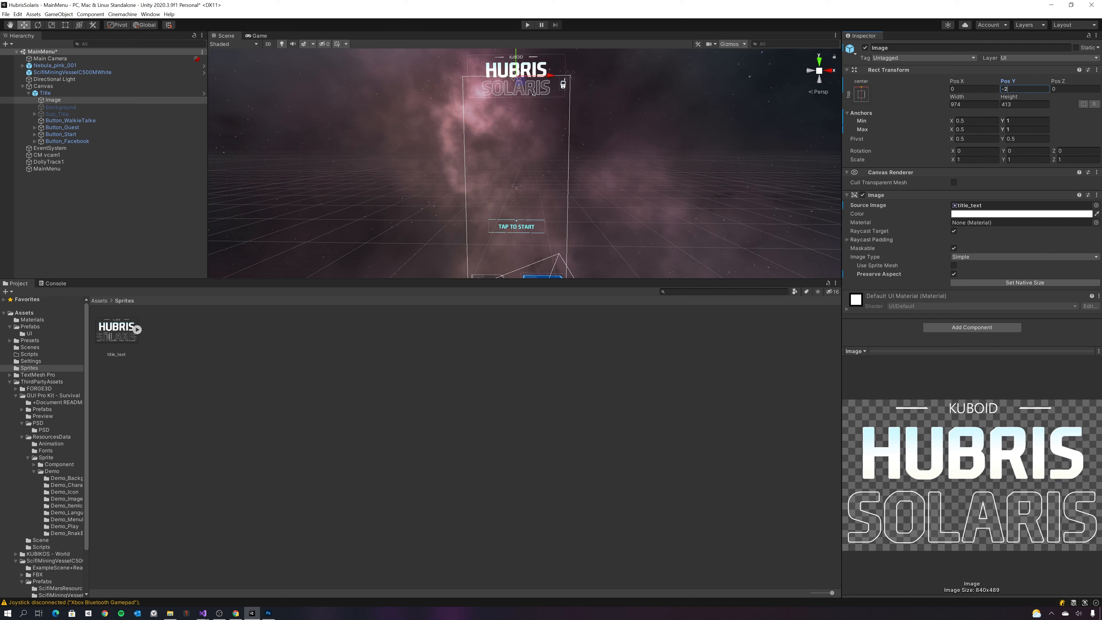
key(shift+Left)
key(shift+Left)
key(shift+Left)
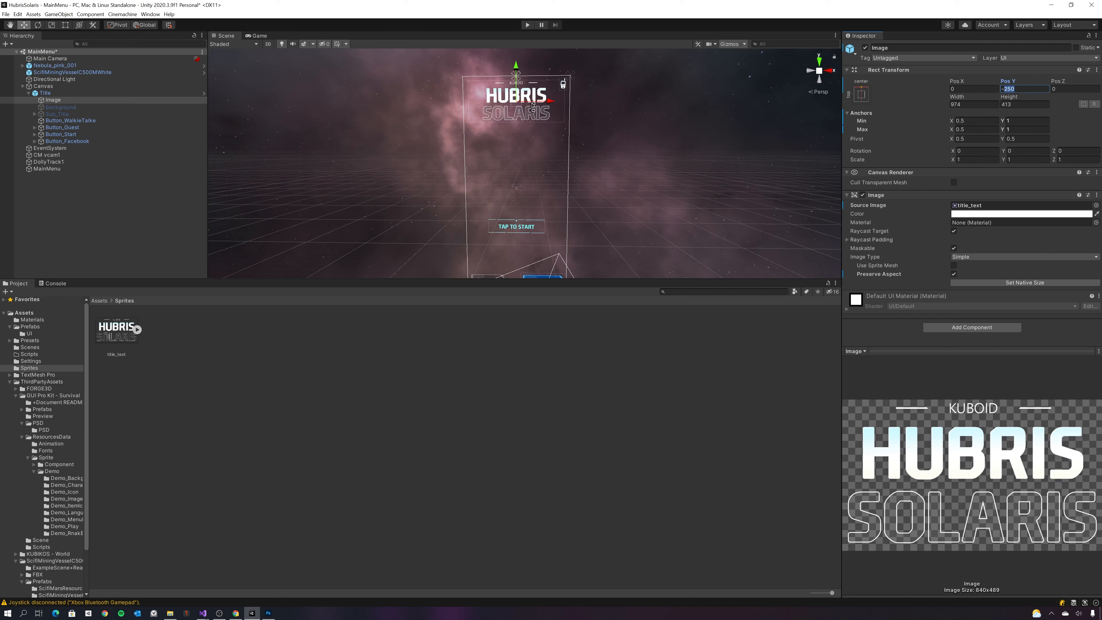
text(300)
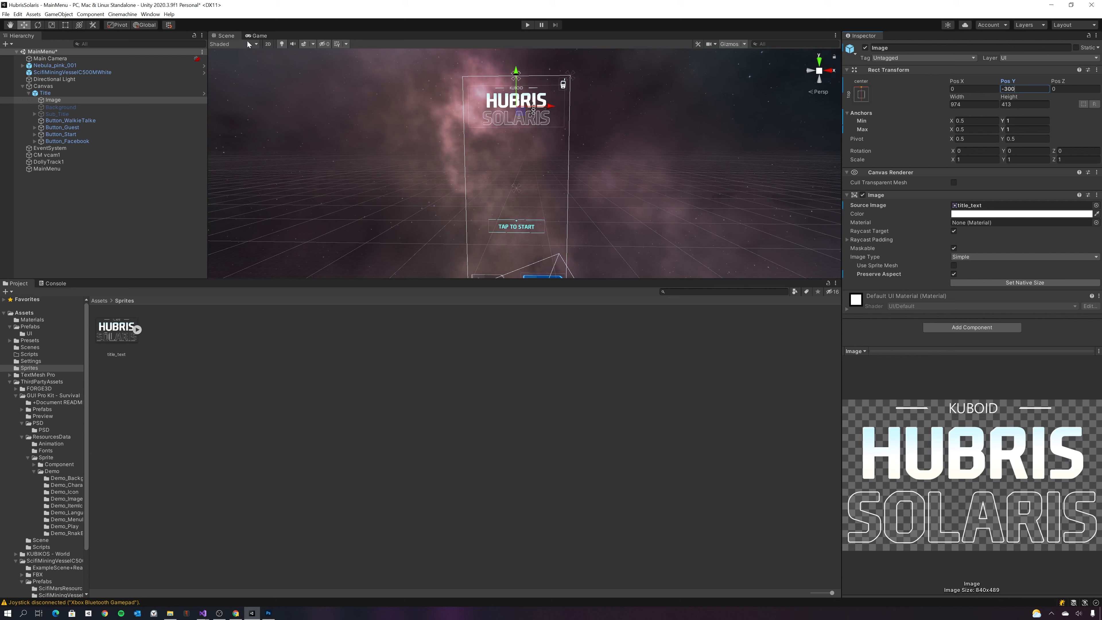
click(255, 37)
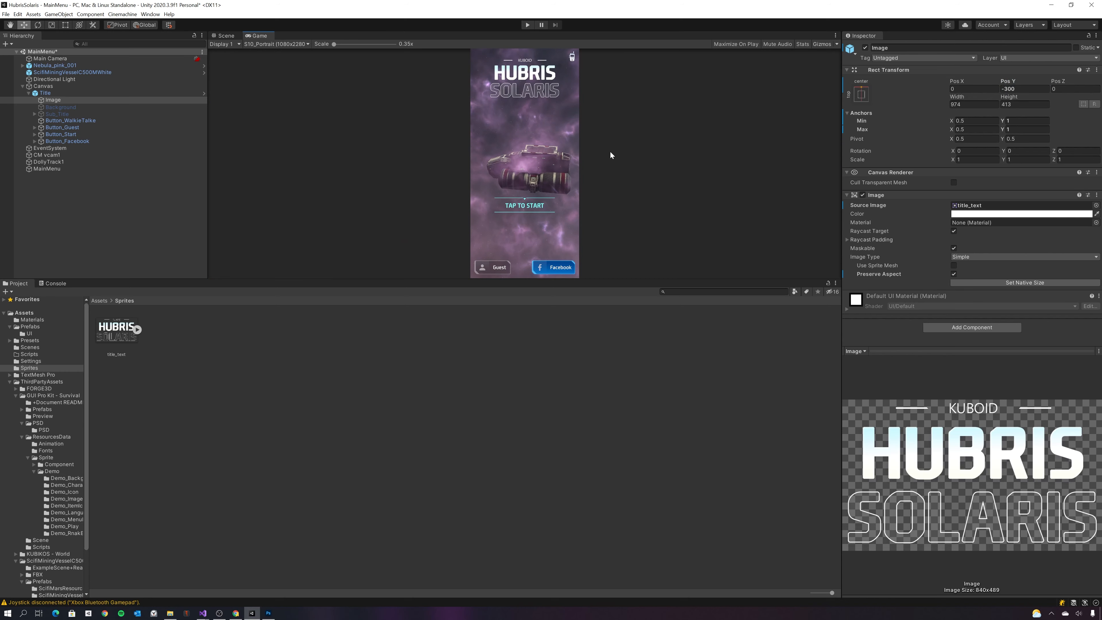
- Anchor Button_Start to the bottom centre of the canvas, including its position
click(64, 137)
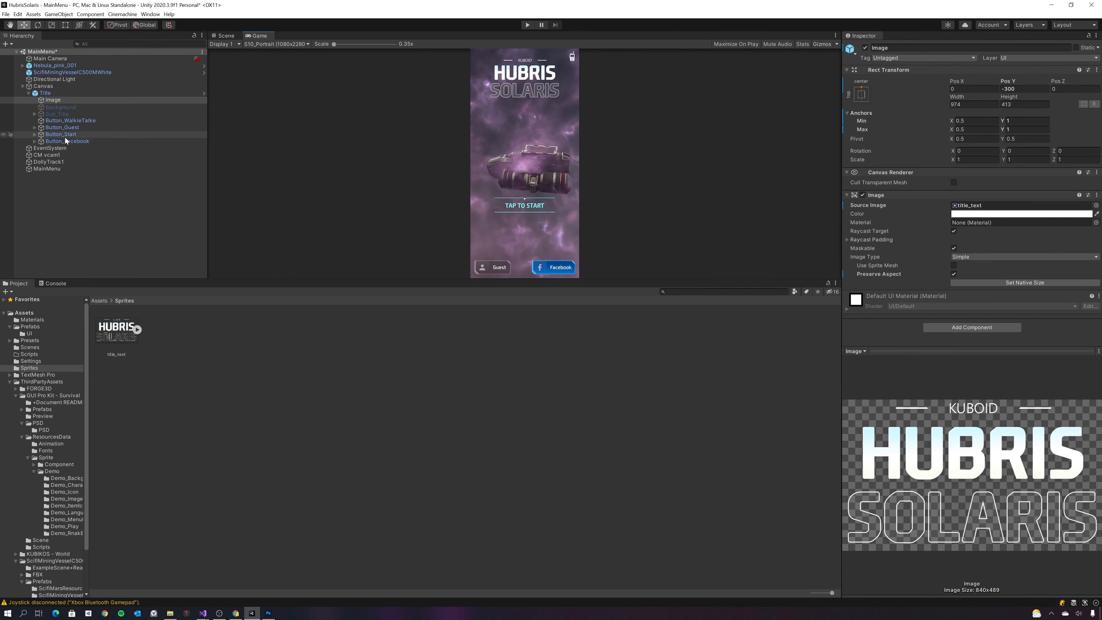
click(861, 94)
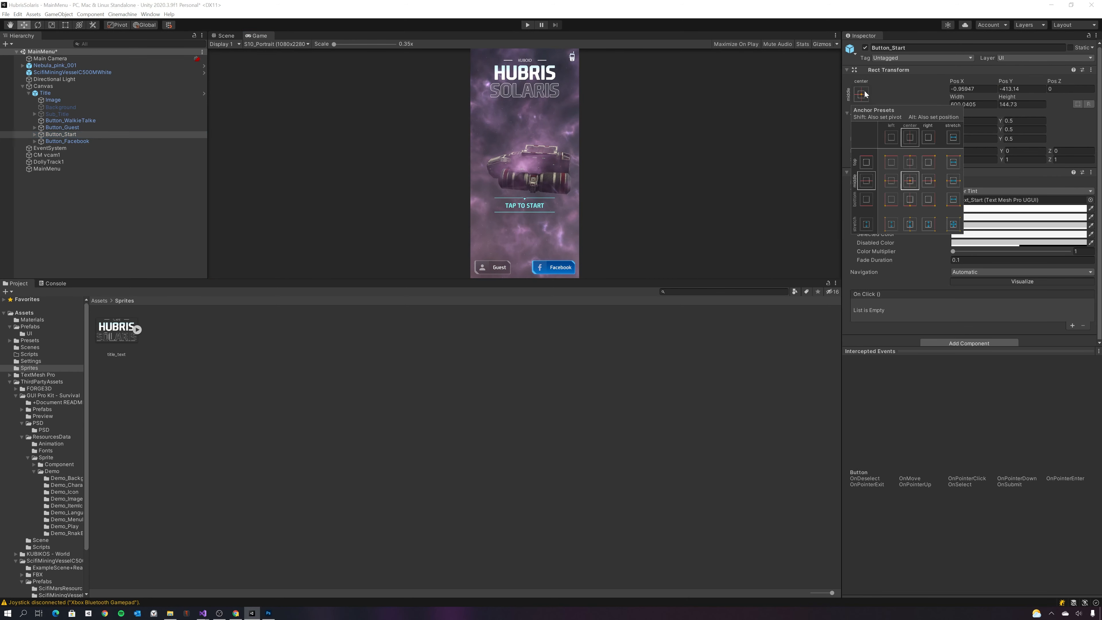
alt+click(912, 197)
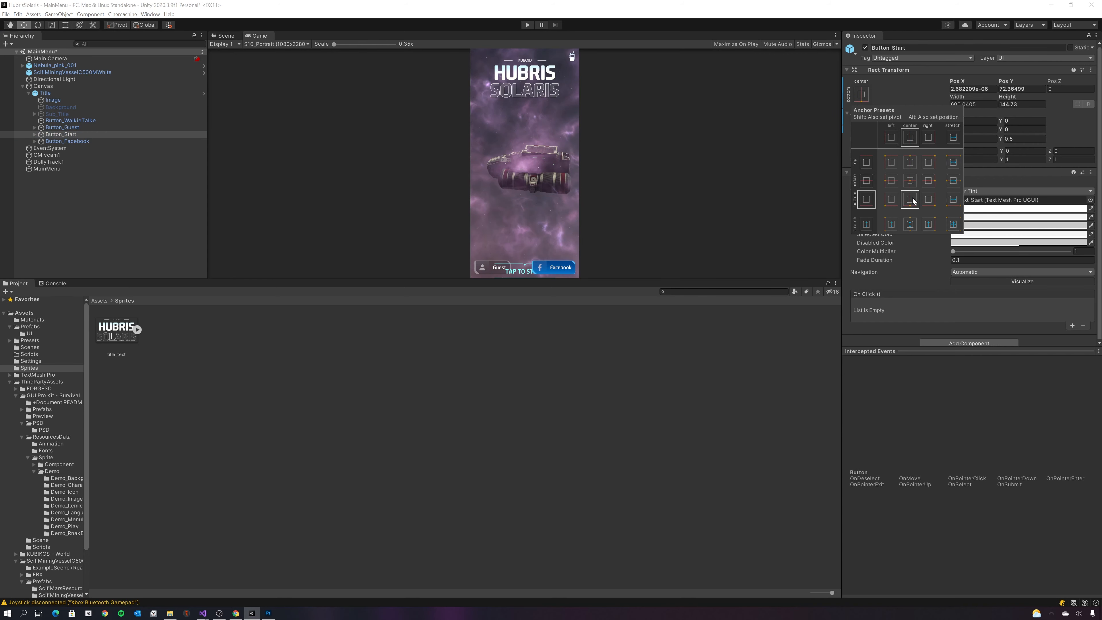
- Raise Button_Start above the Guest and Facebook buttons by setting its Pos Y to 450
click(1022, 88)
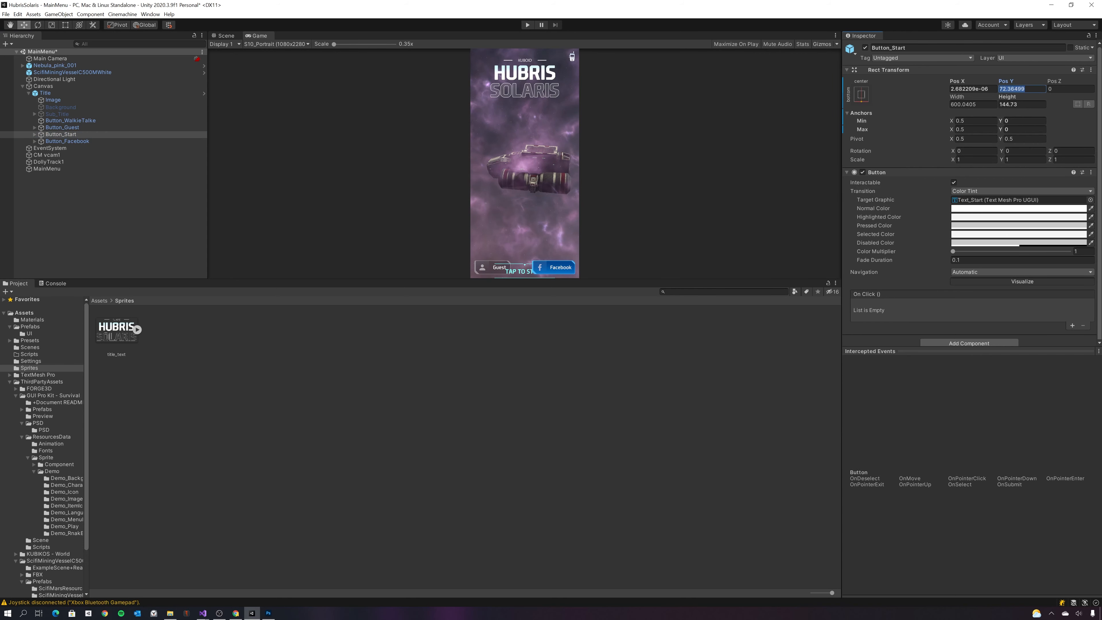
text(050)
key(ctrl+a)
text(300)
key(ctrl+a)
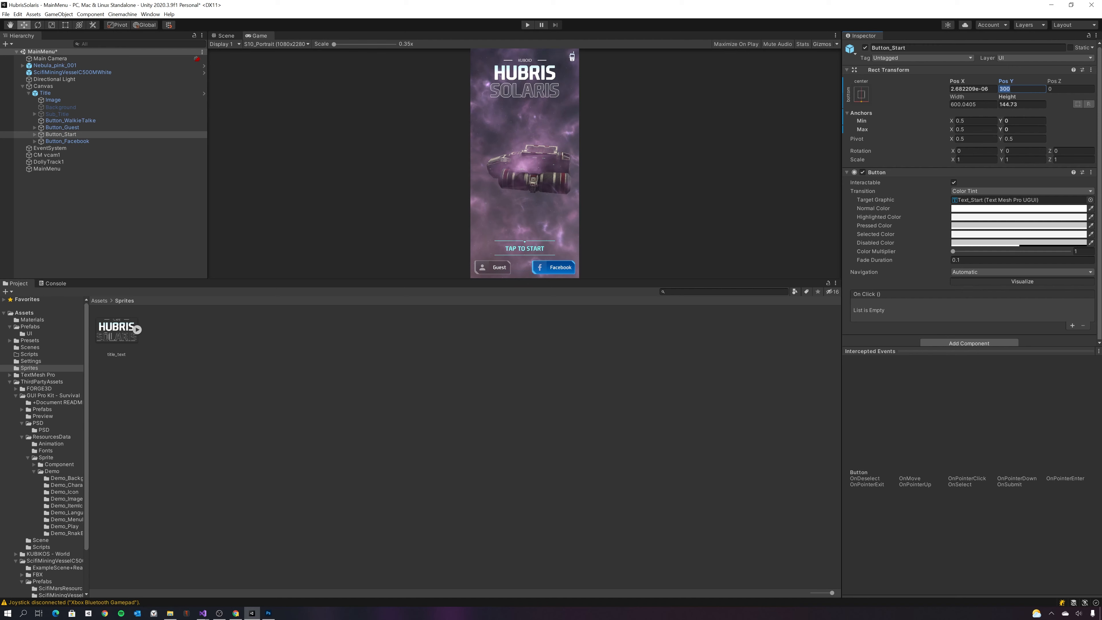
text(400)
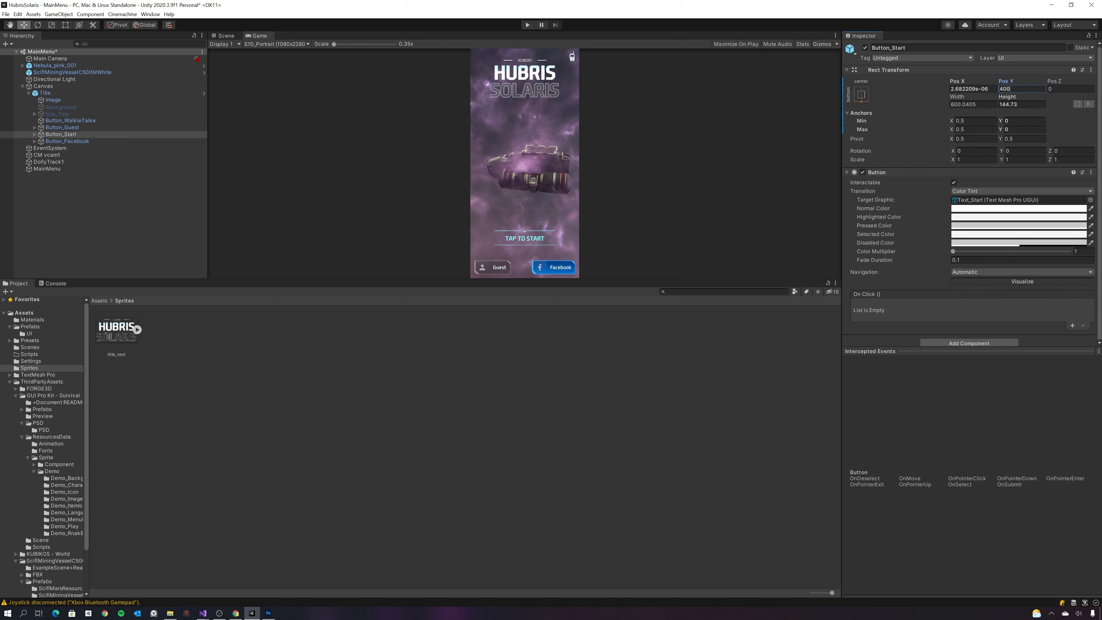
key(ctrl+a)
text(450)
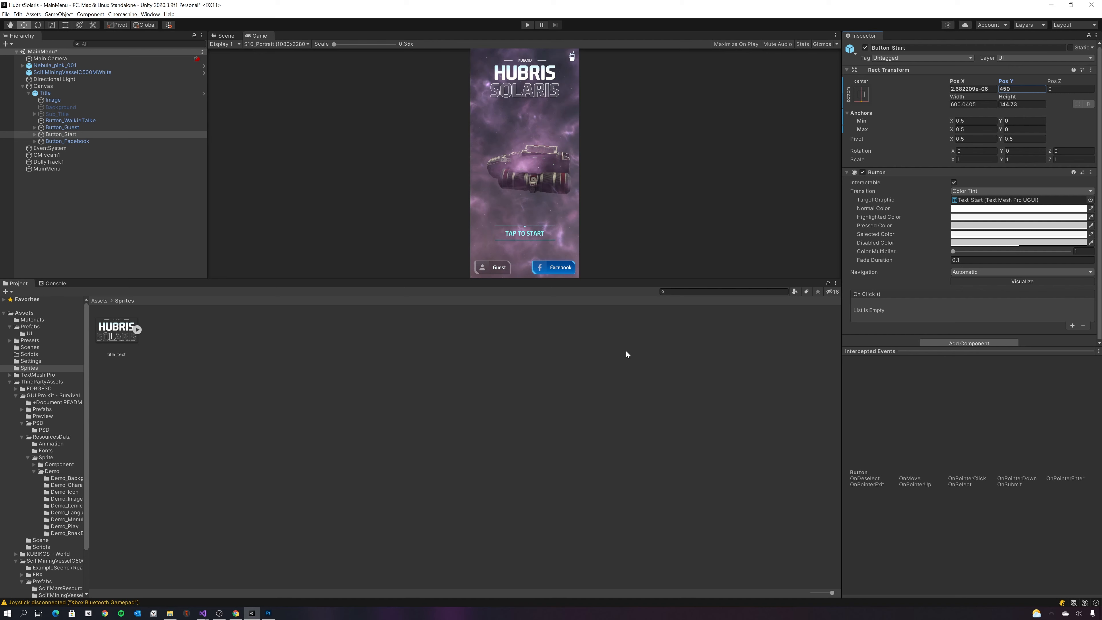
- Enlarge the game view and preview the menu at the 19:9 and 9:19 aspect ratios
drag(616, 282, 616, 431)
click(285, 41)
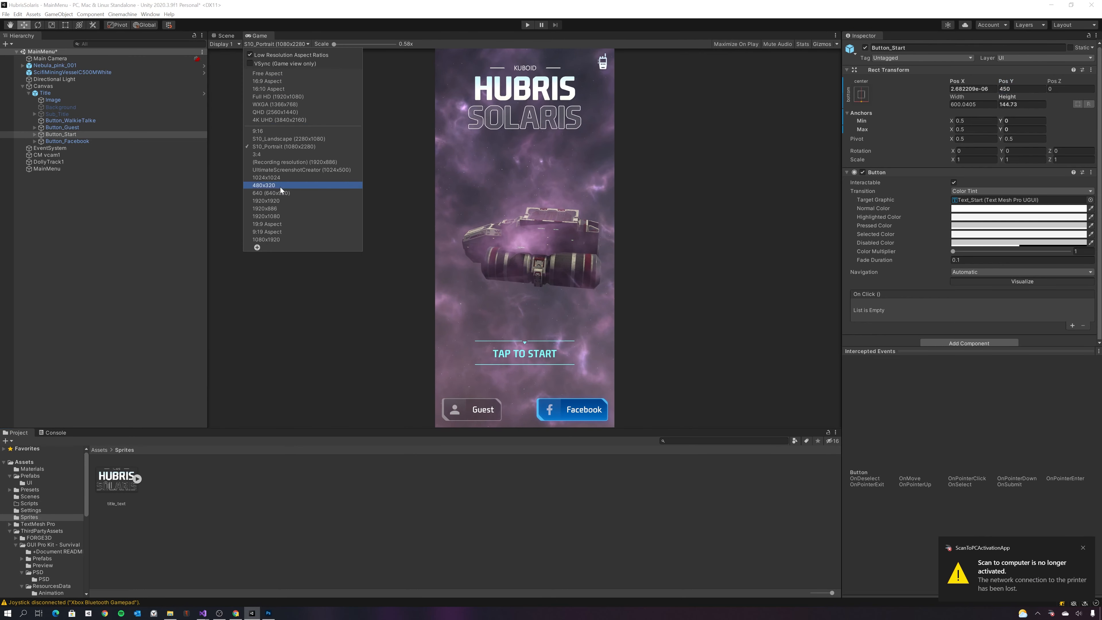
click(274, 224)
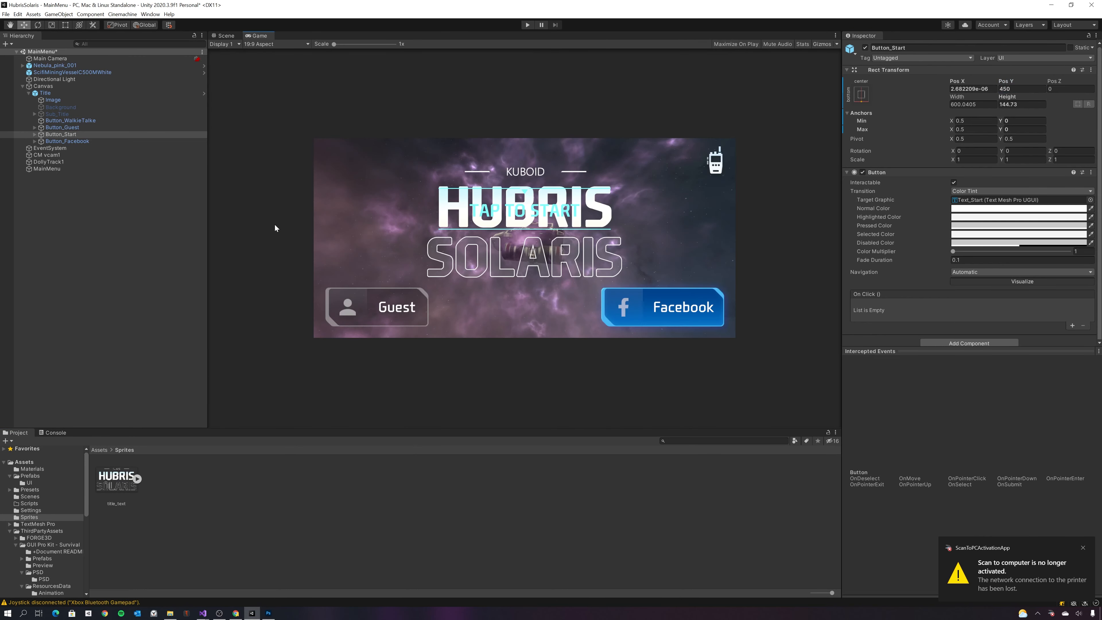
click(271, 44)
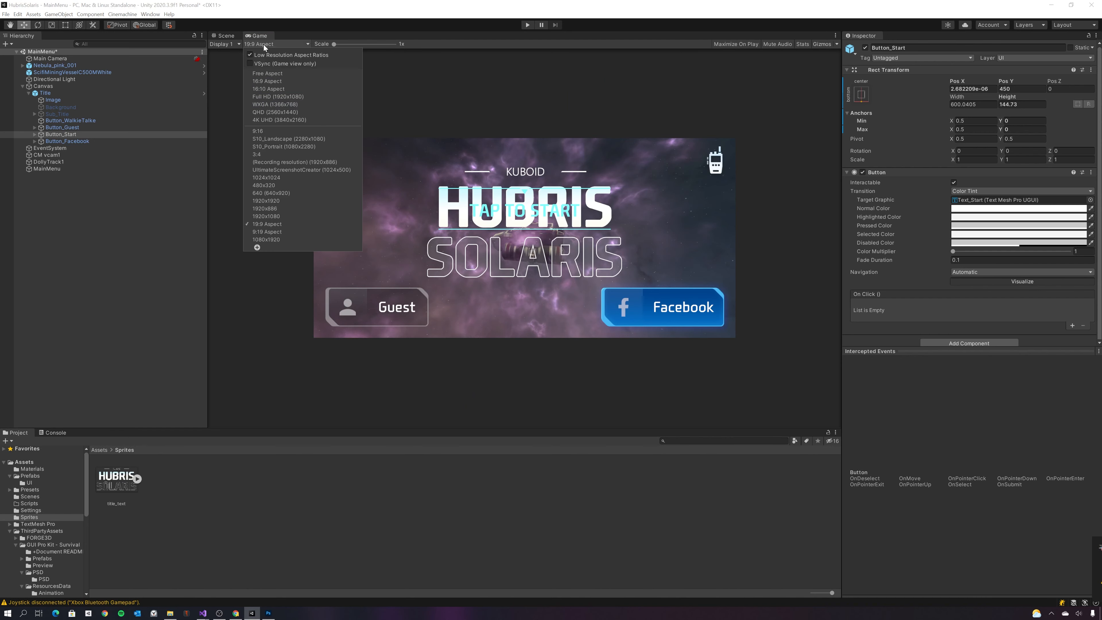
click(258, 234)
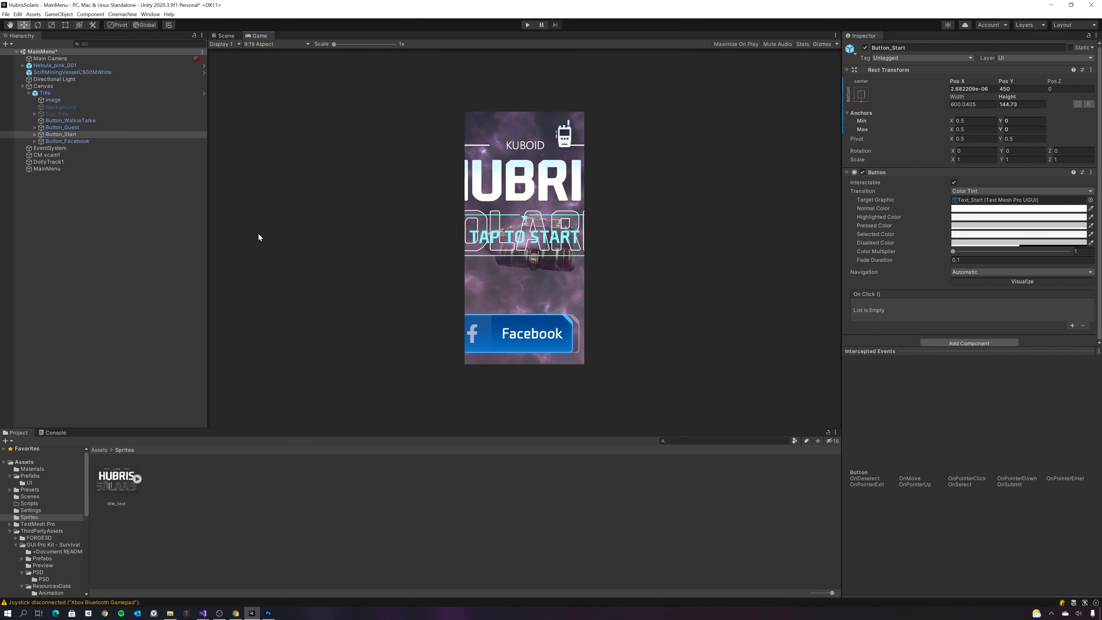
- Turn off Low Resolution Aspect Ratios and set the game view to S10_Portrait (1080x2280)
click(273, 44)
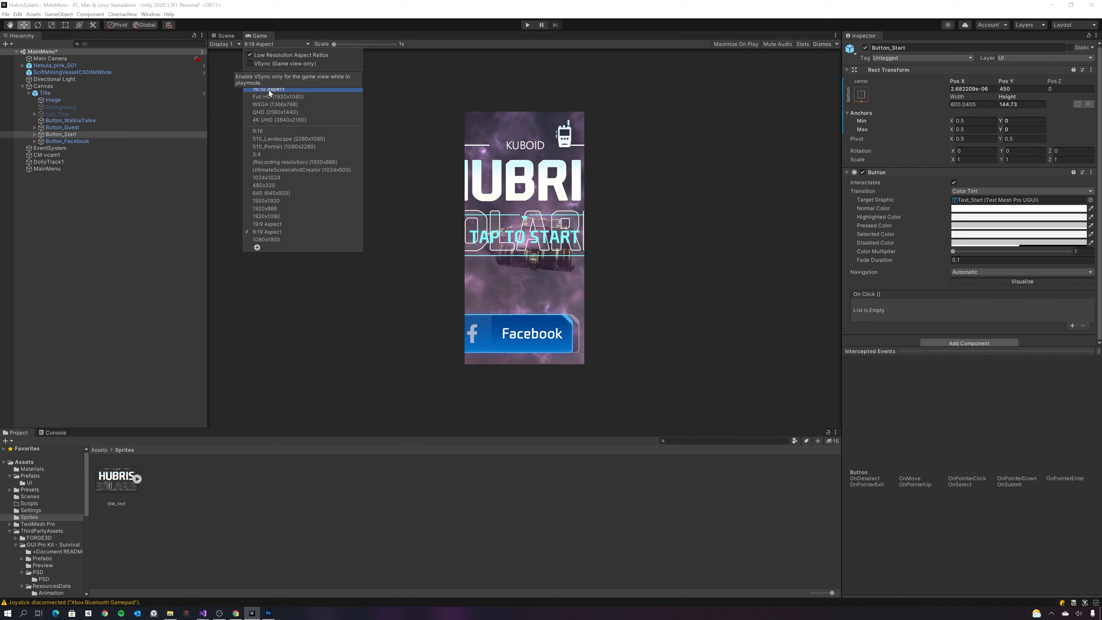
click(275, 56)
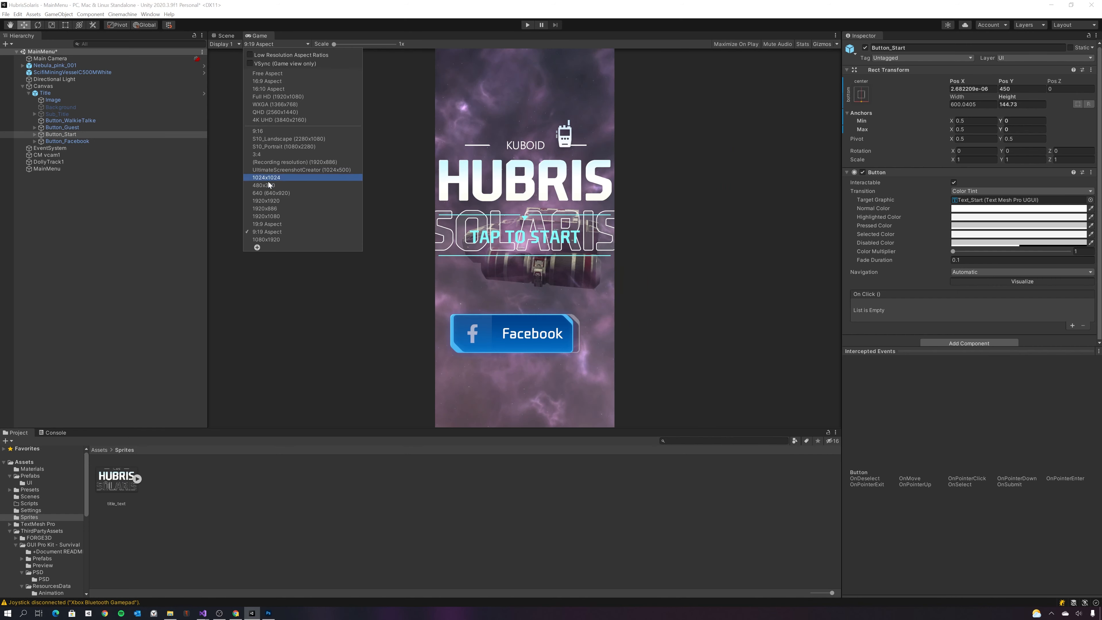
click(279, 145)
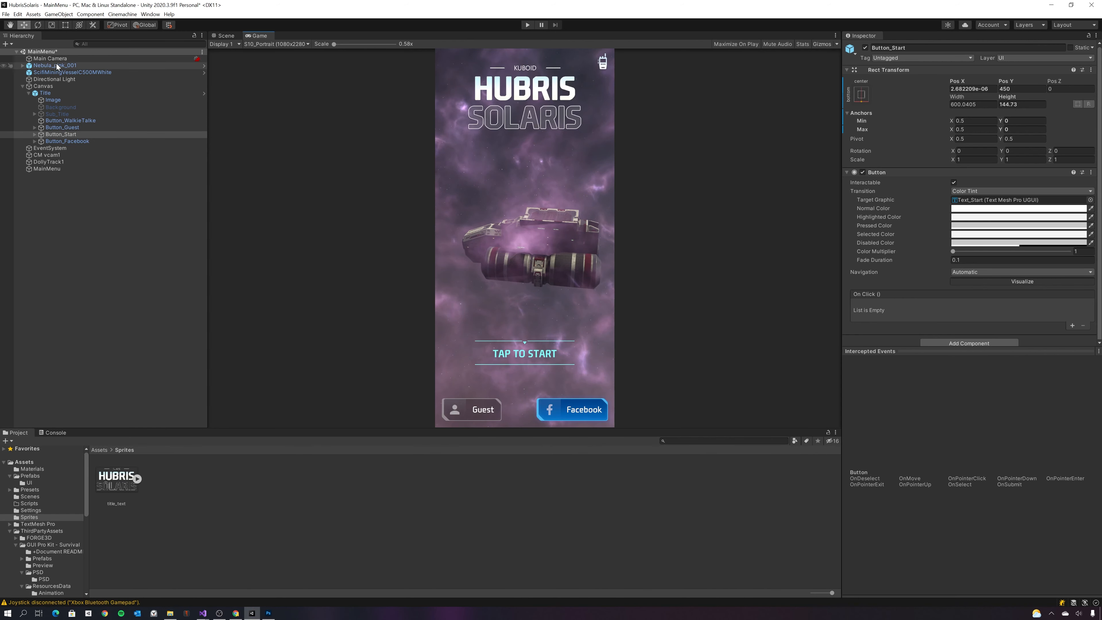
- Set the Canvas Scaler's UI Scale Mode on Canvas to Scale With Screen Size
click(95, 85)
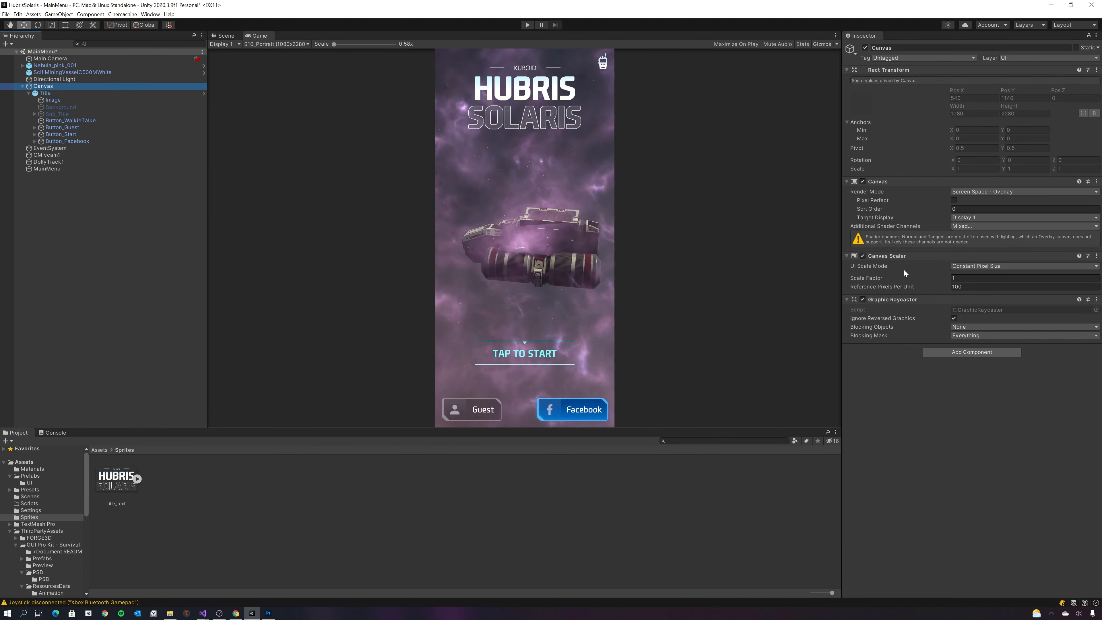
click(961, 266)
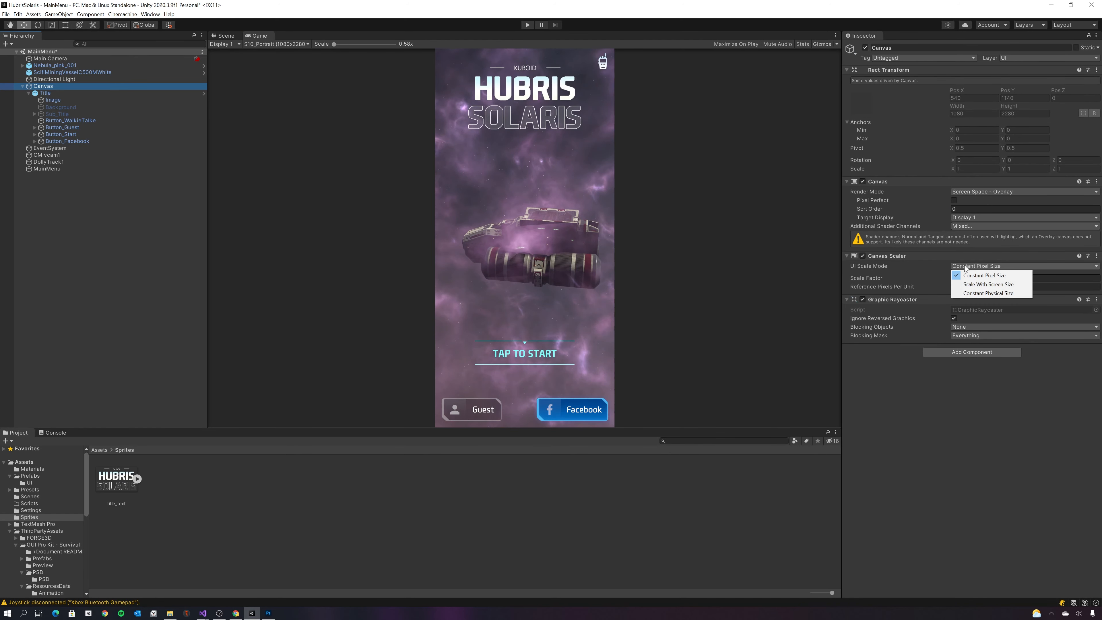
click(969, 284)
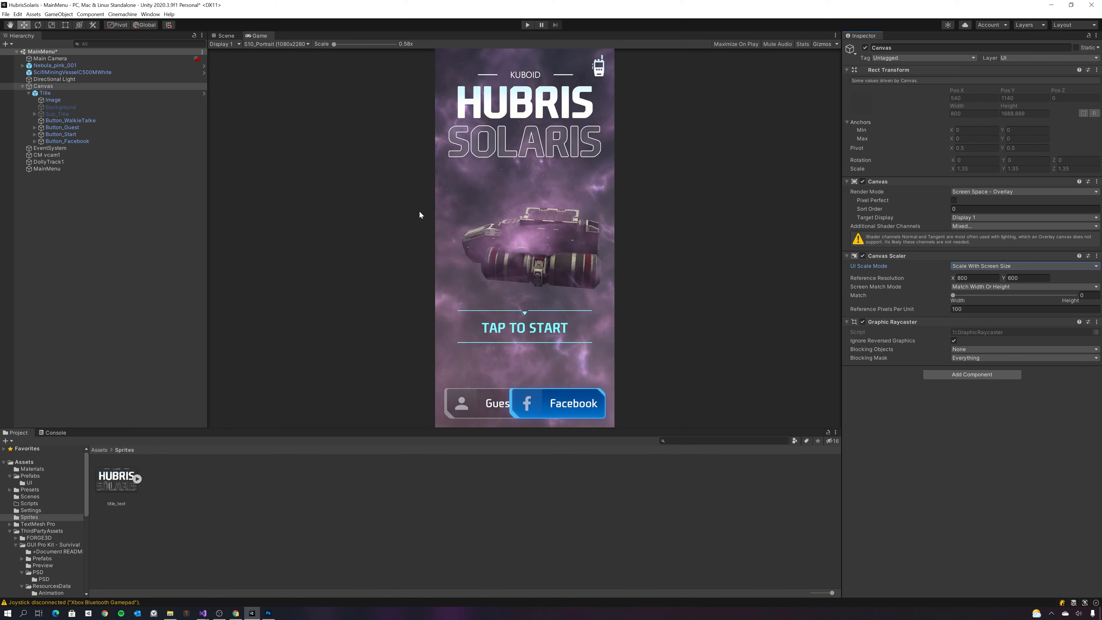
- Preview the scaled menu in the game view at 640x920, 9:19 Aspect and 1920x1920
click(282, 43)
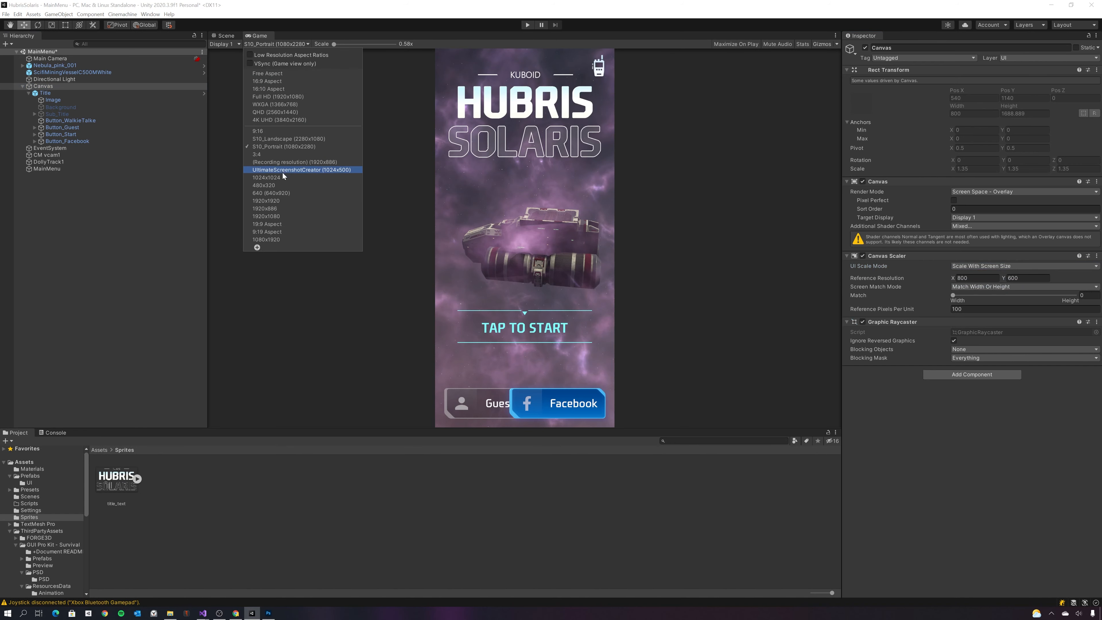
click(283, 192)
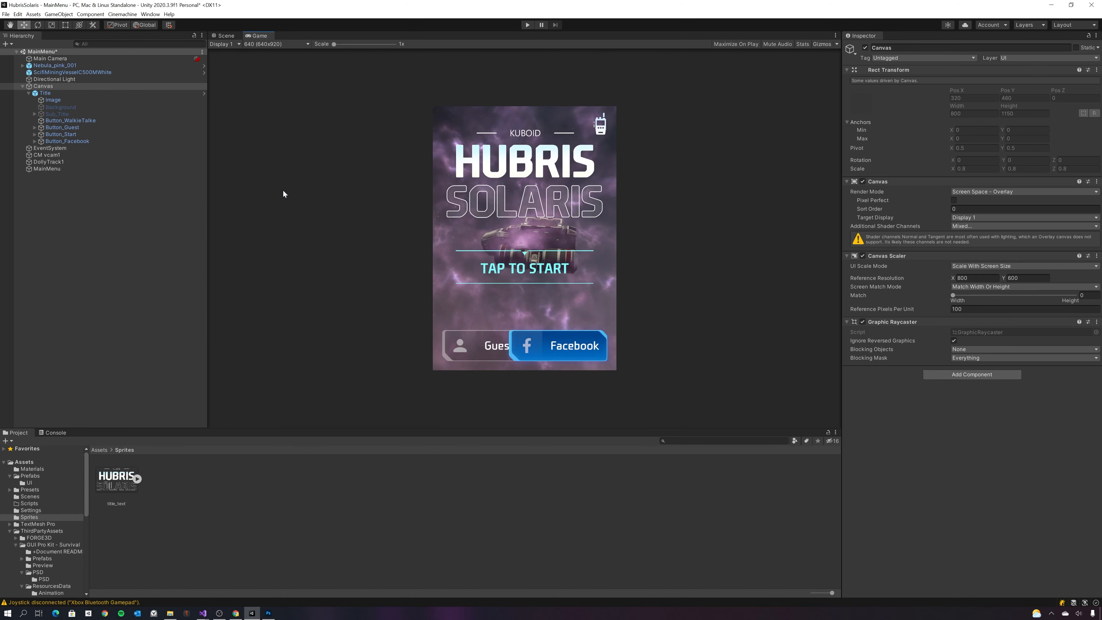
click(256, 43)
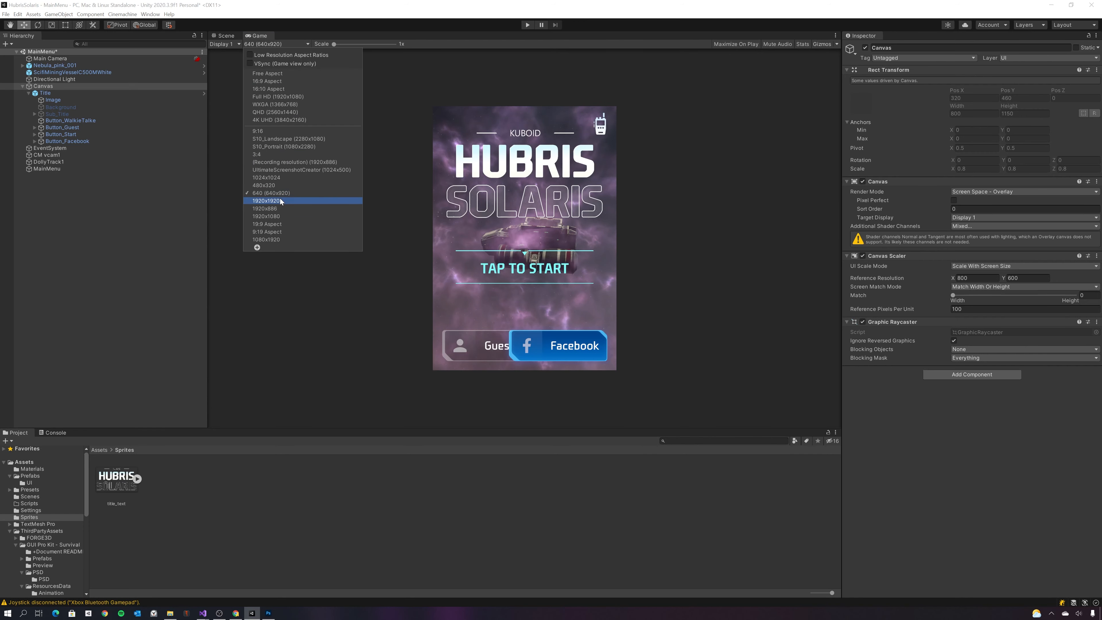
click(274, 232)
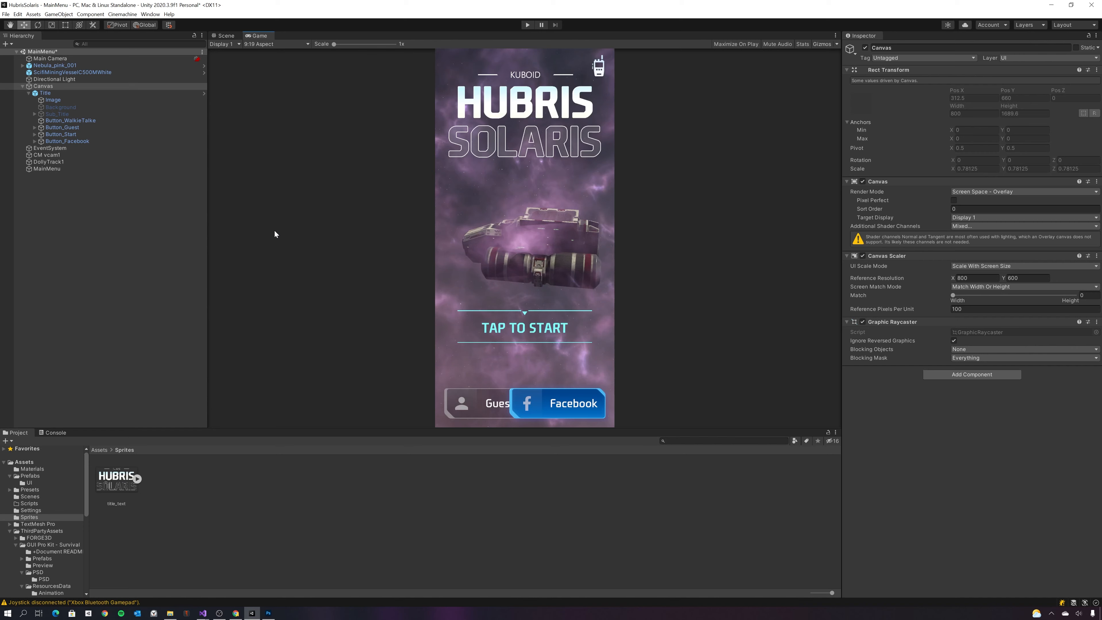
click(276, 45)
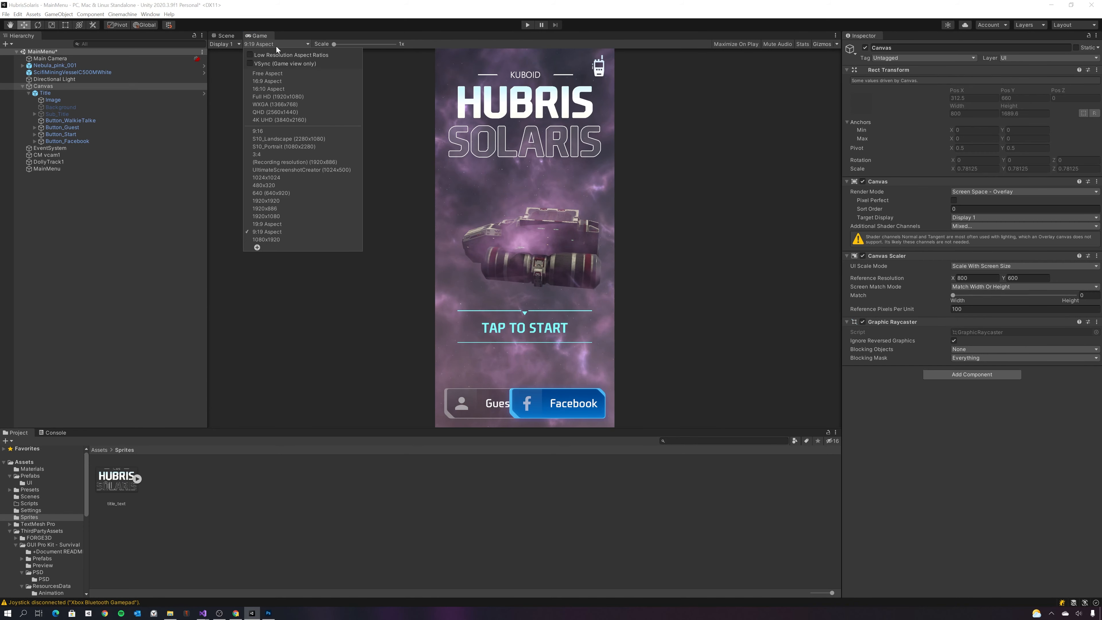
click(278, 201)
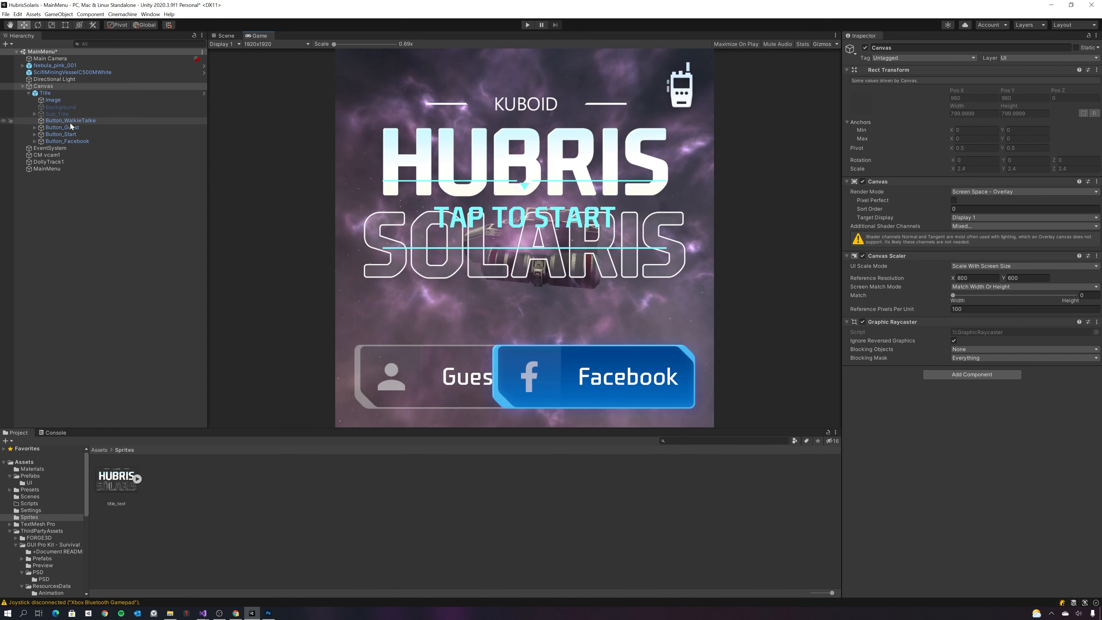
- Set the Pos Y of Button_Start to 400
click(69, 135)
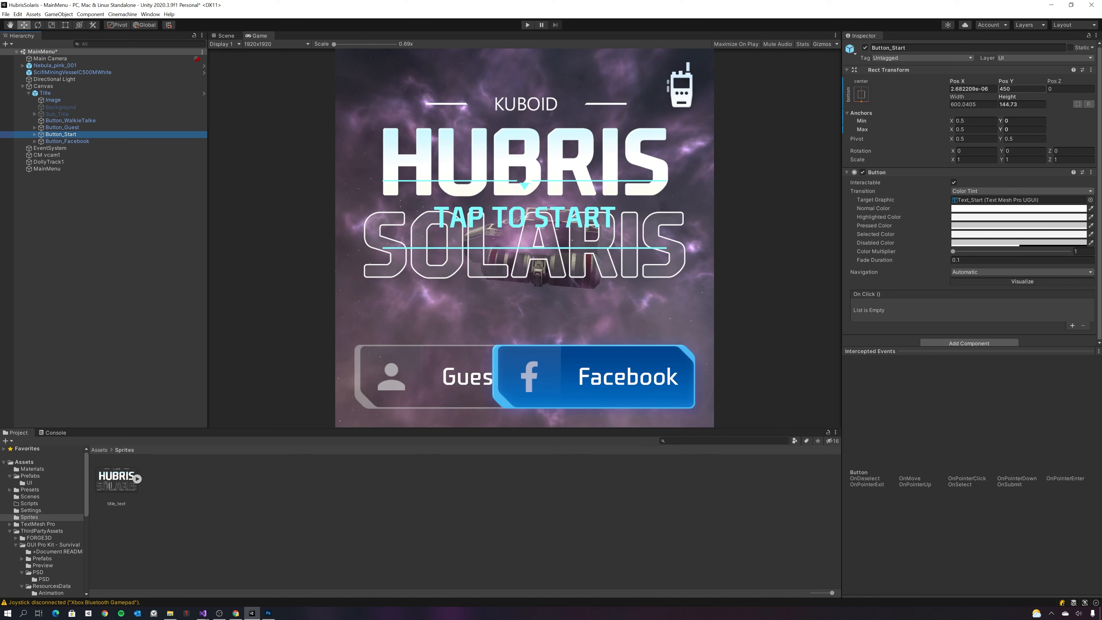
click(1019, 89)
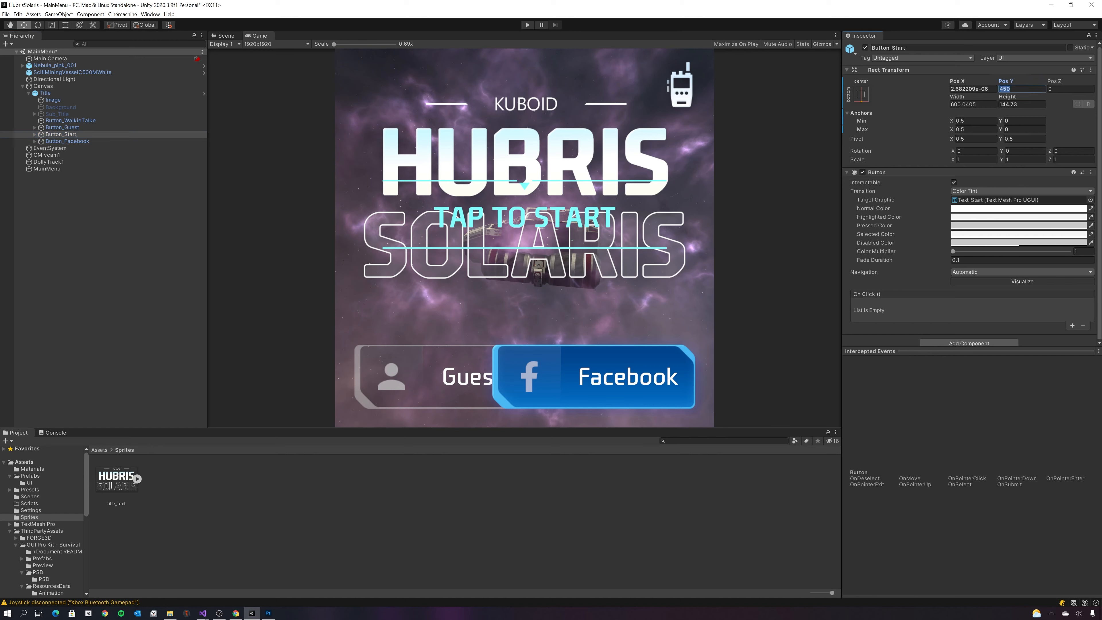
text(400)
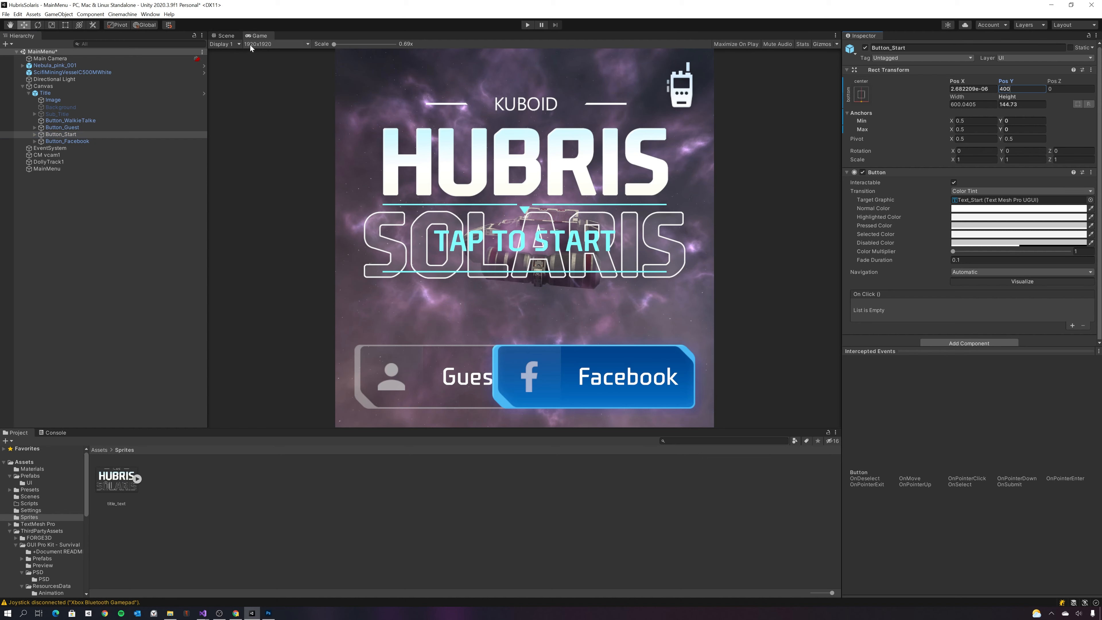
- Try Reference Pixels Per Unit values of 500, 100, 50 and 1000 on Canvas, settle on 1080, and switch the game view to S10_Portrait (1080x2280)
click(67, 85)
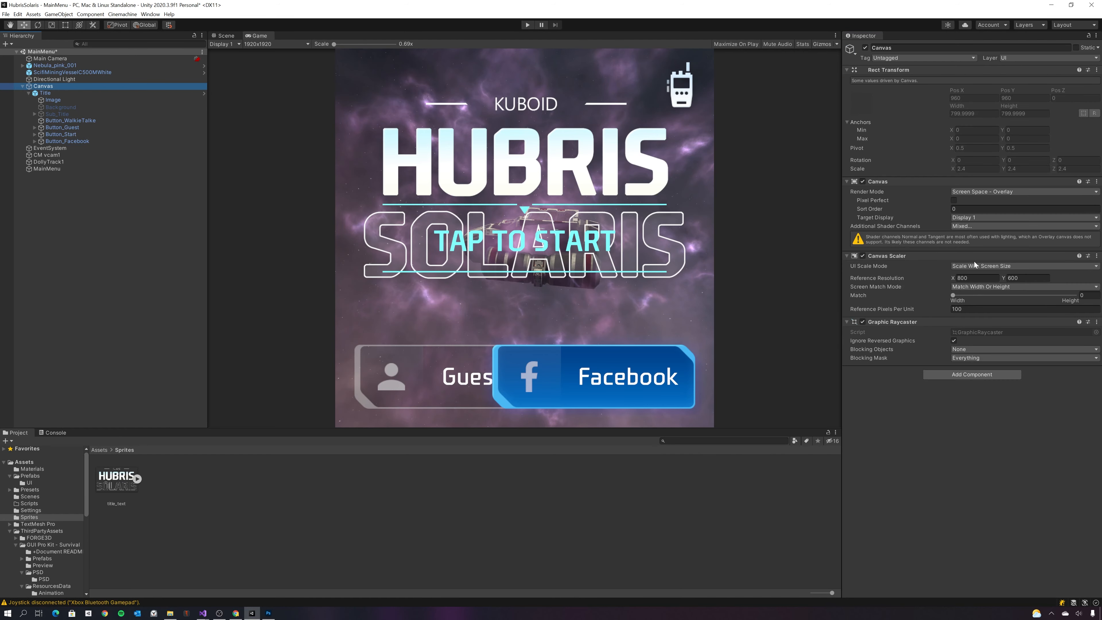
drag(953, 295, 897, 290)
key(Tab)
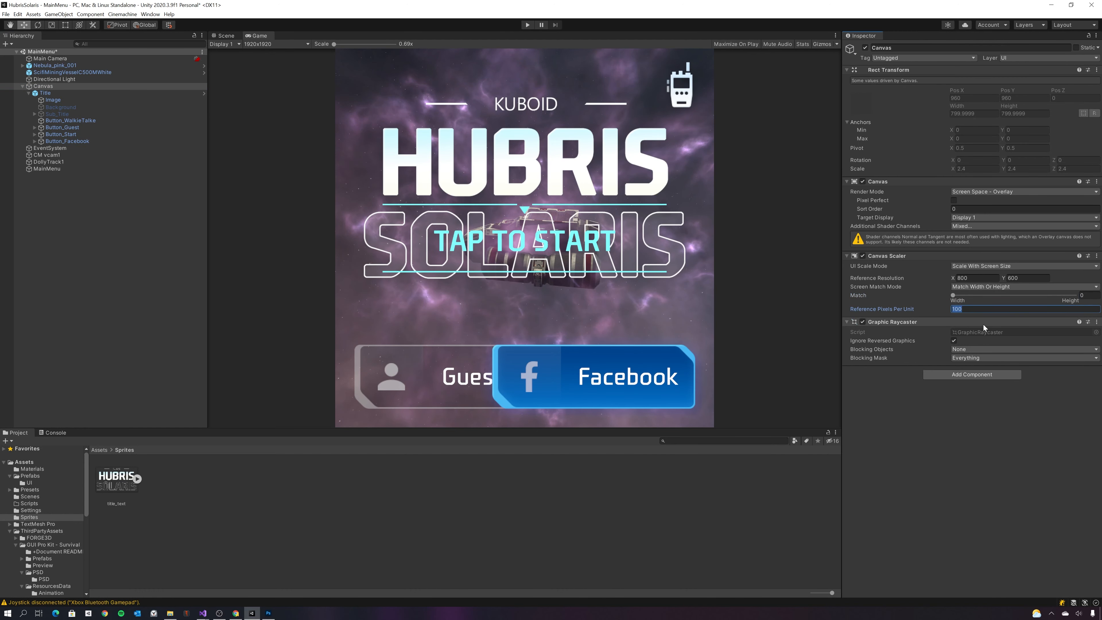
text(500)
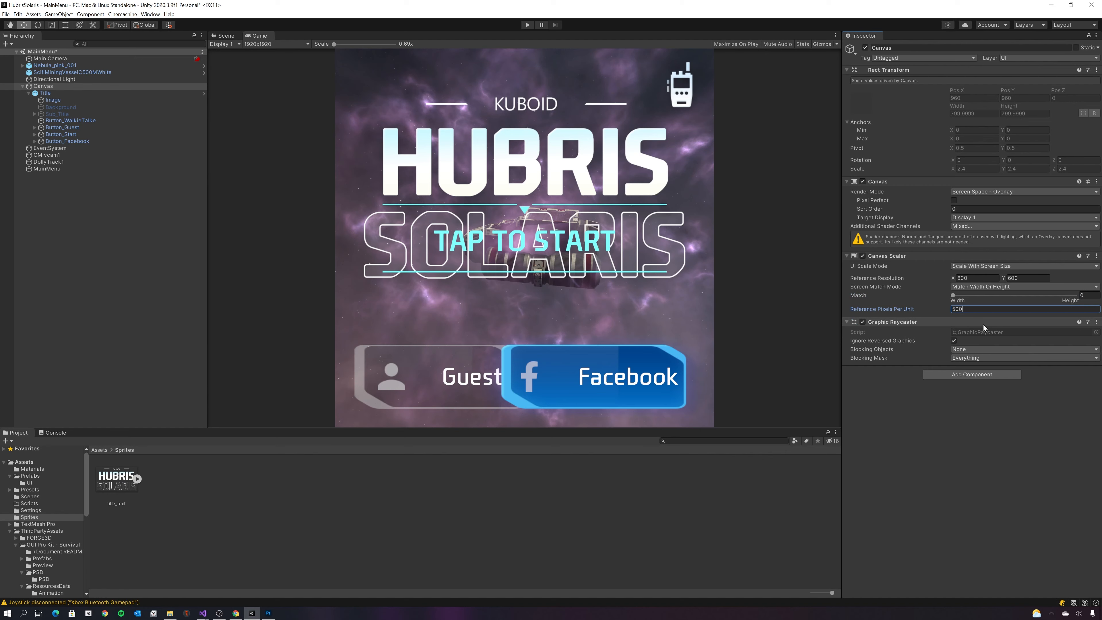
text(100)
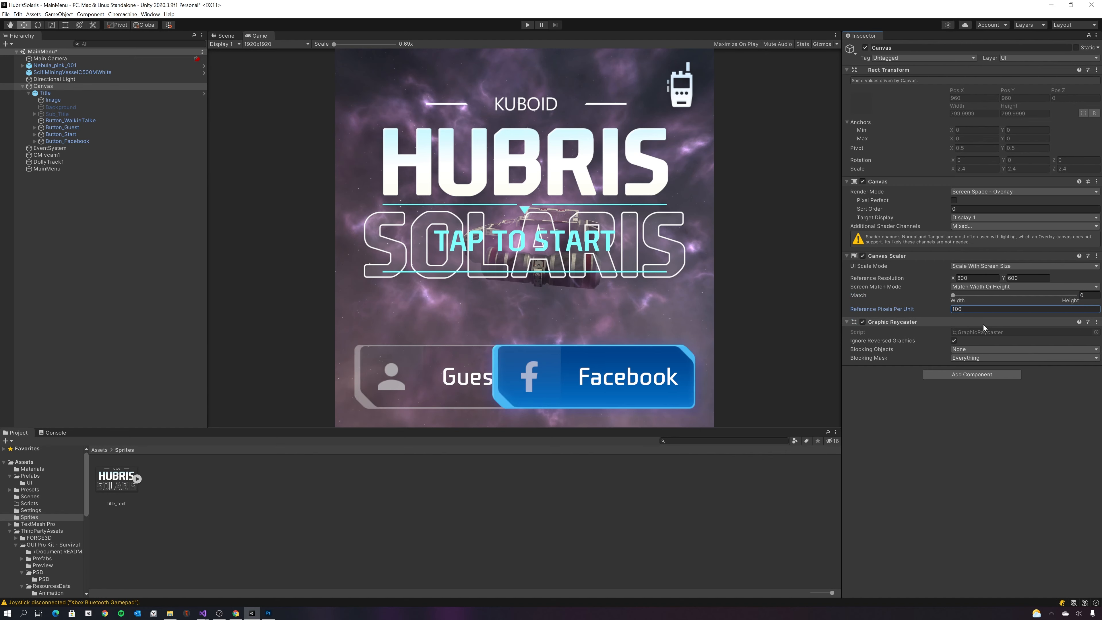
text(50)
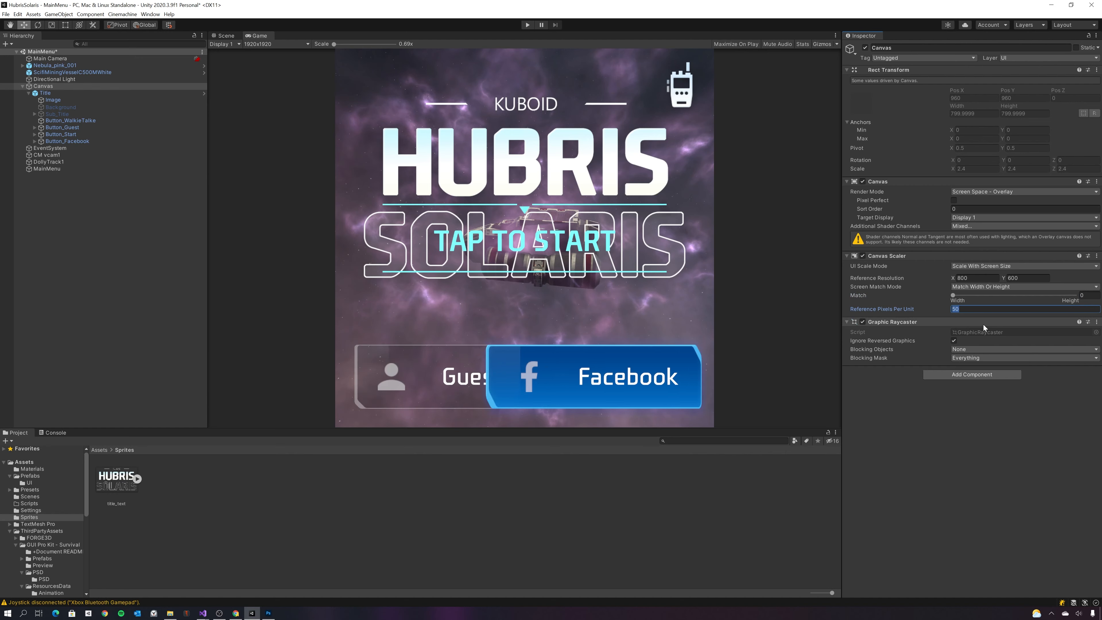
text(1000)
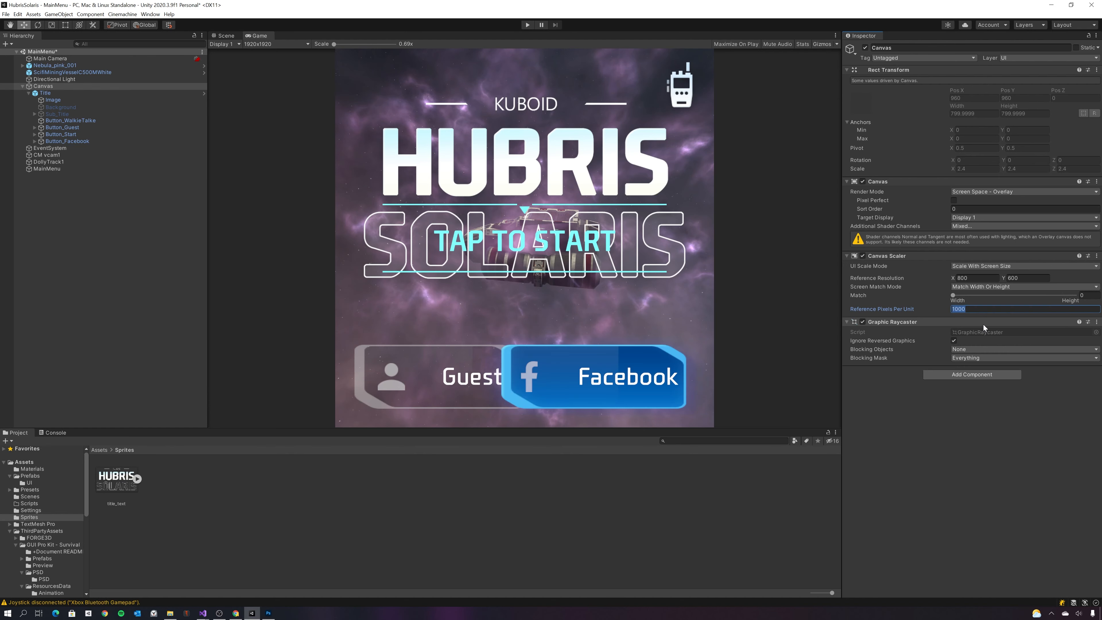
text(1080)
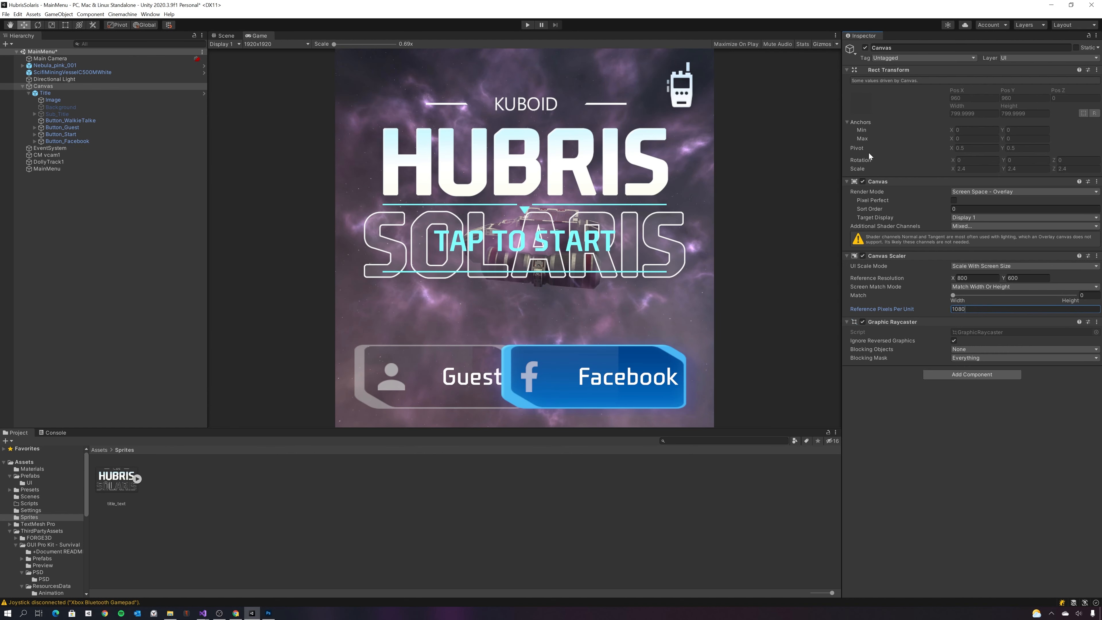
click(262, 44)
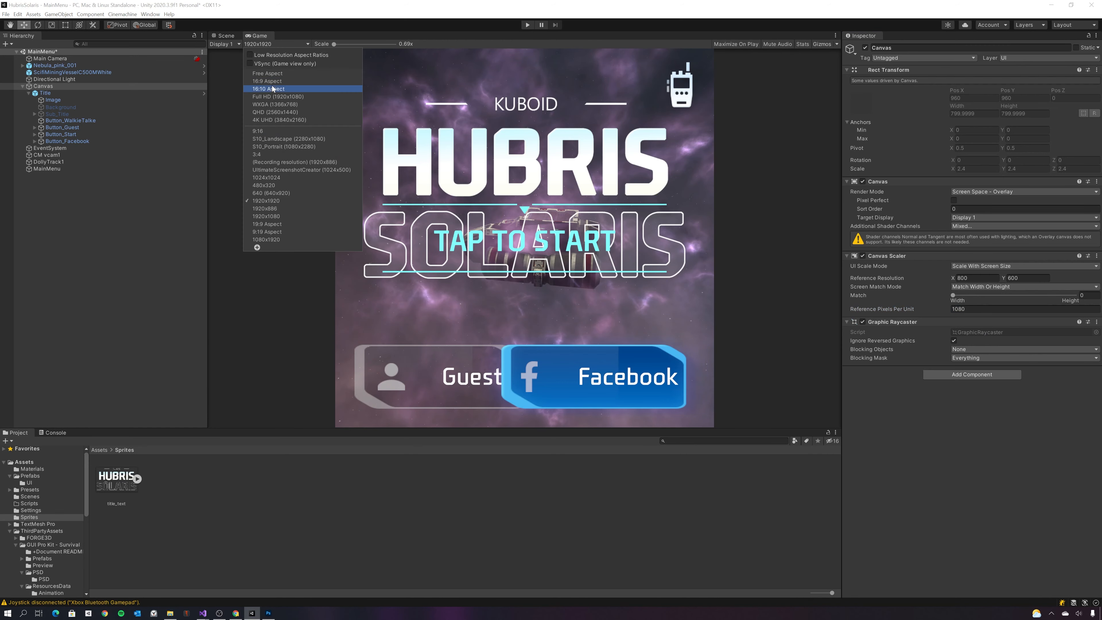
click(289, 146)
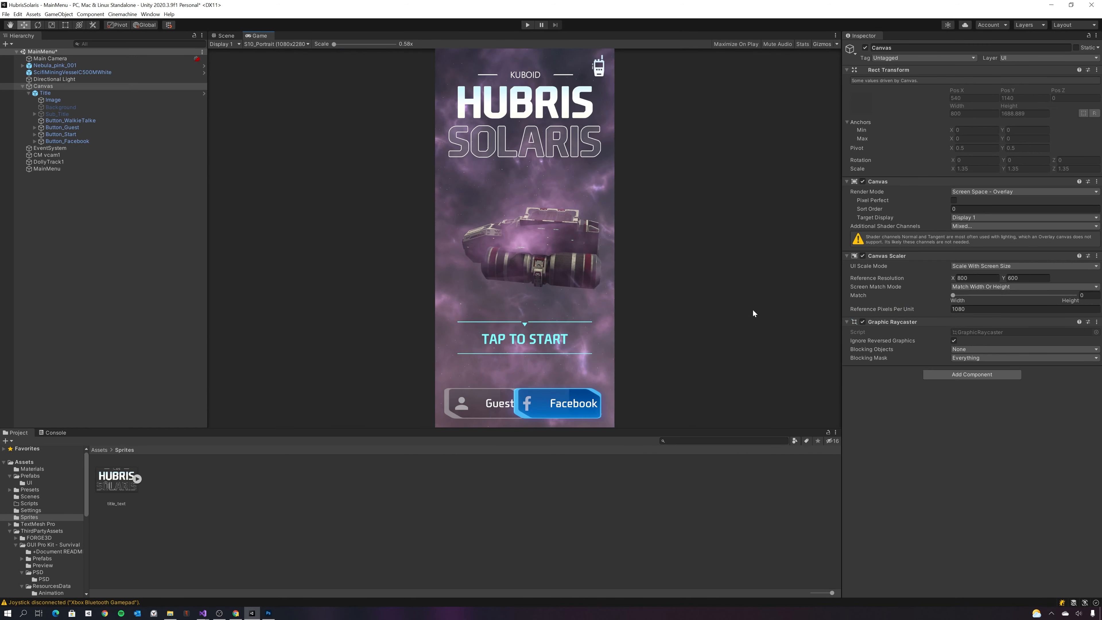
- Try Reference Pixels Per Unit values of 50 and 2480 on the Canvas Scaler, and restore 1080
click(980, 308)
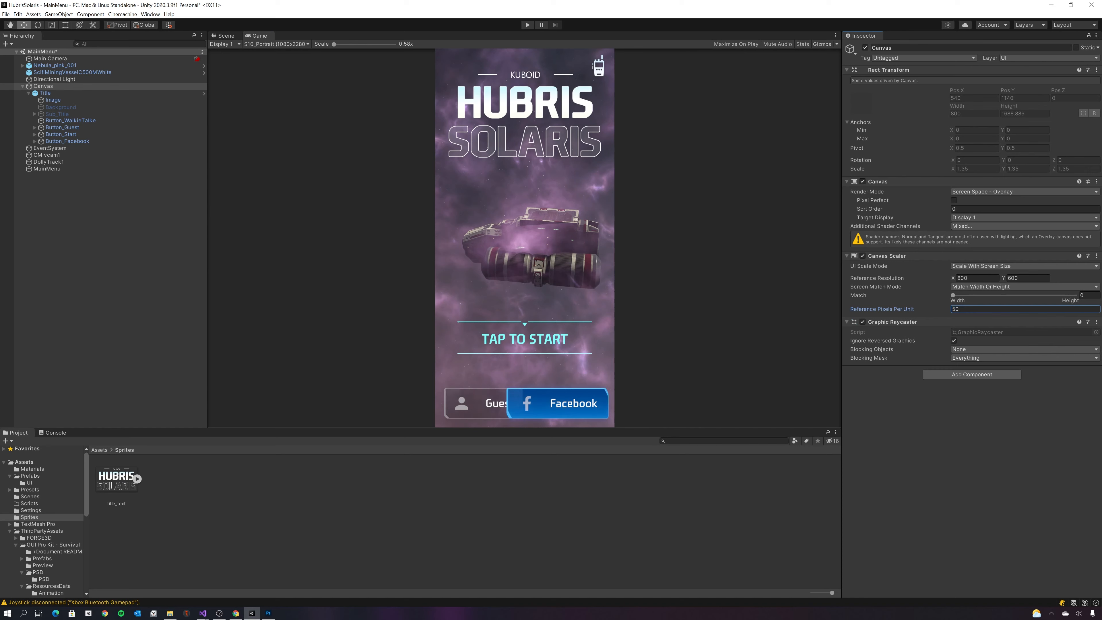
text(1)
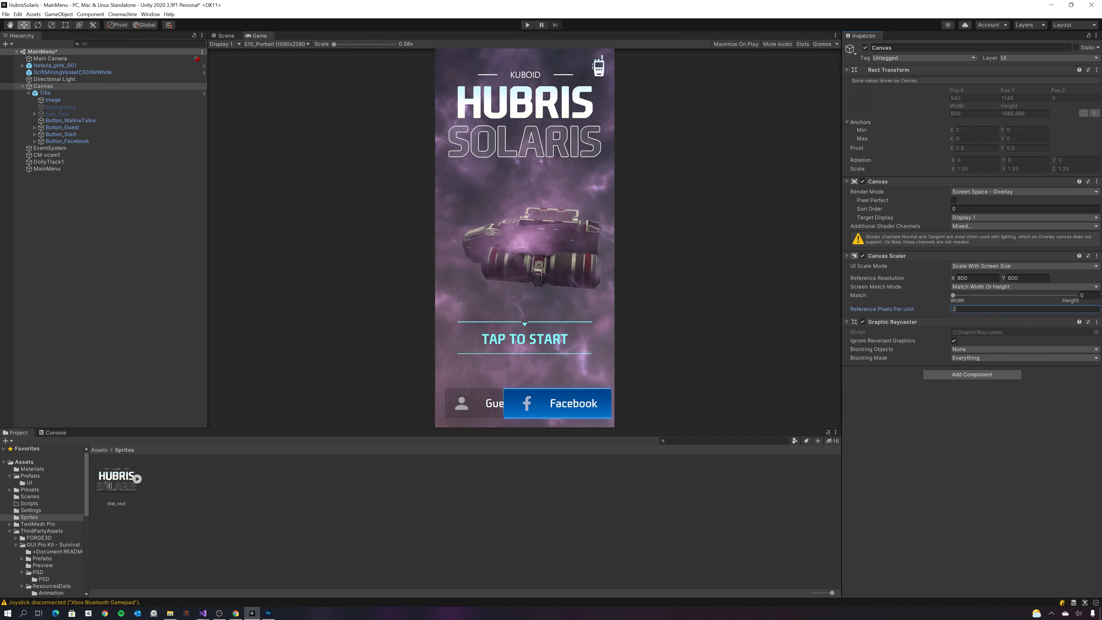
text(480)
key(ctrl+a)
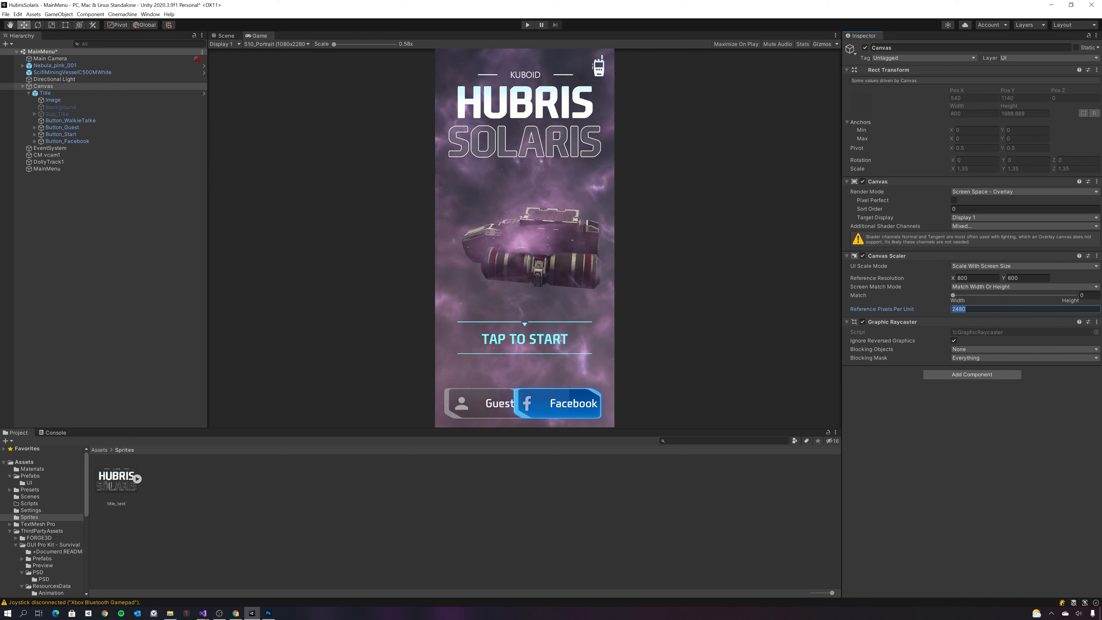
text(1080)
- Try the Shrink option for the Canvas Scaler's Screen Match Mode, and set the mode to Expand
click(953, 296)
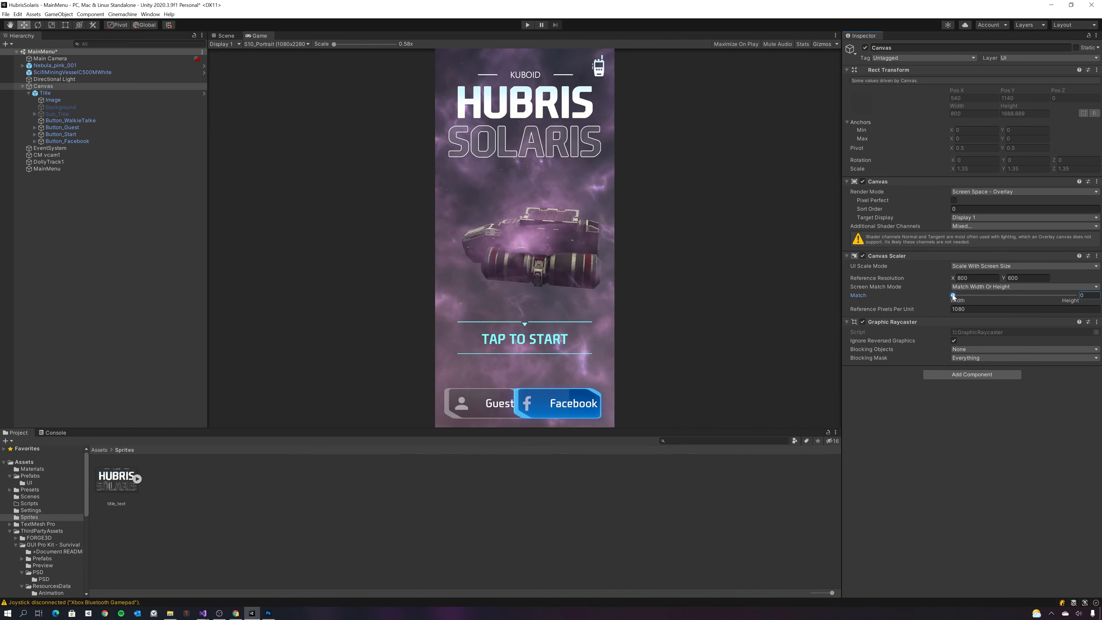
click(966, 287)
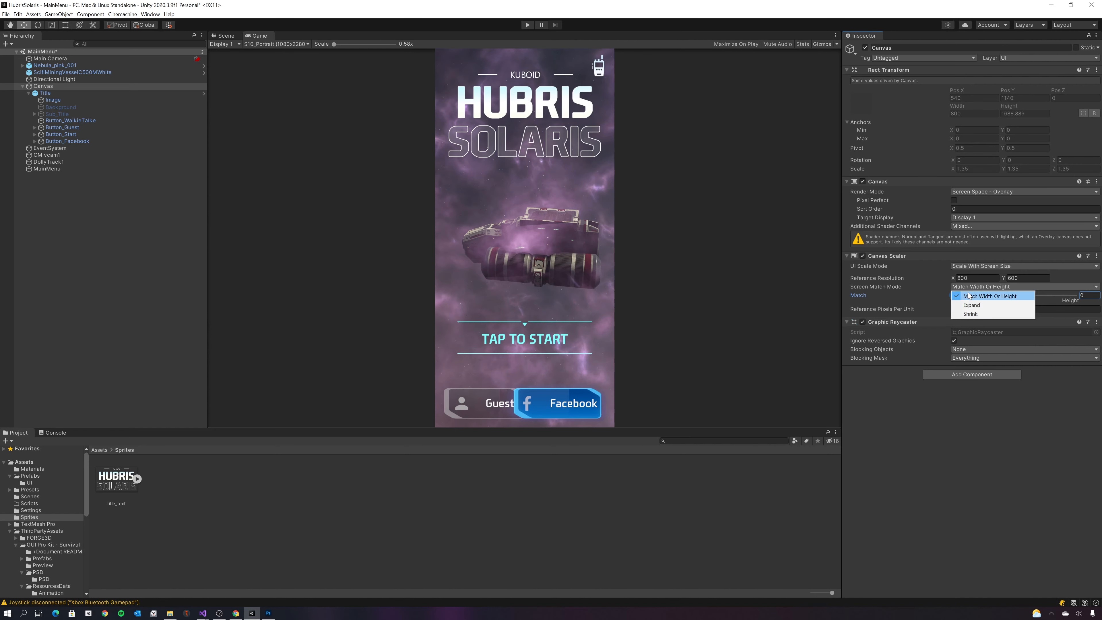
click(970, 313)
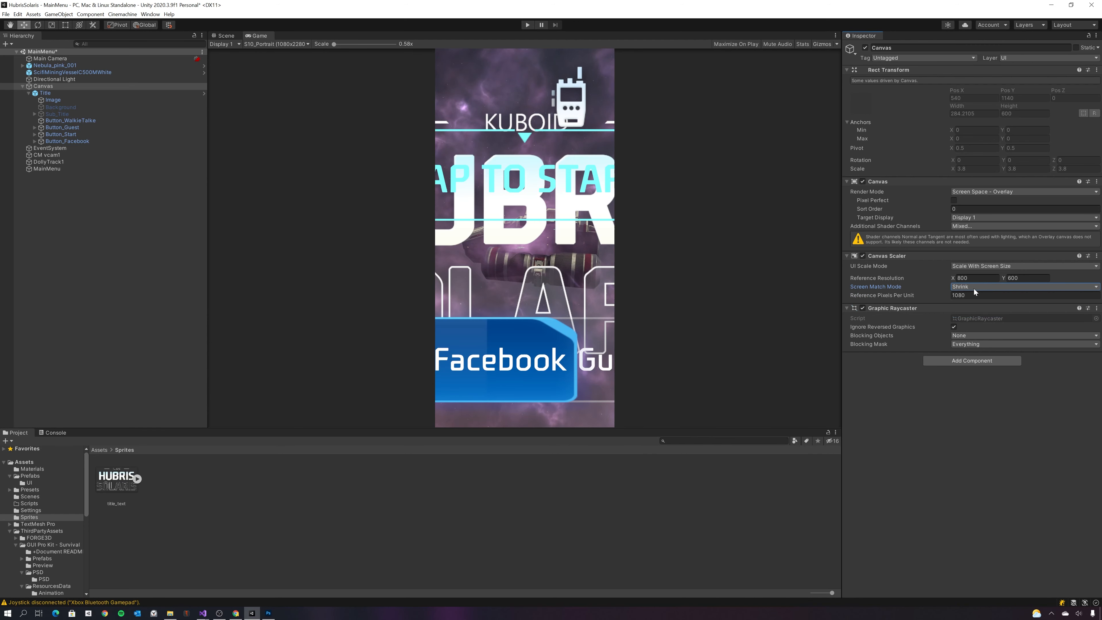
click(974, 289)
click(976, 305)
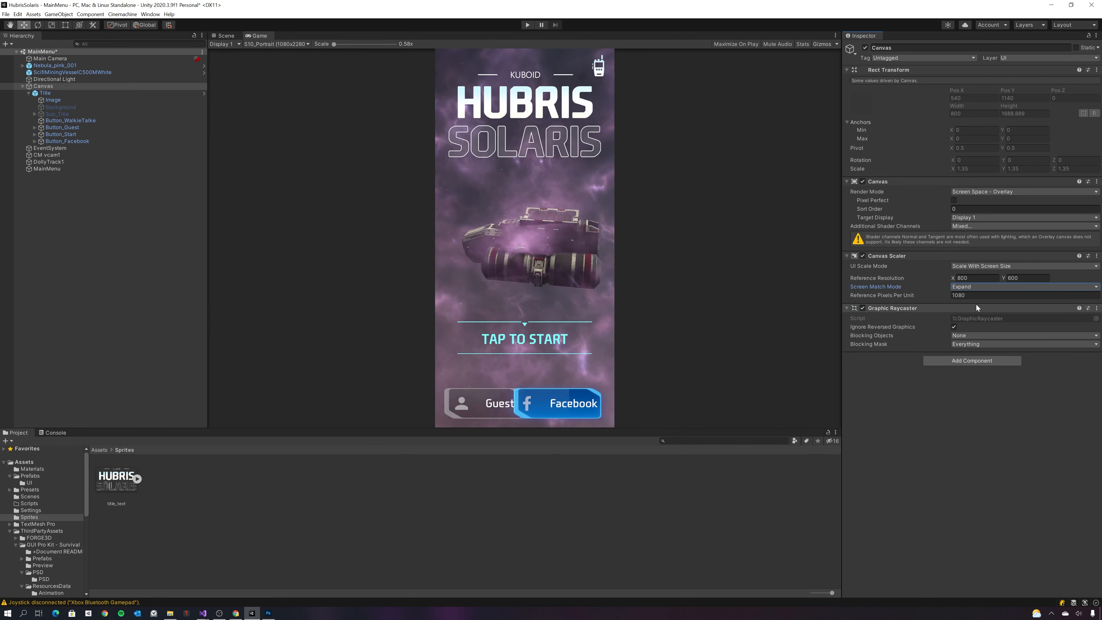
- Set the Canvas Scaler's Reference Resolution to X 1080 and Y 2280, and save the scene
click(976, 278)
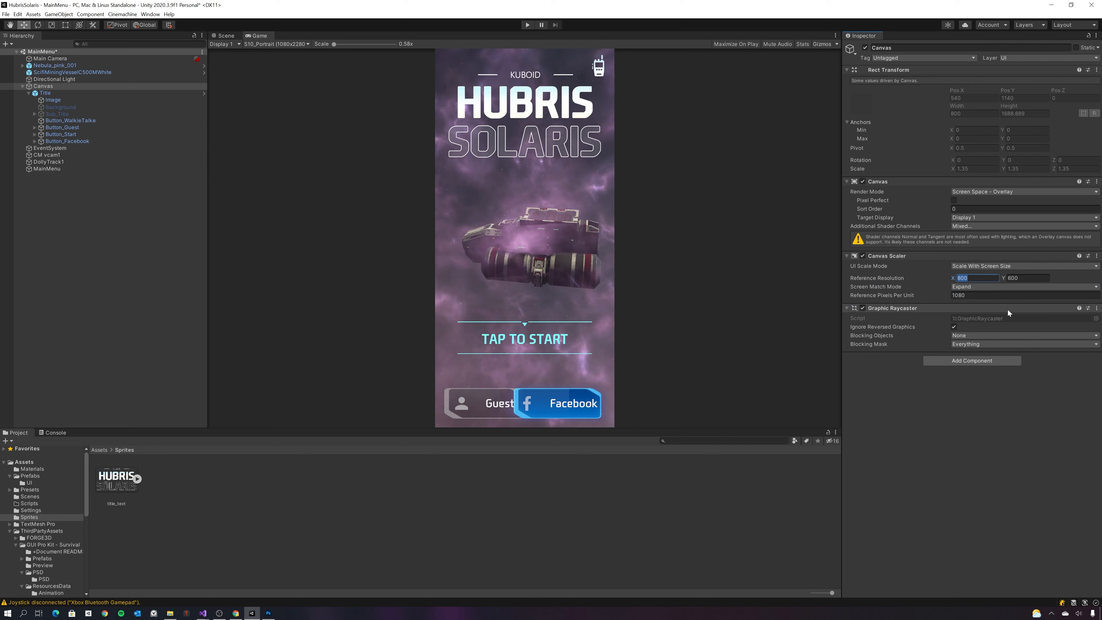
click(269, 45)
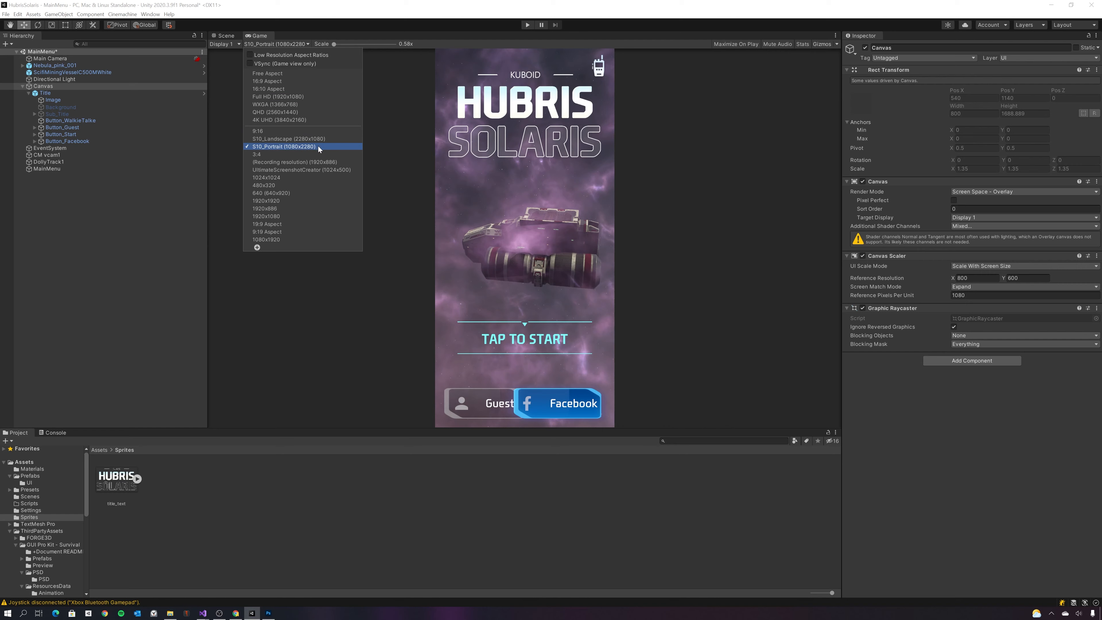
click(984, 282)
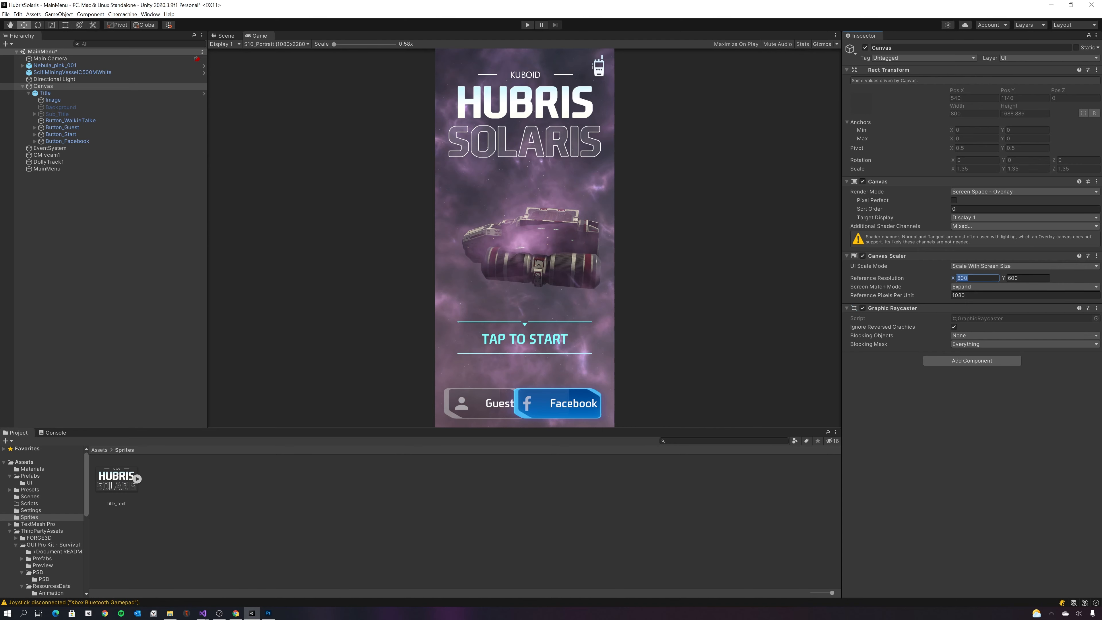
text(1080)
key(Tab)
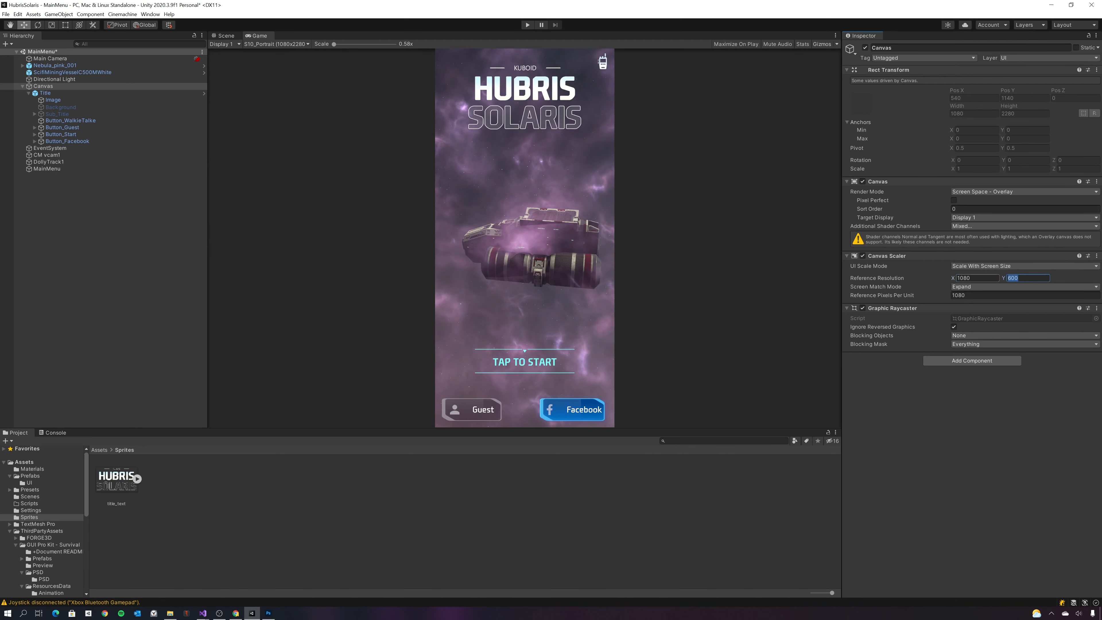
text(2280)
click(689, 212)
key(ctrl+s)
- Preview the menu layout in the game view at 9:19 Aspect, 1920x1080, 1920x886, 640x920 and 480x320
click(263, 46)
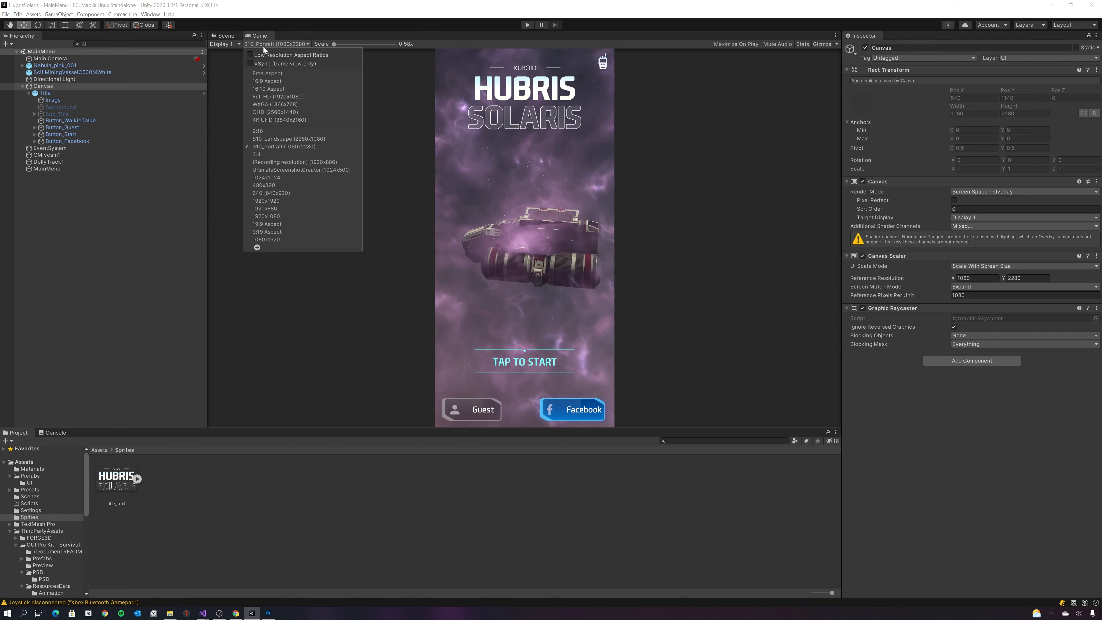
click(287, 229)
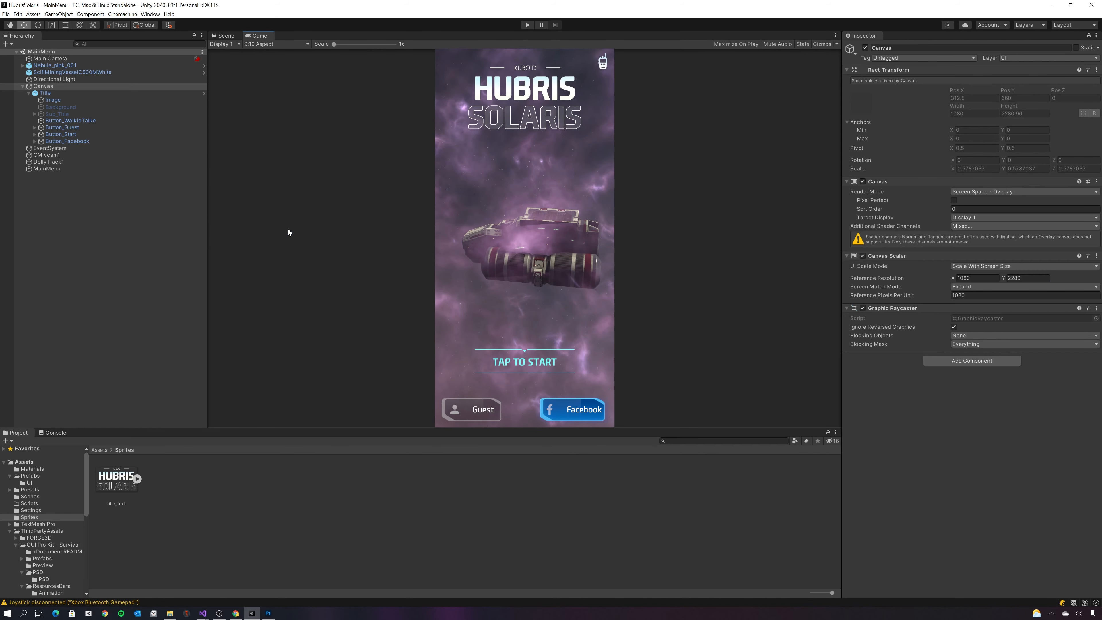
click(264, 46)
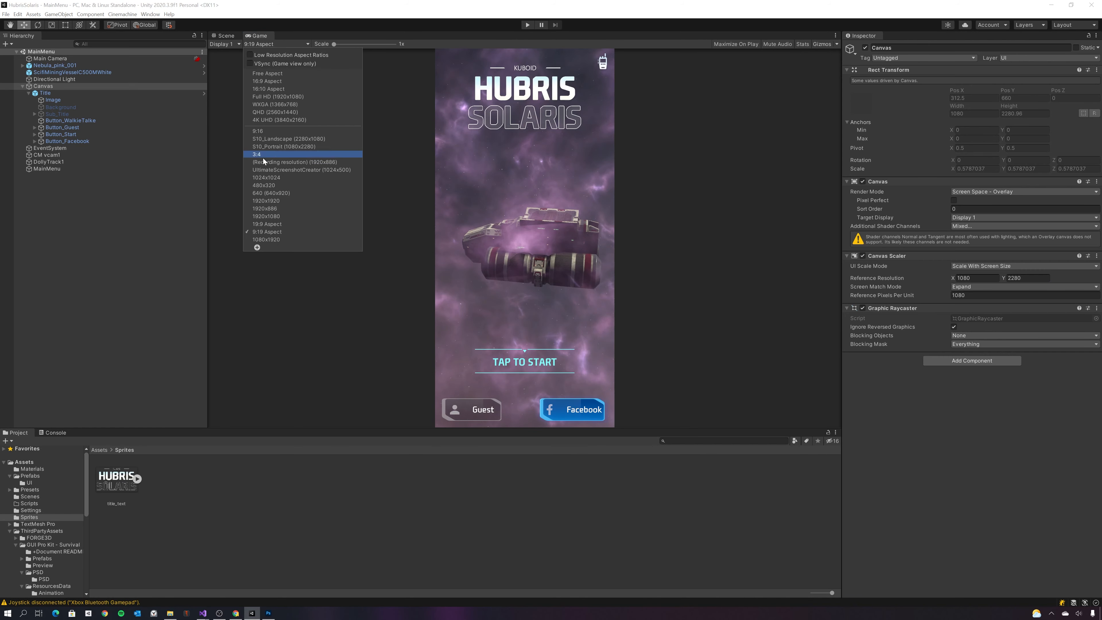
click(277, 217)
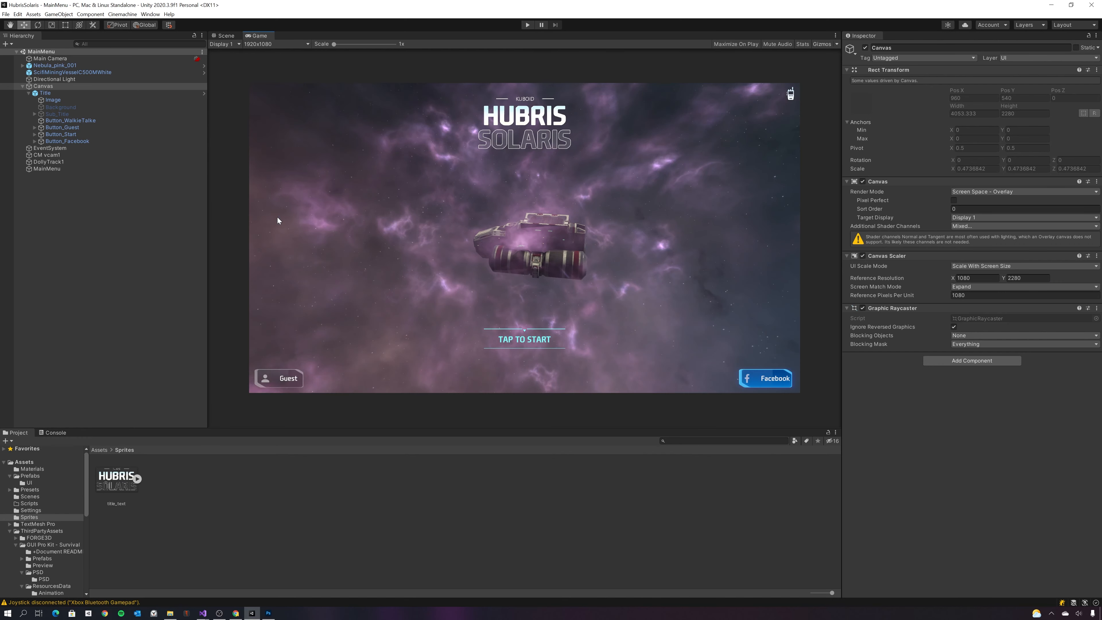
click(265, 44)
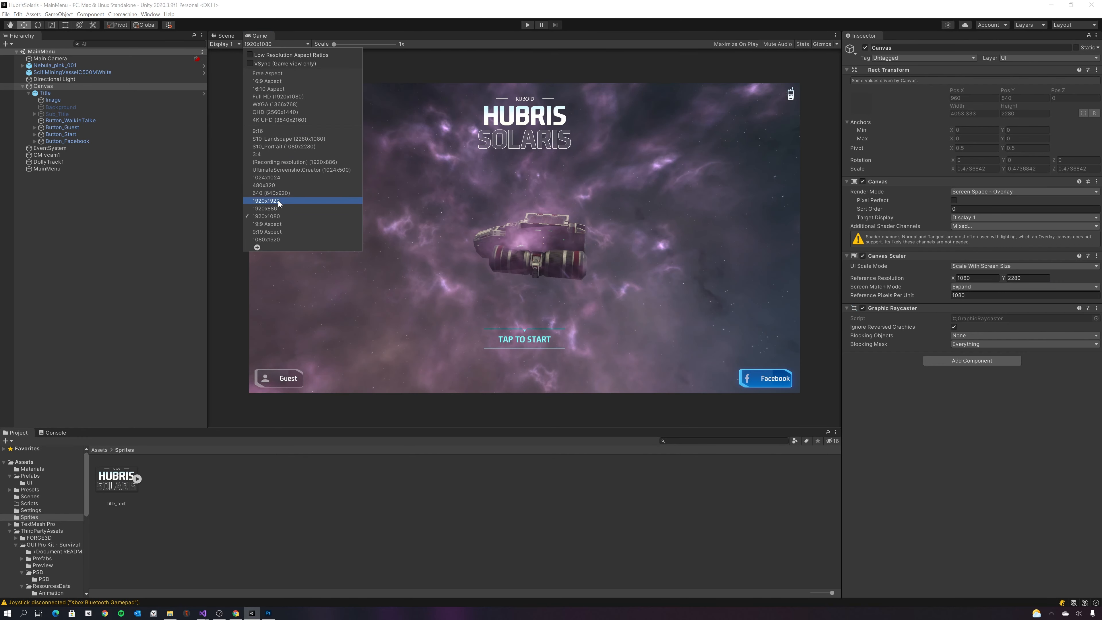
click(277, 208)
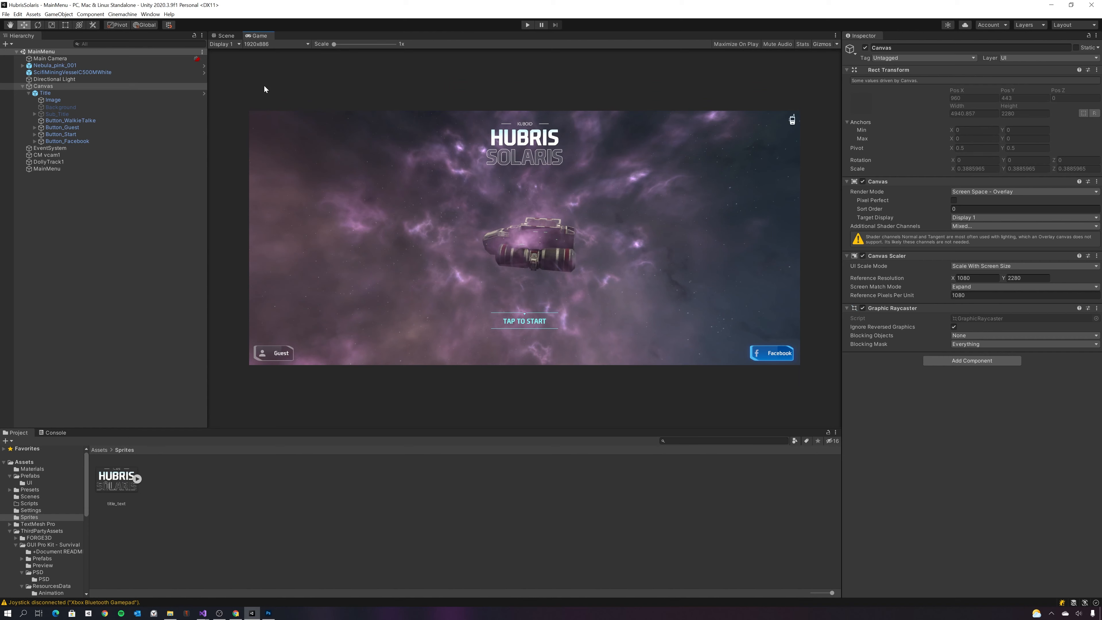
click(265, 45)
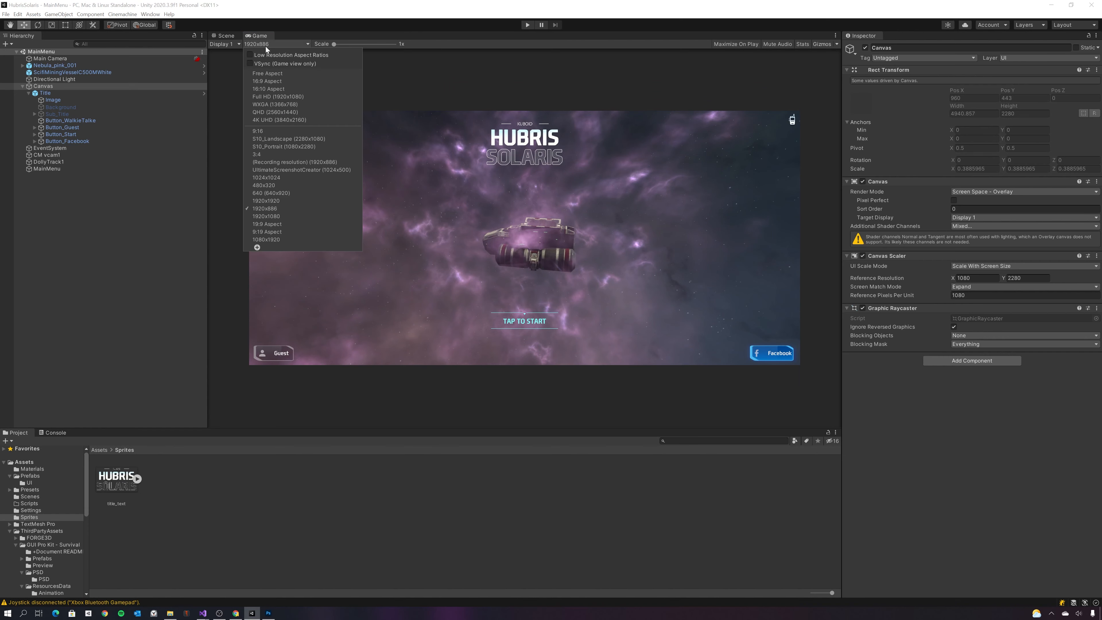
click(276, 194)
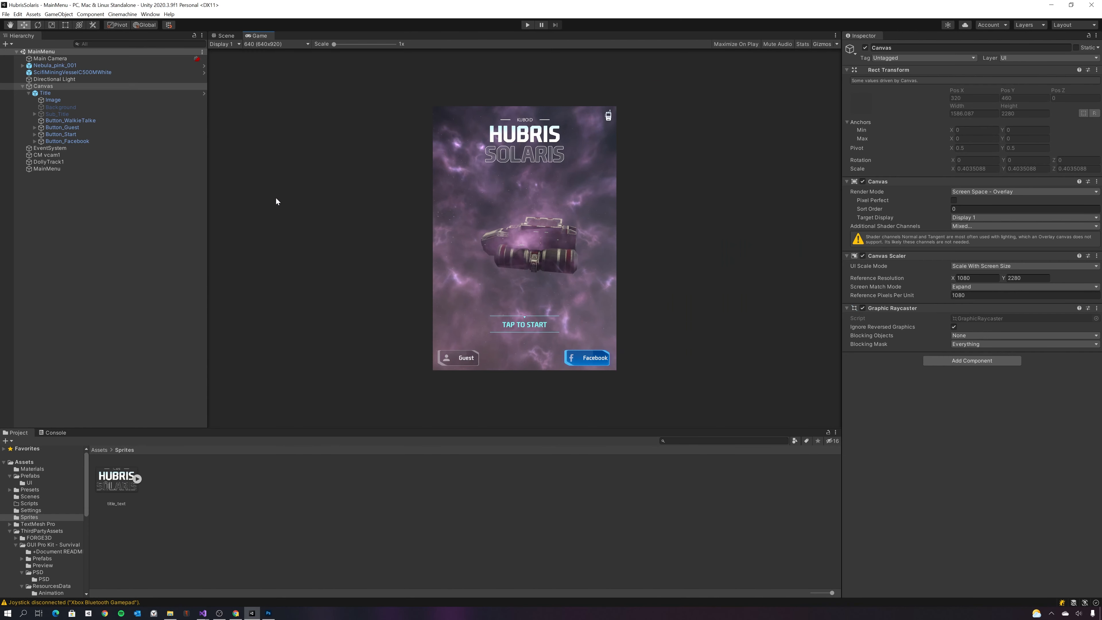
click(275, 45)
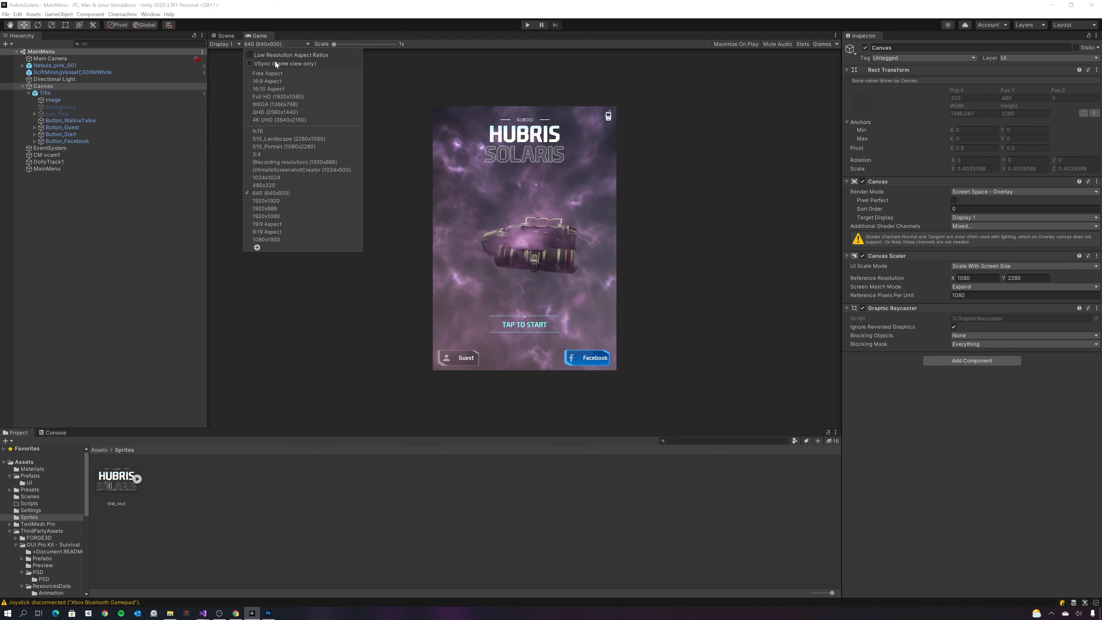
click(273, 185)
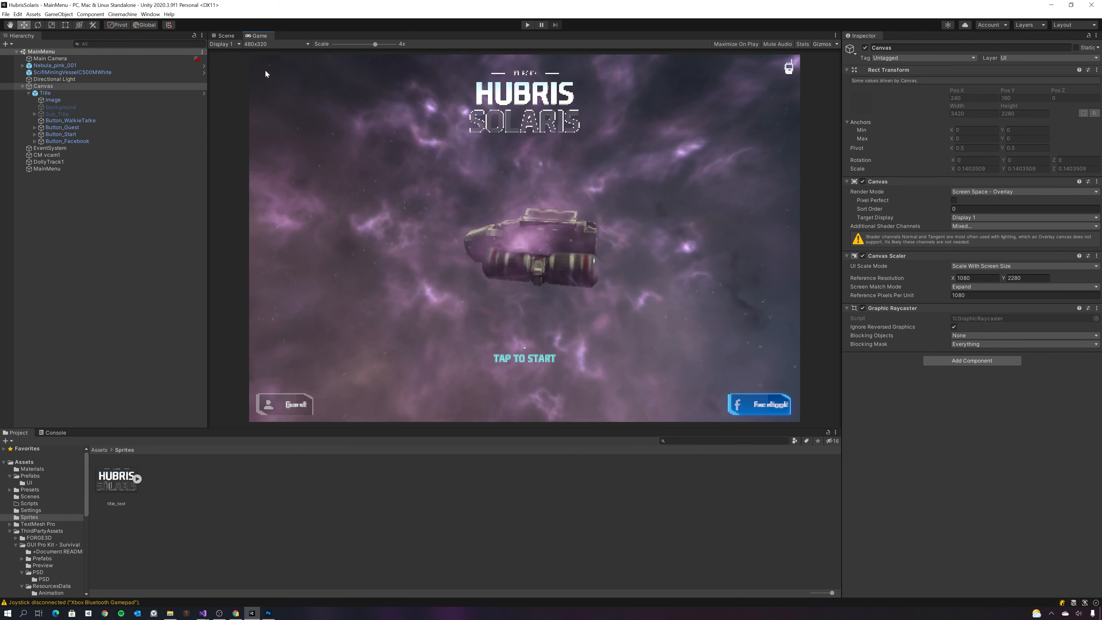
- Preview the menu at 1024x1024, the recording resolution and 3:4, and return the game view to S10_Portrait (1080x2280)
click(261, 45)
click(281, 177)
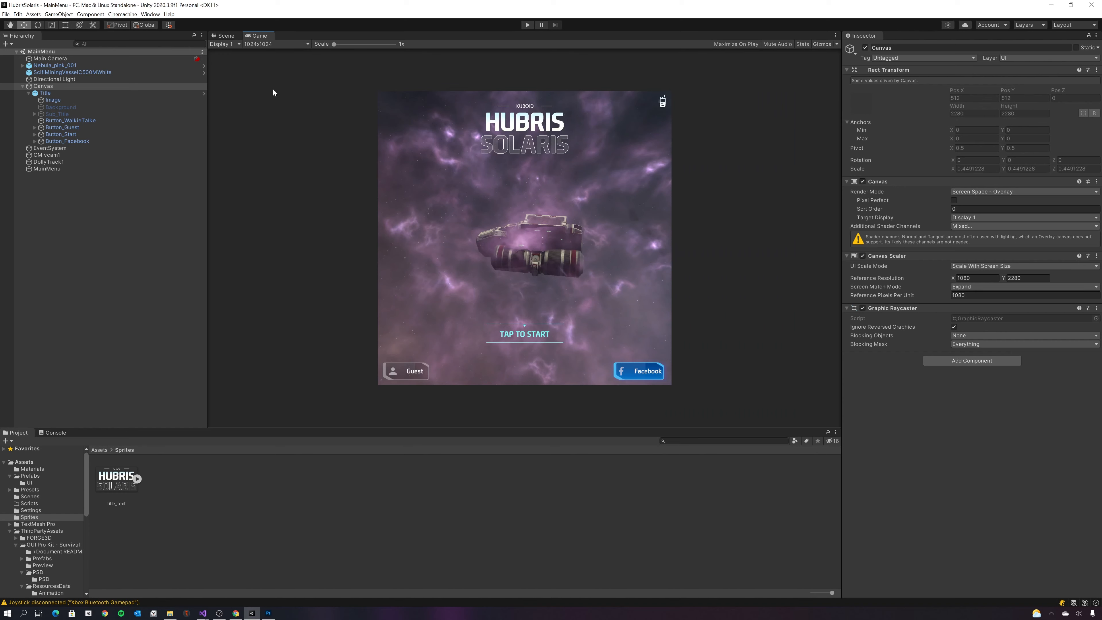
click(268, 46)
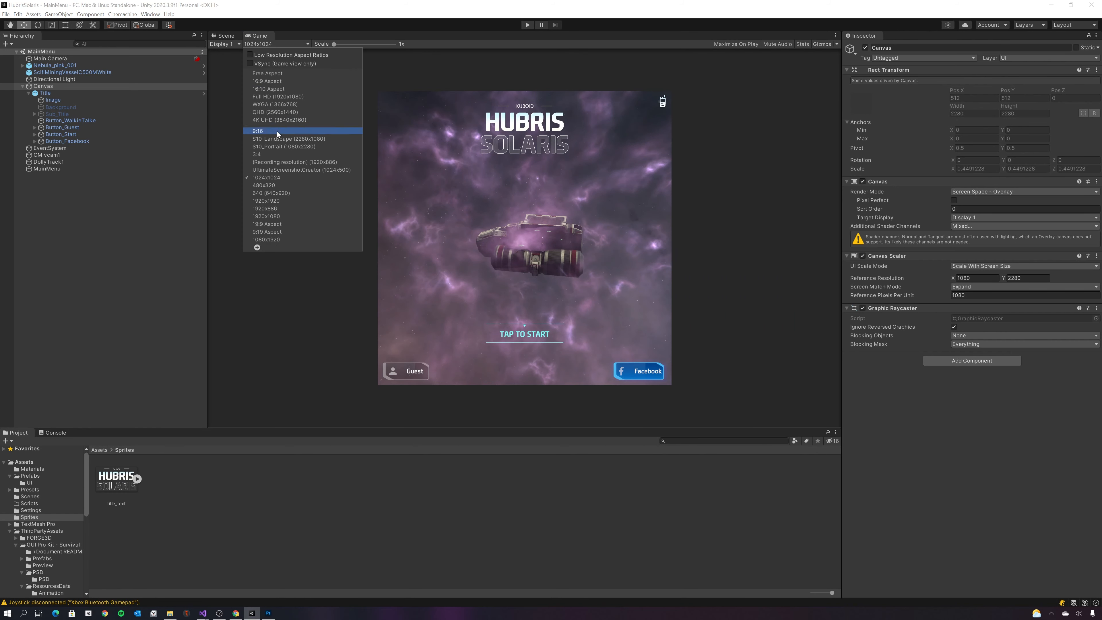
click(276, 162)
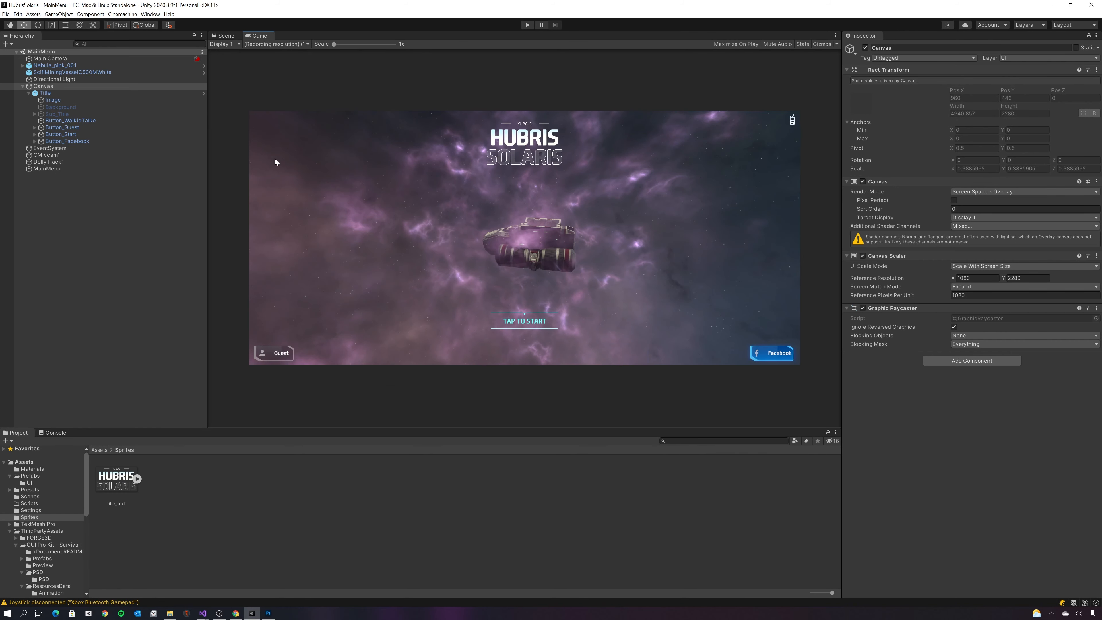
click(256, 44)
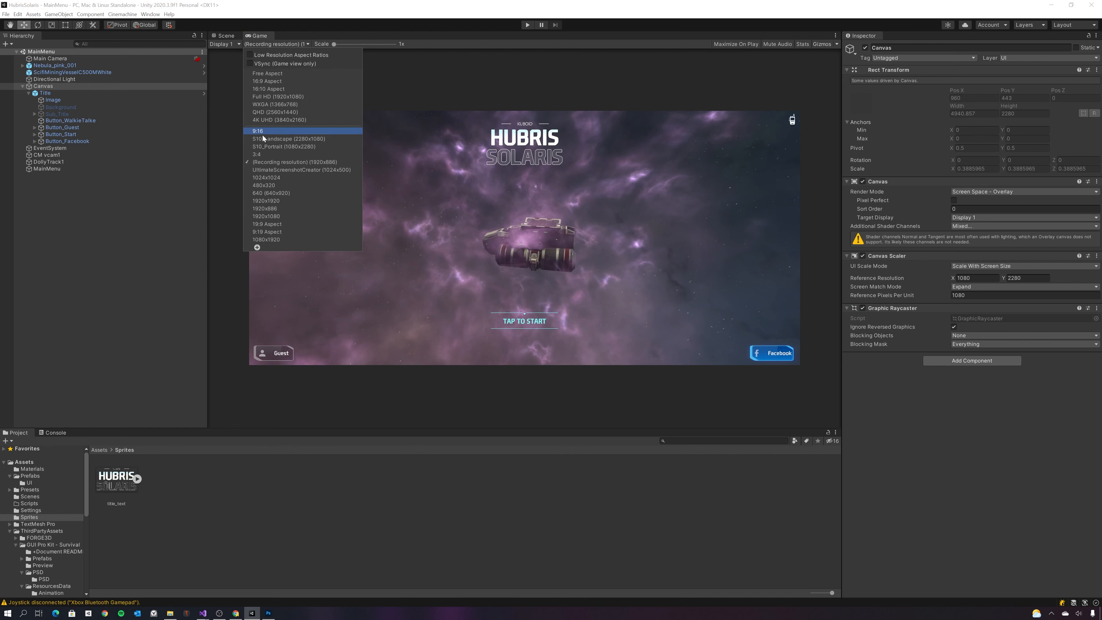
click(263, 149)
click(264, 44)
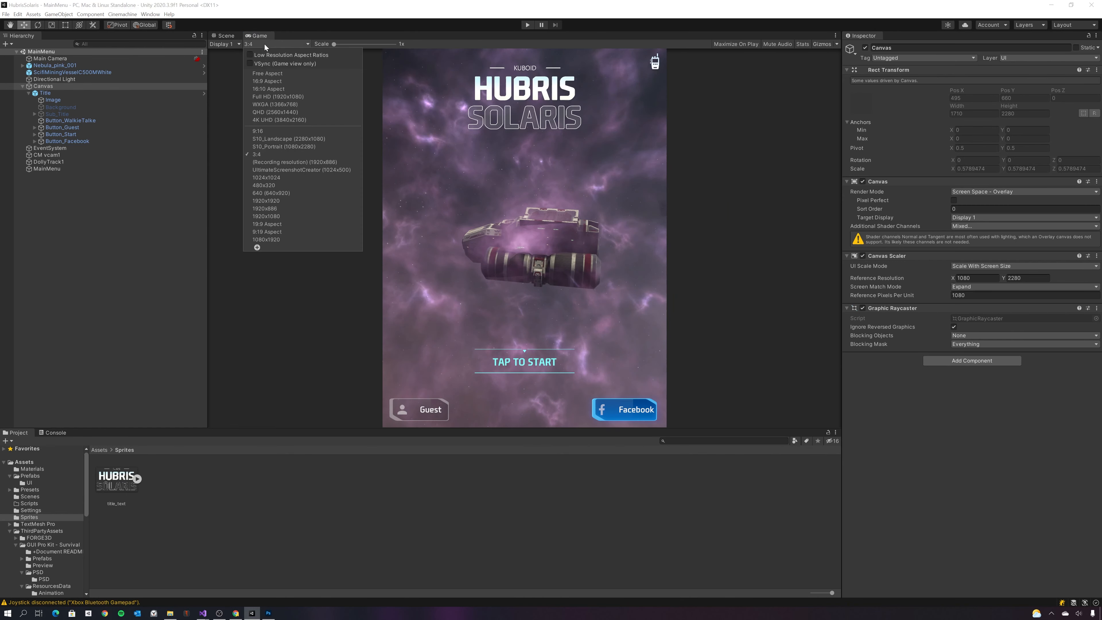
click(273, 146)
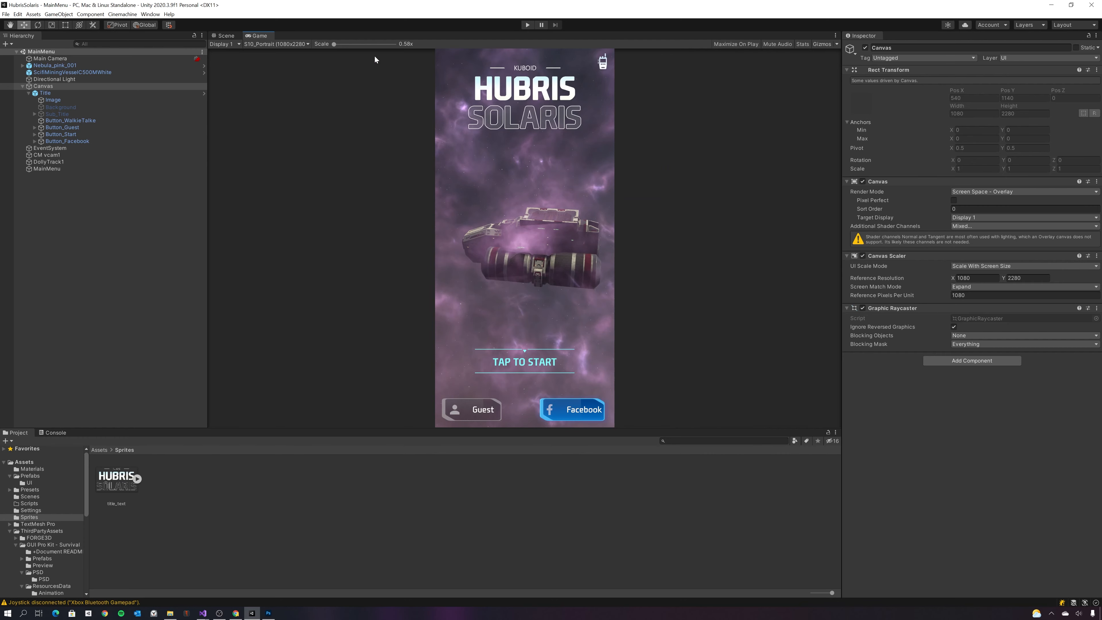
- Examine the line and icon elements inside Button_Start, with the whole canvas in the Scene view
click(229, 37)
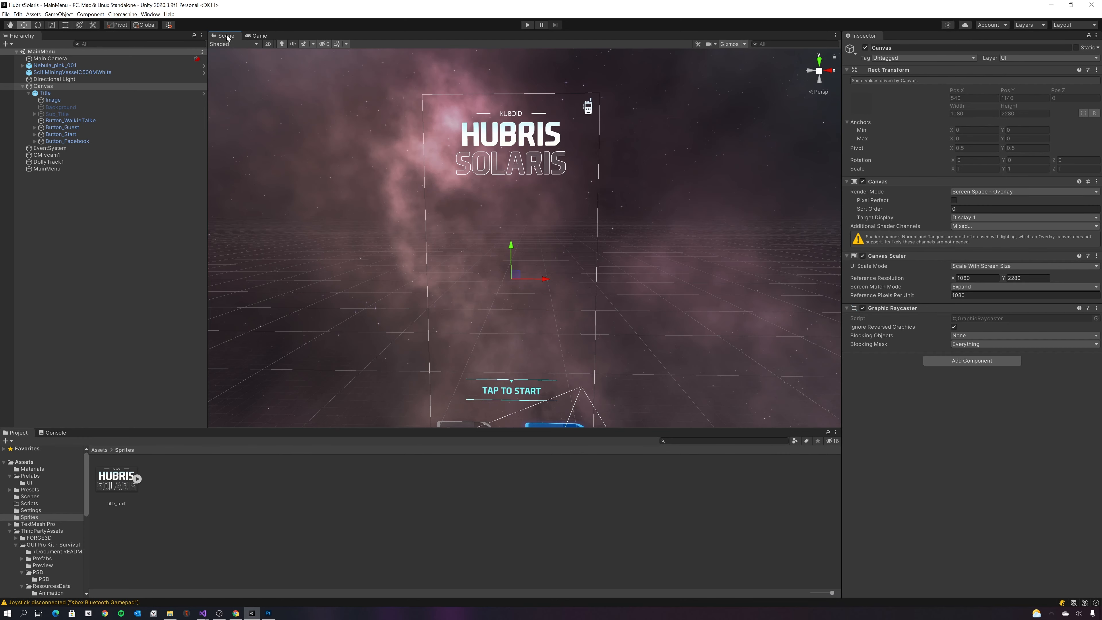
scroll(504, 269, down, 3)
middle_drag(505, 269, 479, 234)
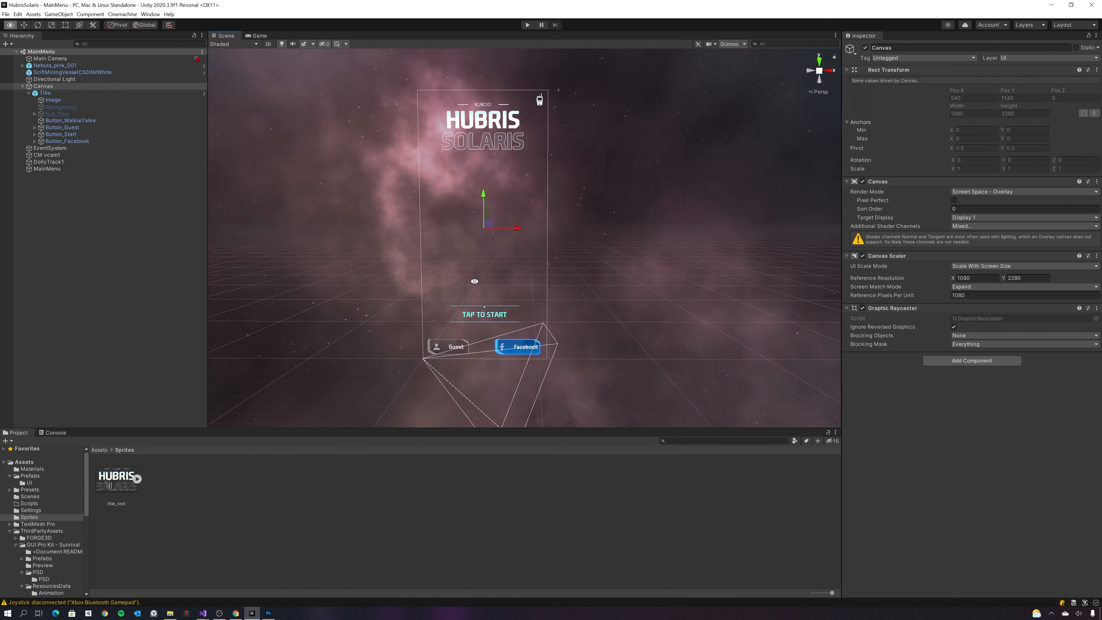
click(60, 134)
key(Right)
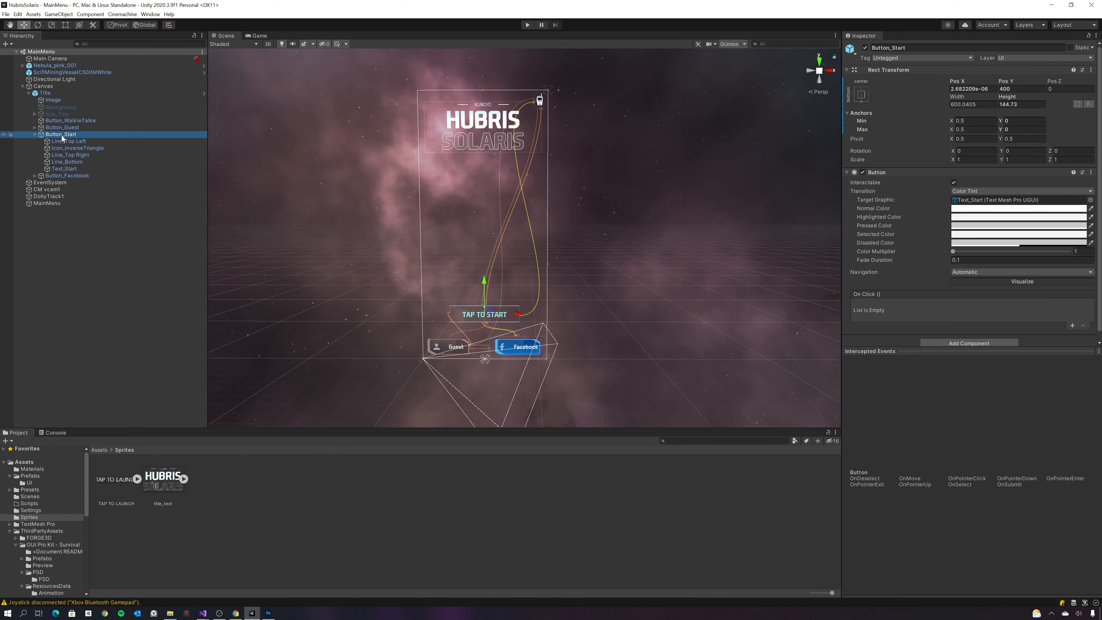
click(61, 141)
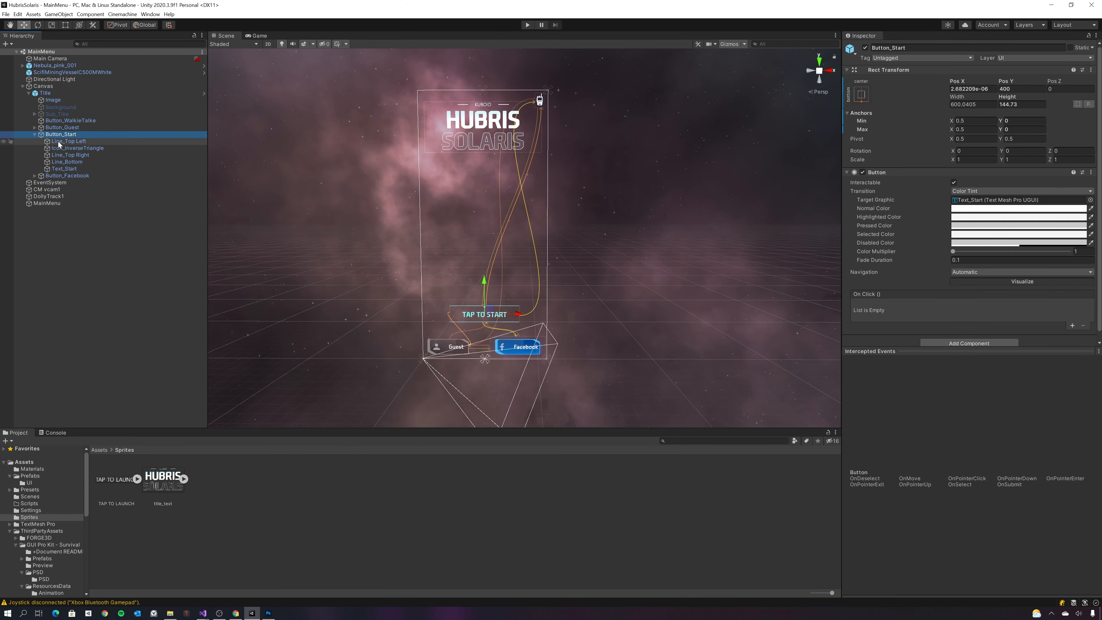
click(61, 149)
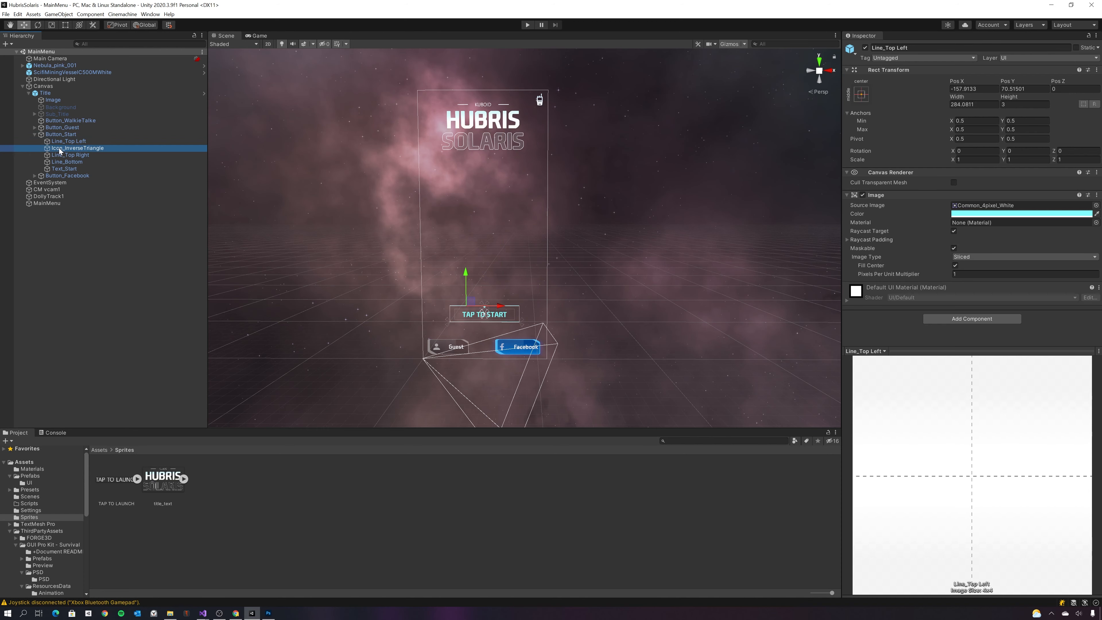
click(61, 155)
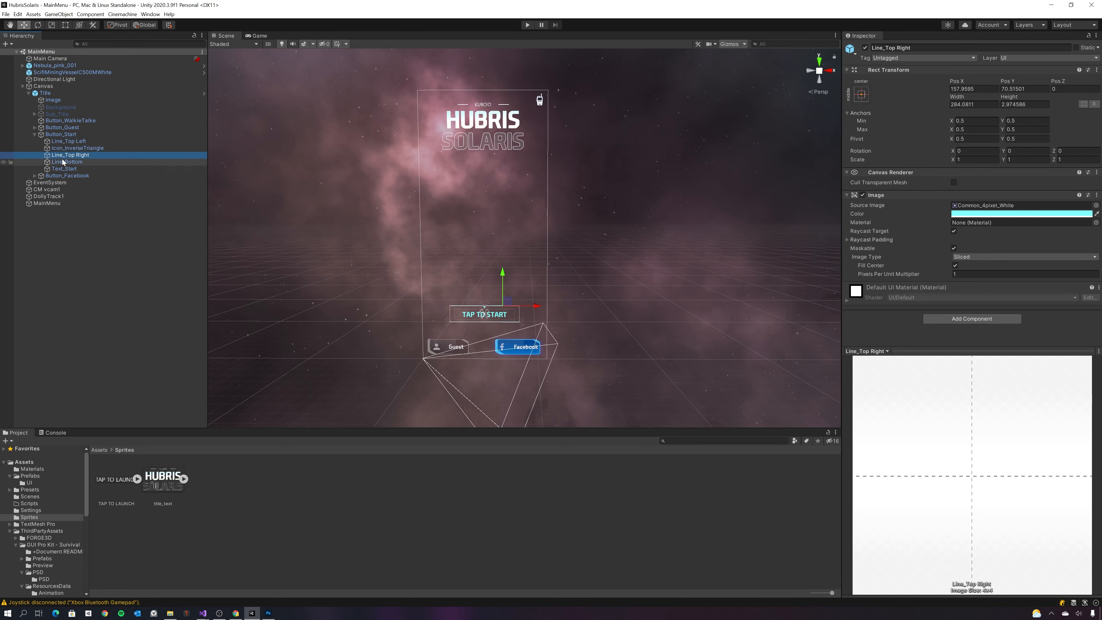
click(63, 162)
- Change the Text_Start label of Button_Start to TAP TO LAUNCH and save the scene
click(63, 168)
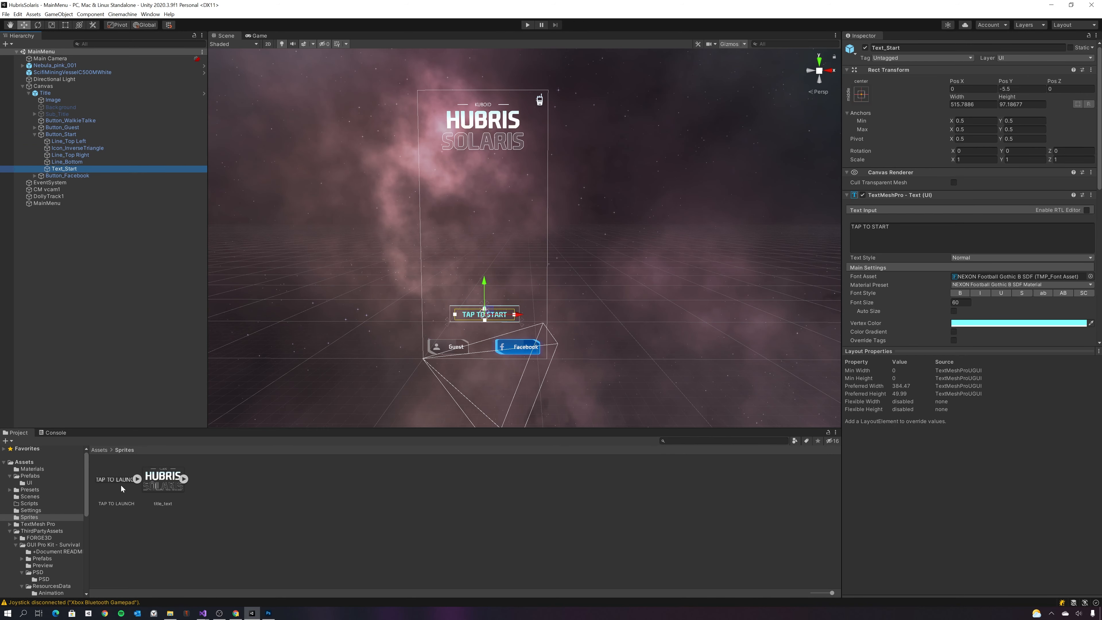
click(887, 228)
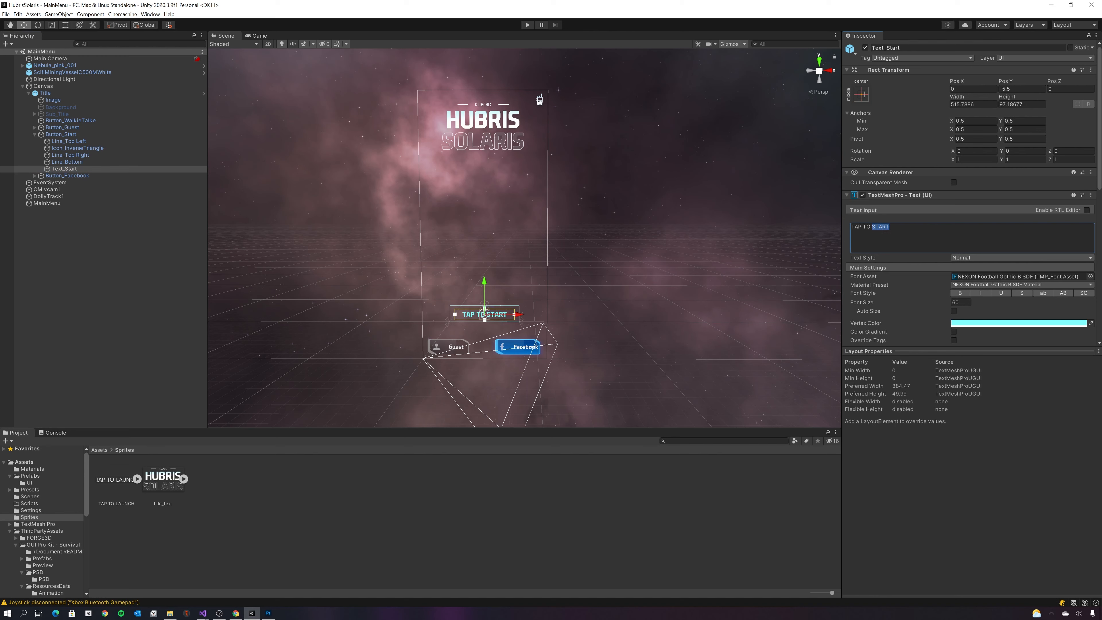
text(LAUNCH)
click(93, 263)
key(ctrl+s)
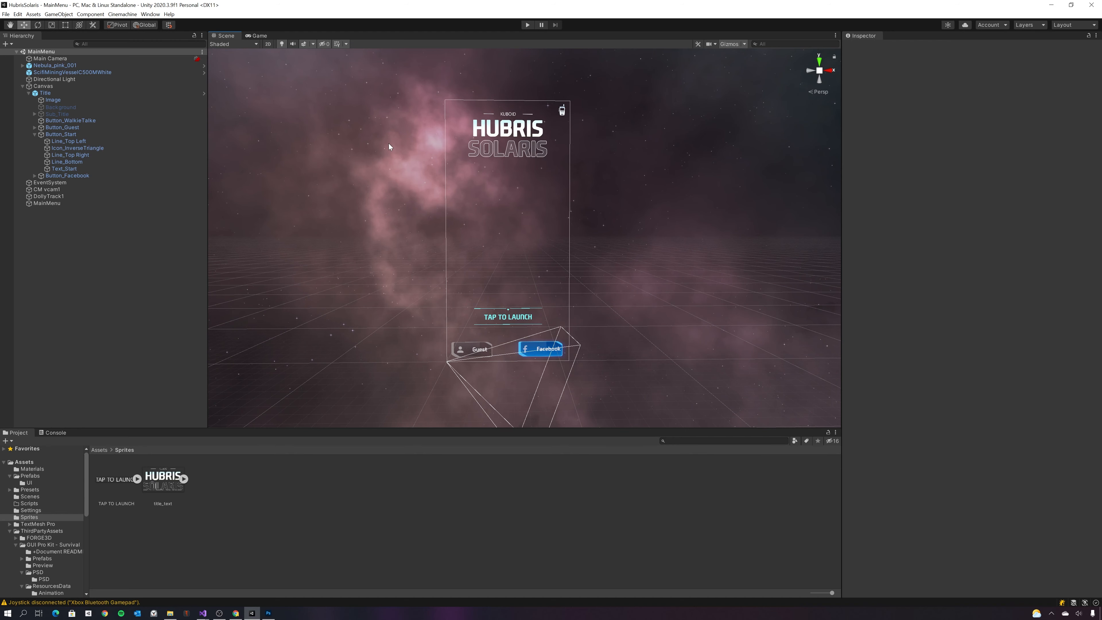
- Show the MainMenu scene in the Game view to check the updated start button
click(39, 52)
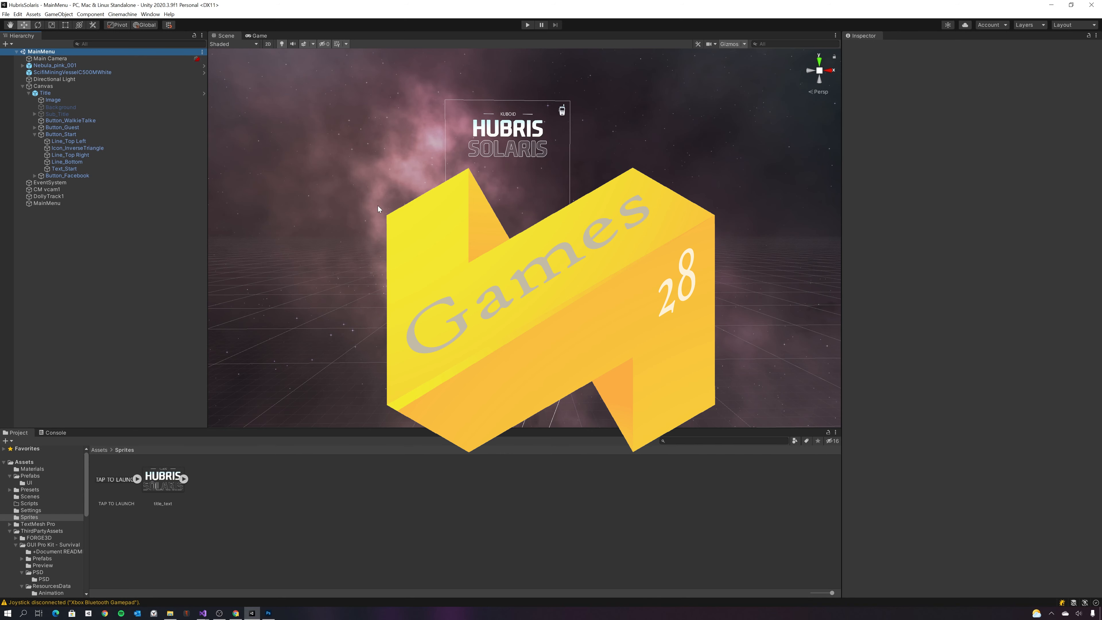
click(262, 37)
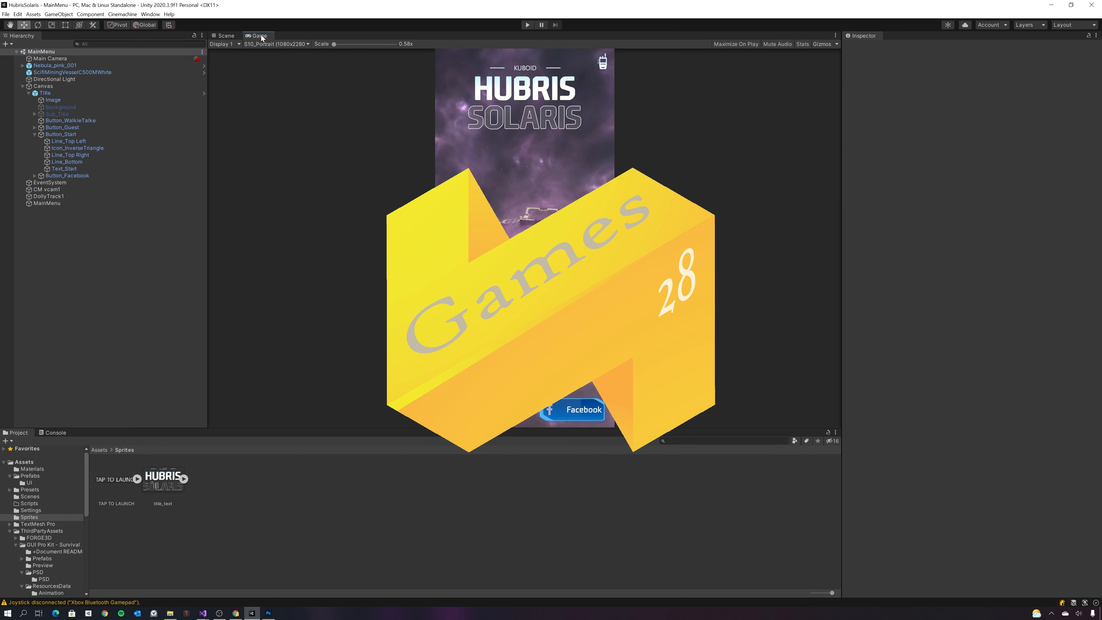